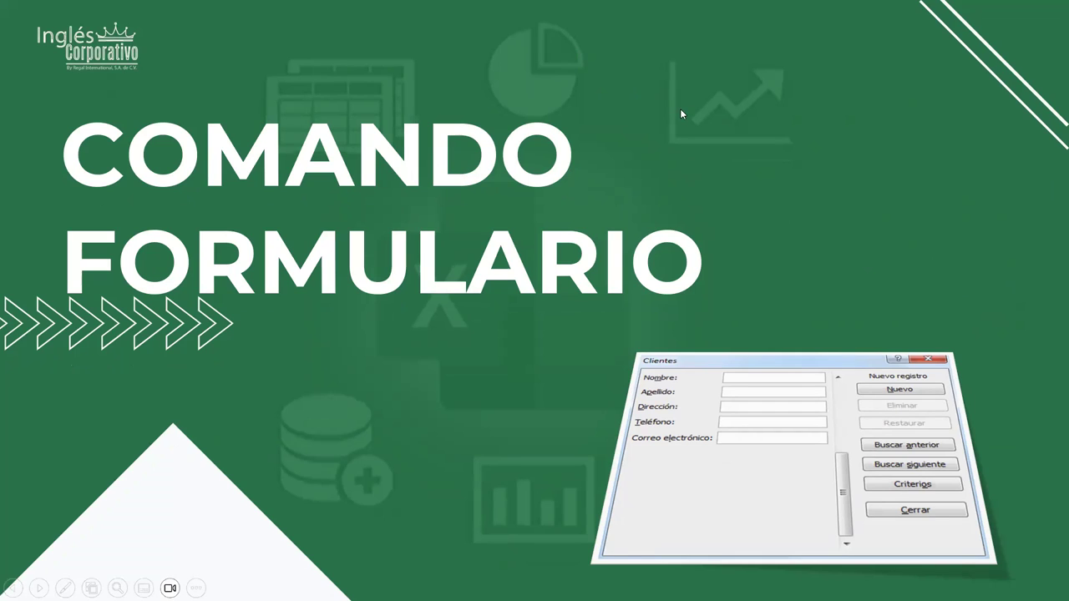
Advance from the Comando Formulario title to the data-form rows slide
left_click(708, 155)
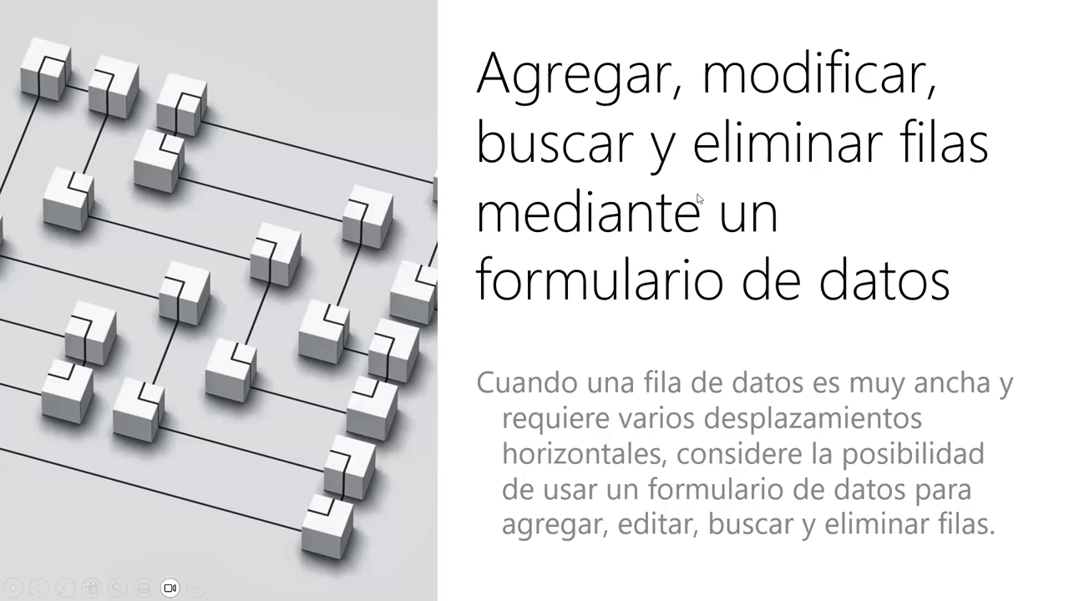
Advance to the slide on when a simple text-box data form is enough
key("Right")
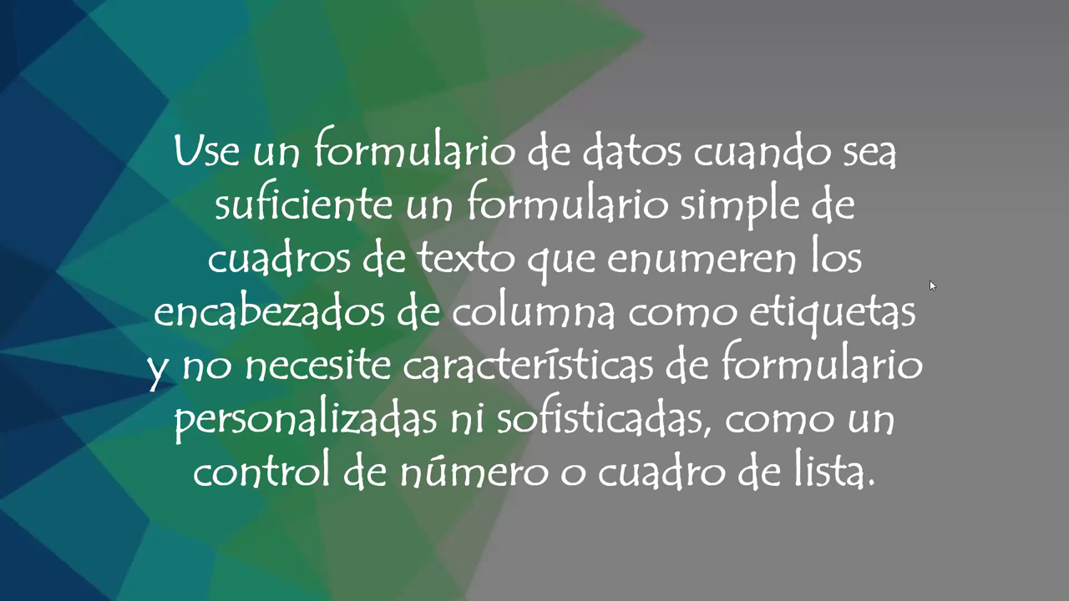
Advance to the slide picturing the sample Clientes data form with one customer record
left_click(705, 209)
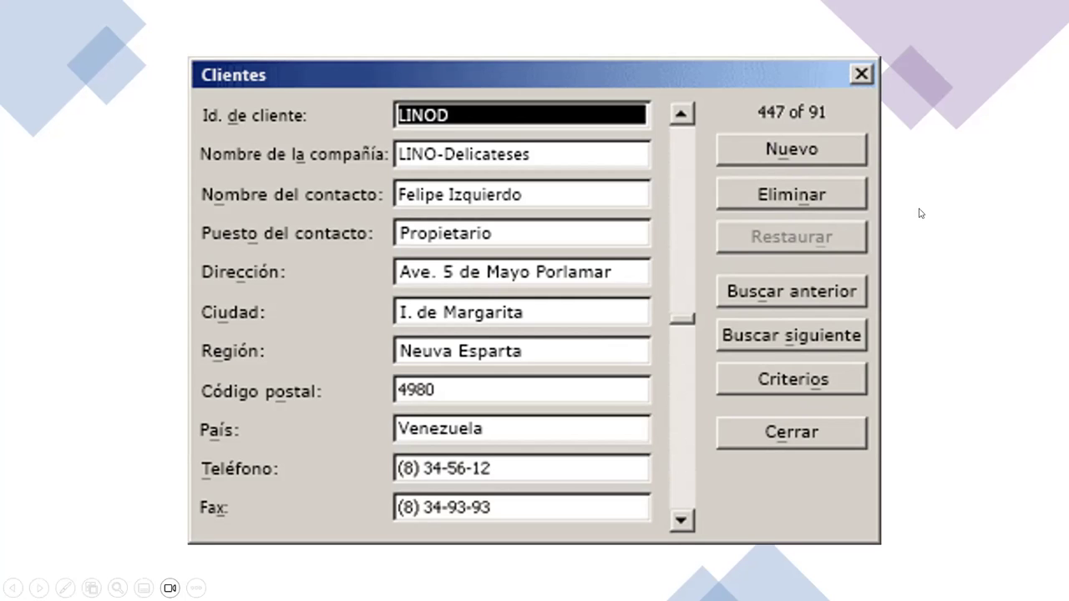
Step forward to the Clientes screenshot, then back to the slide on Excel's automatic data form
left_click(634, 240)
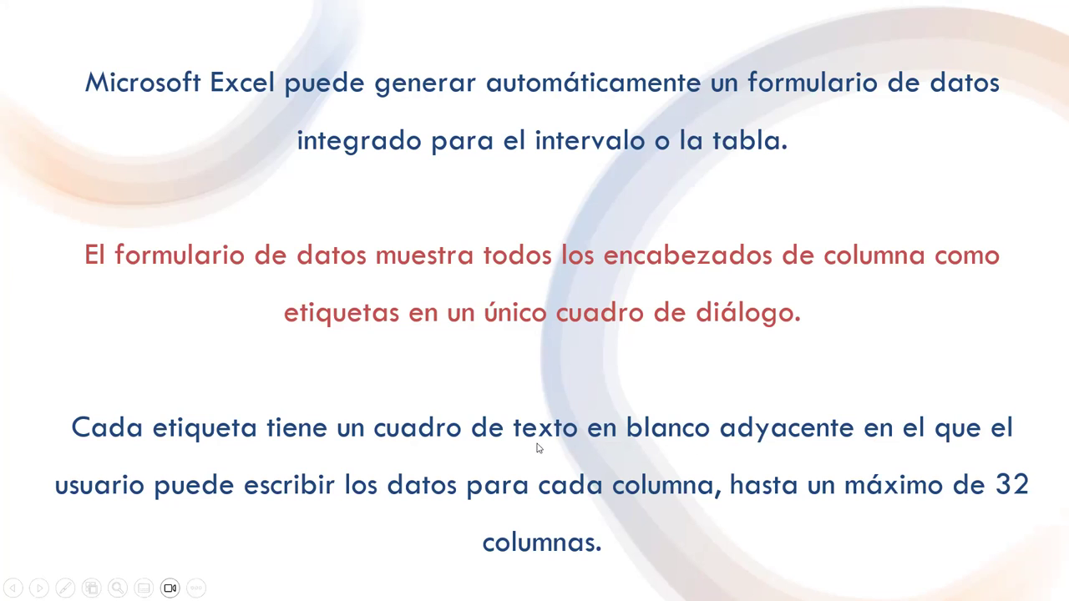
left_click(810, 391)
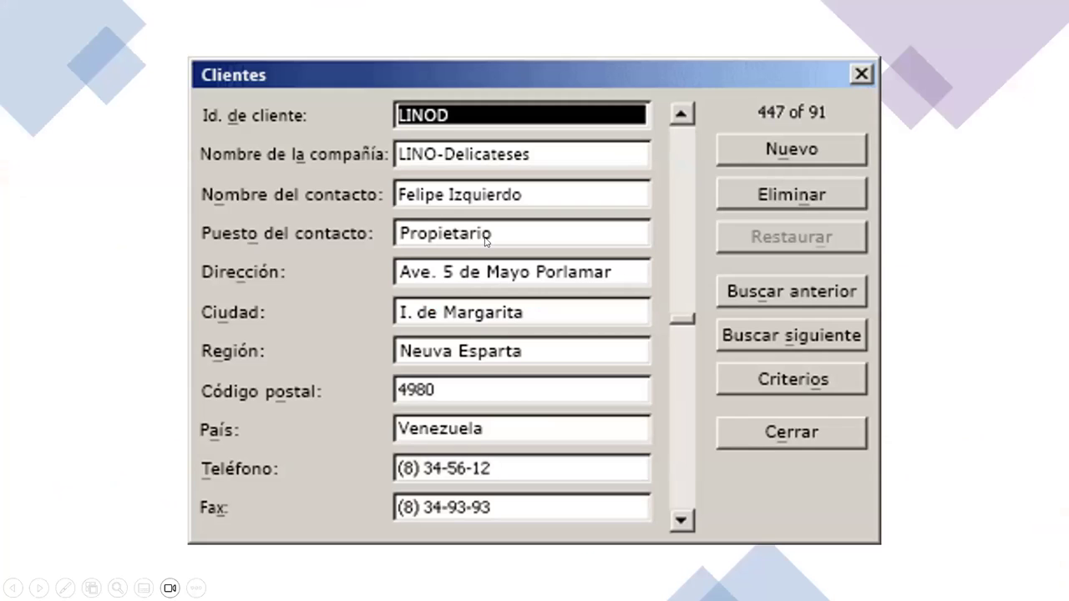
left_click(313, 236)
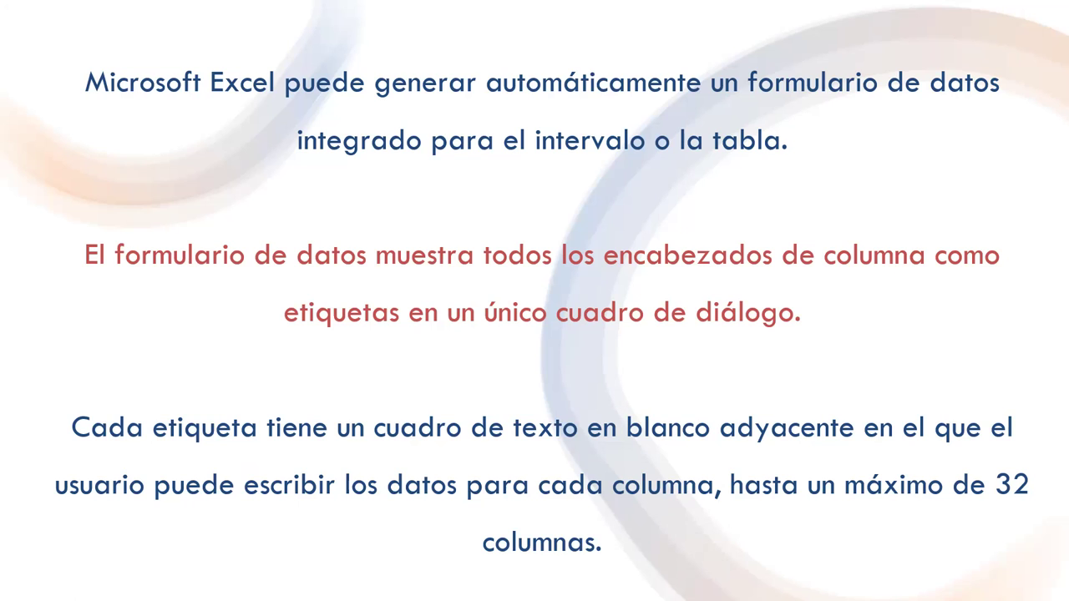
Advance past the adding-and-updating-rows slide to the EJEMPLOS title slide
left_click(564, 317)
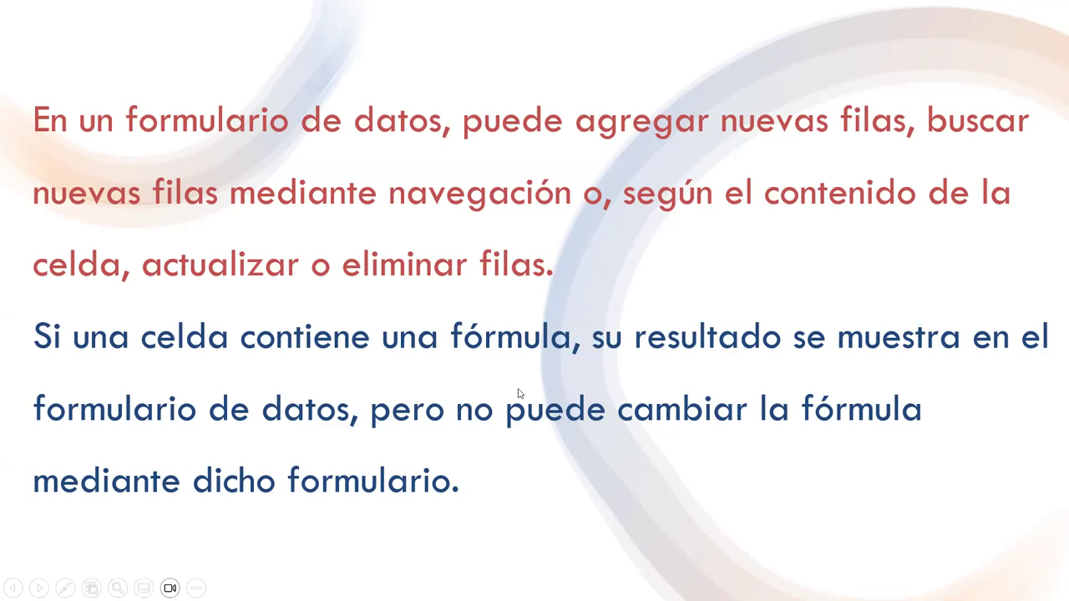
left_click(505, 285)
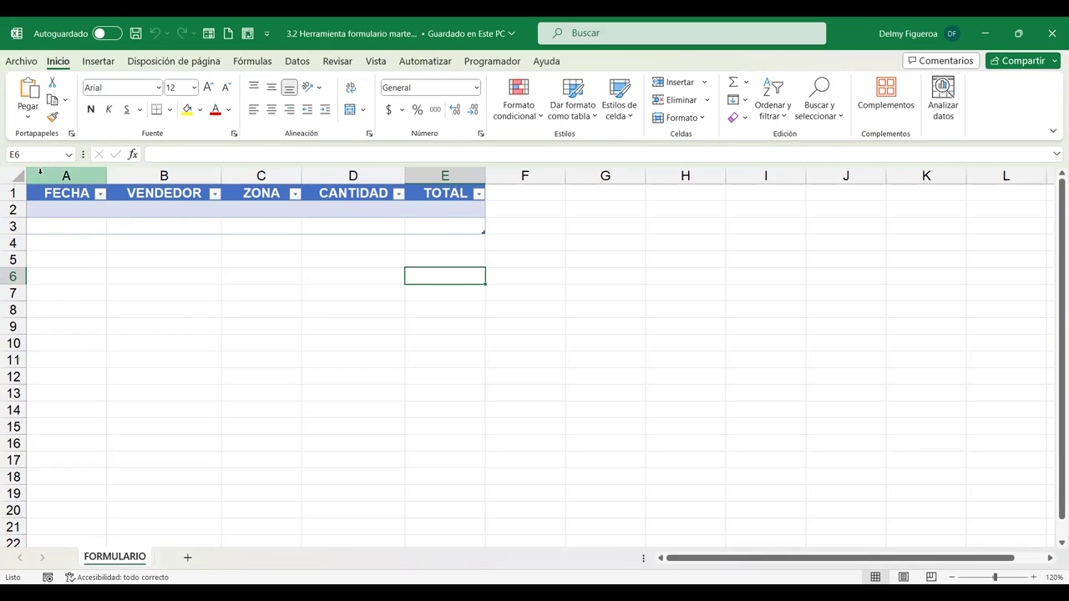
Enter row 2: 1/11/2023, the salesperson's name, Centro, quantity 20, total 200
left_click(76, 212)
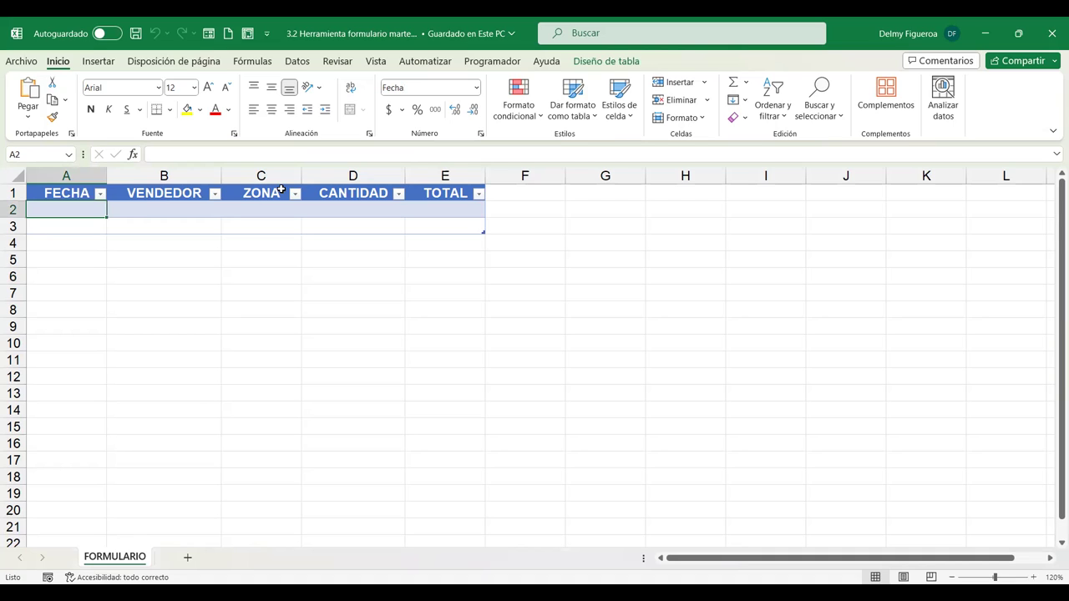
type("1/11/2023")
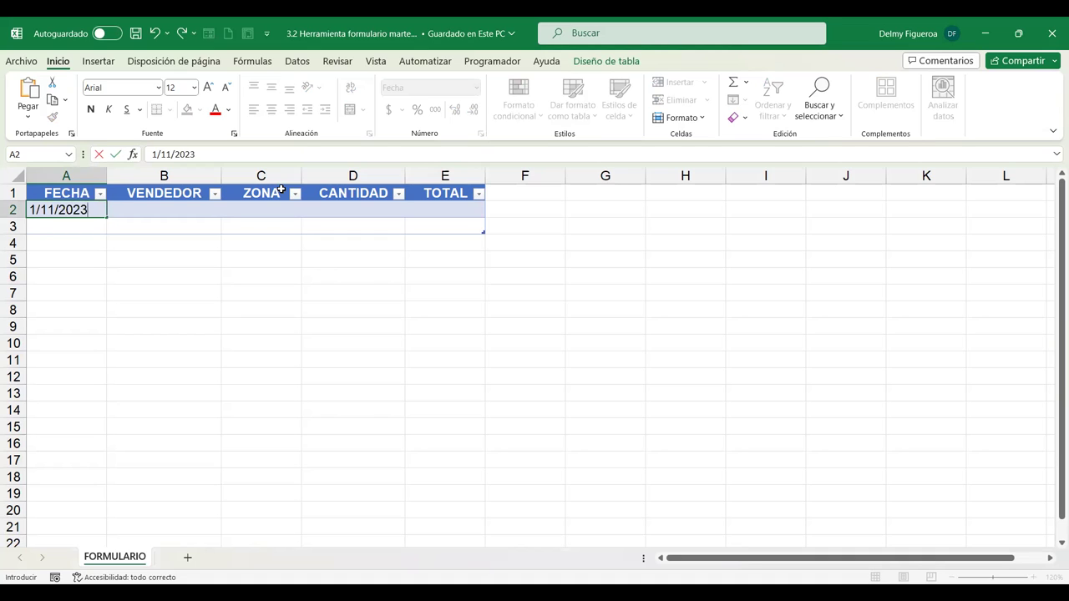
key("Tab")
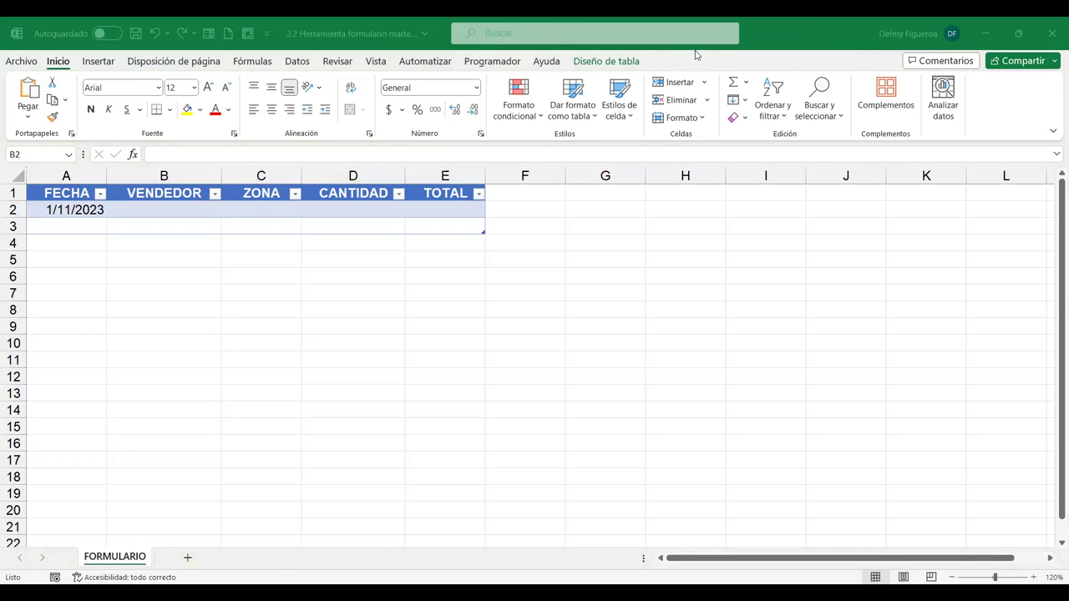
left_click(164, 209)
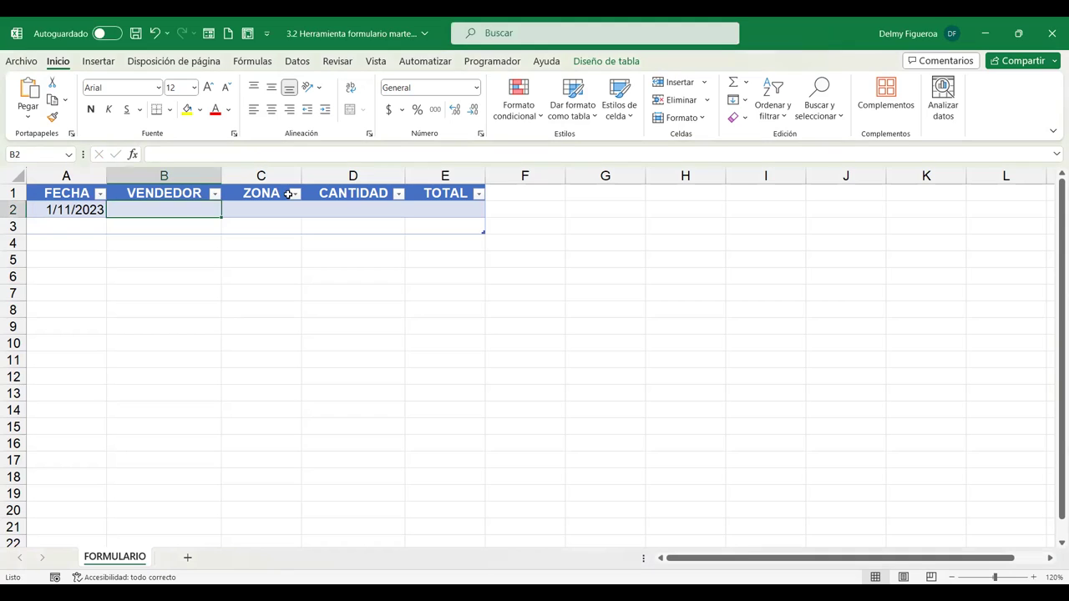
type("Karina Gómez")
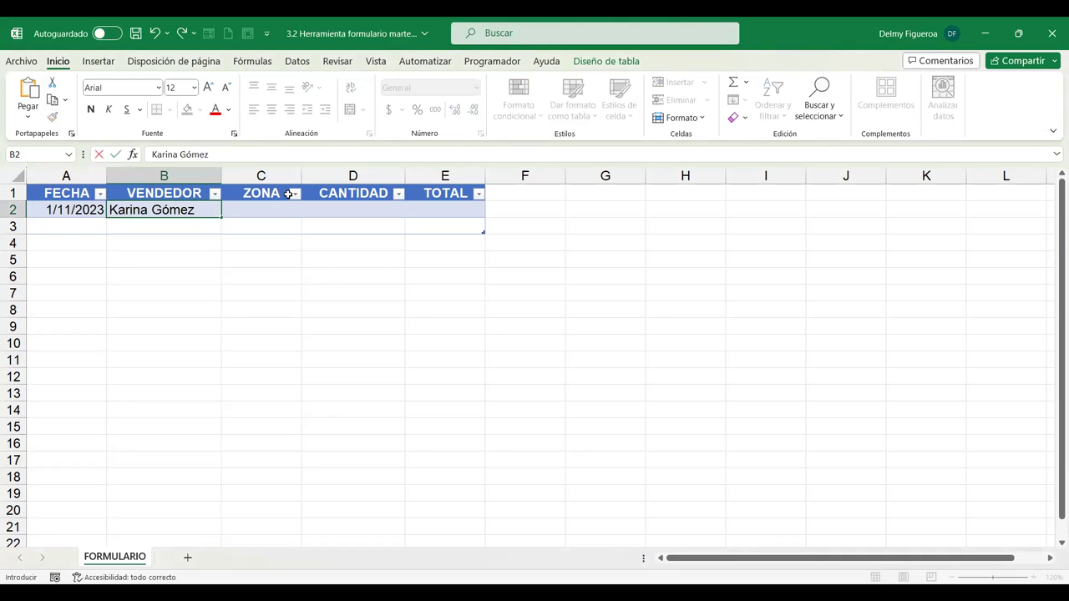
key("Tab")
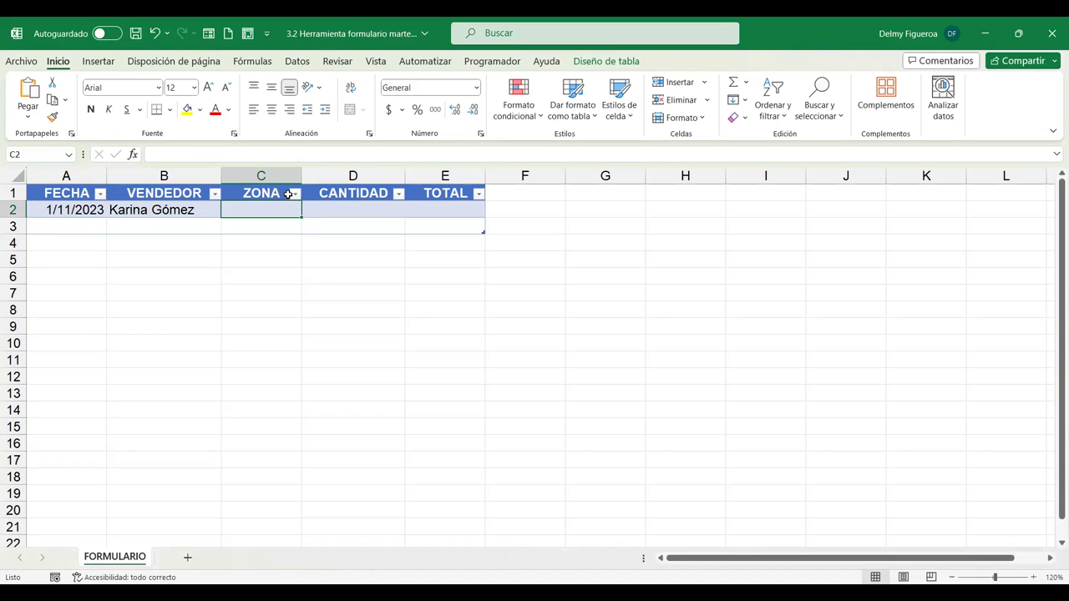
type("Centro")
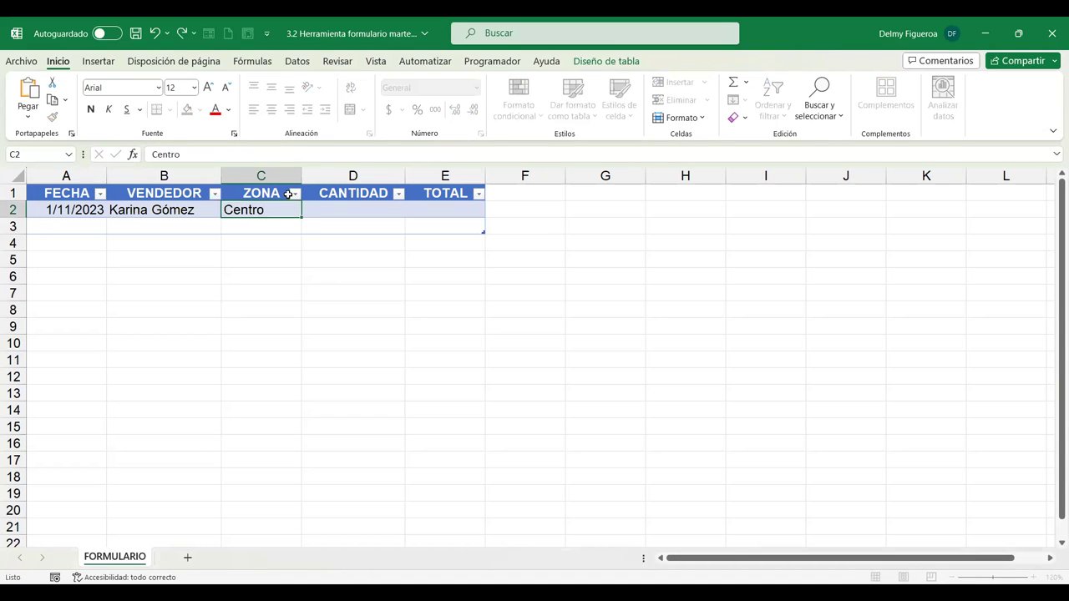
key("Tab")
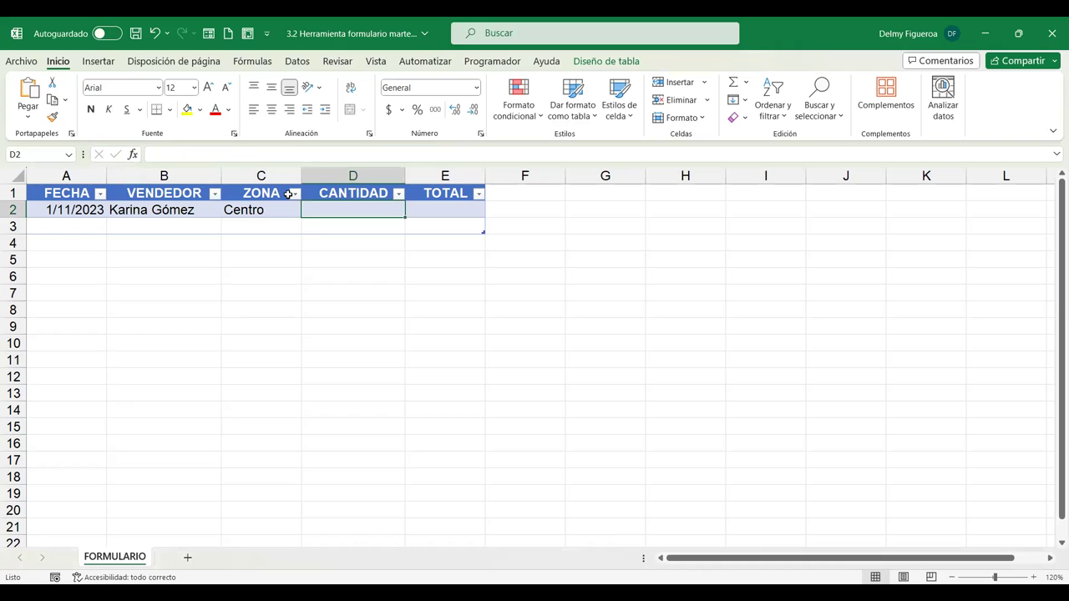
type("20")
key("Tab")
type("200")
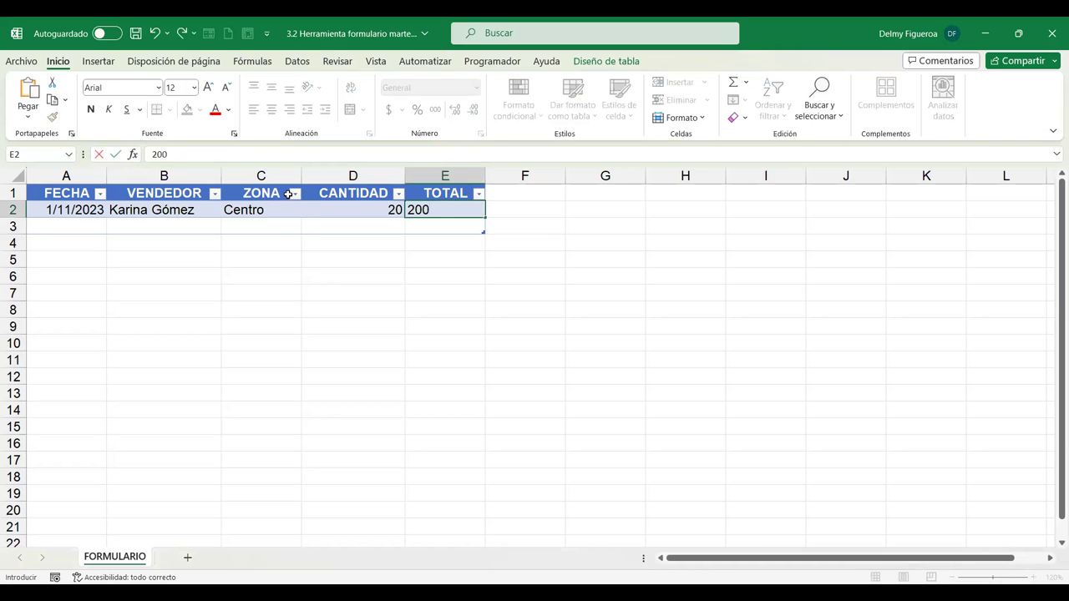
key("Return")
key("Left")
key("Left")
key("Left")
key("Up")
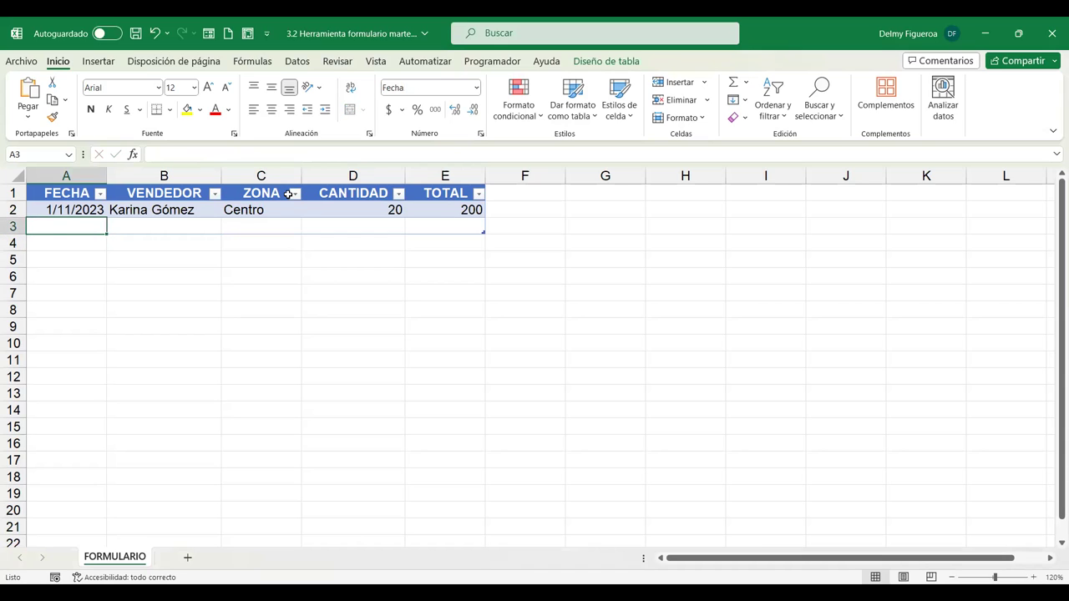
Fill row 3 with 2/11/2023, the salesperson's name, zone Sur and quantity 30
type("2/11/202")
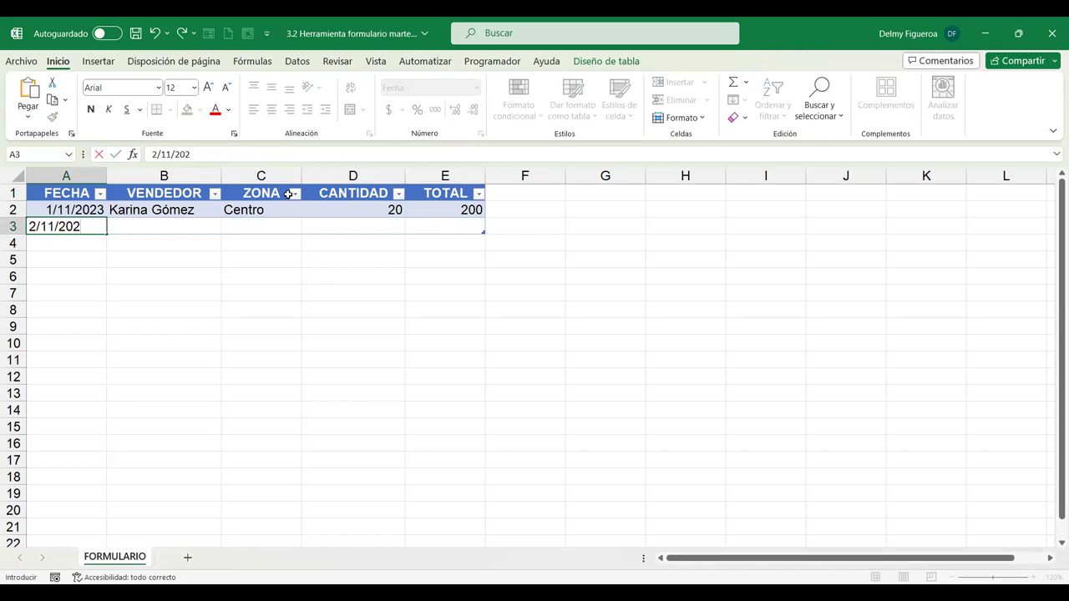
type("3")
key("Tab")
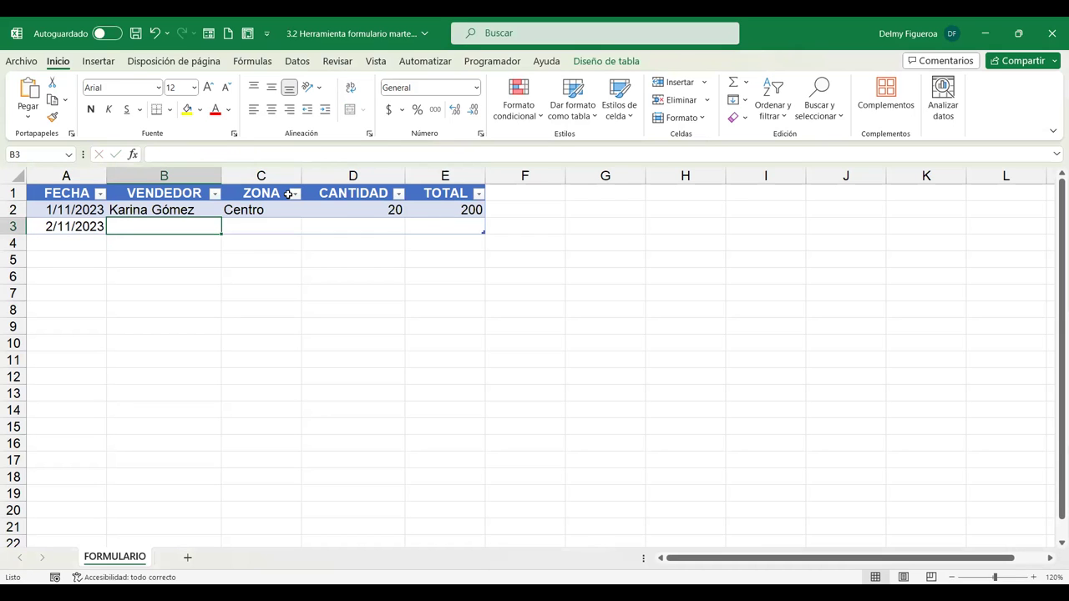
type("Joshua")
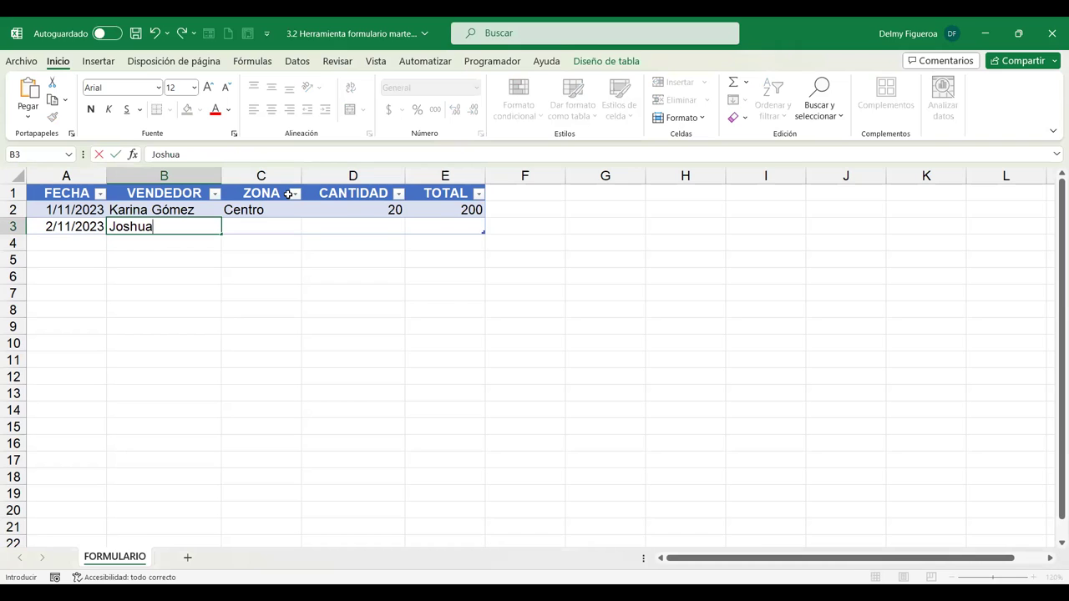
type(" Ramírez")
key("Tab")
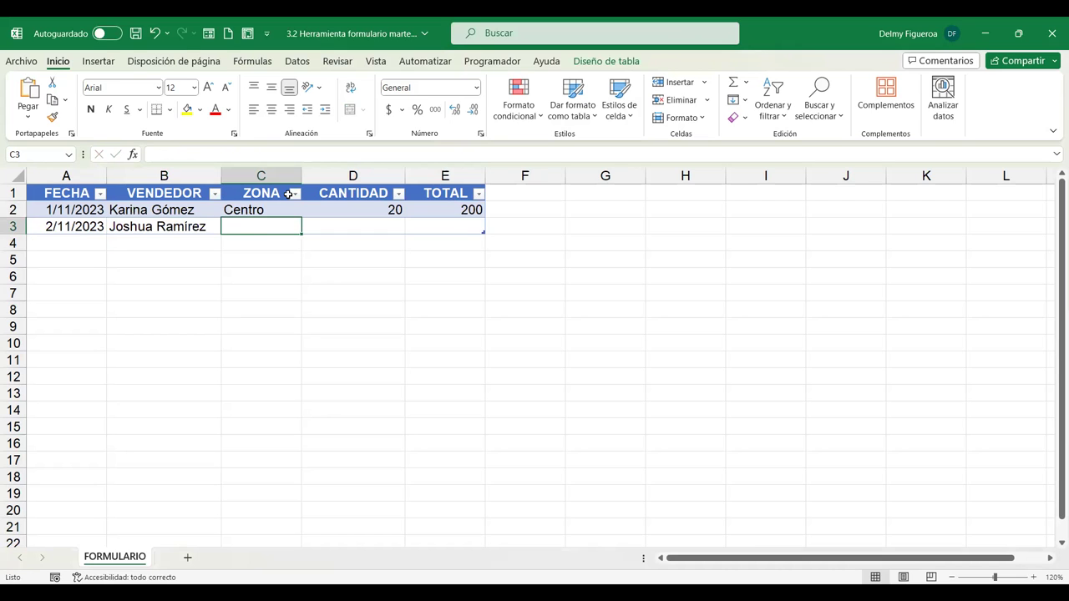
type("Sur")
key("Tab")
type("30")
key("Tab")
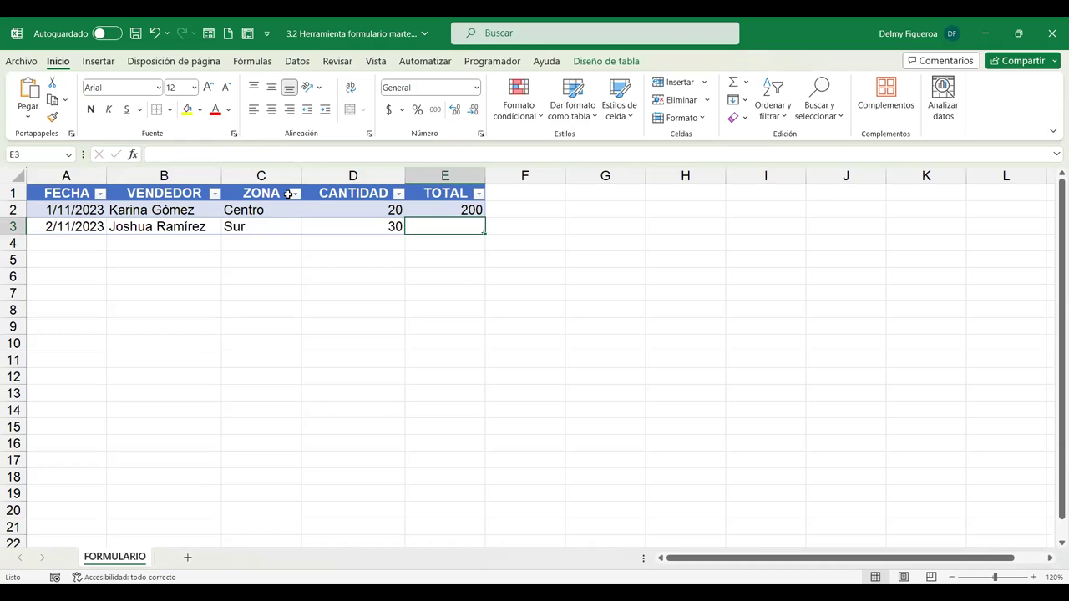
Give row 3 total 400, then enter row 4: 2/11/2023, a salesperson, Este, 15, 600
type("400")
key("Return")
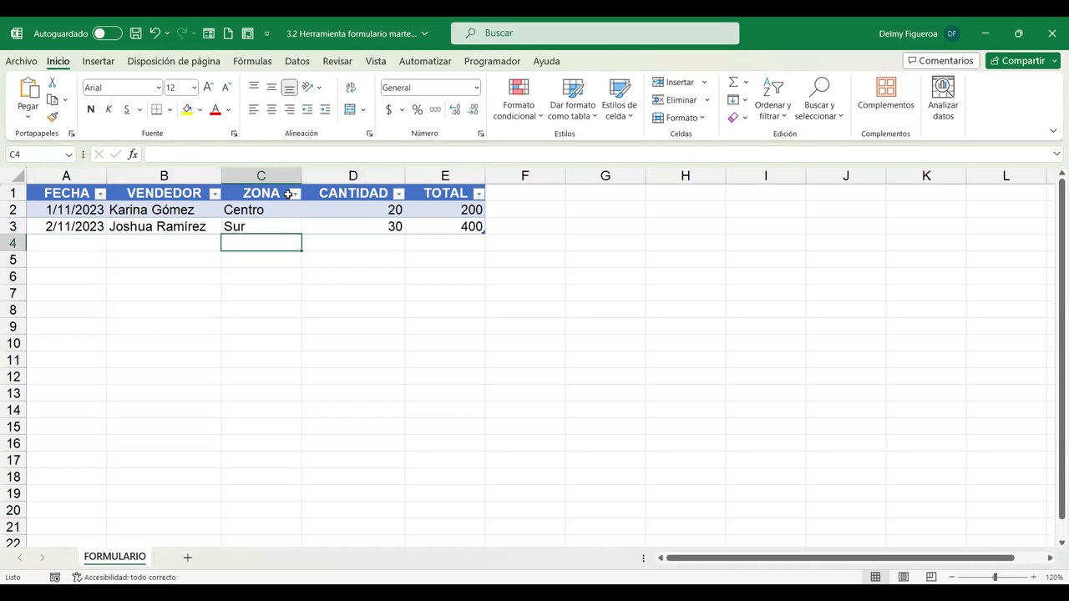
type("2/11/2023")
key("Tab")
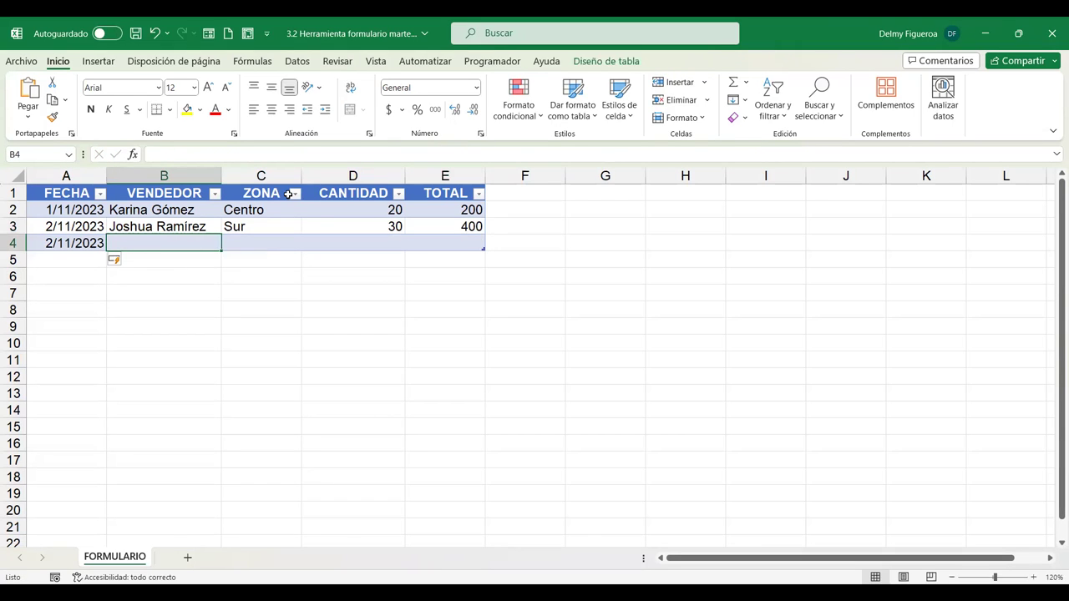
type("Segio")
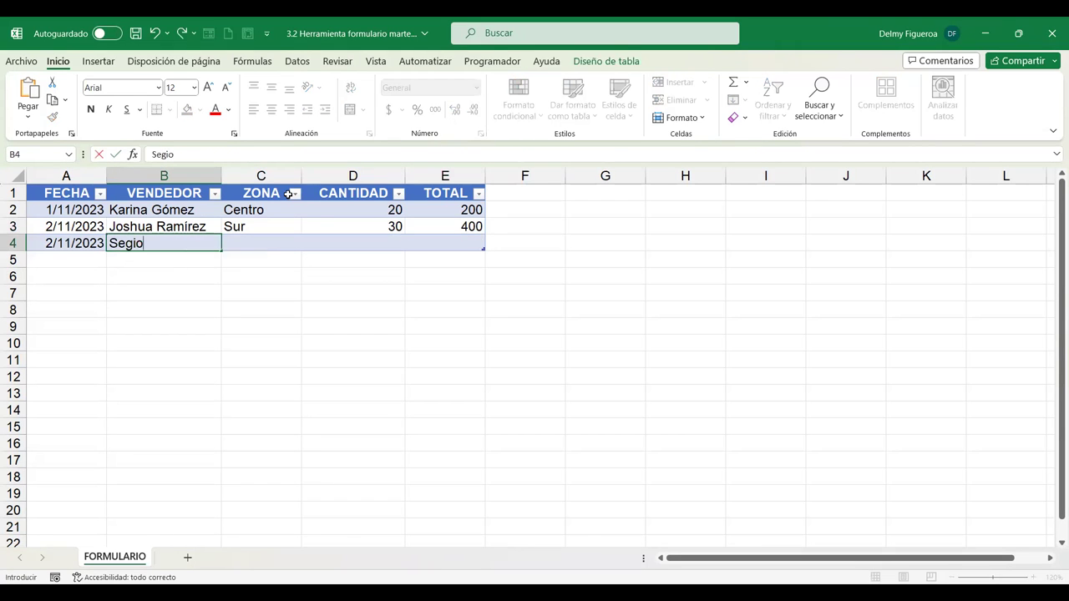
type(" González")
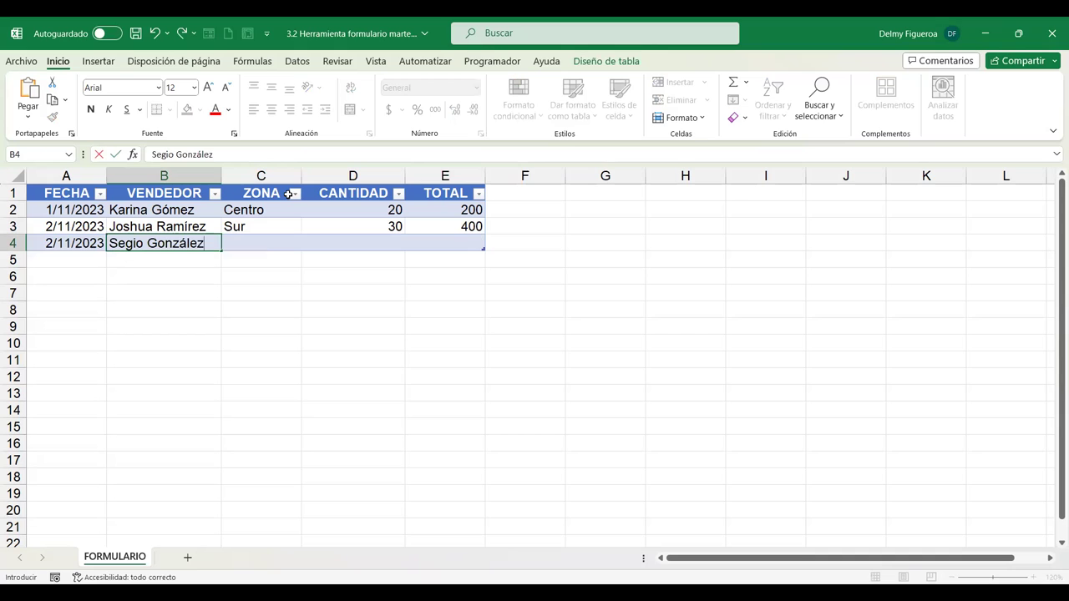
key("Tab")
type("Es")
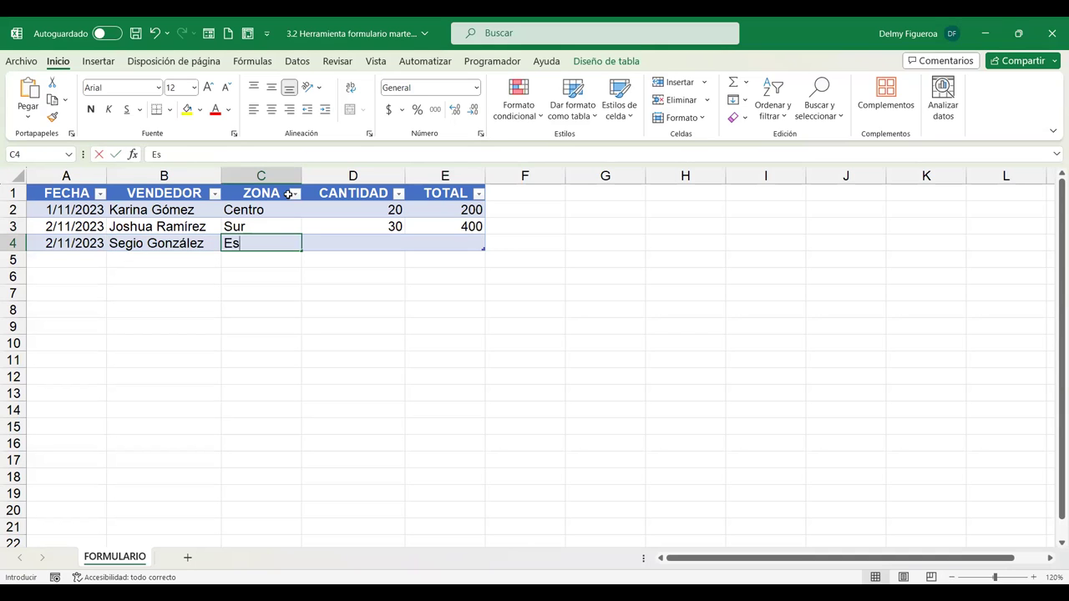
type("te")
key("Tab")
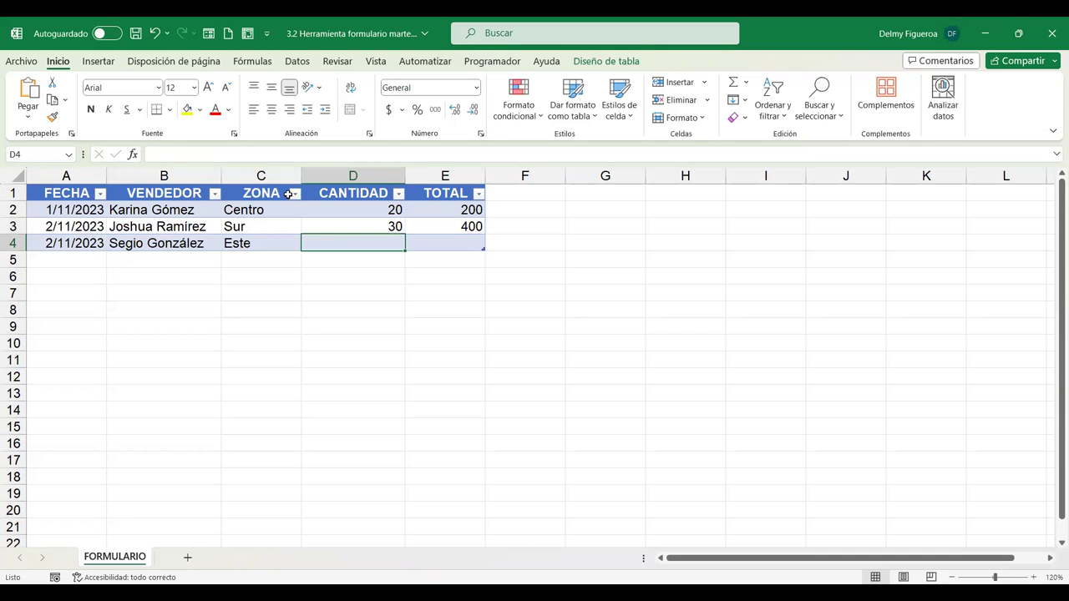
type("15")
key("Tab")
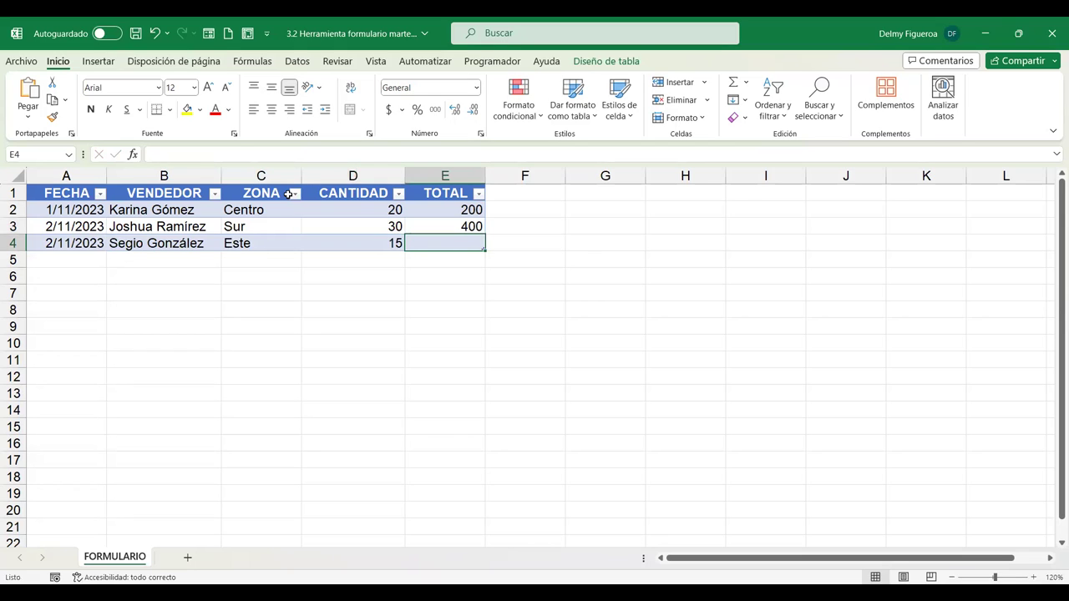
type("600")
key("Return")
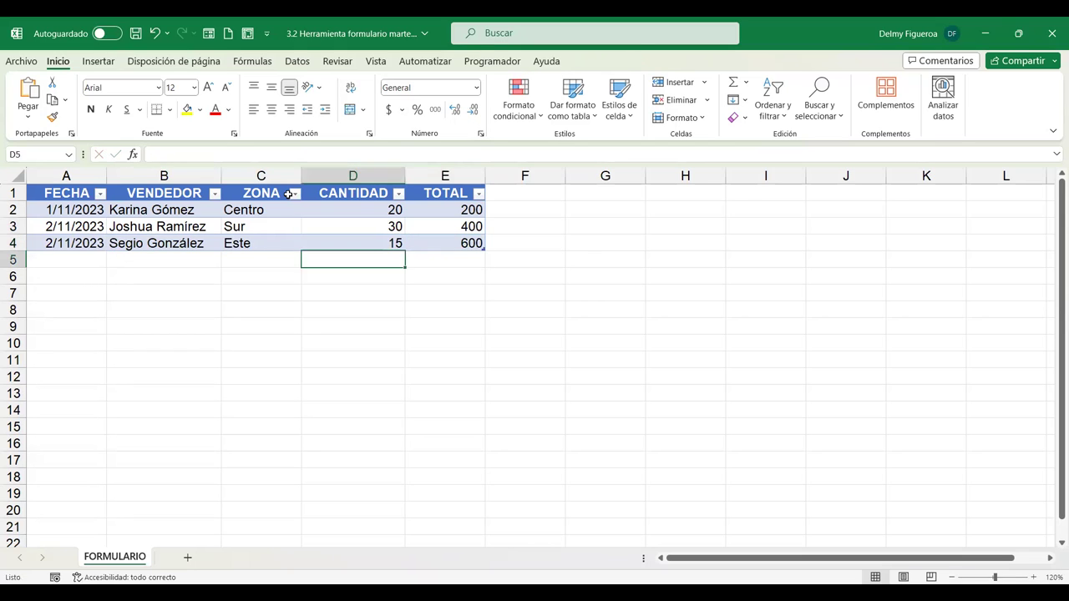
Enter row 5: 2/11/2023, the salesperson's name, Oriente, quantity 20, total 500
key("Left")
type("2")
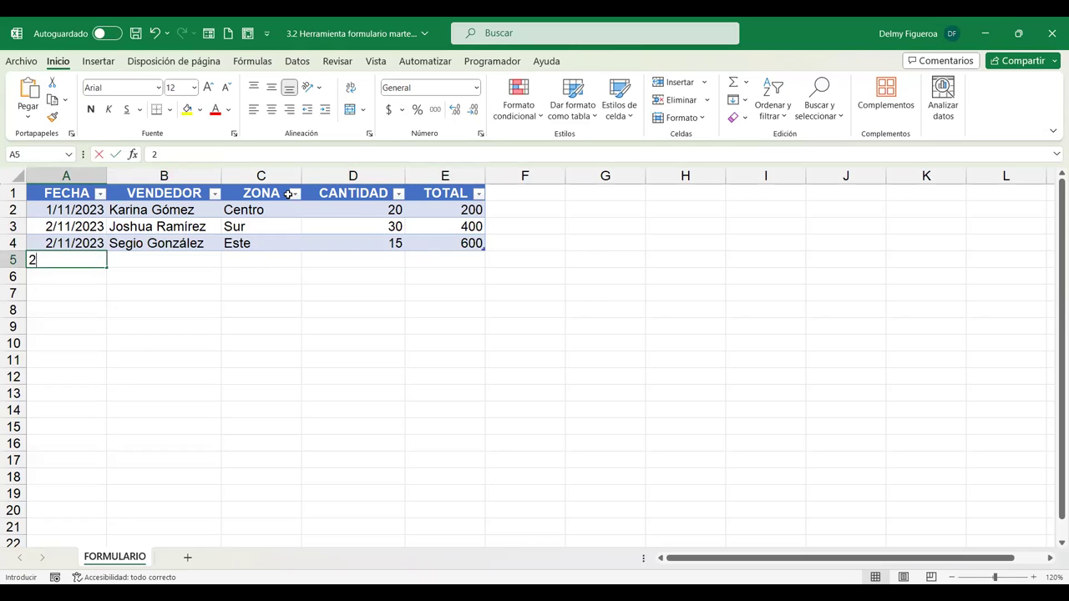
type("/11/2023")
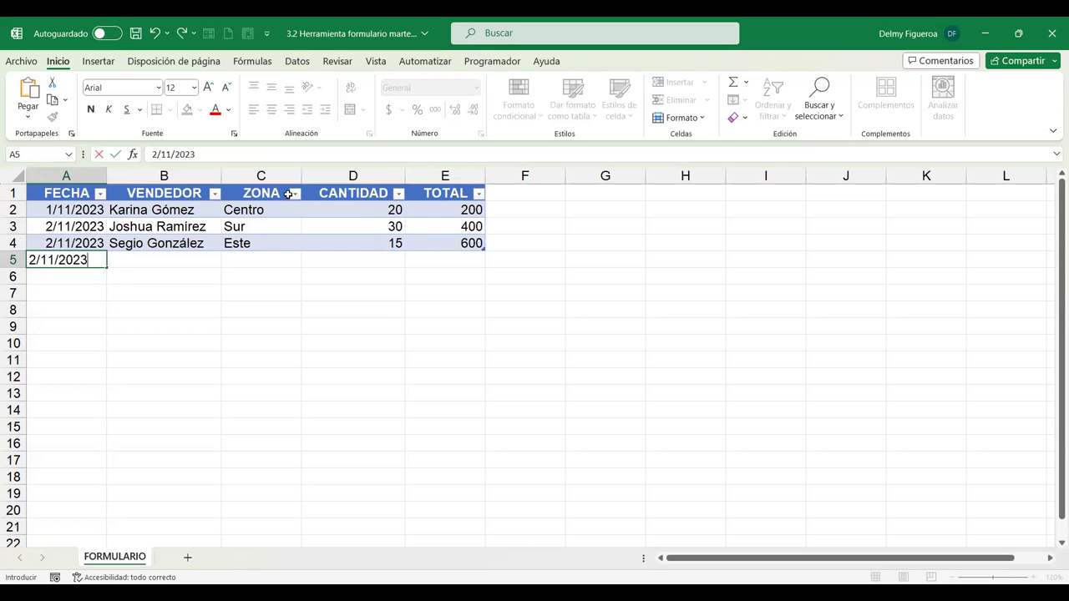
key("Tab")
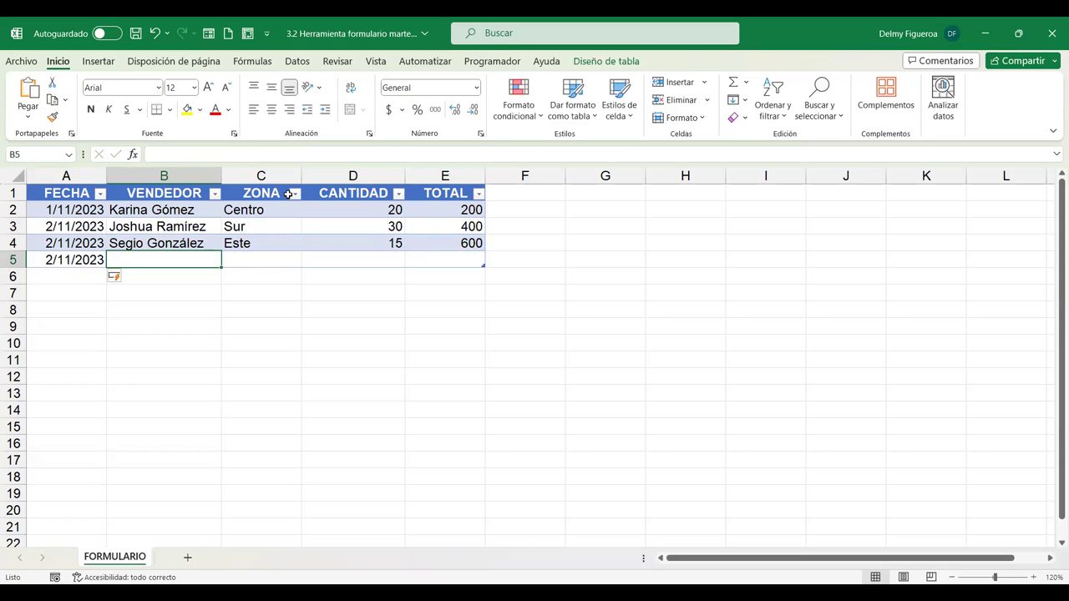
type("Rael")
key("BackSpace")
key("BackSpace")
type("fael Escobar")
key("Tab")
type("Or")
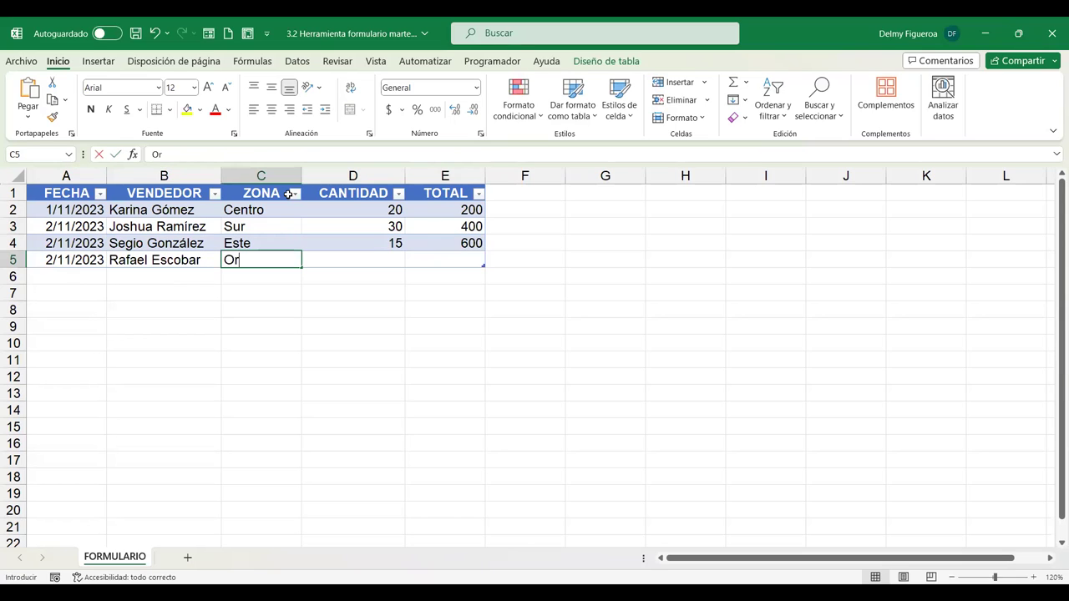
type("iente")
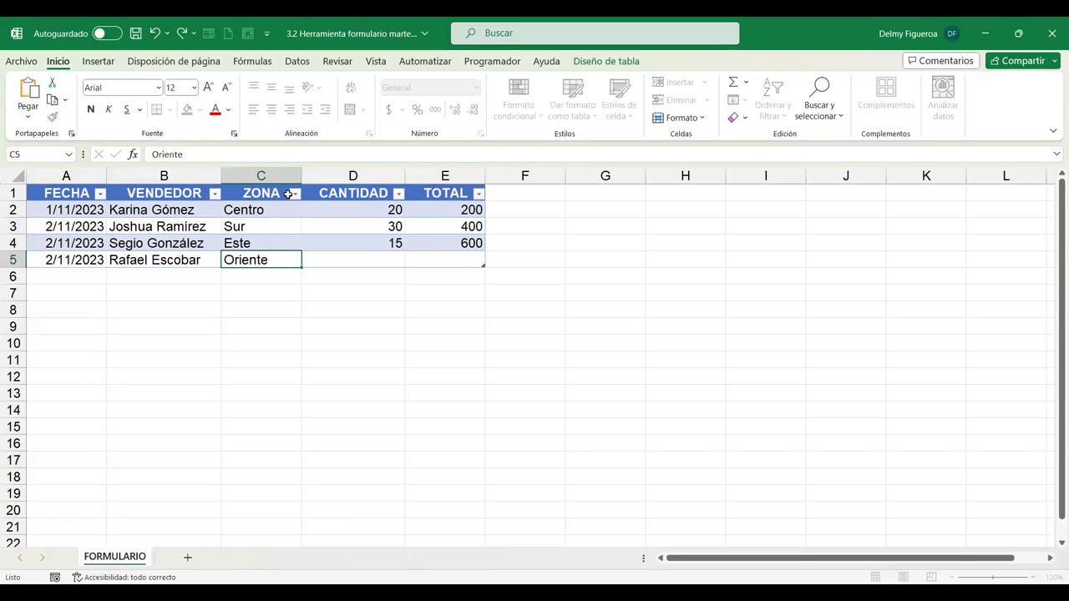
key("Tab")
type("20")
key("Tab")
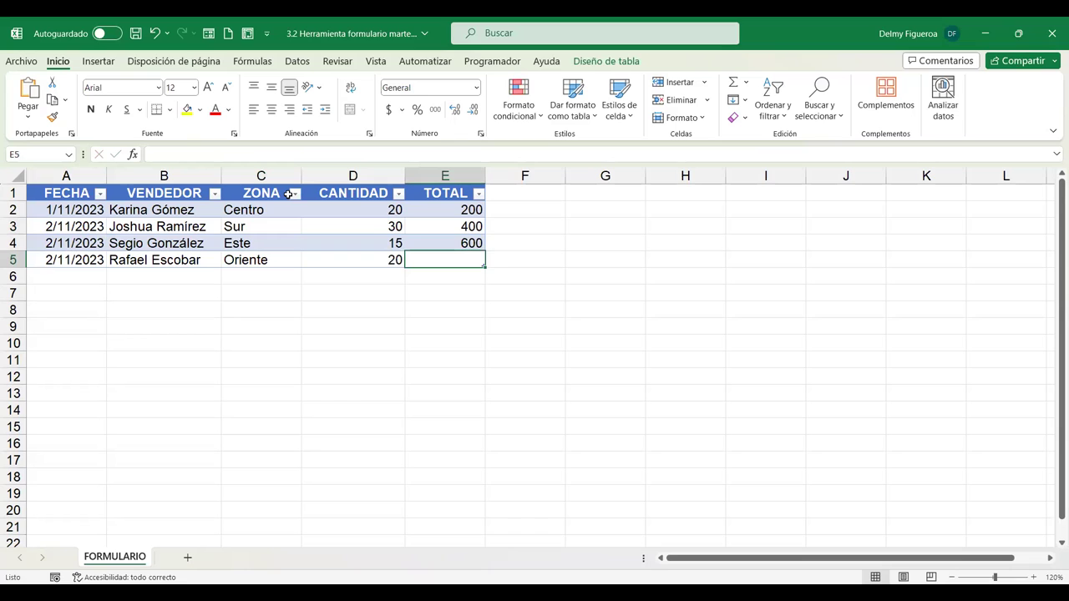
type("500")
key("Return")
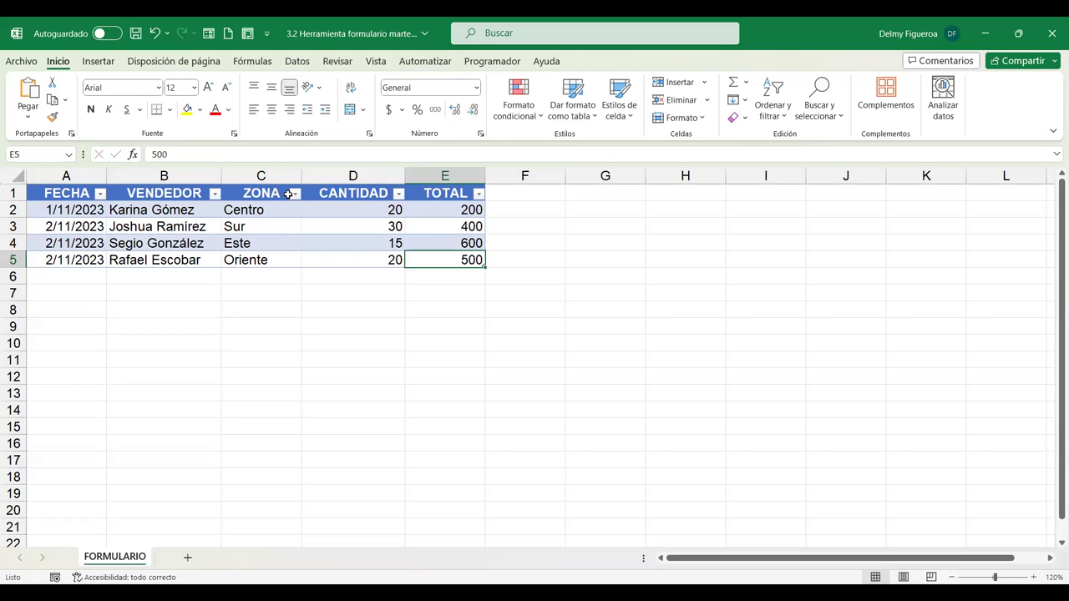
key("Home")
Start row 6 with date 3/11/2023 and the salesperson's full name
type("3")
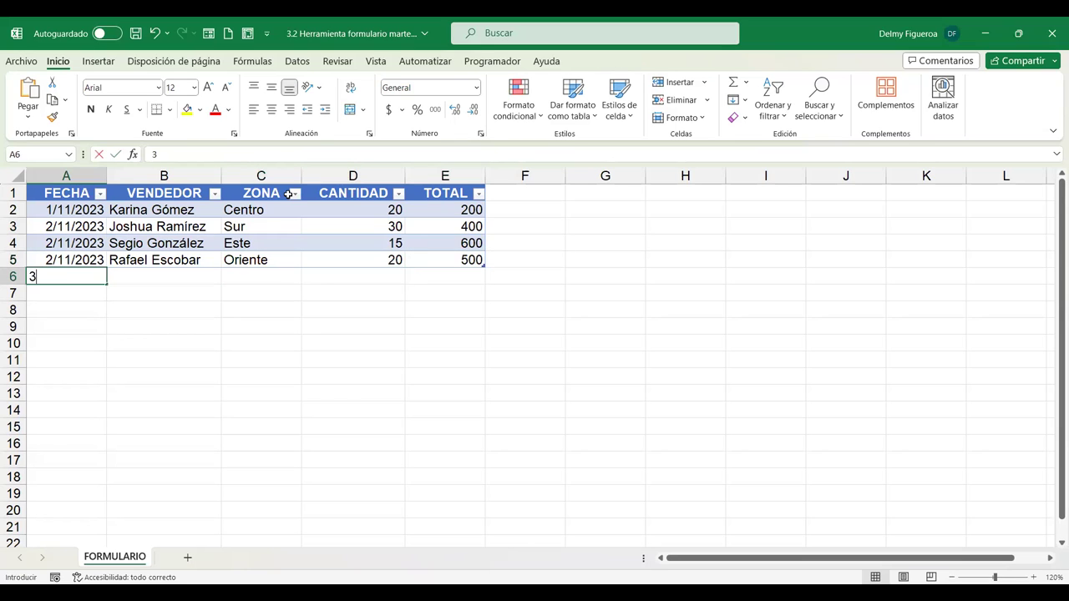
type("/11/2023")
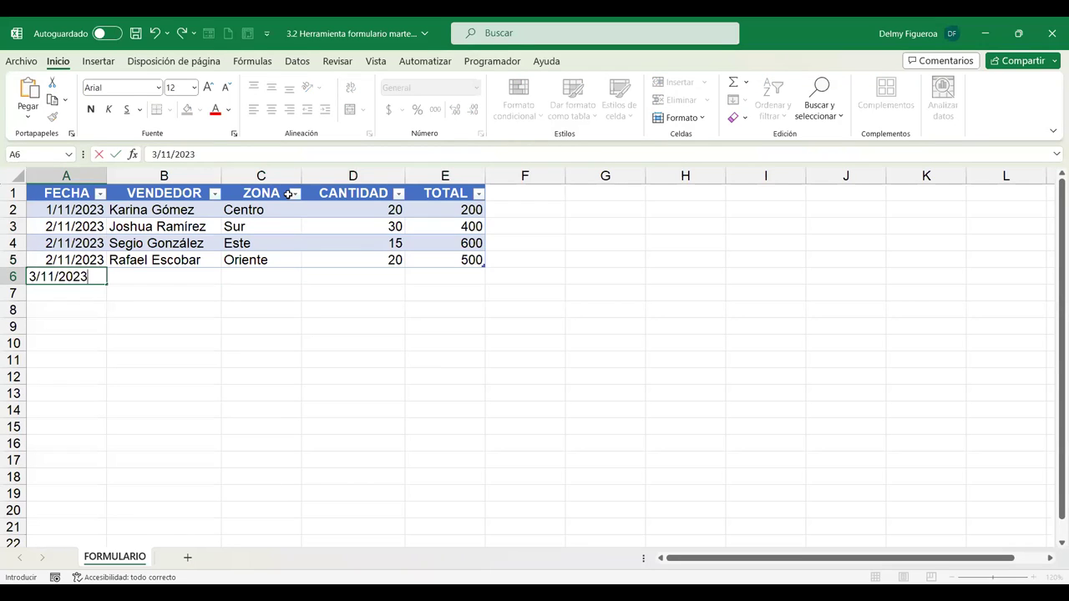
key("Tab")
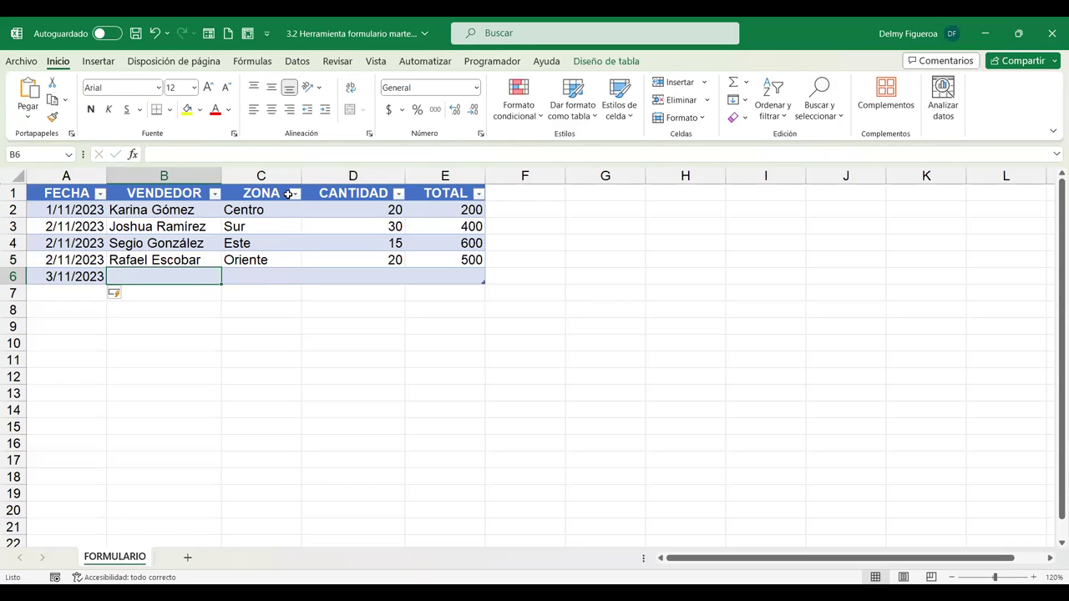
type("Miriam")
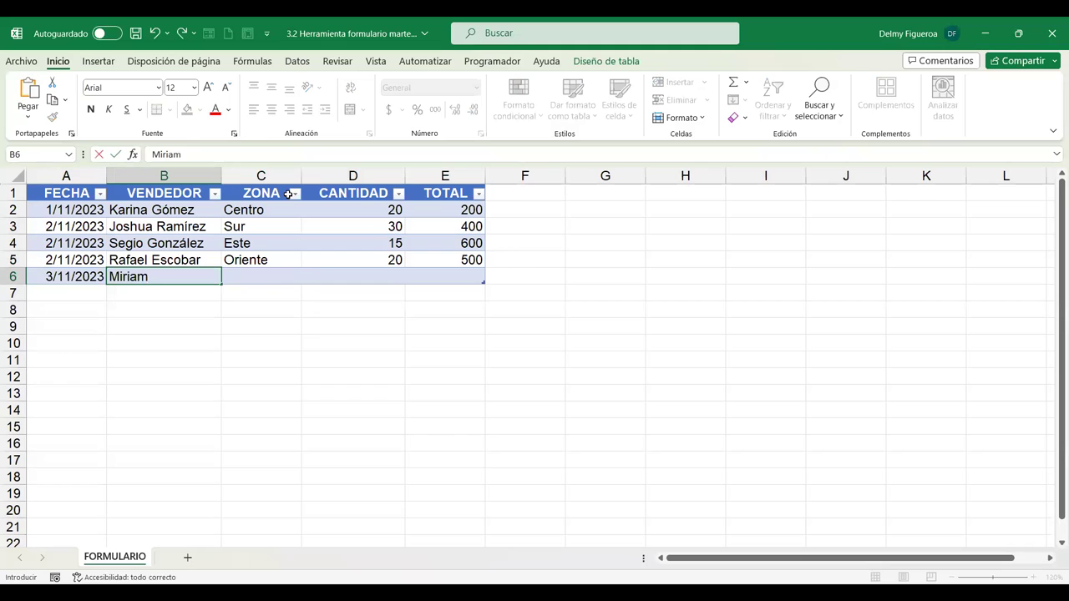
key("Tab")
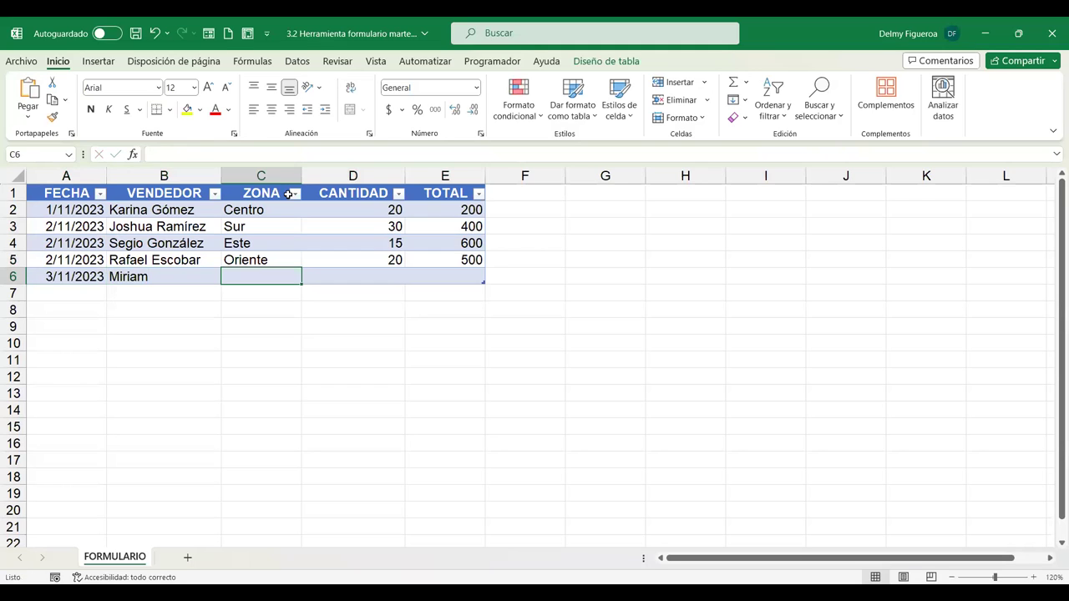
key("shift+Tab")
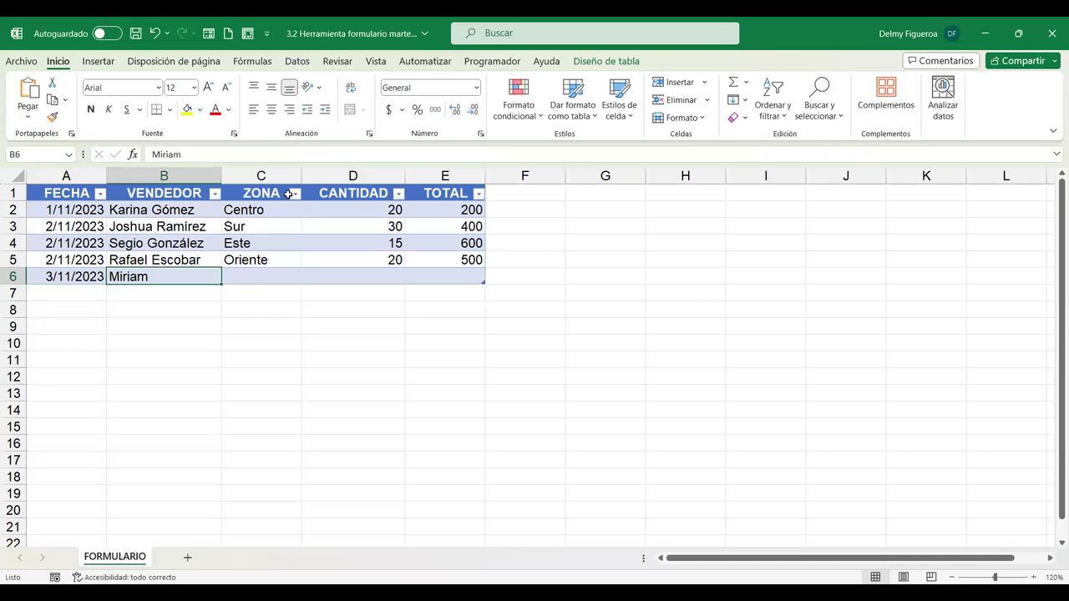
key("F2")
type("MArtínez")
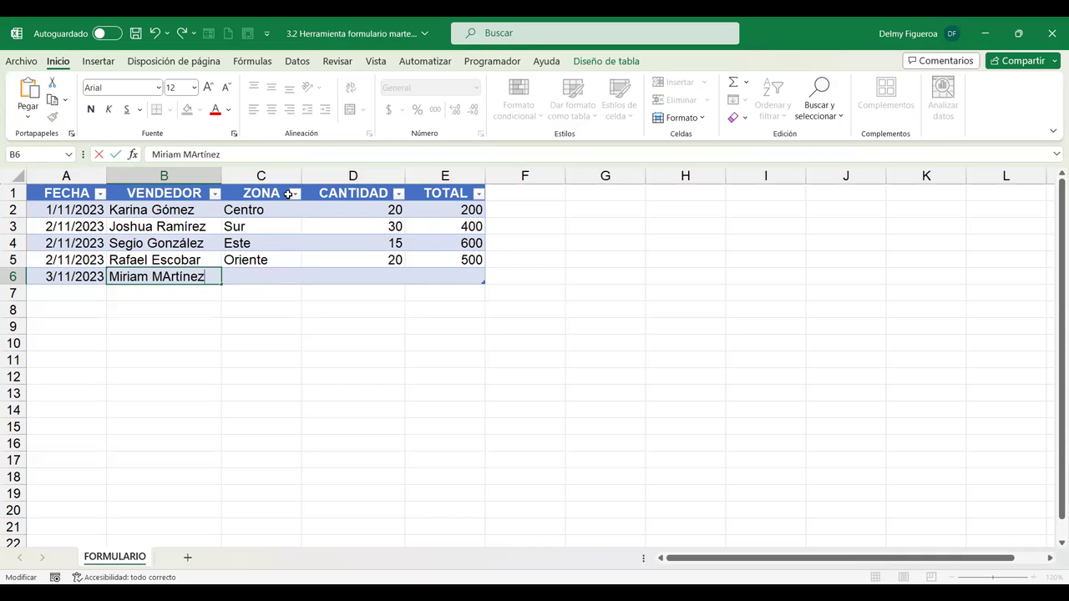
key("Return")
Complete row 6 with zone Centro, quantity 70 and total 900
key("Up")
key("Right")
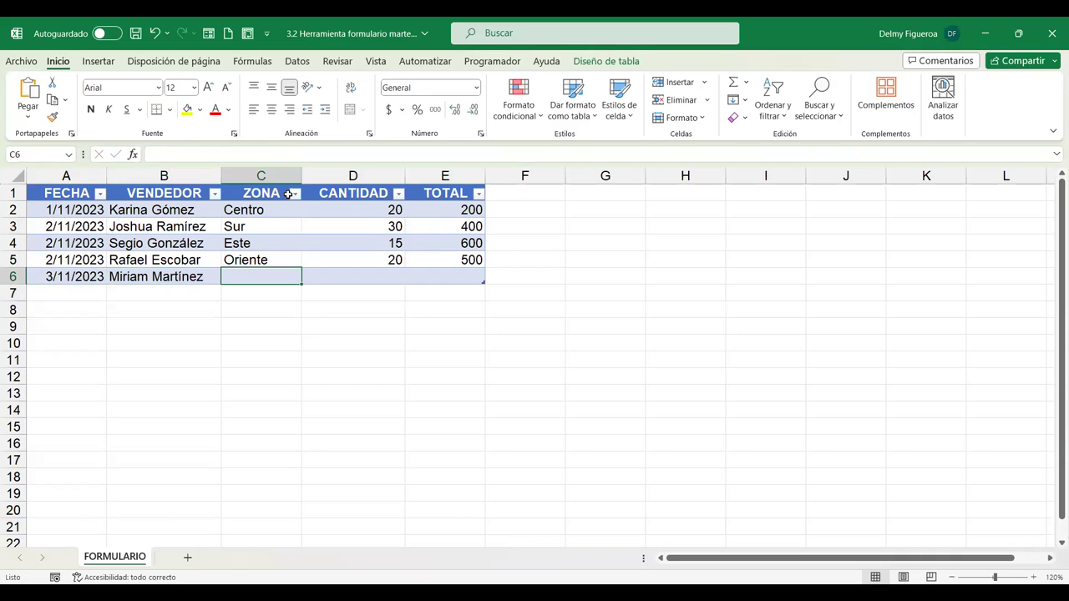
type("C")
key("Return")
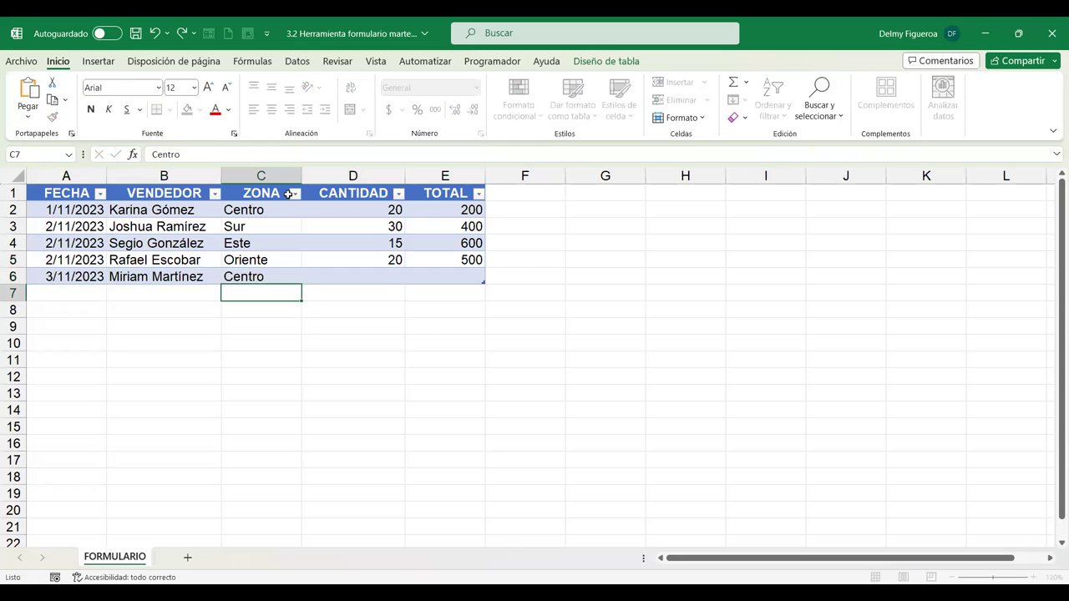
key("Up")
key("Right")
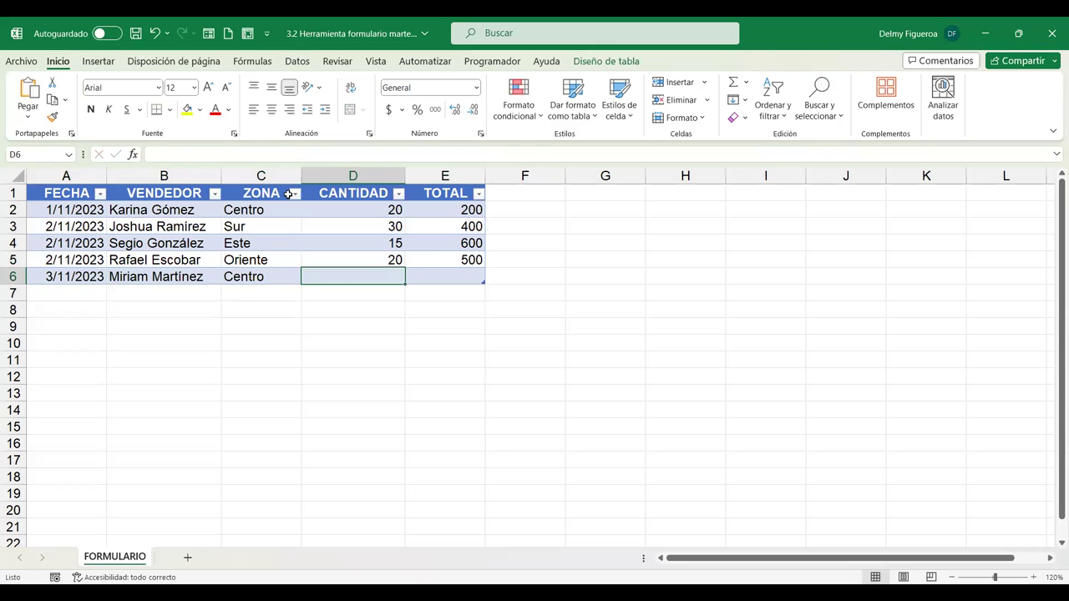
type("70")
key("Tab")
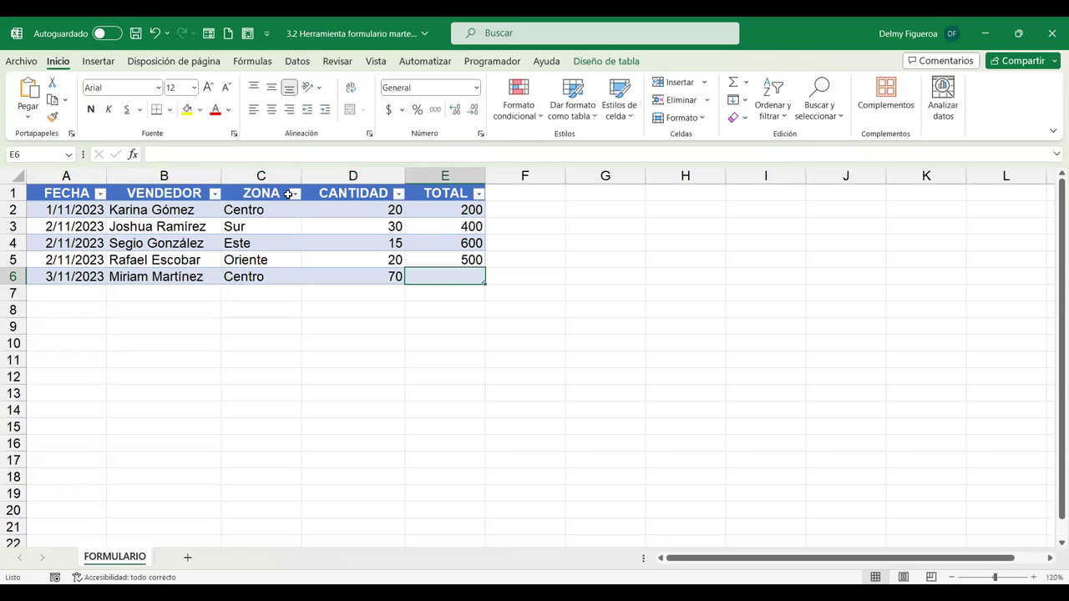
type("900")
key("Right")
key("Left")
left_click(92, 291)
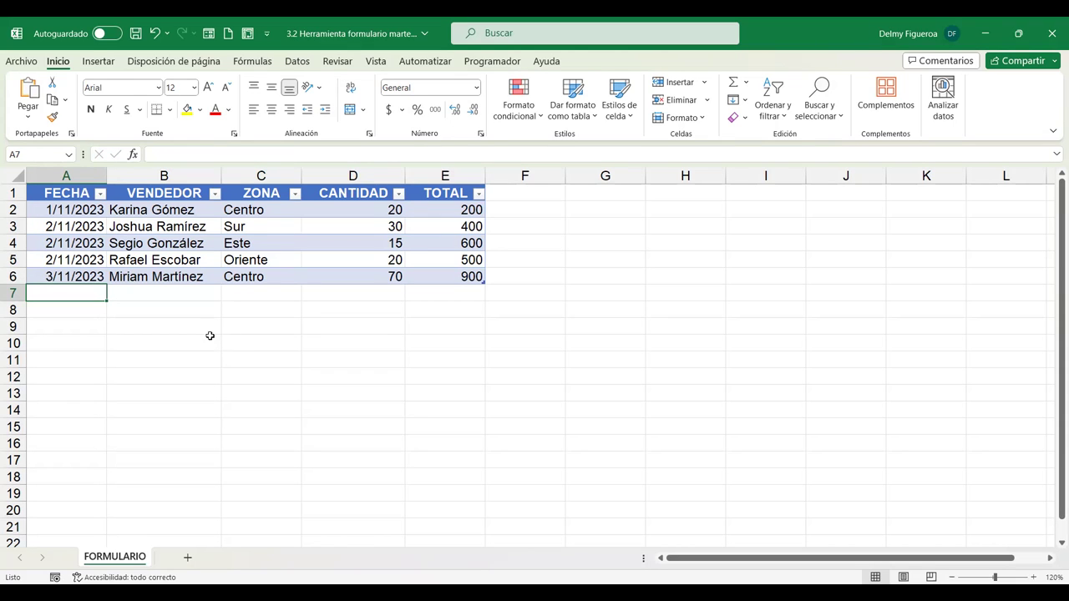
left_click(247, 221)
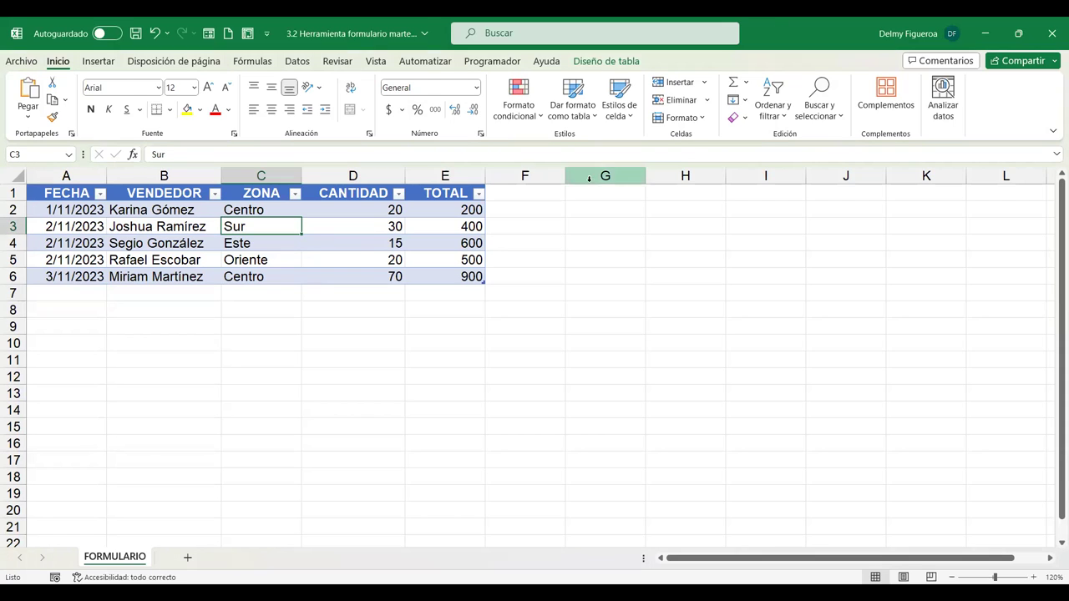
left_click(539, 177)
left_click(66, 175)
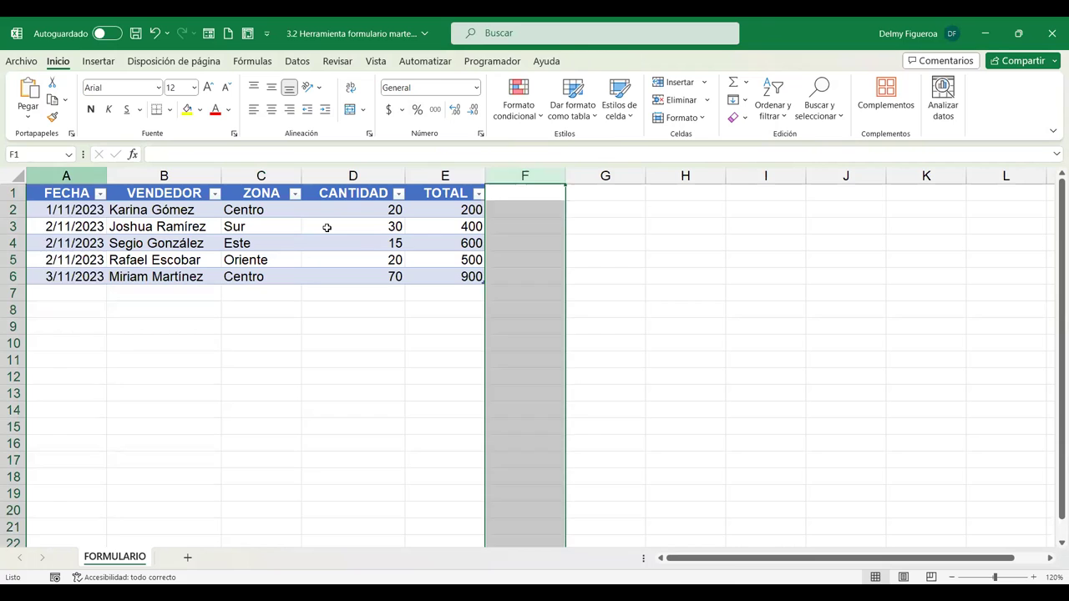
mouse_move(326, 227)
left_mouse_down()
mouse_move(1047, 242)
mouse_move(255, 185)
left_mouse_up()
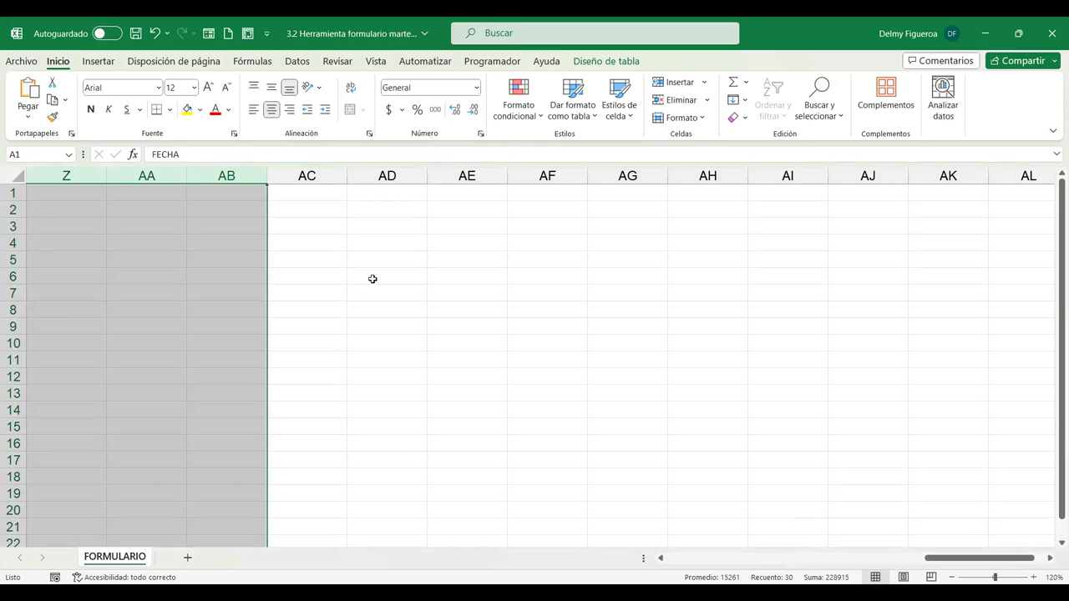
key("ctrl+Home")
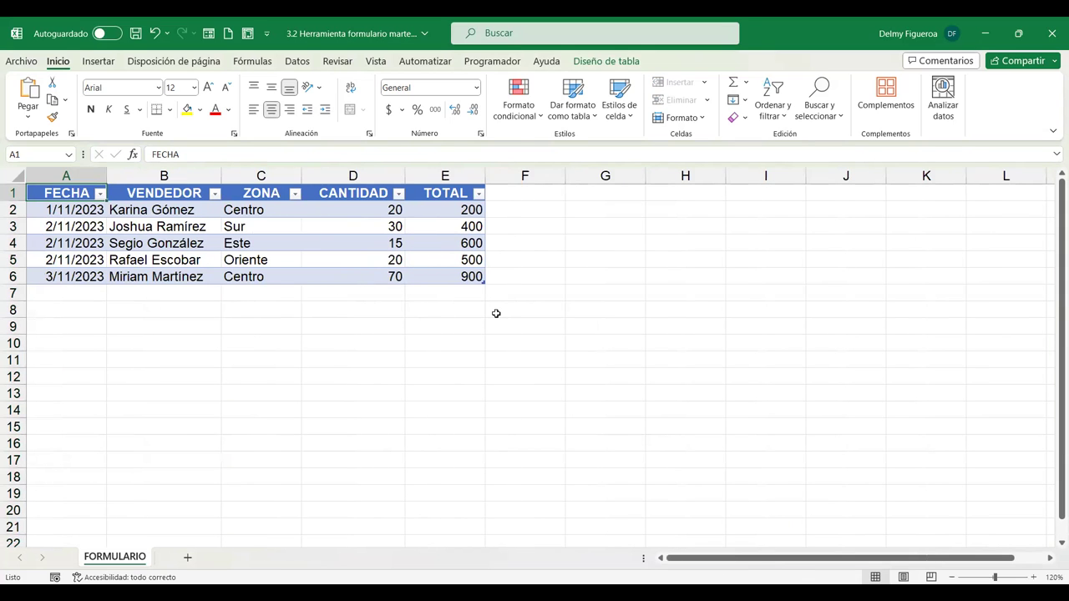
left_click(535, 289)
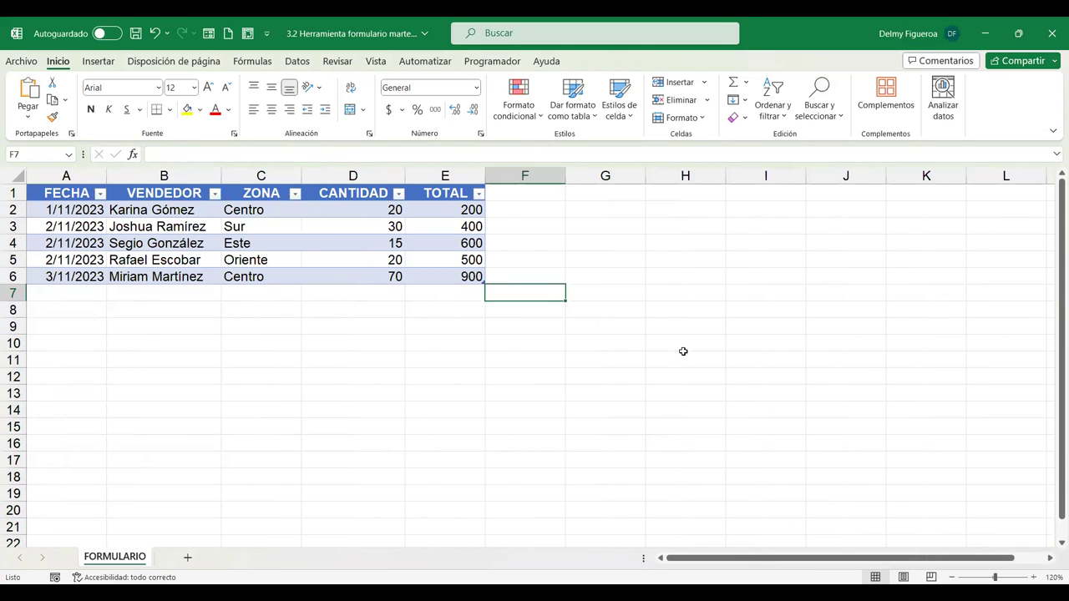
key("Right")
key("Right")
key("Right")
key("Right")
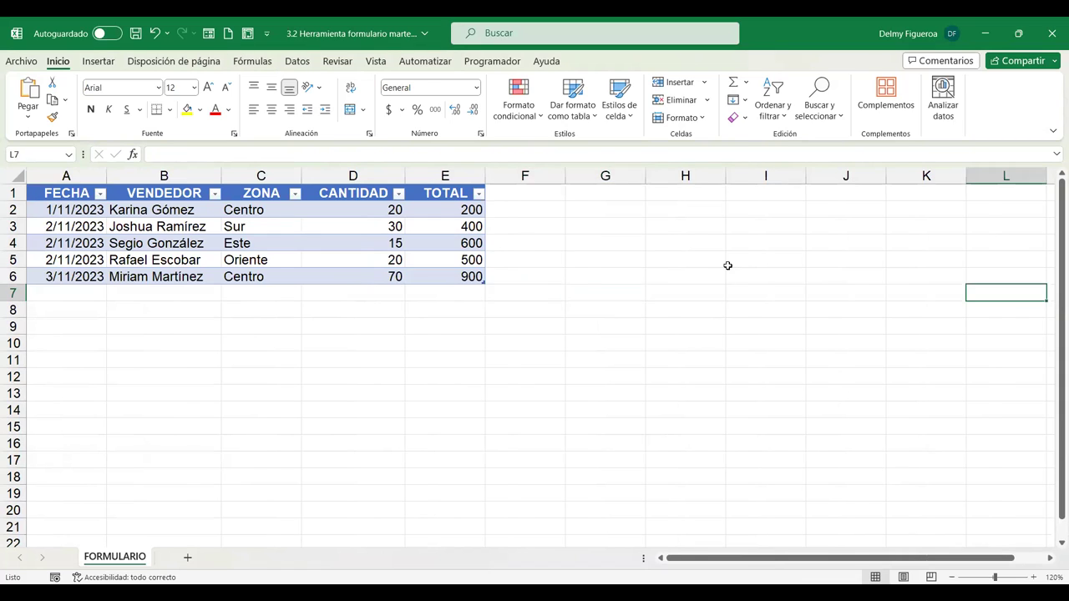
key("Right")
key("Right")
key("Right")
key("Right")
key("Right")
key("Right")
key("Right")
key("Right")
key("Right")
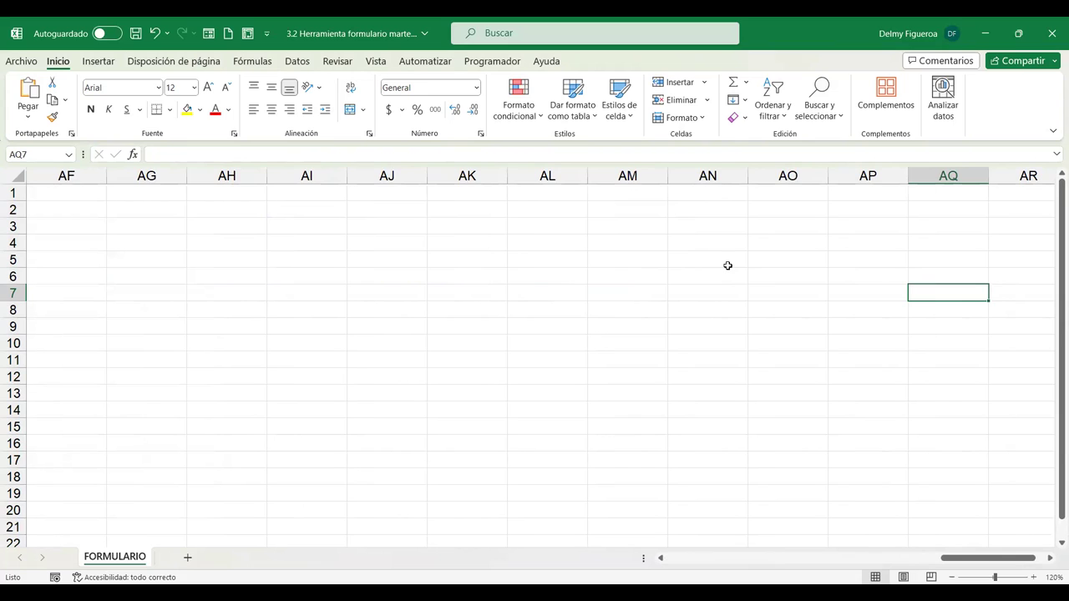
key("ctrl+Home")
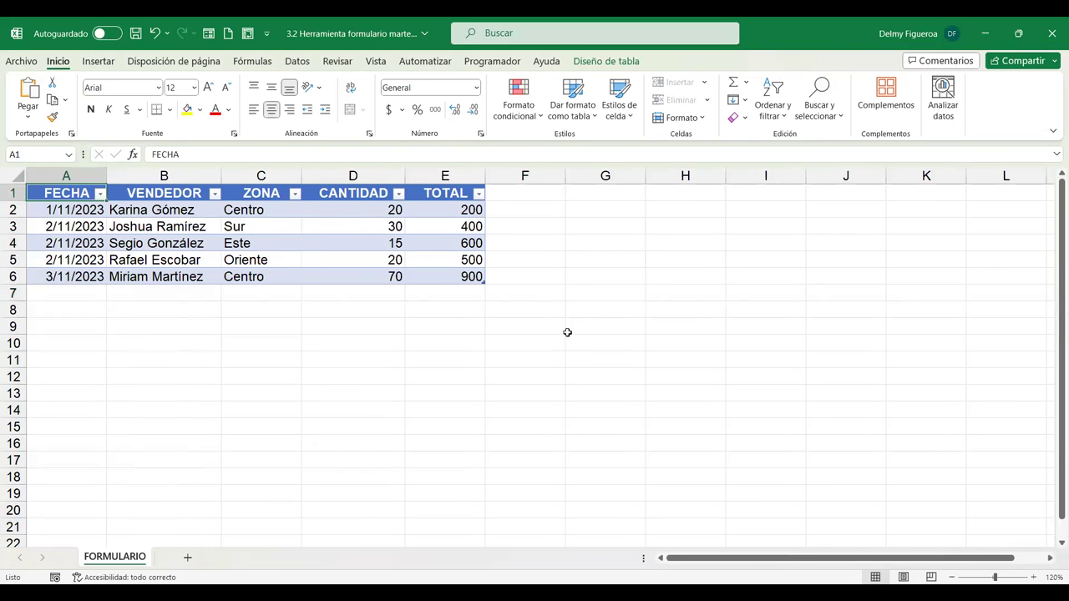
left_click(50, 292)
left_click(178, 223)
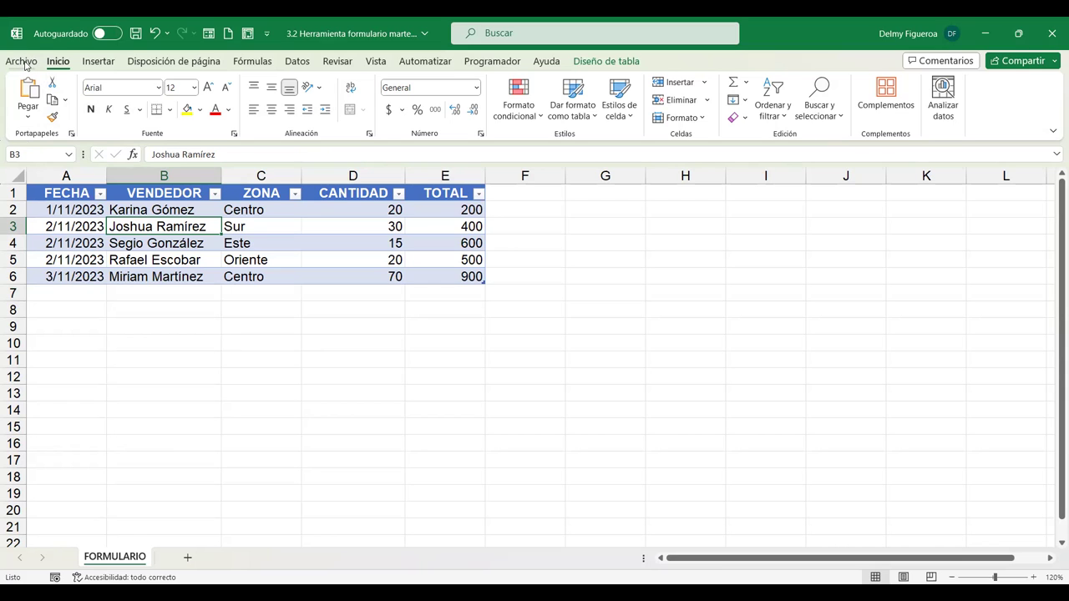
Go into the Archivo backstage view on the way to Excel Options
left_click(24, 62)
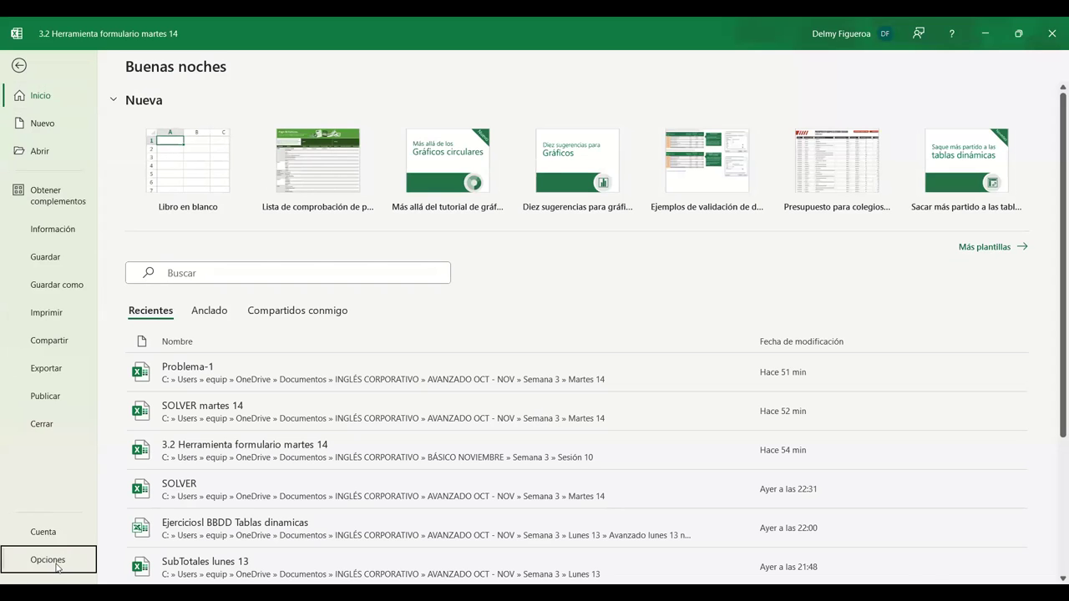
key("Escape")
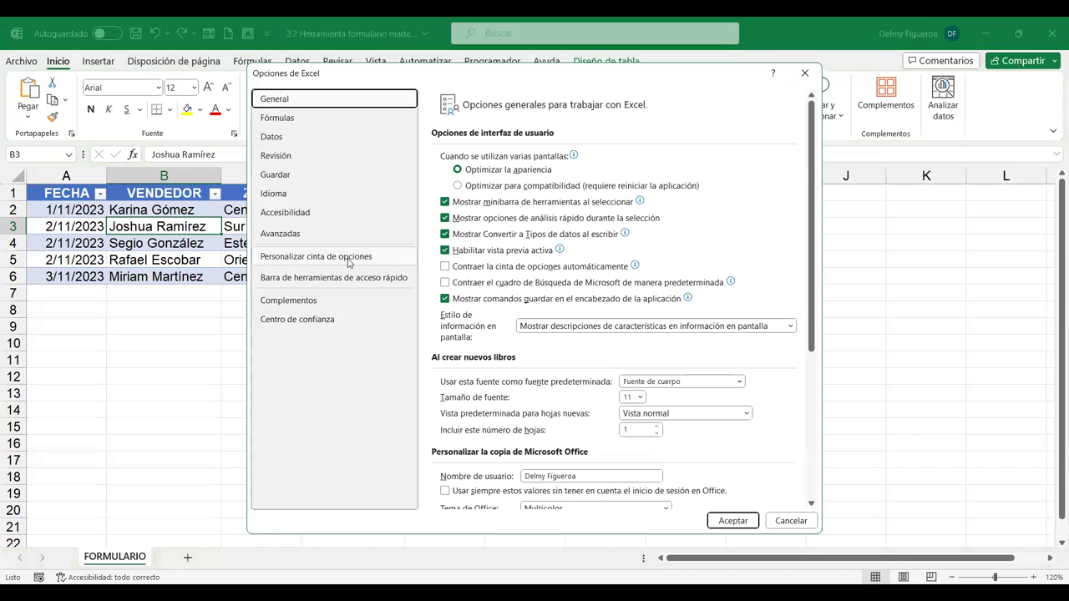
Go from the ribbon customization page of Excel Options to the Quick Access Toolbar settings
left_click(349, 263)
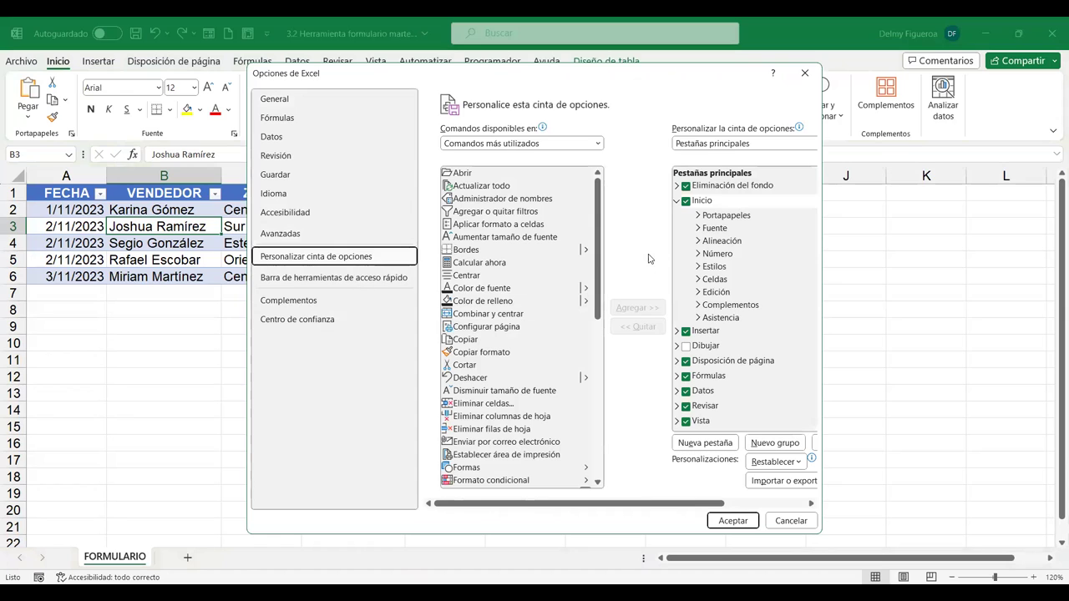
left_click(361, 280)
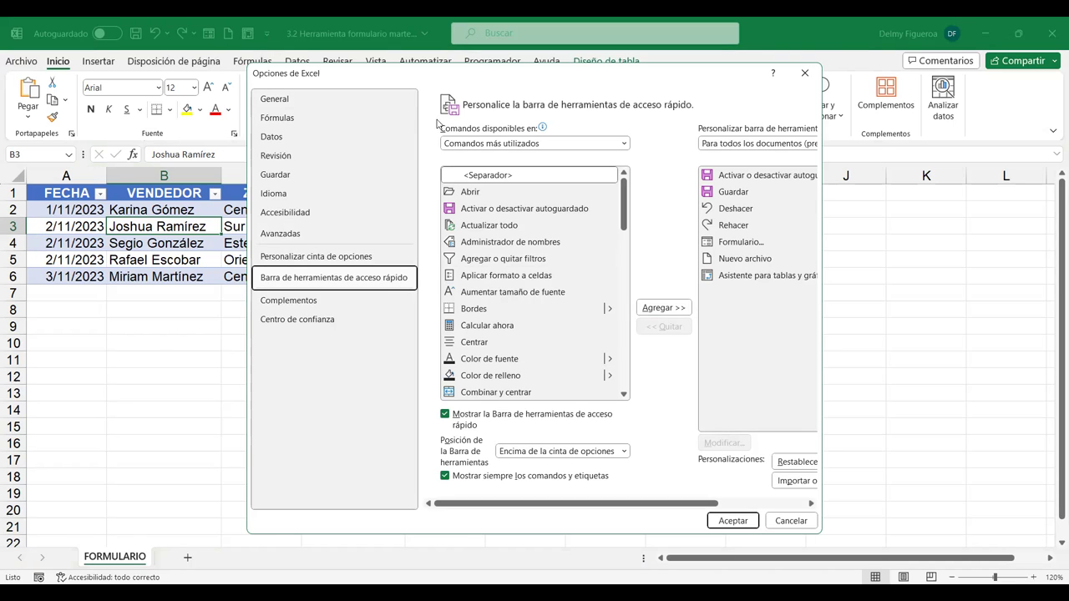
Show all commands as the command source and scroll through the available list
mouse_move(542, 127)
left_click(624, 144)
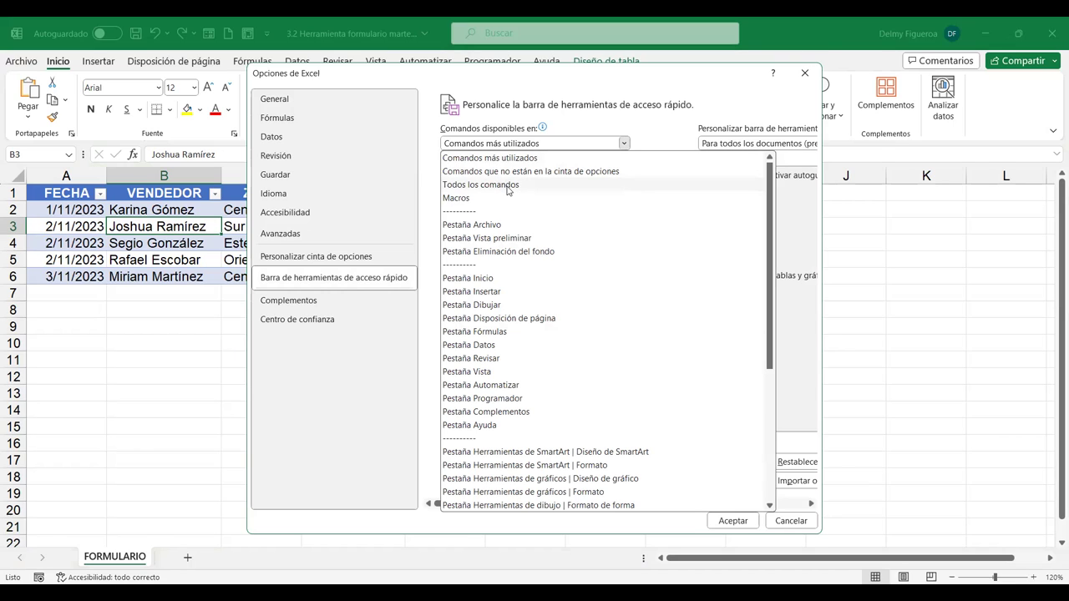
key("Escape")
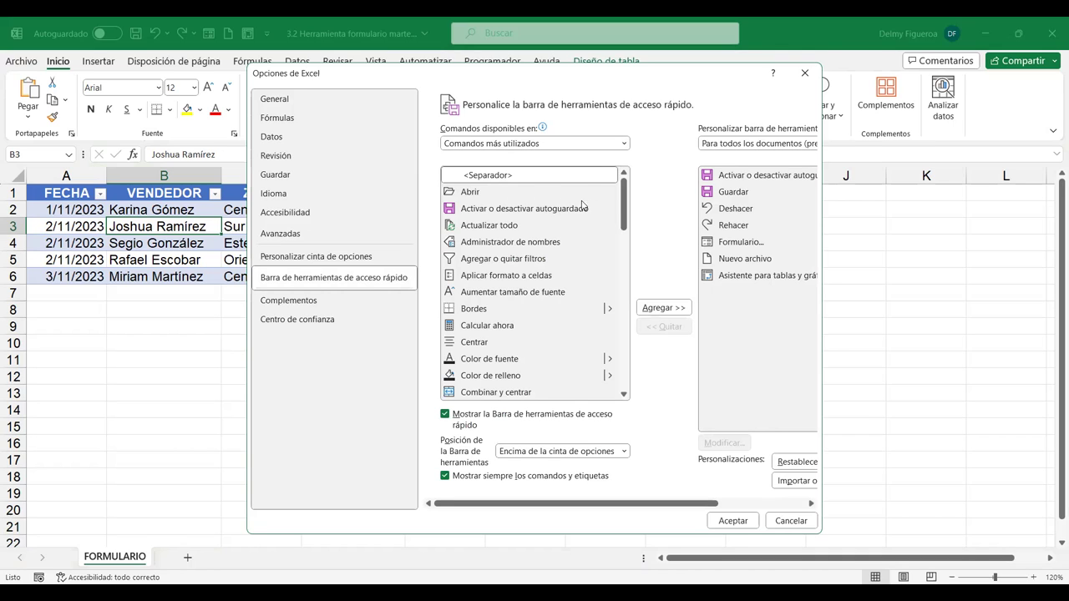
key("Down")
key("Down")
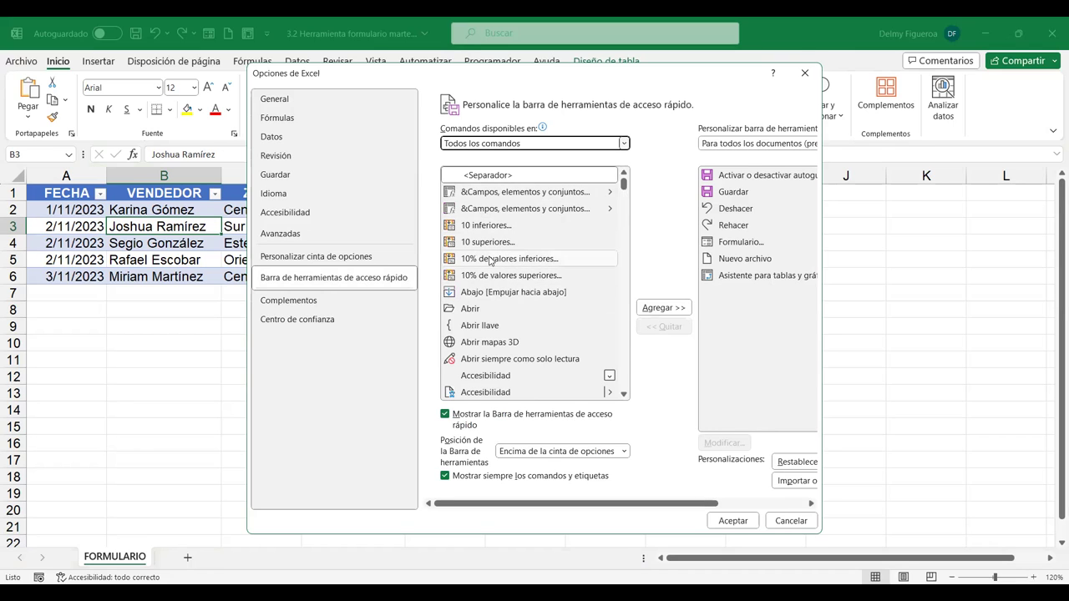
scroll(555, 281, "down", 2)
scroll(555, 281, "down", 1)
scroll(555, 281, "down", 1)
scroll(555, 281, "down", 1)
scroll(555, 281, "down", 2)
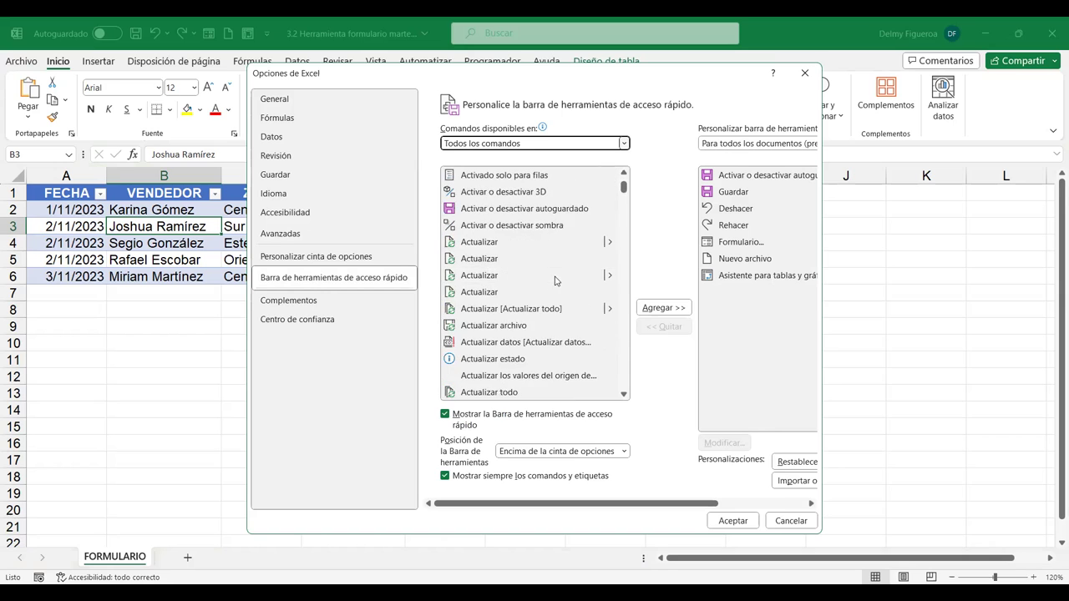
scroll(555, 281, "down", 1)
scroll(555, 280, "down", 2)
scroll(554, 281, "down", 1)
scroll(554, 280, "down", 1)
scroll(554, 281, "down", 4)
scroll(539, 278, "down", 1)
scroll(538, 284, "down", 4)
scroll(540, 306, "down", 3)
scroll(540, 317, "down", 2)
scroll(540, 317, "down", 2)
scroll(539, 317, "down", 5)
scroll(540, 317, "down", 3)
scroll(539, 319, "down", 4)
scroll(539, 317, "down", 2)
scroll(539, 318, "down", 5)
scroll(540, 318, "down", 1)
scroll(539, 319, "down", 4)
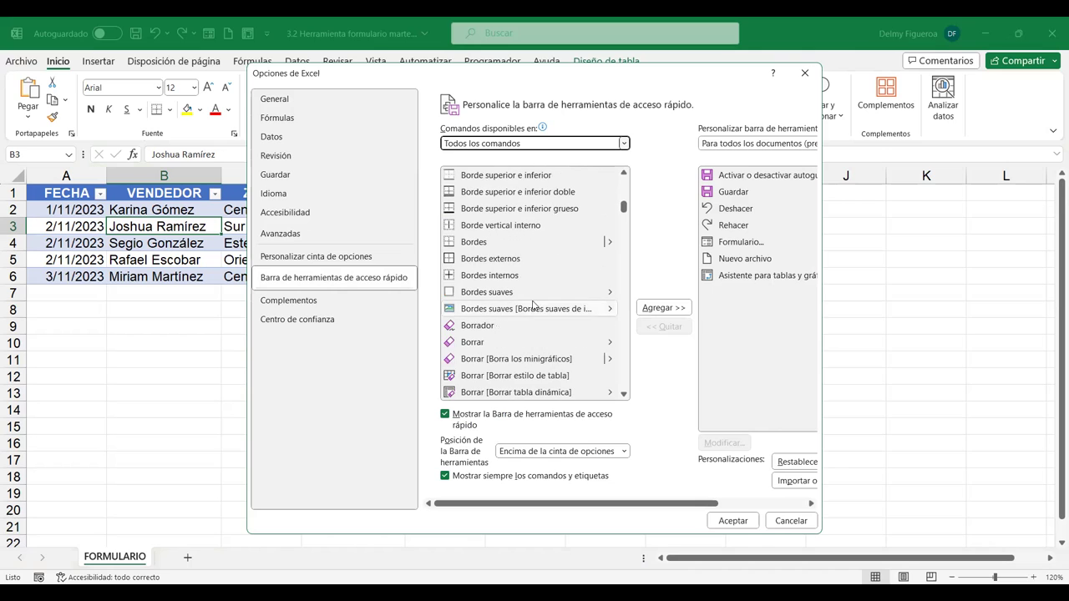
Pick Formulario from the F commands and accept Excel Options, returning to the sheet
left_click(524, 266)
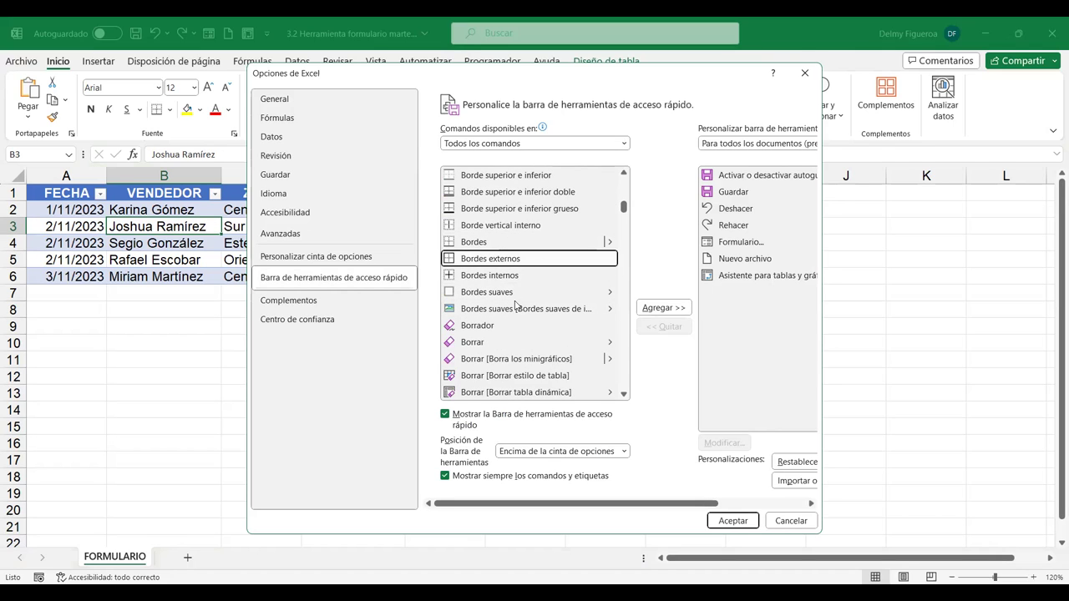
key("f")
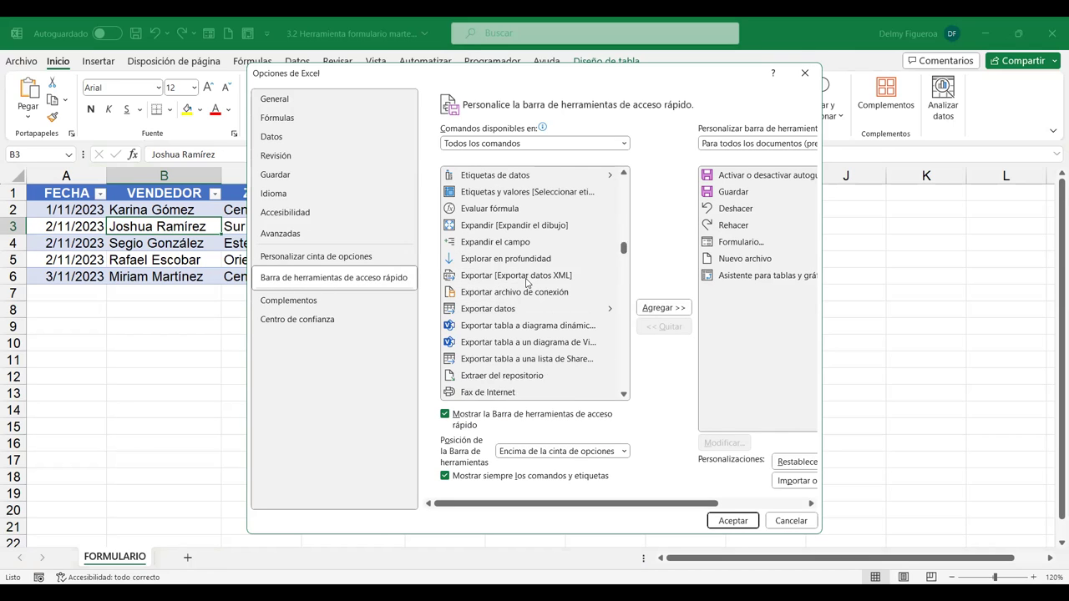
scroll(512, 318, "down", 3)
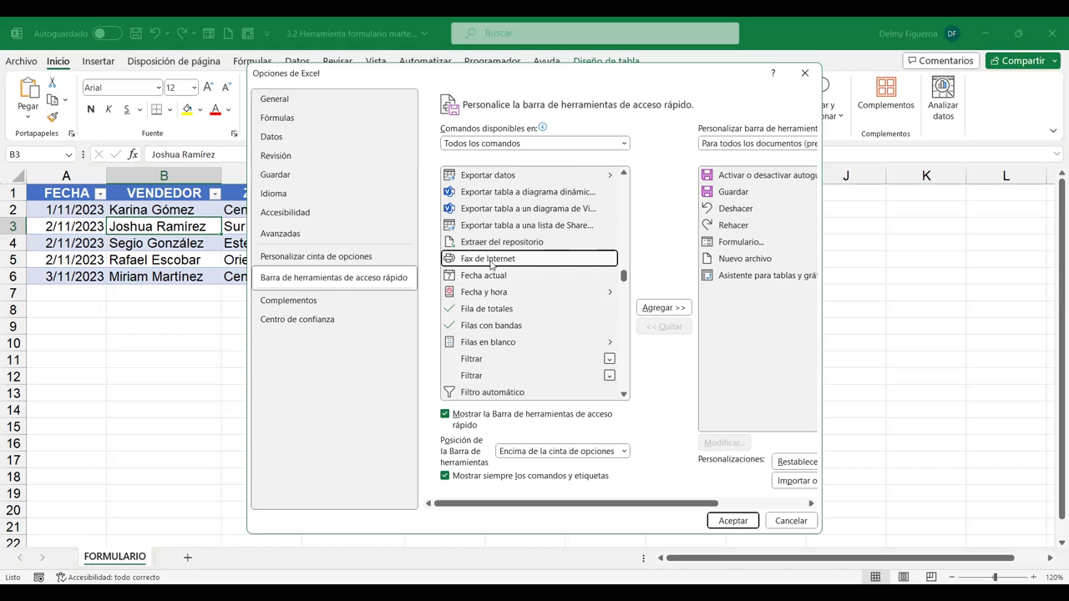
scroll(511, 266, "down", 4)
scroll(509, 267, "down", 2)
scroll(510, 266, "down", 2)
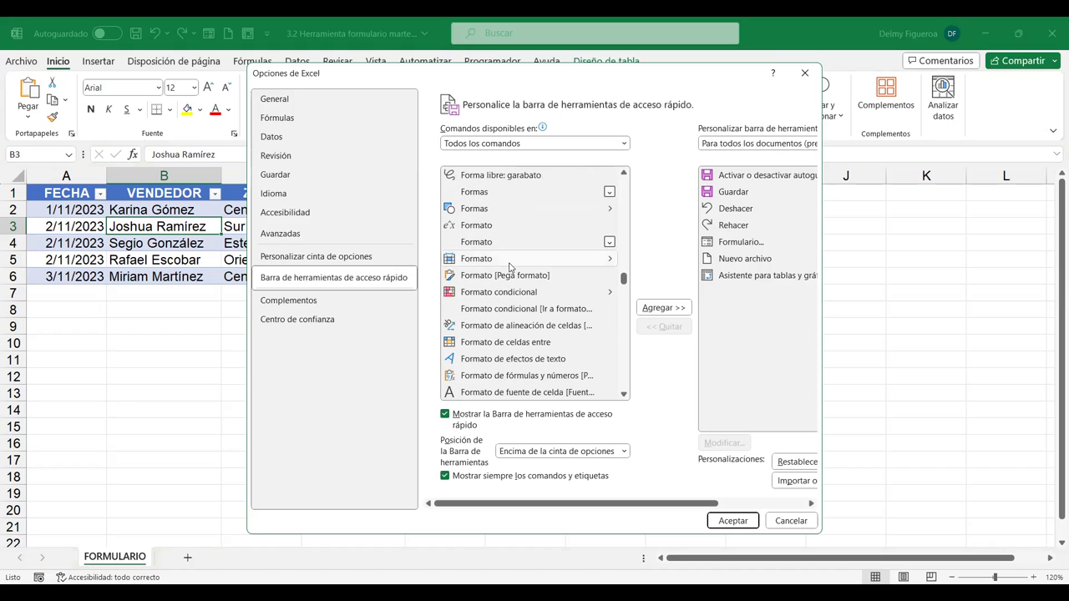
scroll(511, 267, "down", 1)
scroll(512, 266, "down", 1)
scroll(511, 266, "down", 3)
scroll(511, 267, "down", 3)
scroll(511, 267, "down", 1)
left_click(500, 208)
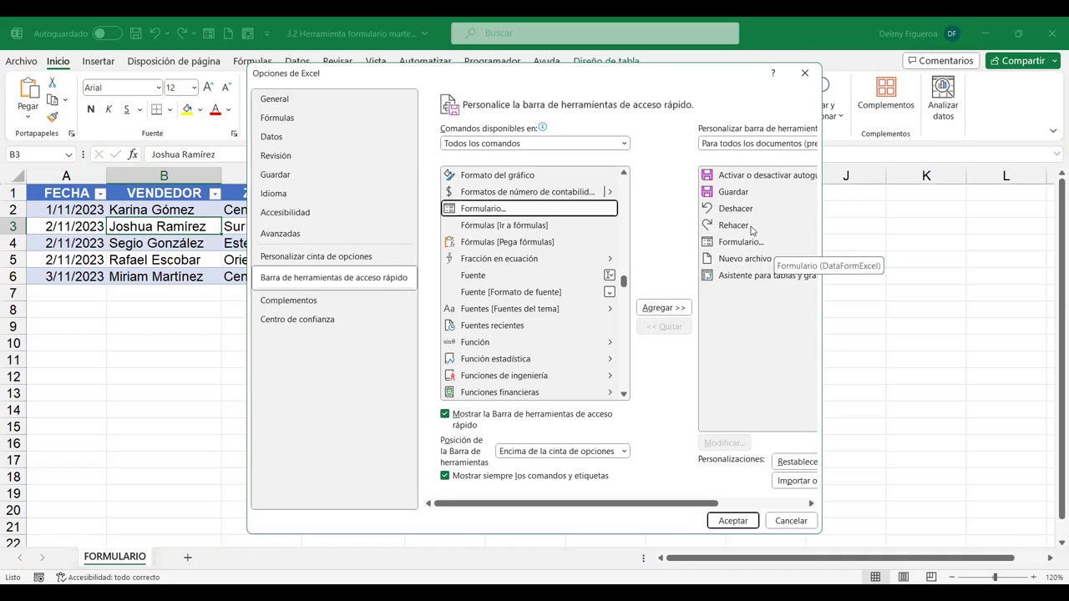
left_click(735, 523)
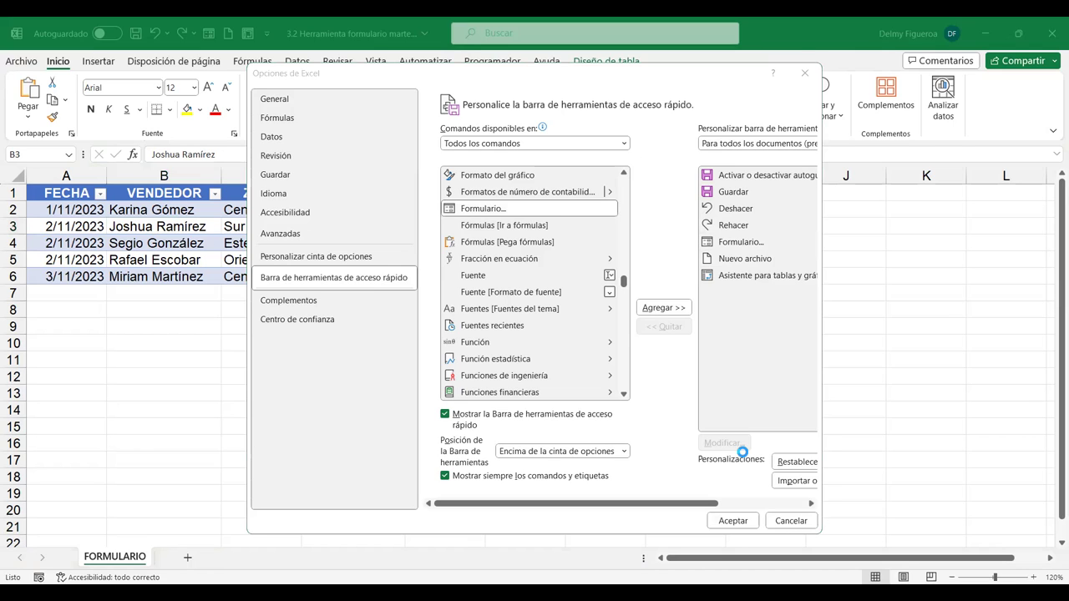
left_click(612, 247)
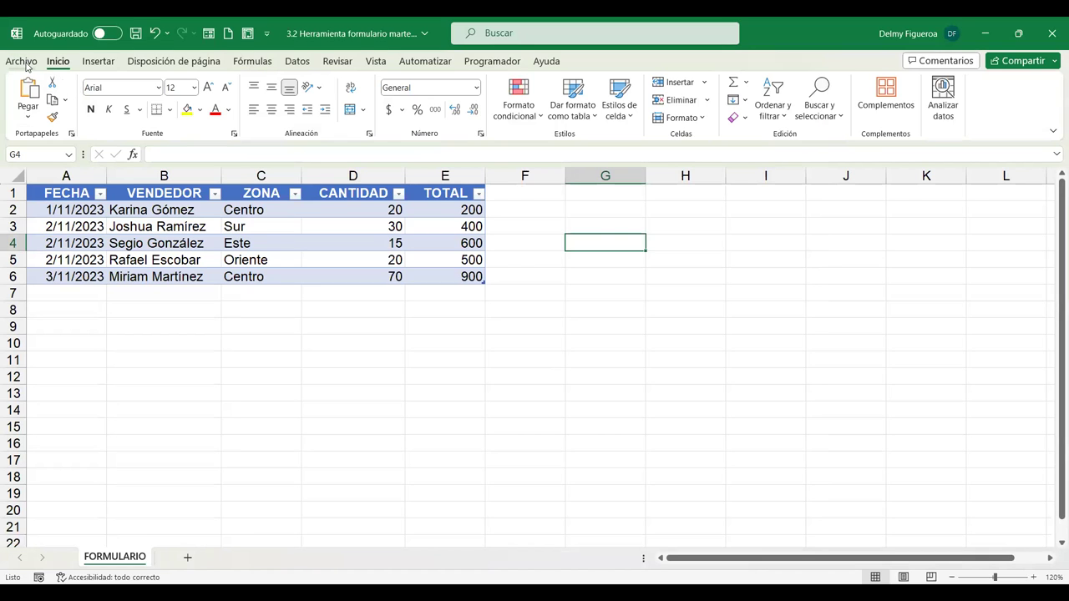
left_click(26, 66)
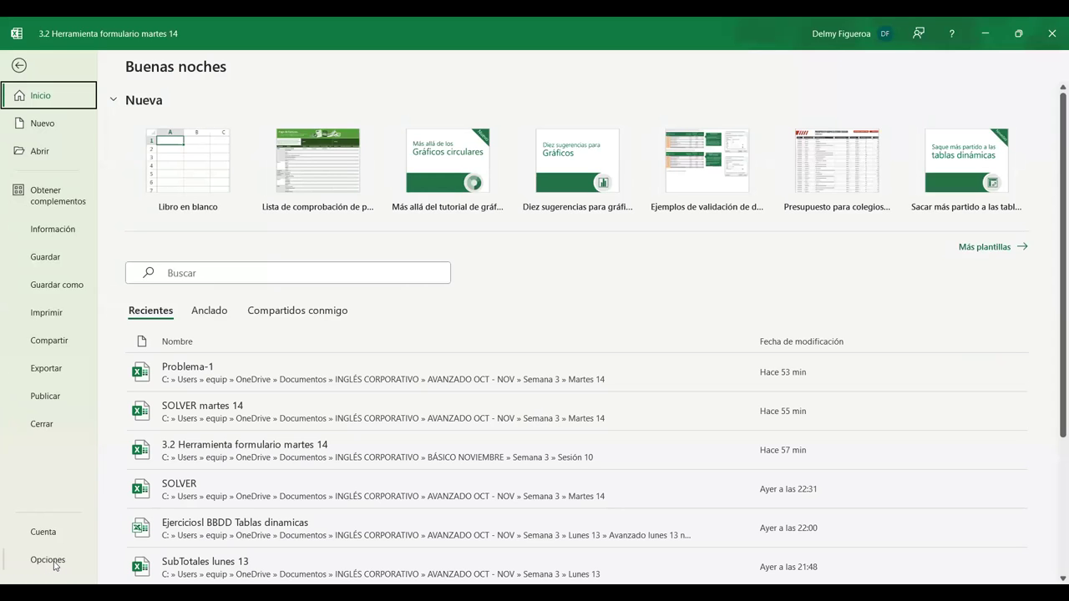
key("Escape")
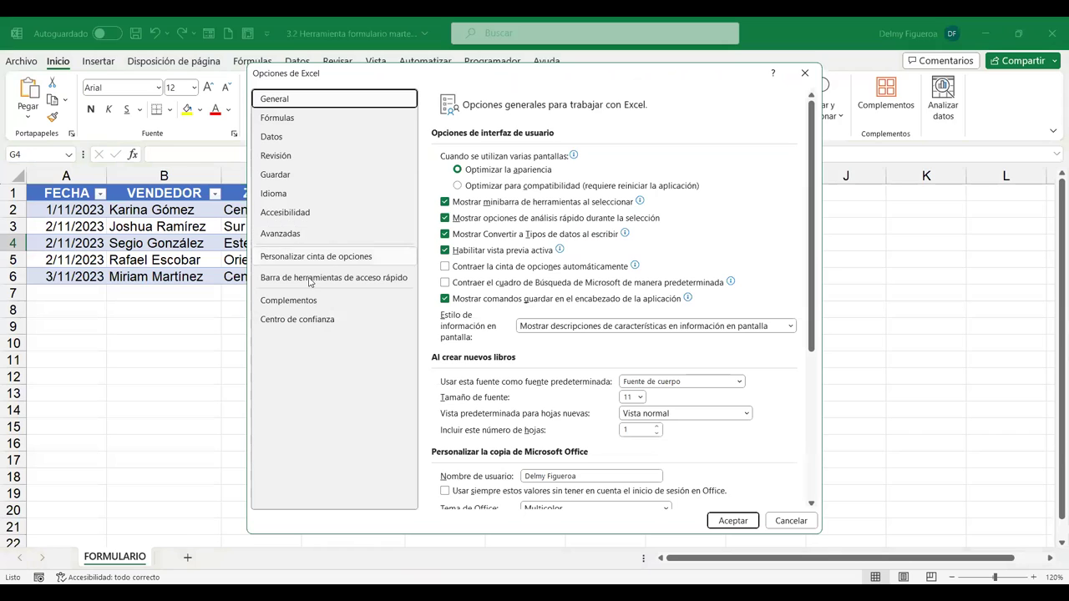
left_click(306, 284)
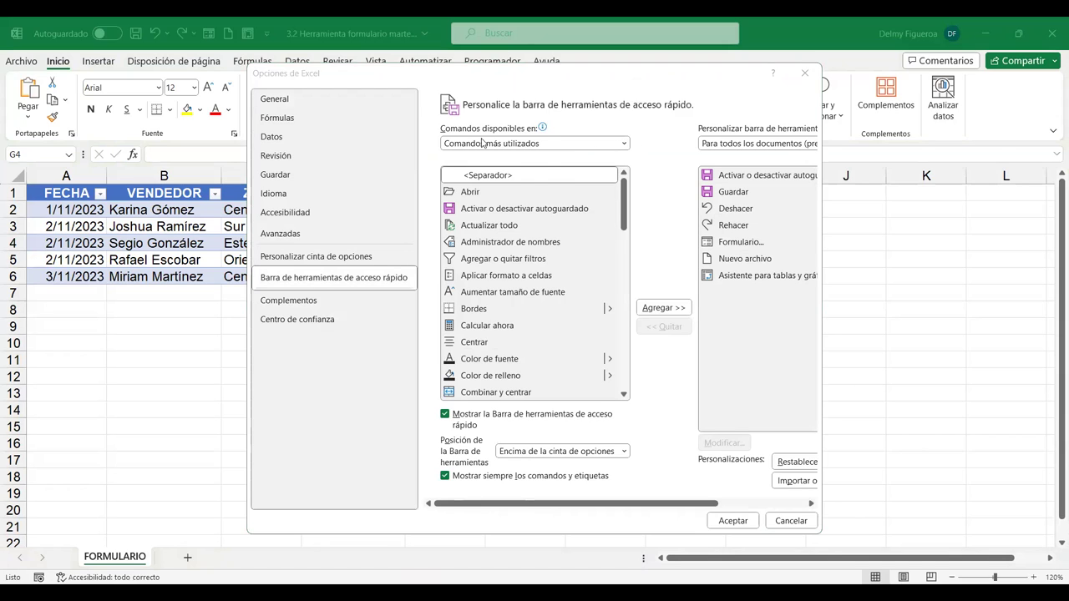
left_click(622, 147)
scroll(562, 332, "down", 1)
scroll(560, 327, "up", 1)
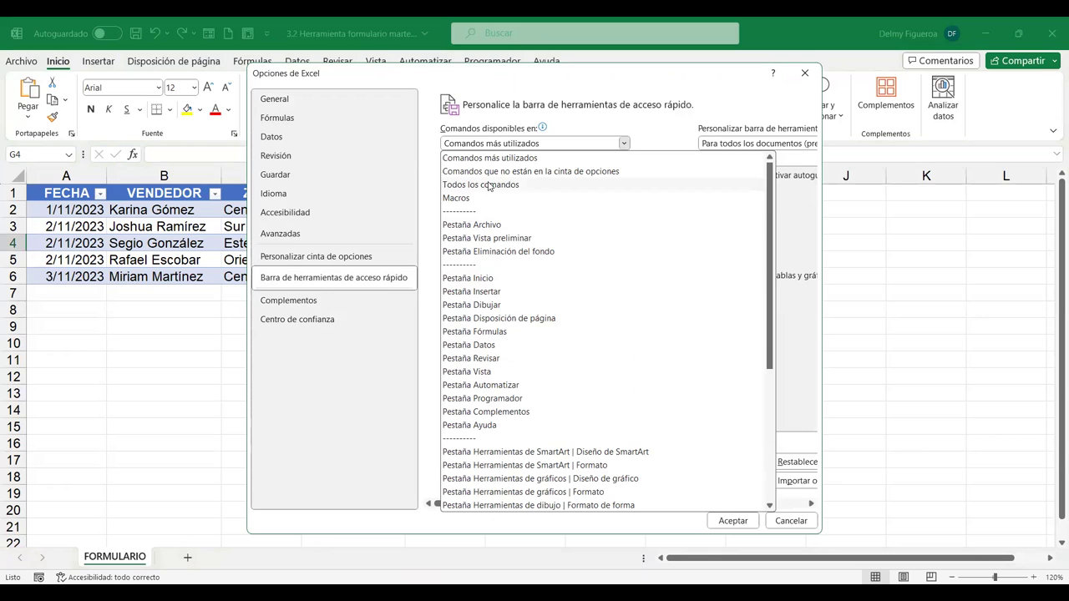
key("Escape")
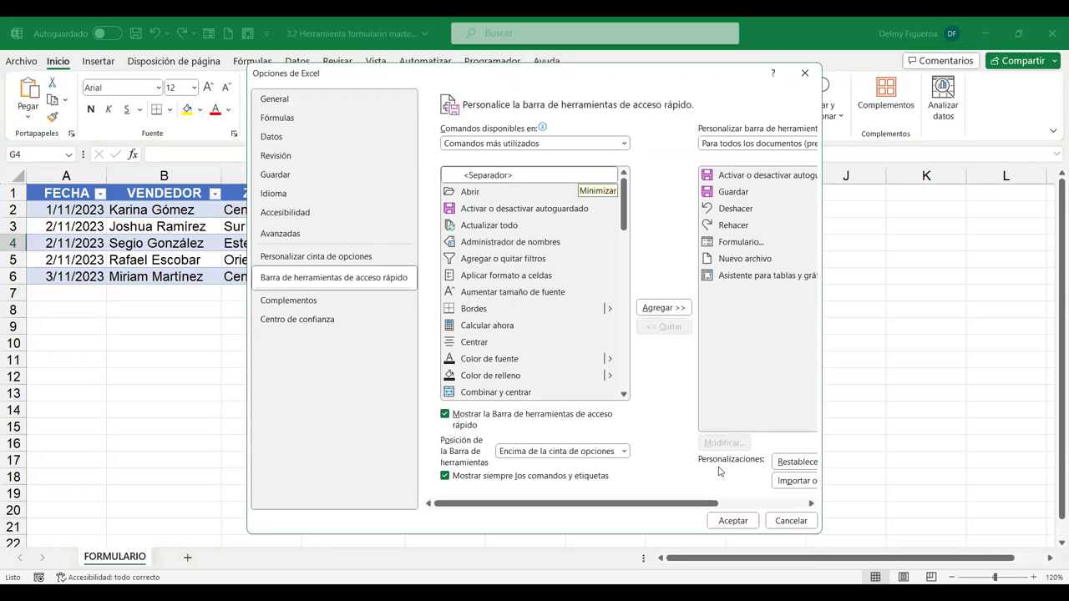
key("Down")
key("Down")
scroll(583, 282, "down", 8)
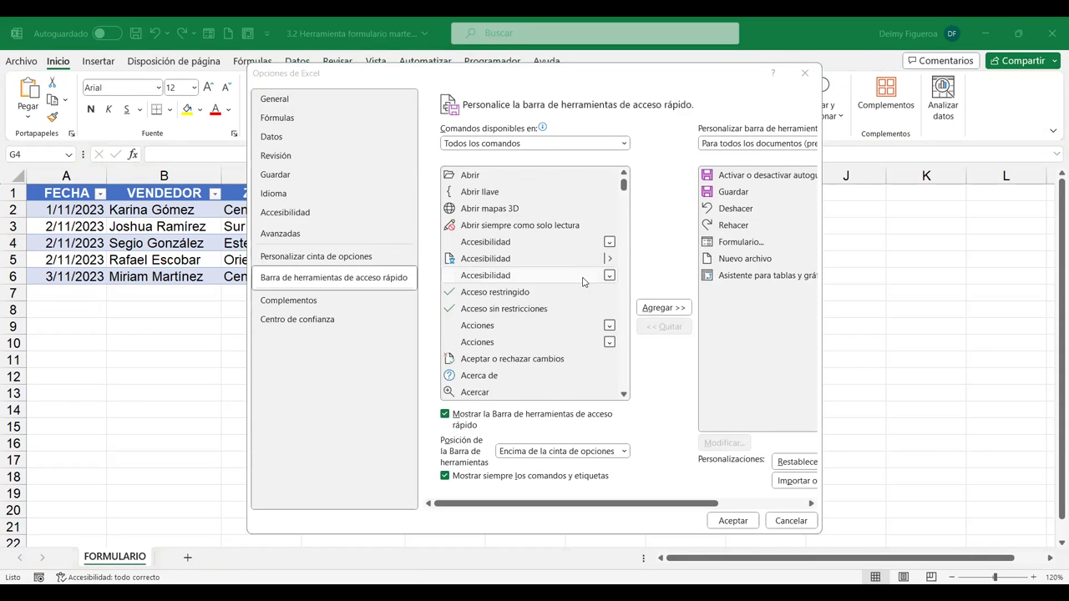
scroll(583, 283, "down", 4)
scroll(583, 282, "down", 4)
scroll(551, 284, "down", 4)
scroll(524, 286, "down", 4)
left_click(524, 277)
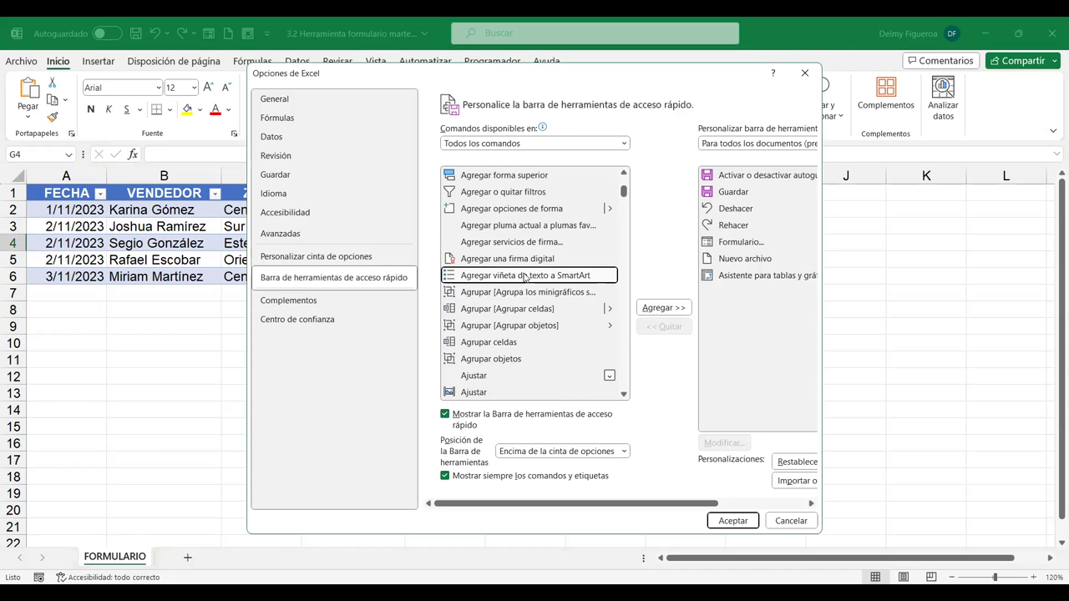
key("f")
scroll(536, 287, "down", 2)
scroll(536, 286, "down", 2)
scroll(536, 286, "down", 2)
scroll(537, 287, "down", 2)
scroll(538, 287, "down", 3)
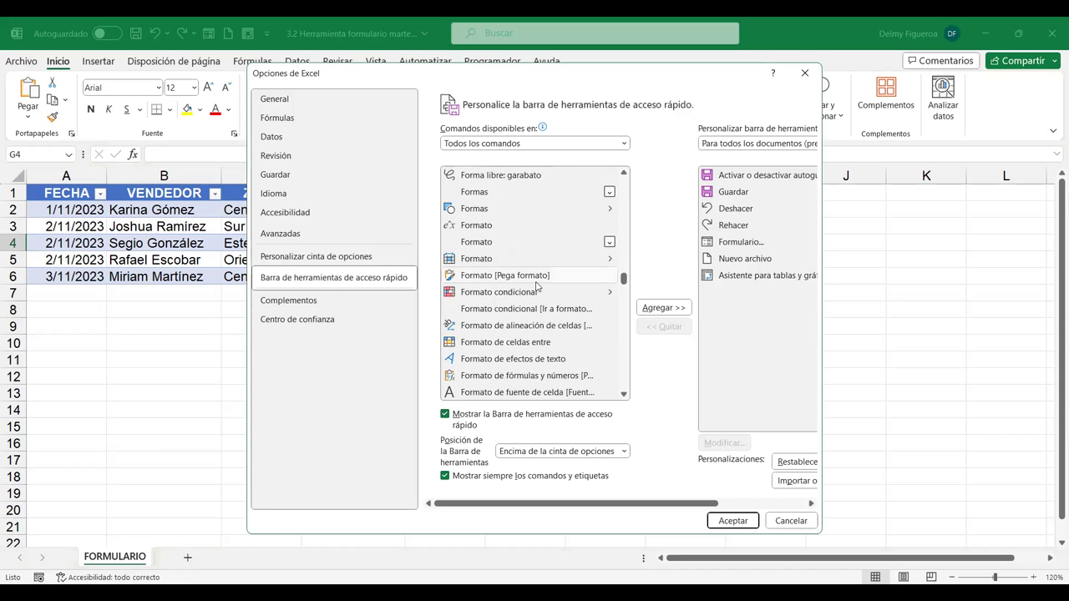
scroll(536, 287, "down", 3)
scroll(536, 286, "down", 2)
left_click(501, 345)
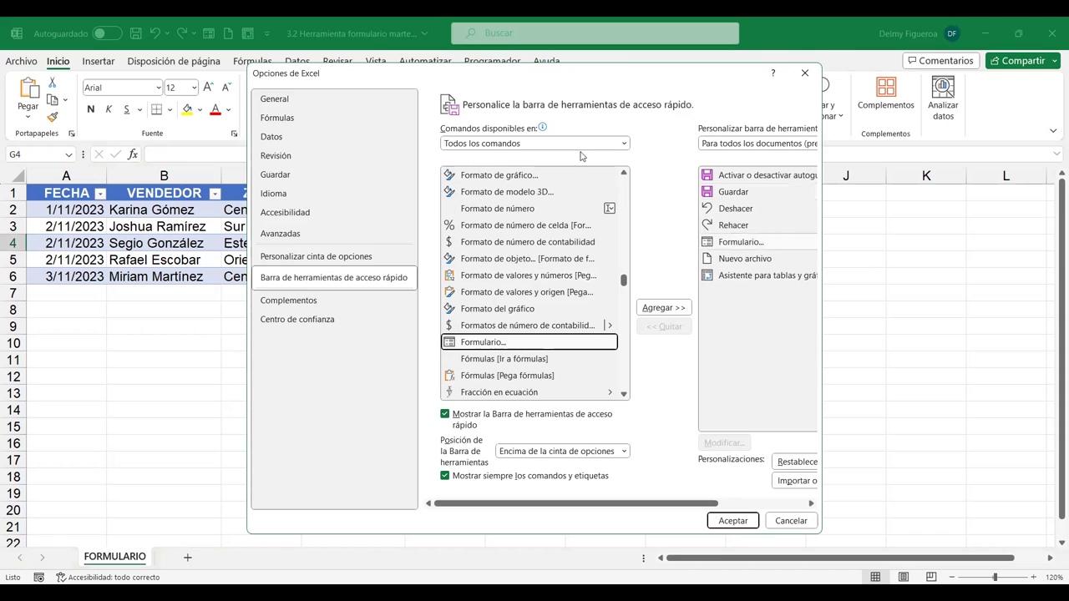
left_click(791, 521)
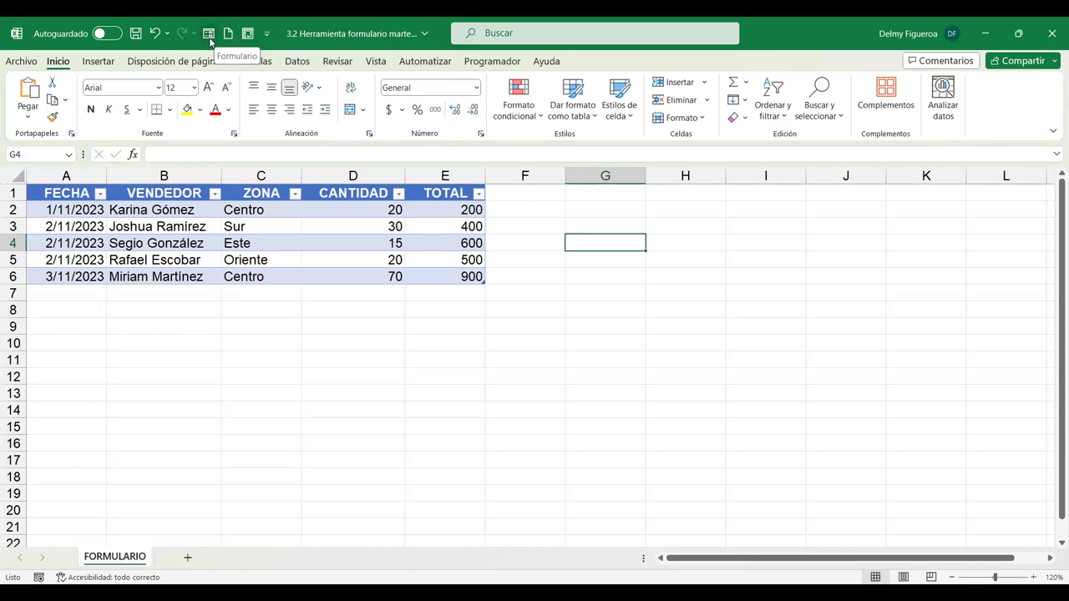
Try the Formulario button, dismiss the single-cell warning, and select cell D3 in the table
left_click(210, 34)
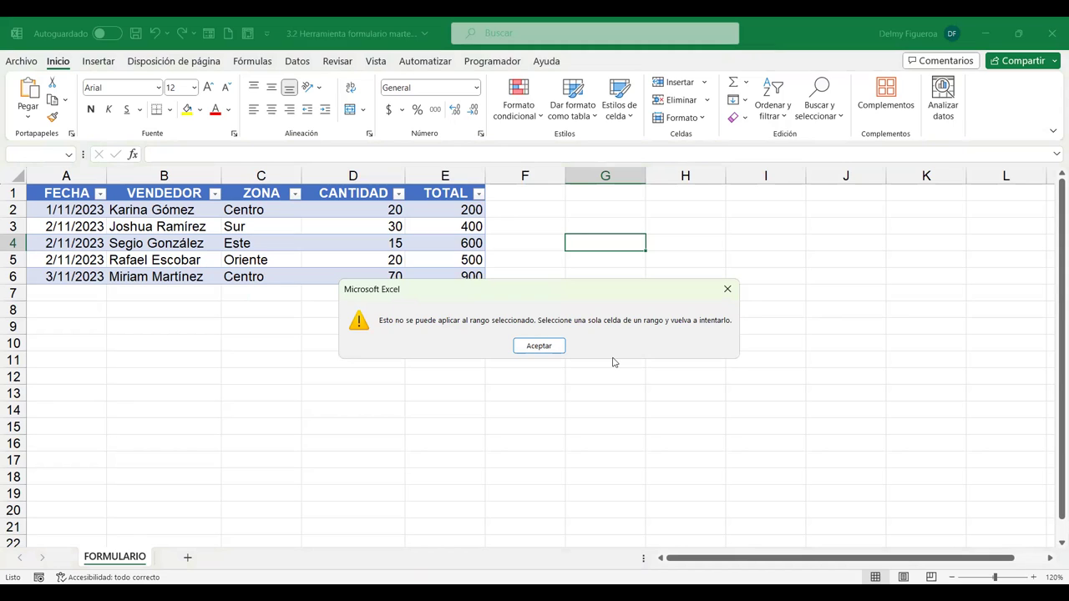
left_click(728, 289)
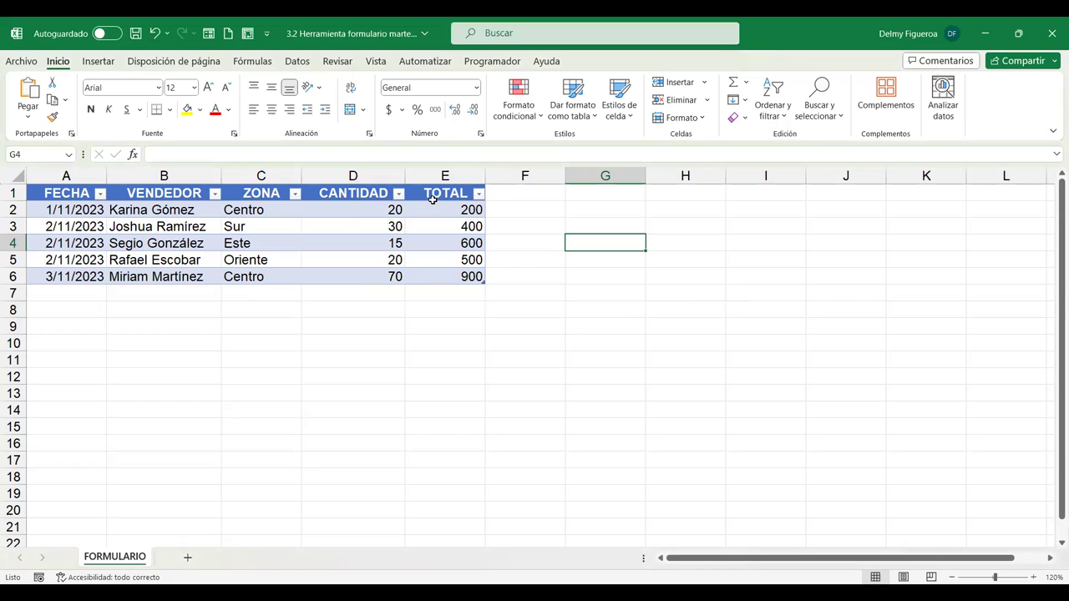
left_click(343, 224)
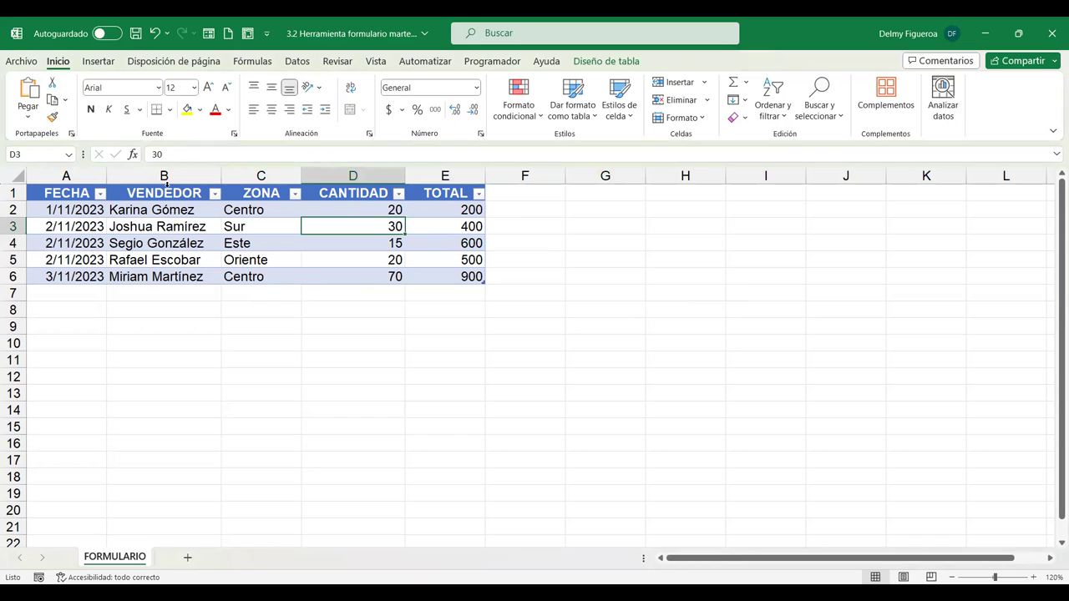
Open the Formulario data form and step to record 5 of 5 (3/11/2023, Centro, 70, 900)
left_click(209, 34)
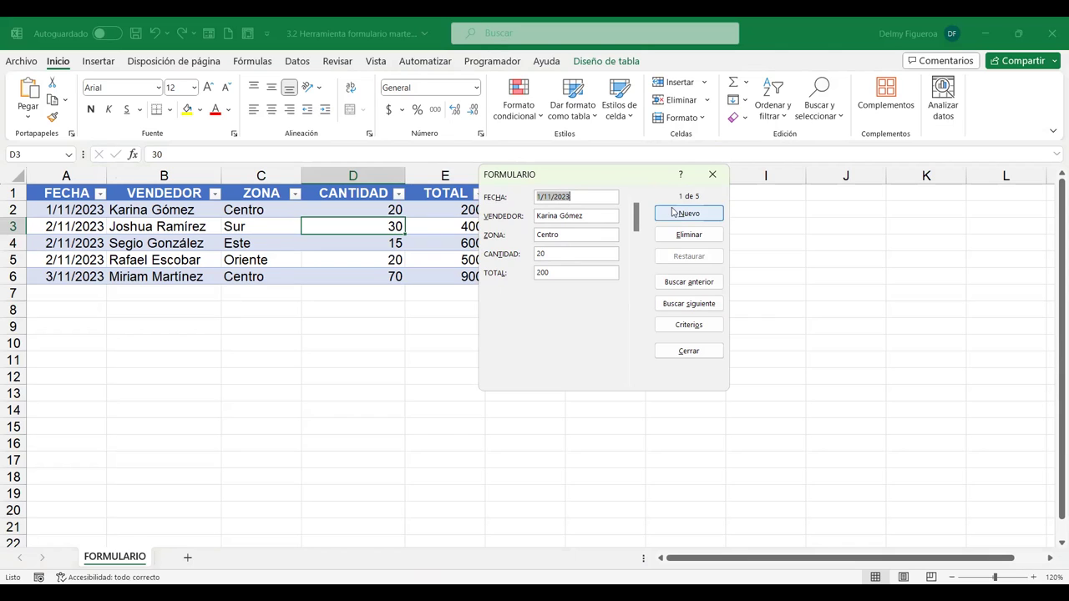
left_click_drag(634, 206, 637, 259)
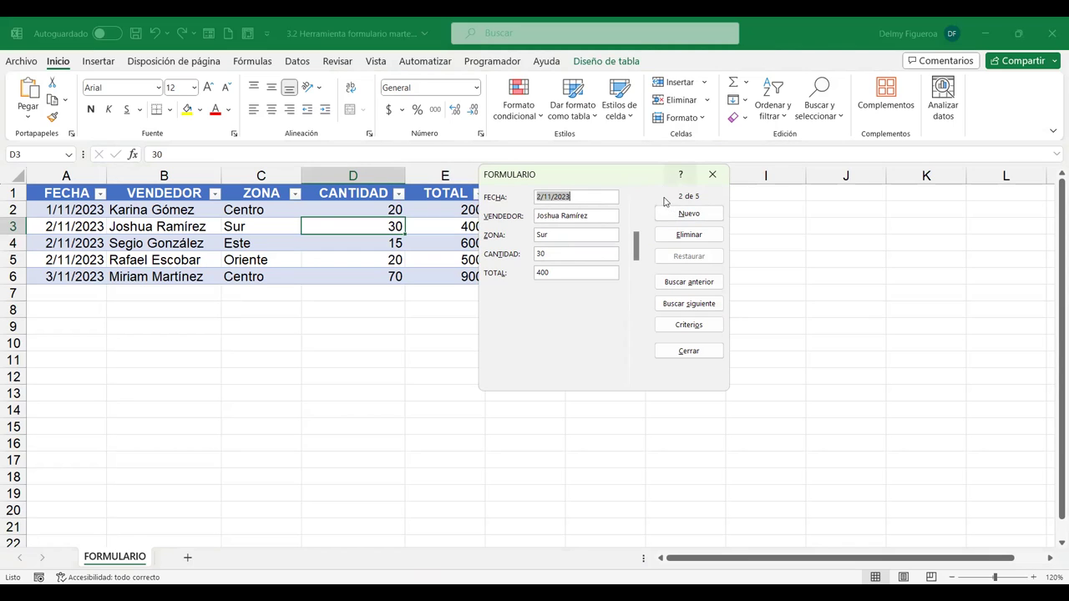
left_click(636, 384)
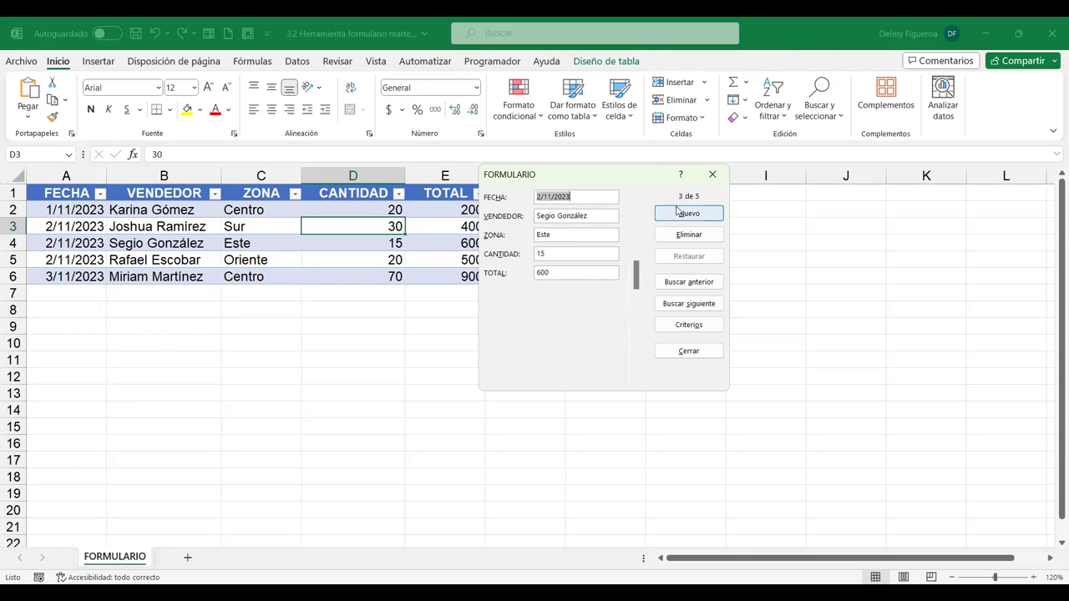
left_click(636, 384)
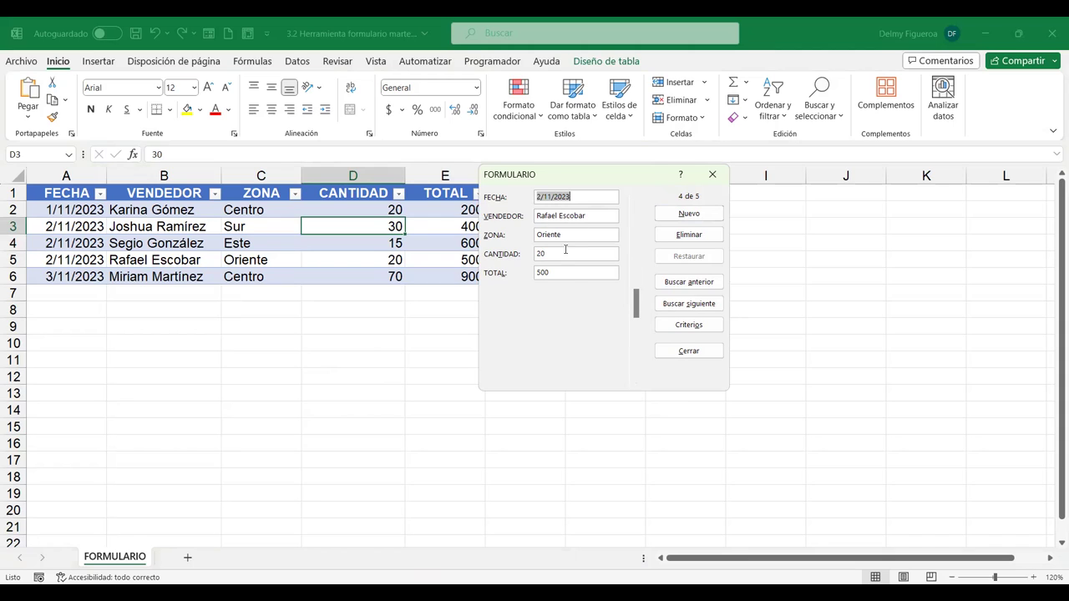
left_click(635, 383)
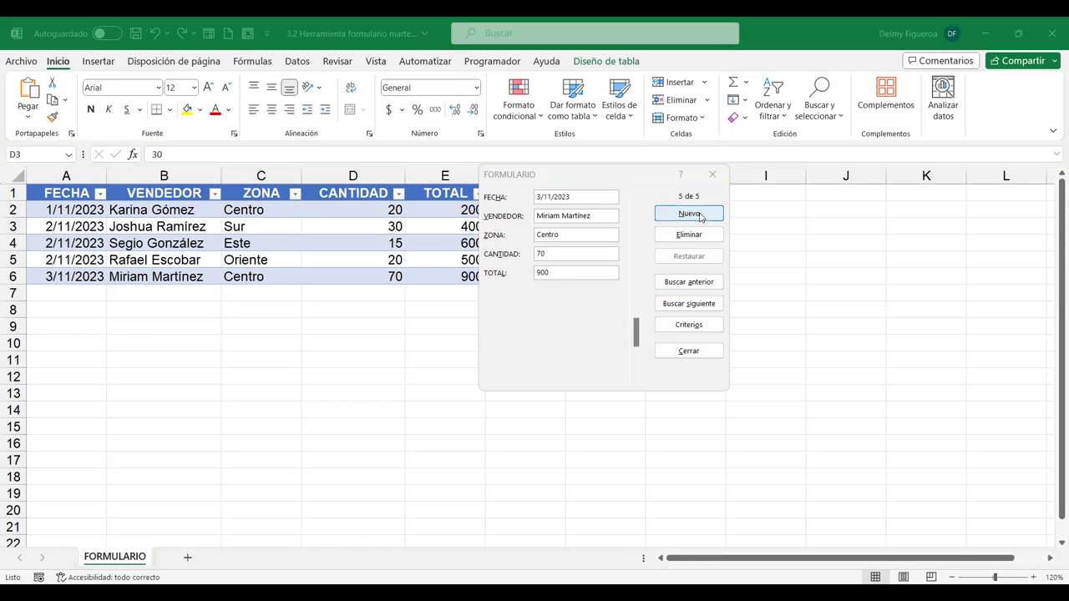
Add a new 3/11/2023 record with the seller's name, zone Este, quantity 75, total 125
left_click(700, 214)
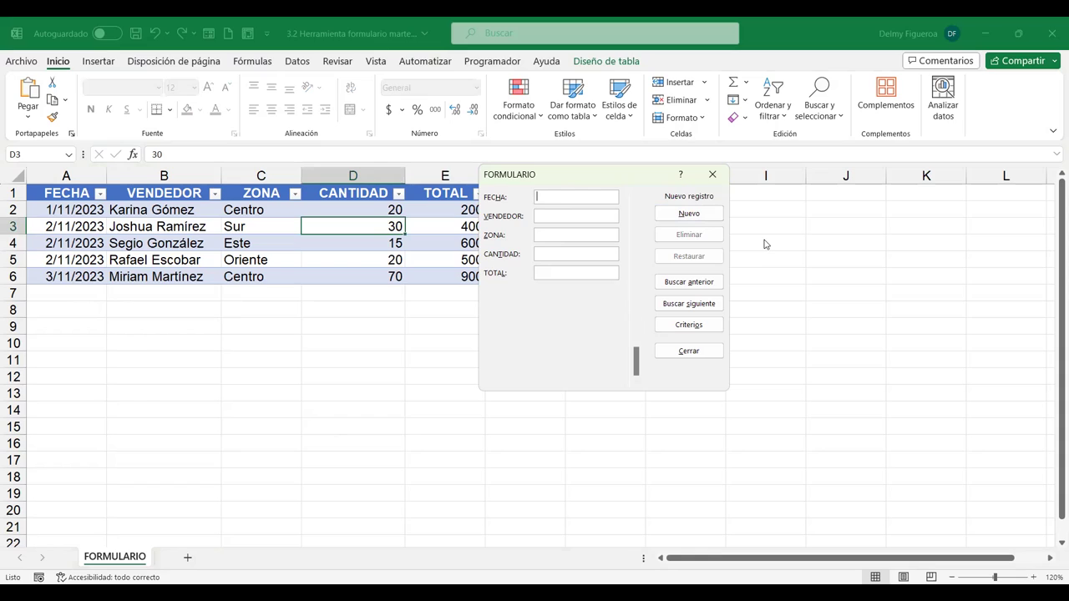
type("3/11/")
type("2023")
type("Mercedes Jmedrano")
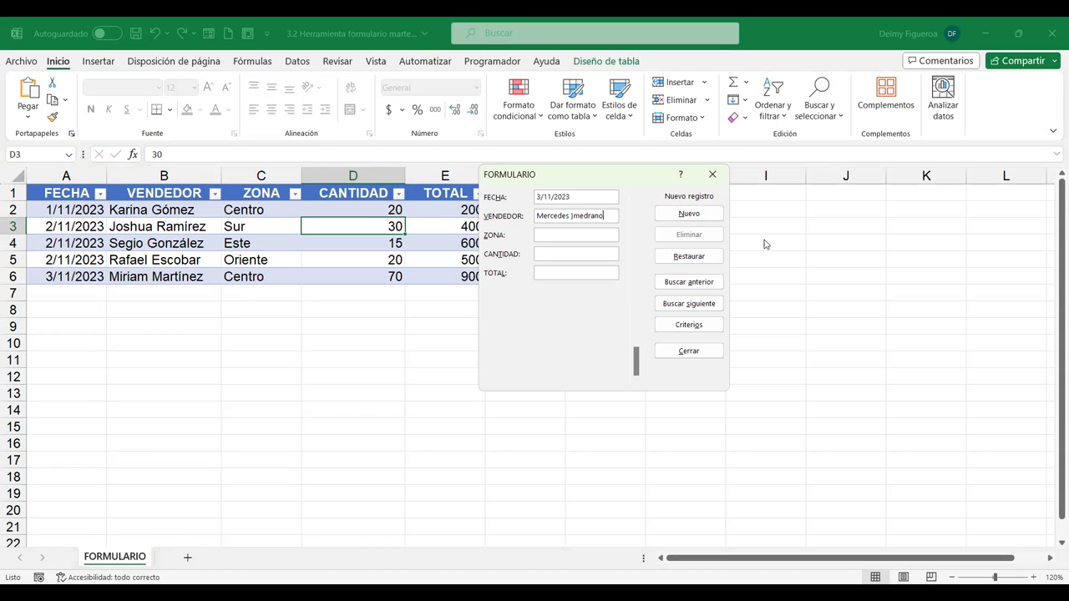
key("BackSpace")
key("BackSpace")
key("BackSpace")
type("Medrano")
type("Este")
type("75")
key("Tab")
type("125")
key("Return")
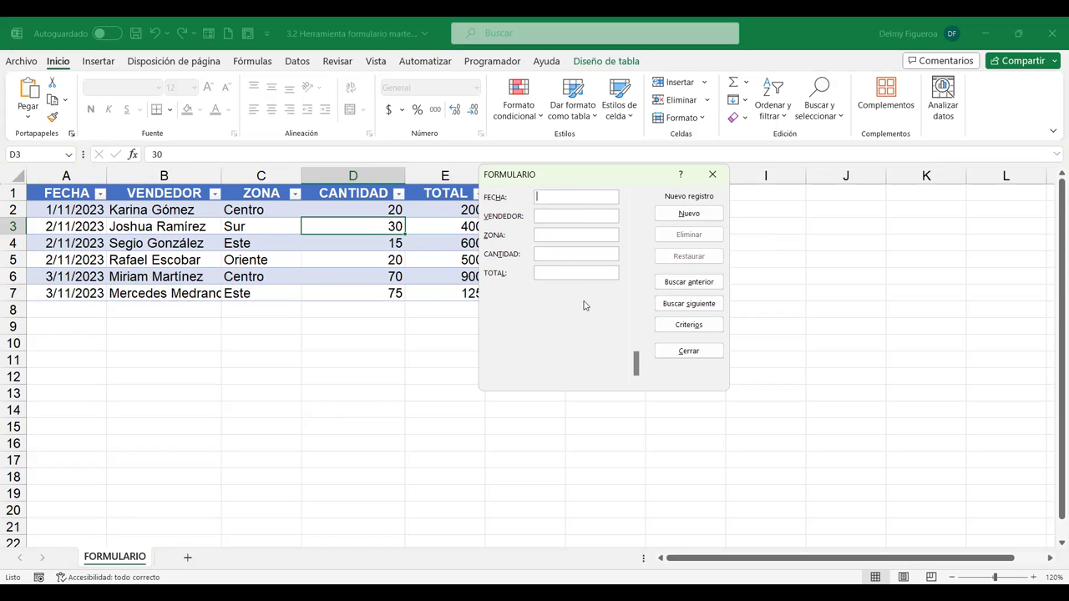
Add another 3/11/2023 record with the seller's name, zone Centro, quantity 25, total 600
type("3/11/2023")
key("Tab")
type("Mayra ")
type("Sánchez")
type("Ce")
type("ntro")
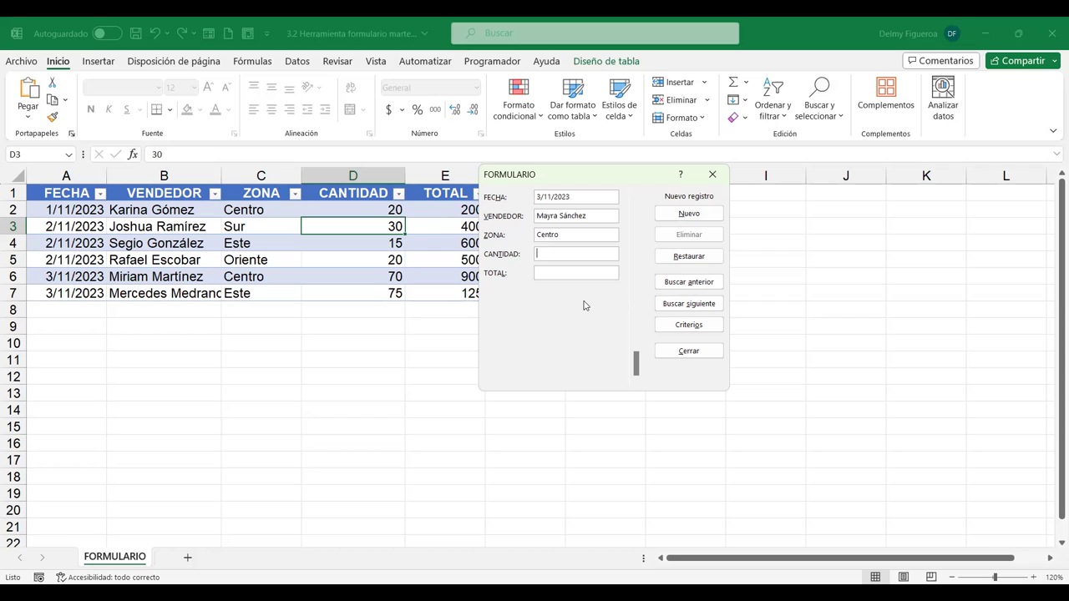
type("25")
key("Tab")
type("600")
key("Return")
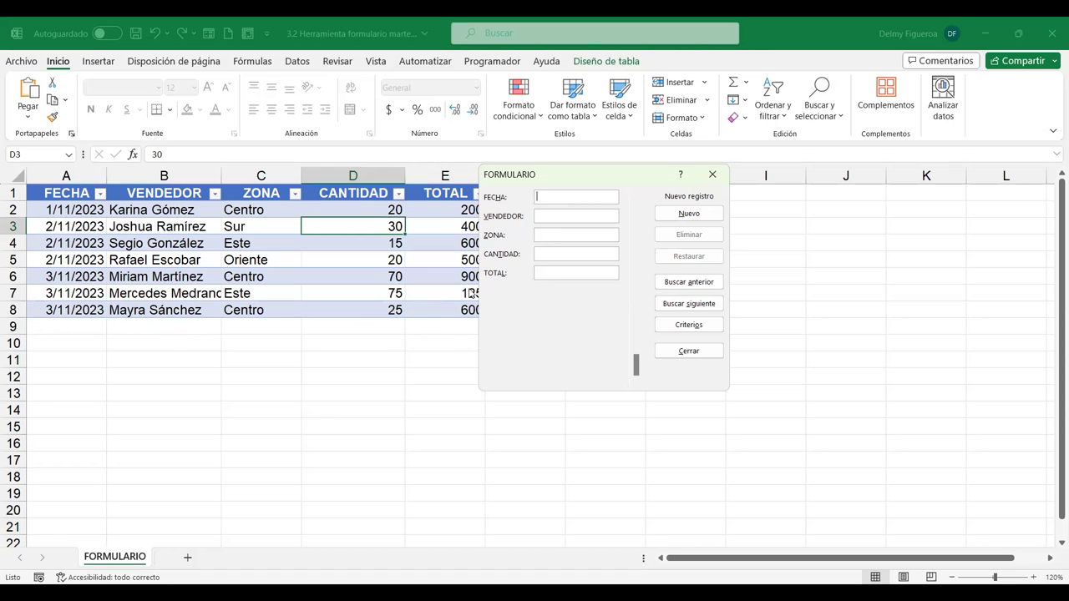
Add a 4/11/2023 record with the seller's name, zone Occidente, quantity 80, total 100
type("4/11/2023")
type("Marcela Moreno")
key("Tab")
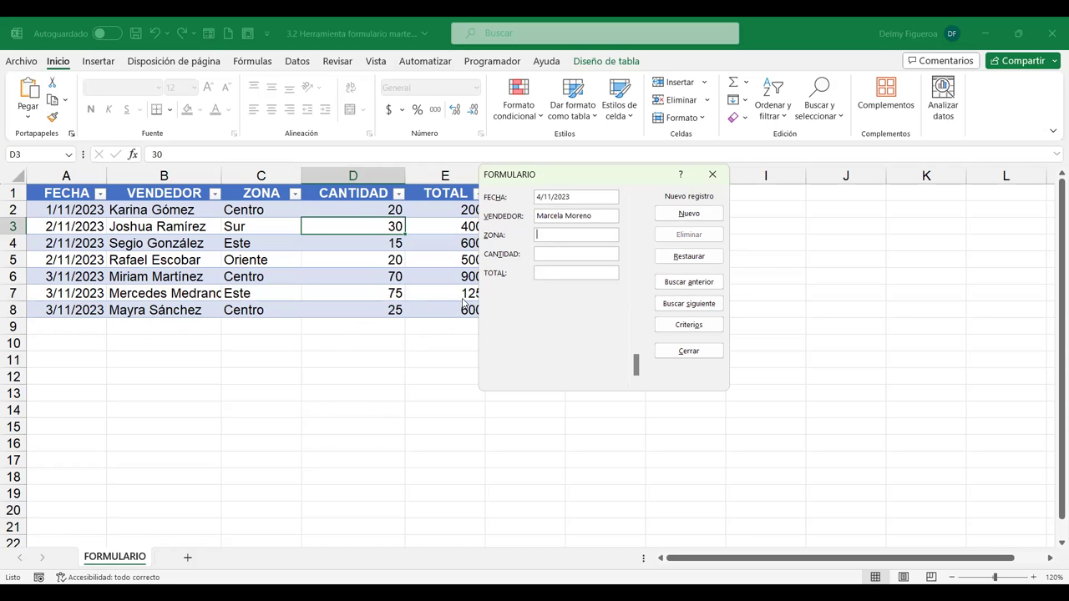
type("Occidente")
type("80")
key("Tab")
type("100")
key("Return")
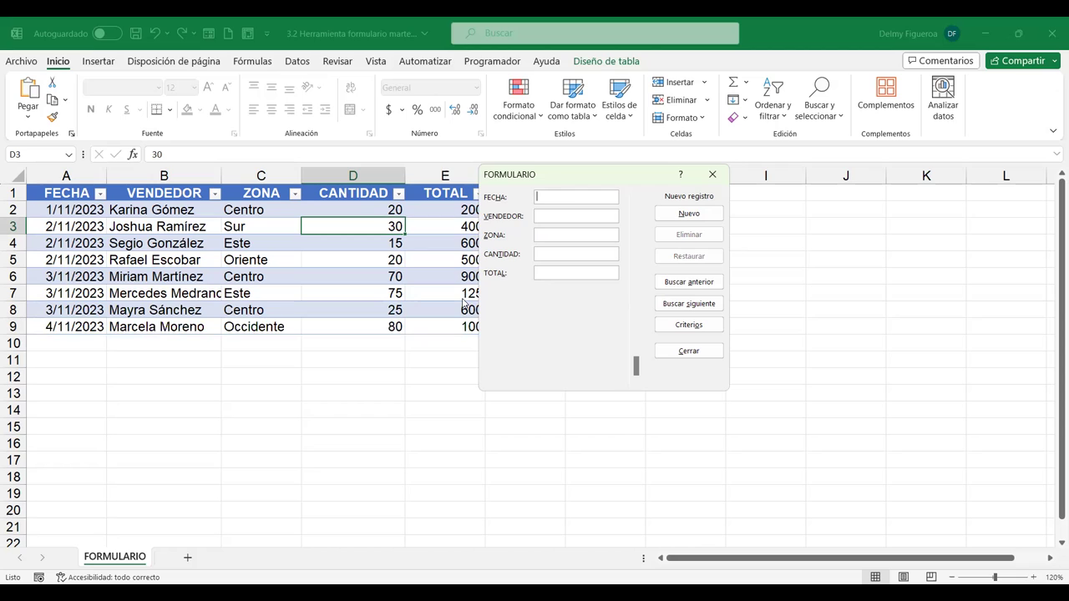
Add a 4/11/2023 record with the seller's name, zone Sur, quantity 40, total 700
type("4/11/2023")
key("Tab")
type("Jorge Valdes")
type("Sur")
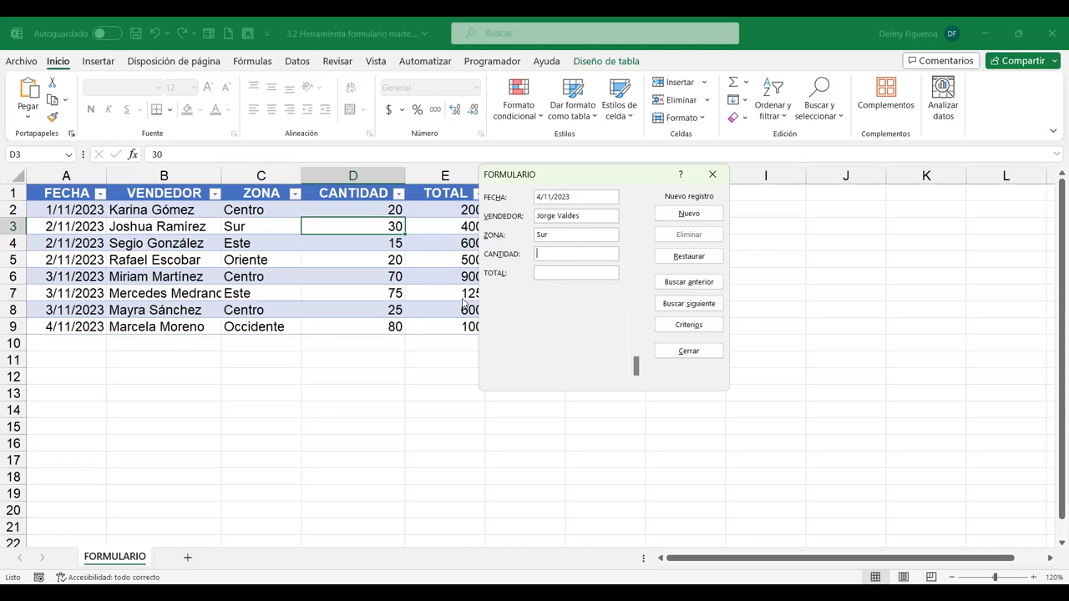
type("40")
type("00")
key("Return")
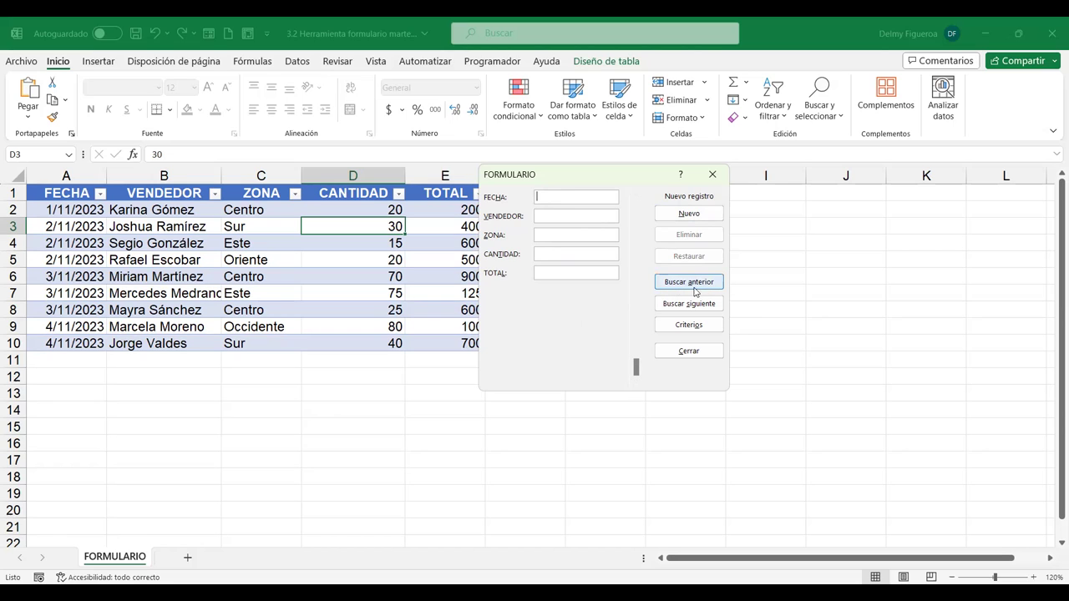
Browse back and forth through the nine records, ending on record 1 (1/11/2023, Centro, 20, 200)
left_click(708, 286)
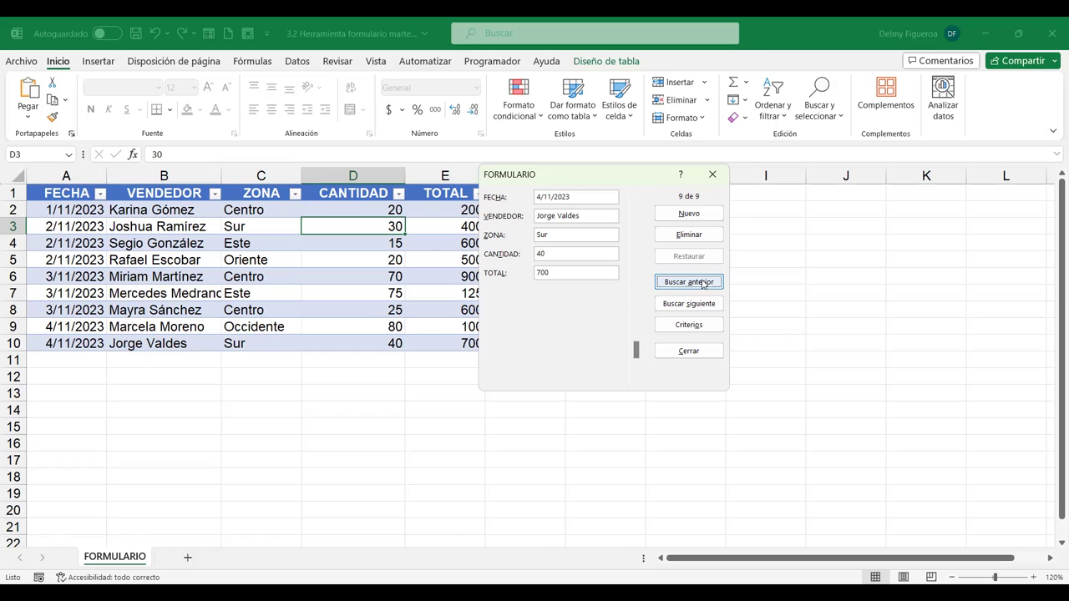
left_click(702, 283)
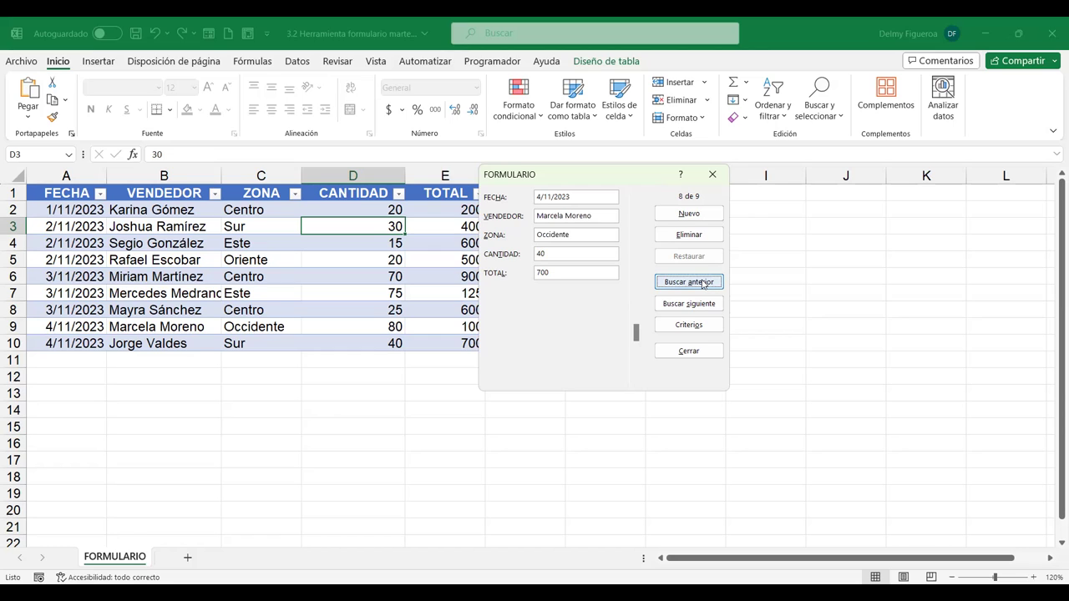
left_click(693, 283)
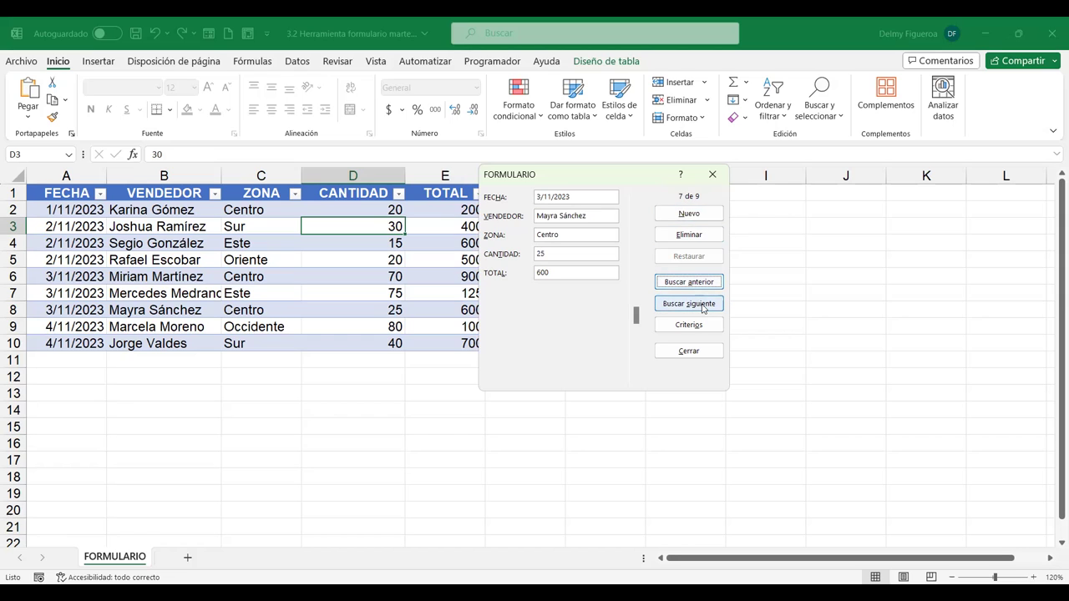
left_click(694, 307)
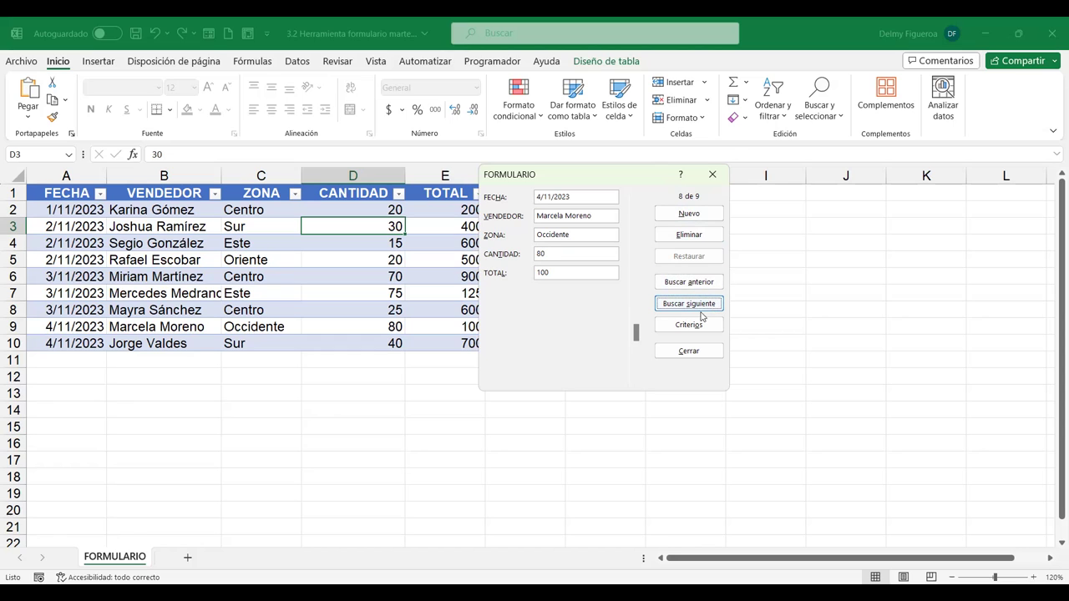
left_click(698, 308)
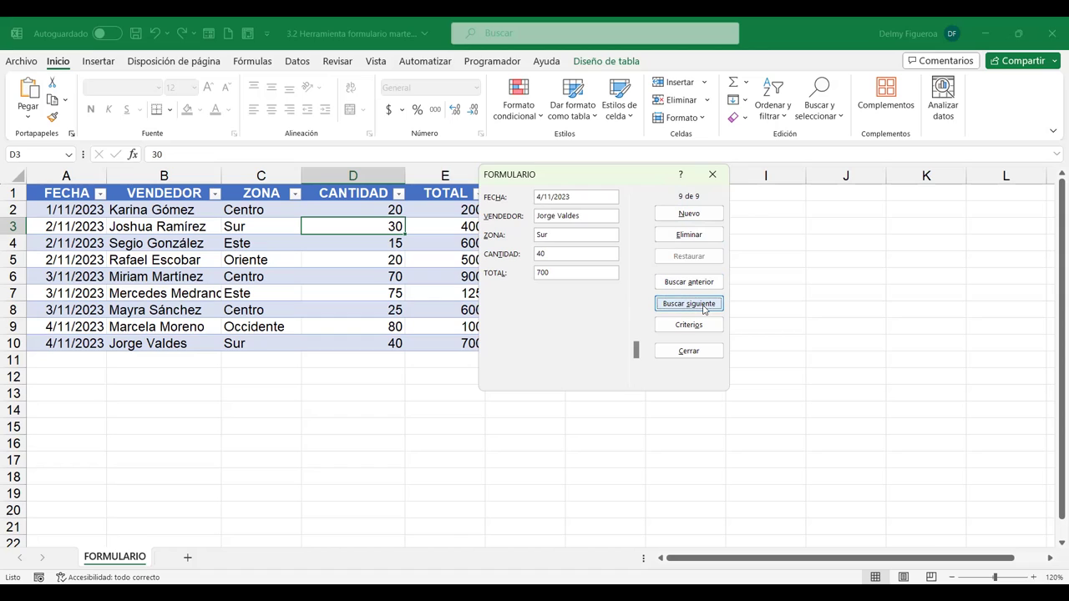
left_click(701, 287)
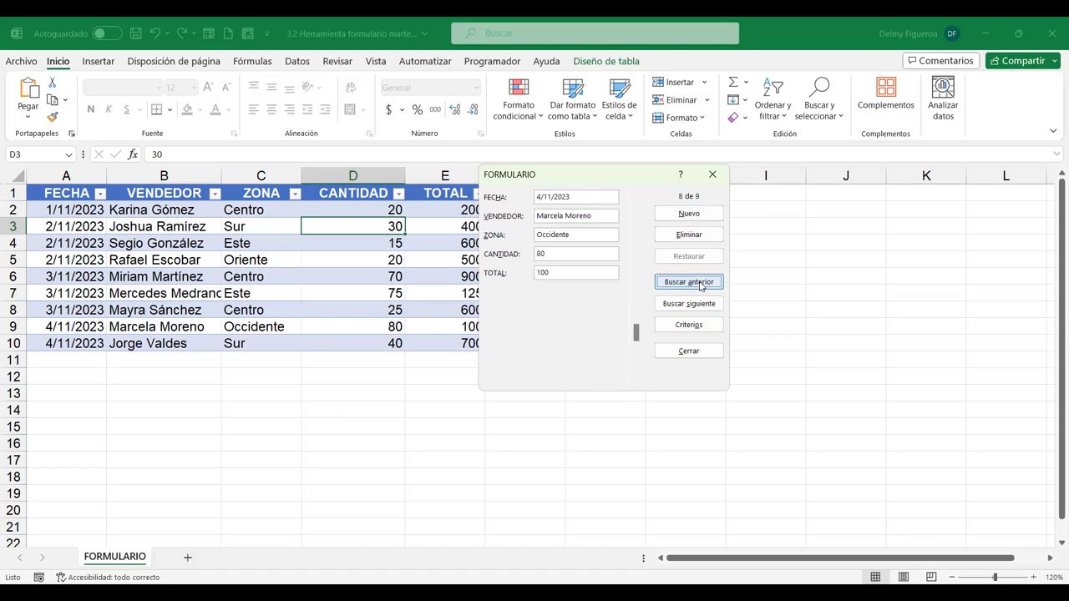
left_click(699, 306)
left_click(700, 286)
left_click(699, 287)
left_click(700, 287)
left_click(700, 288)
left_click(701, 287)
left_click(701, 288)
left_click(700, 288)
left_click(701, 287)
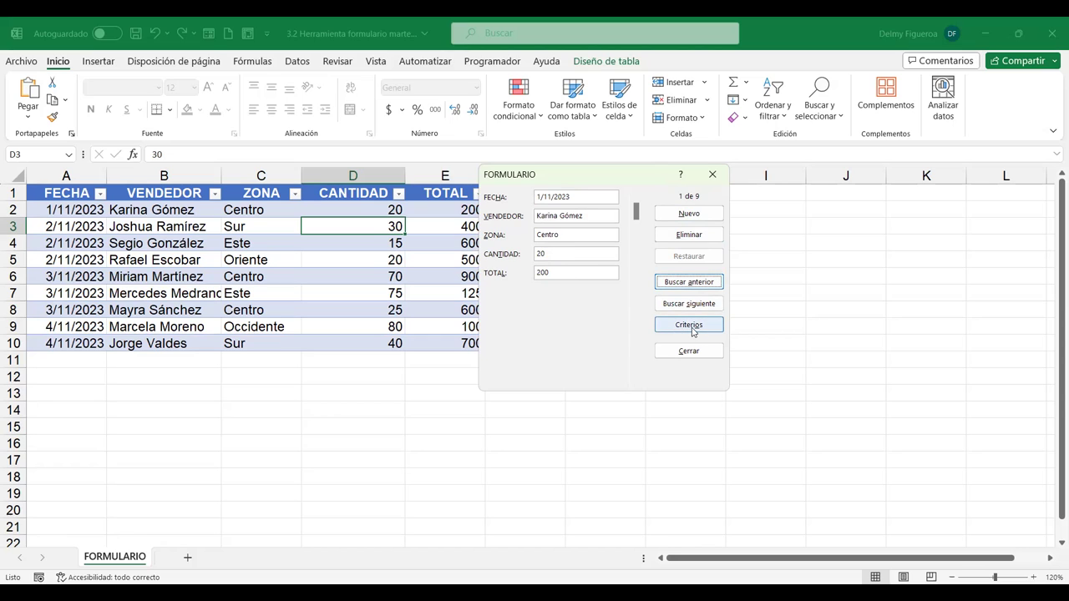
Run a criteria search for FECHA 3/11/2023 to find the first matching record
left_click(692, 331)
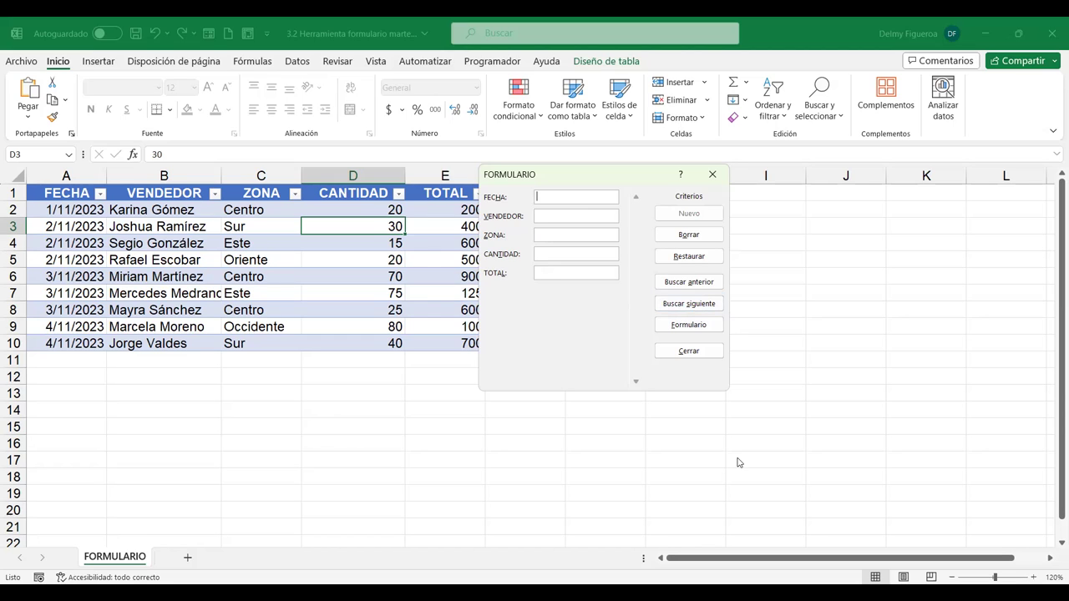
type("3/11/")
type("2023")
key("Return")
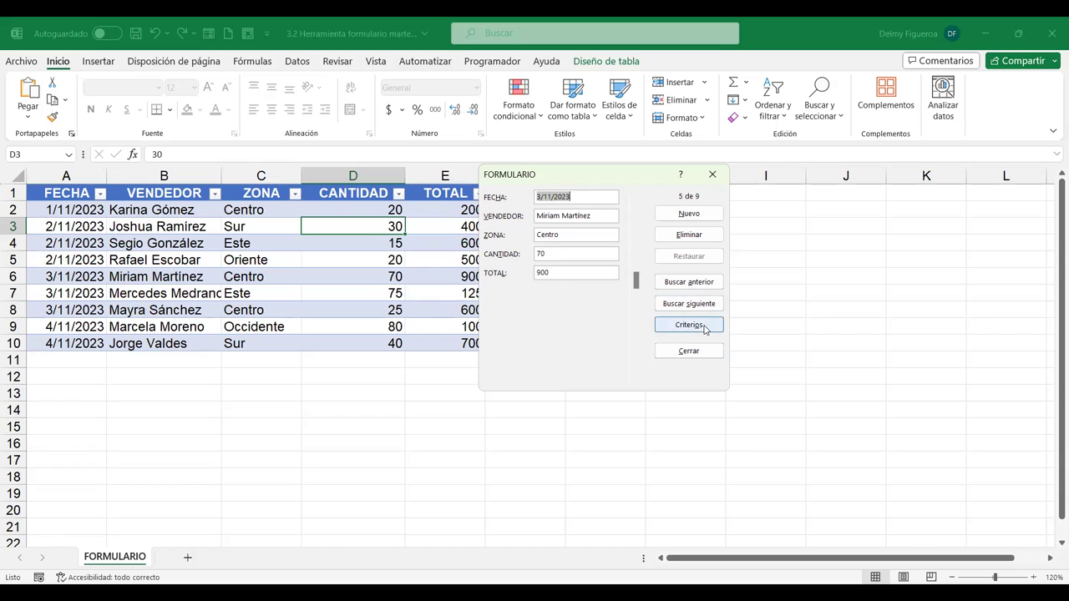
Search again using a seller first-name criterion, landing on record 5 of 9
left_click(704, 327)
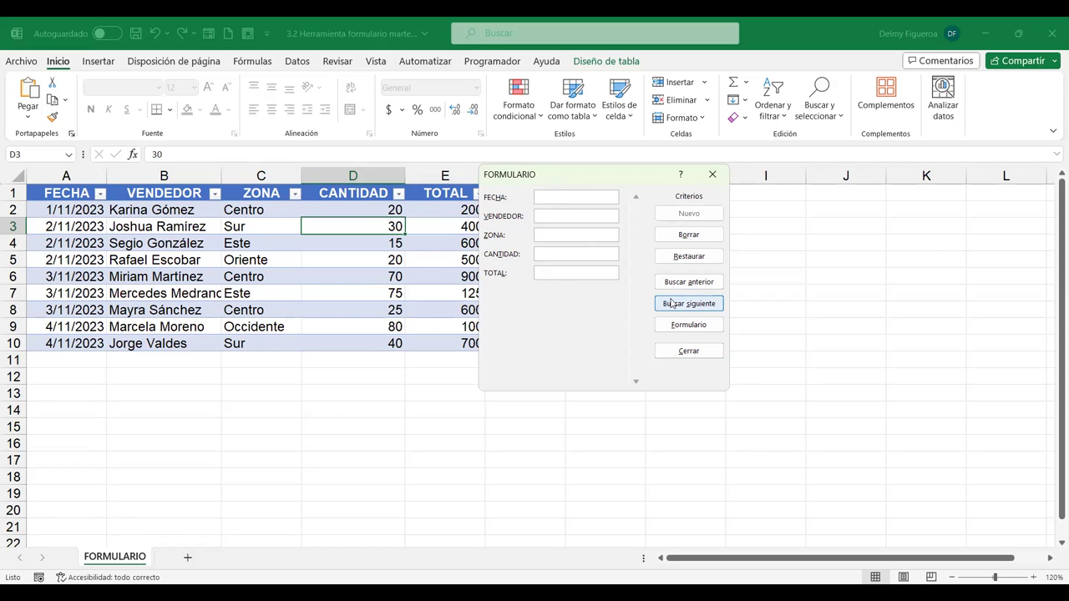
type("Jo")
type("shua")
left_click(670, 304)
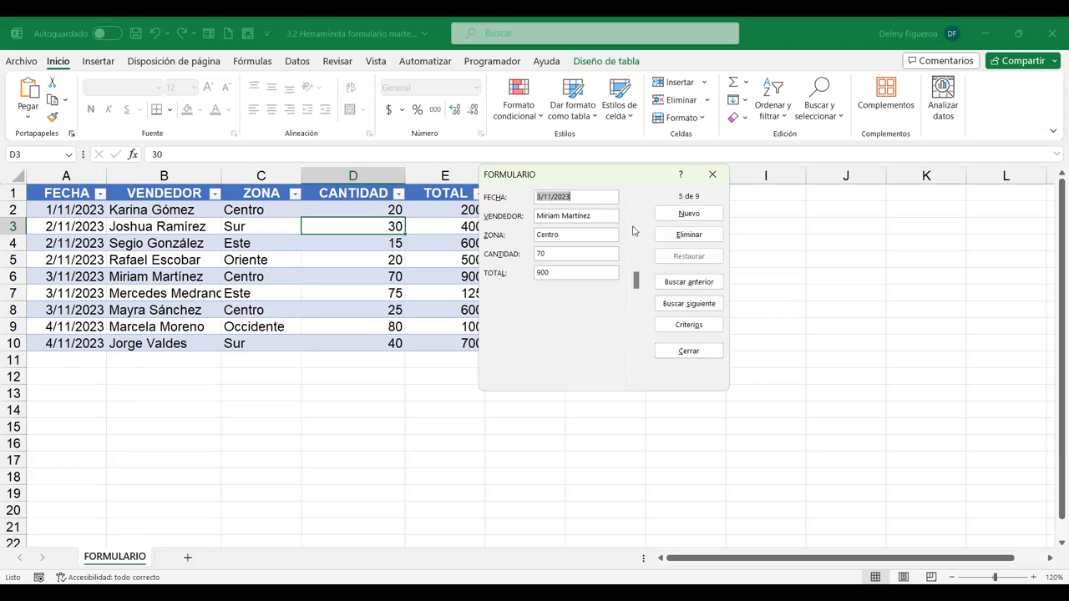
Rerun the criteria search with a seller surname, correcting its spelling
left_click(713, 325)
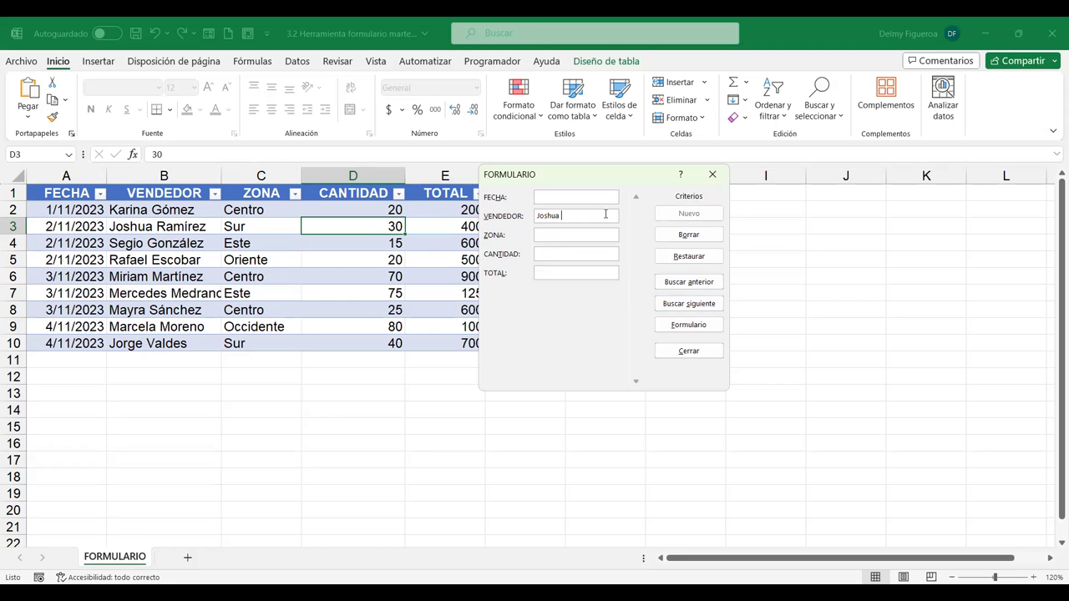
type("Ramiez")
key("Left")
key("Left")
type("r")
key("Return")
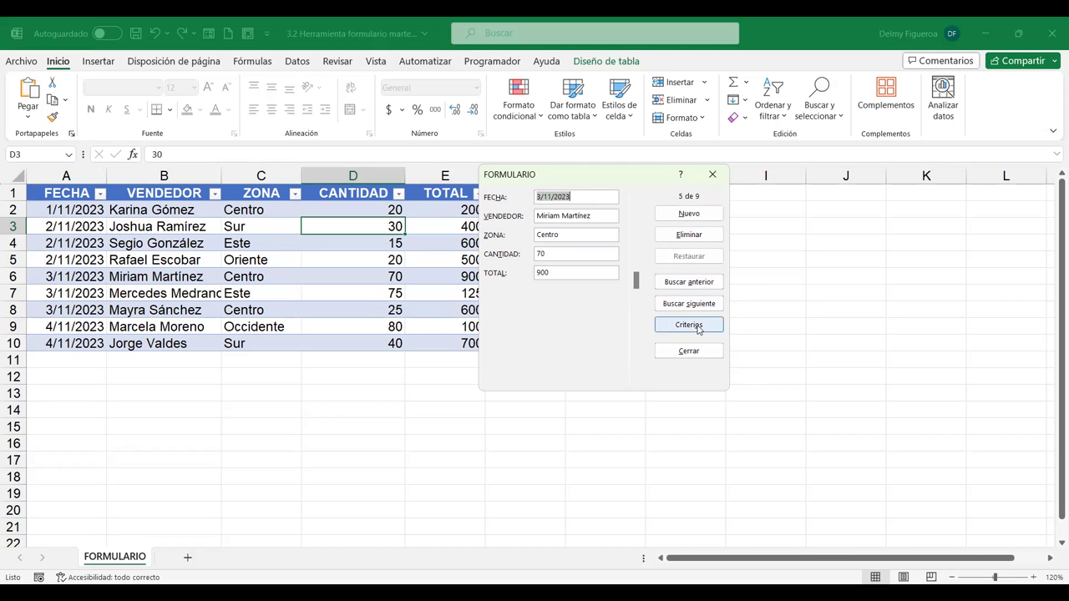
Clear the seller criterion and search ZONA Este, reaching record 6 of 9 (75, 125)
left_click(698, 330)
left_click_drag(599, 215, 462, 201)
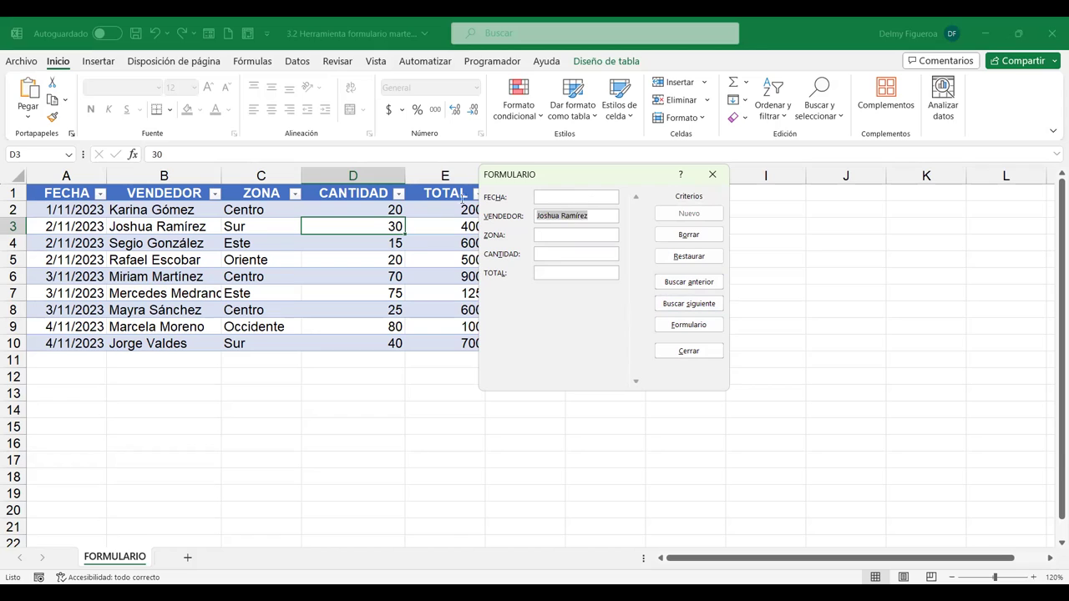
key("Delete")
left_click(571, 234)
type("Este")
key("Return")
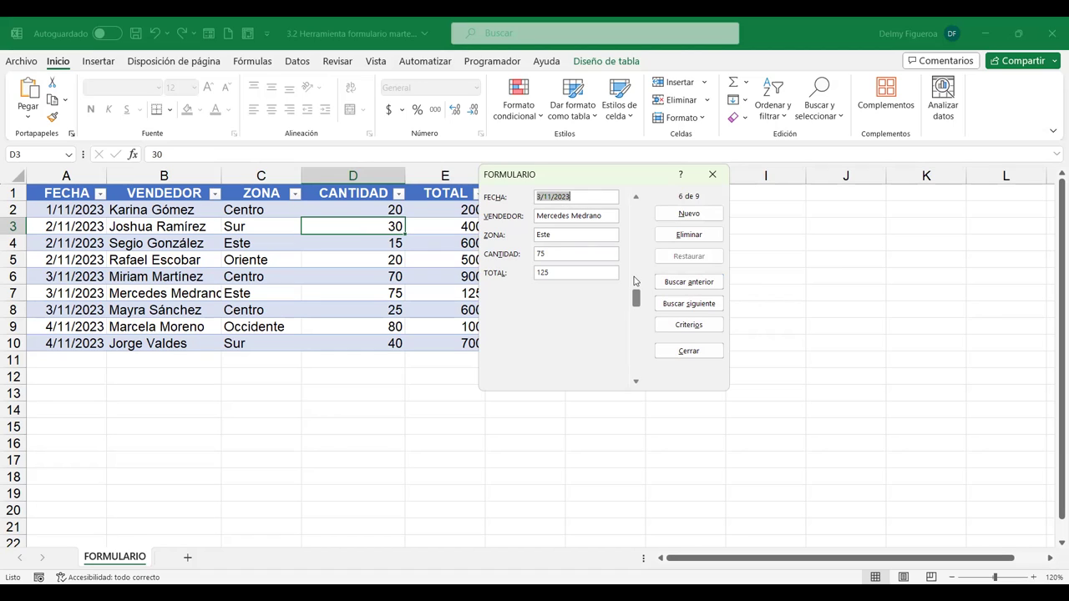
Close the data form and add a TOTAL header in F1, extending the table
left_click(704, 358)
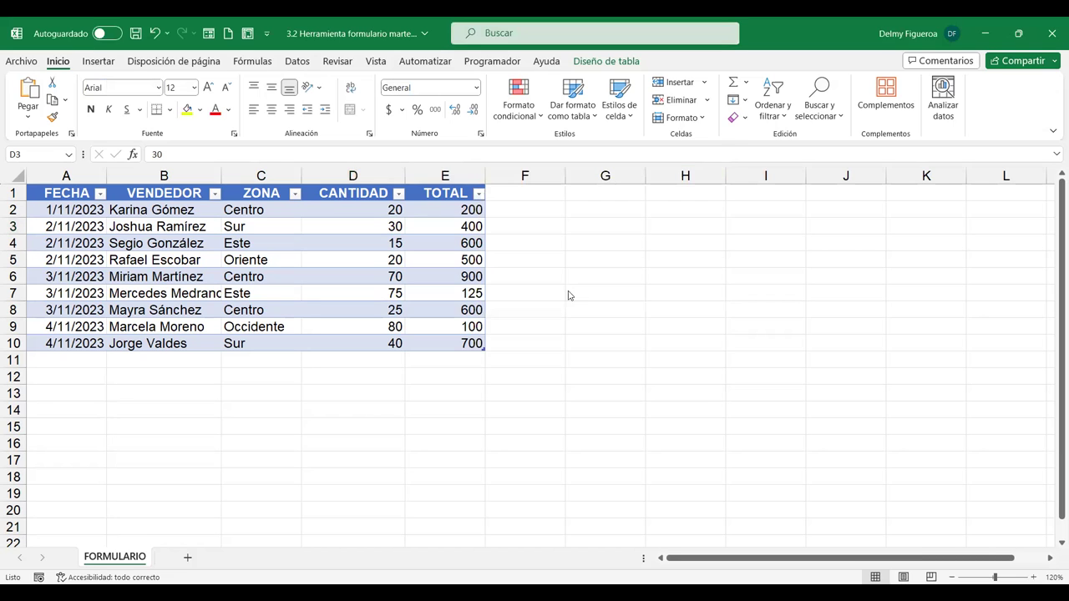
left_click(519, 195)
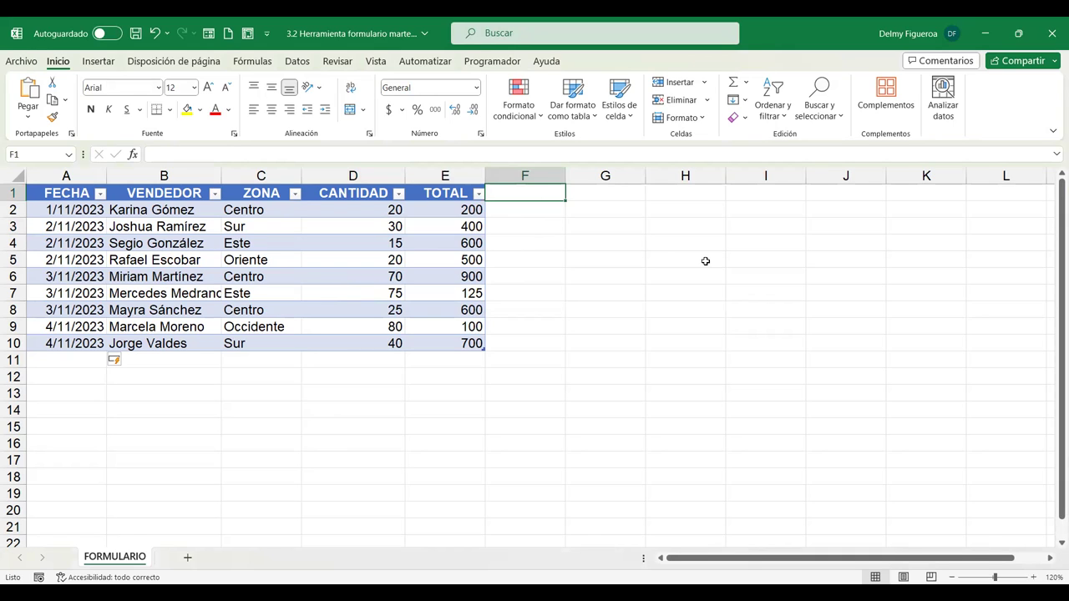
key("Left")
key("Right")
type("TOTAL")
key("Left")
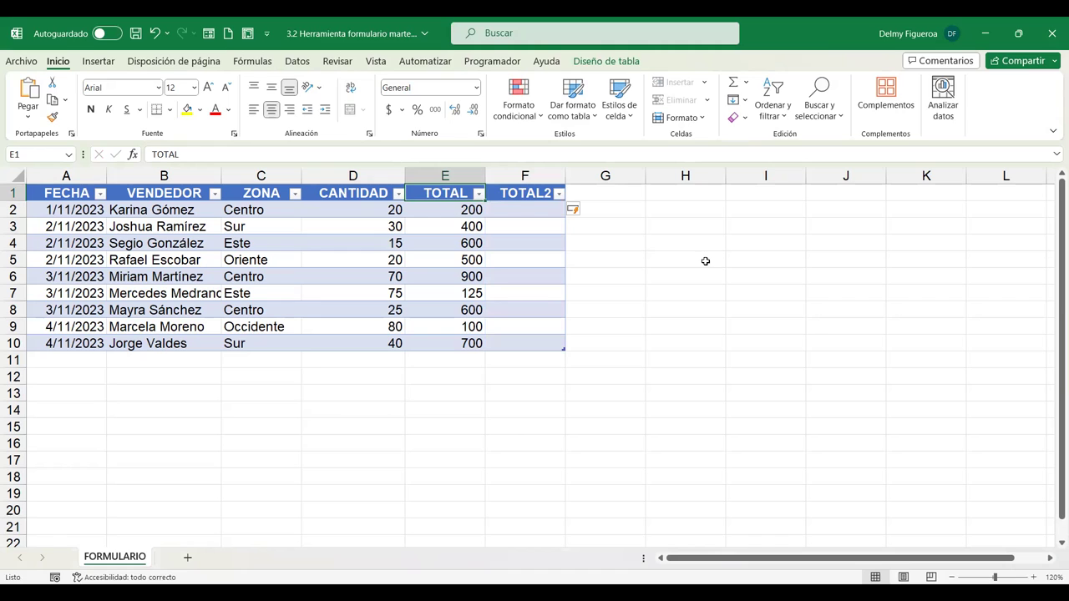
Rename the E1 header to PRECIO and correct the F1 header from TOTAL2 to TOTAL
type("PRECIO")
key("Left")
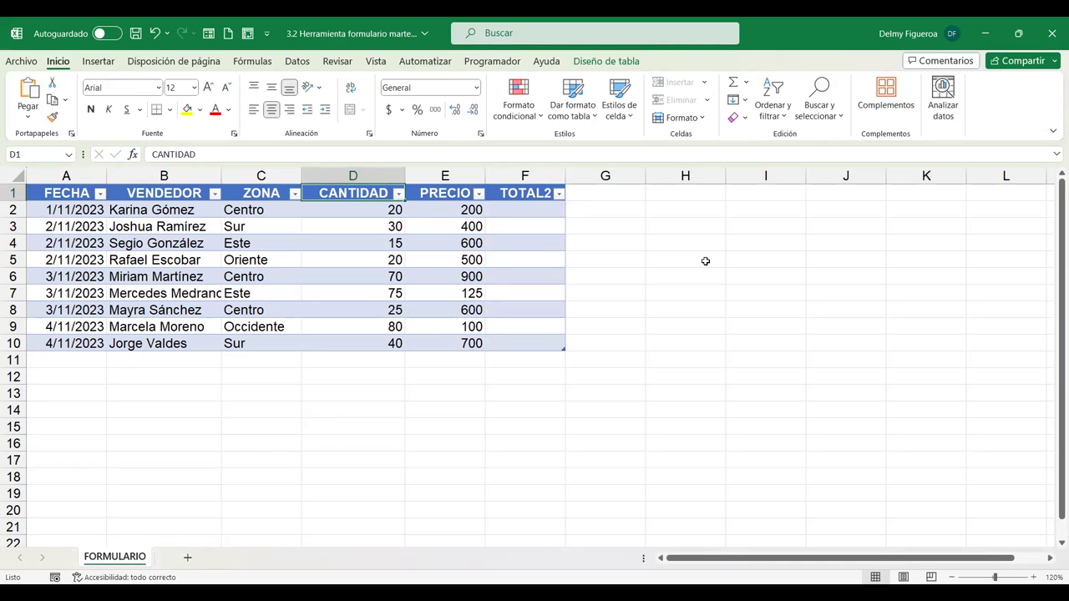
key("Right")
key("Right")
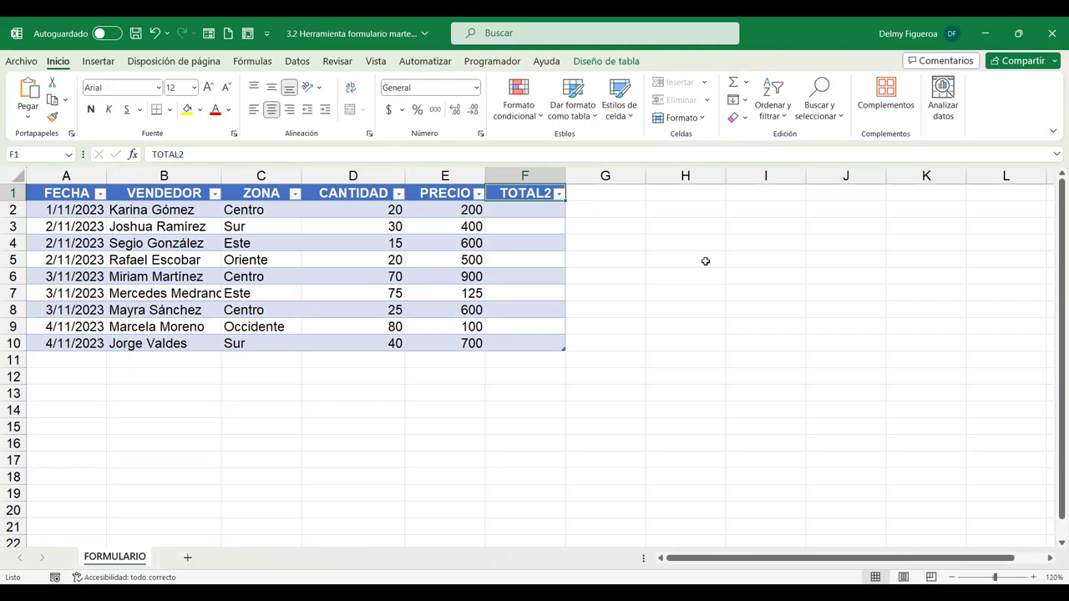
type("TOTAL")
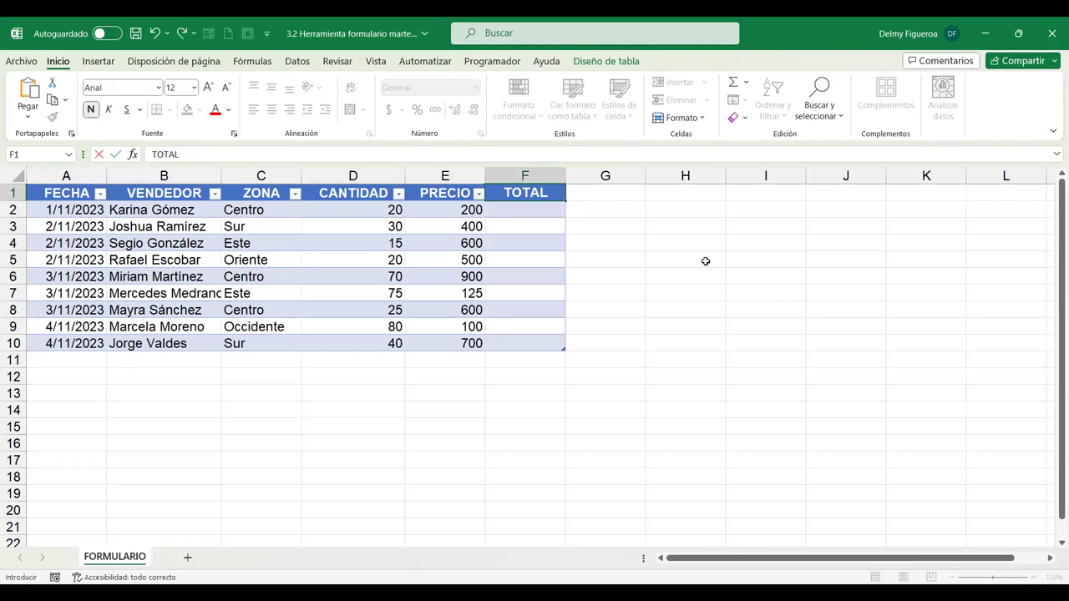
key("Return")
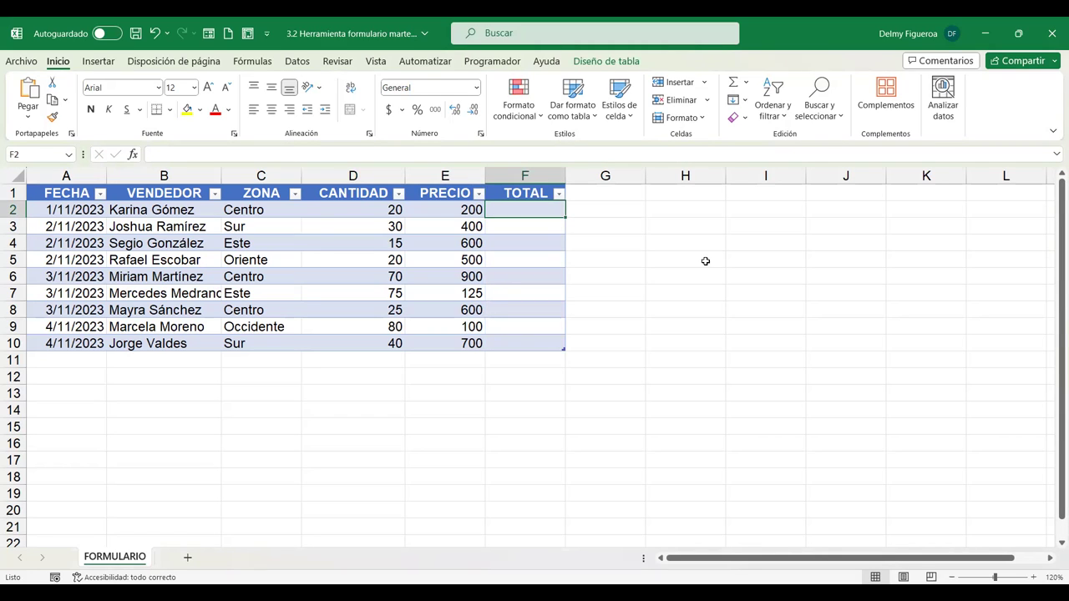
type("=")
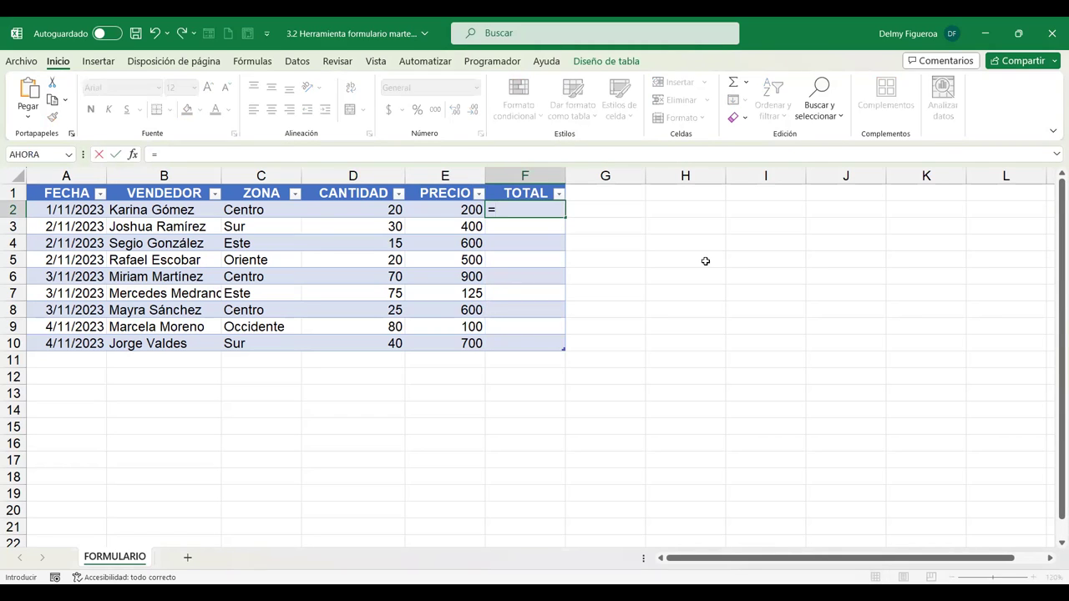
key("Left")
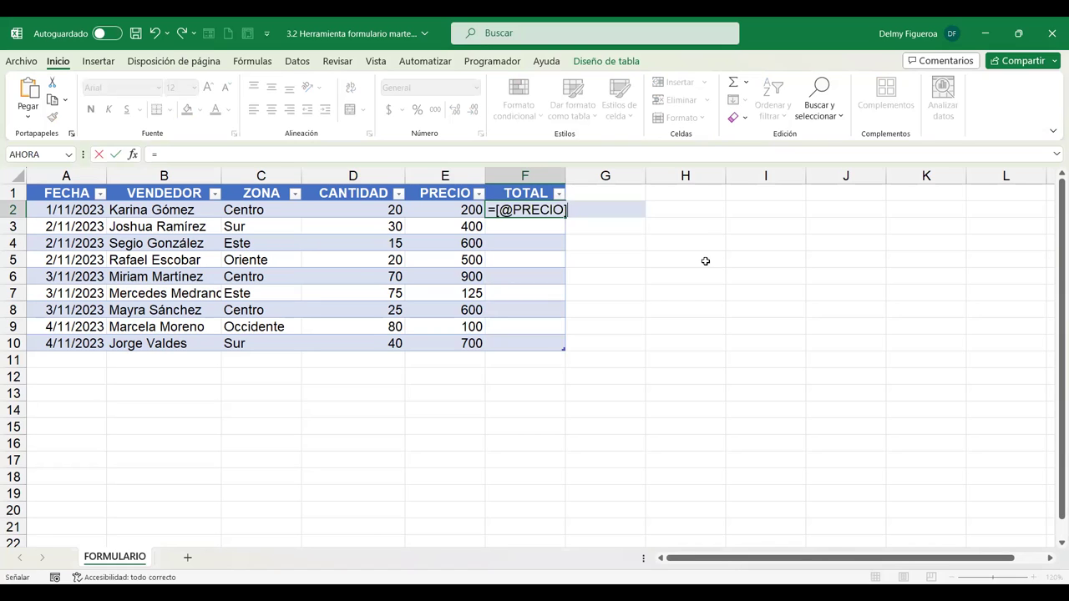
type("*")
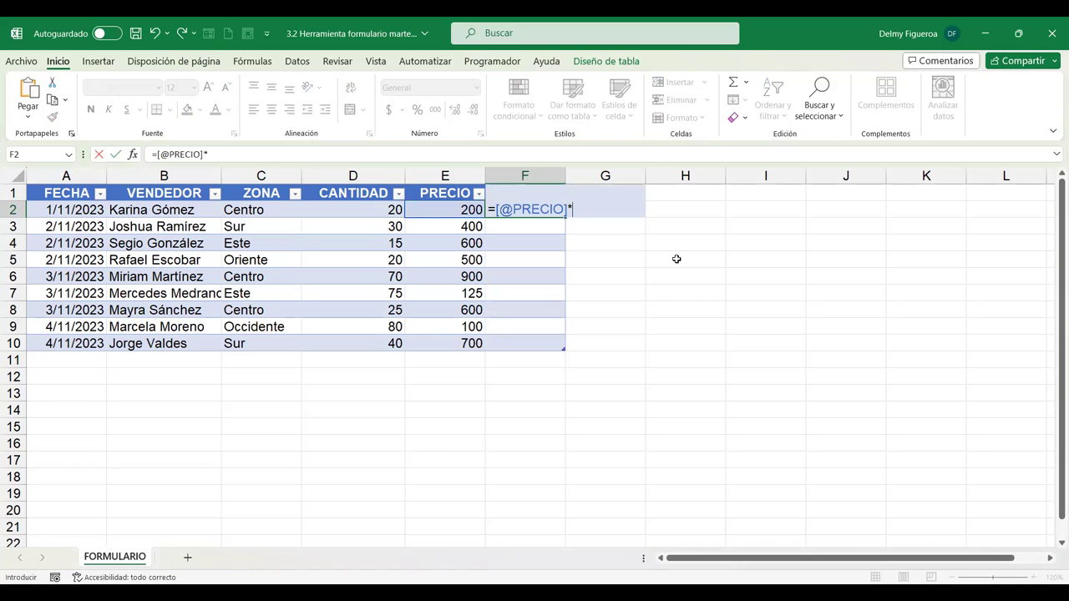
left_click(362, 208)
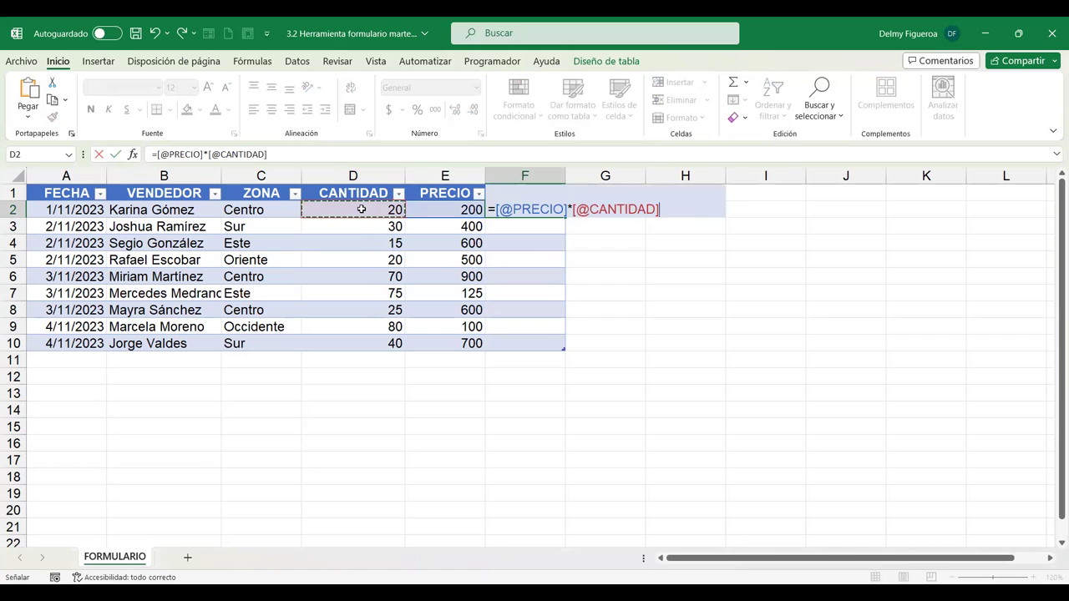
key("Return")
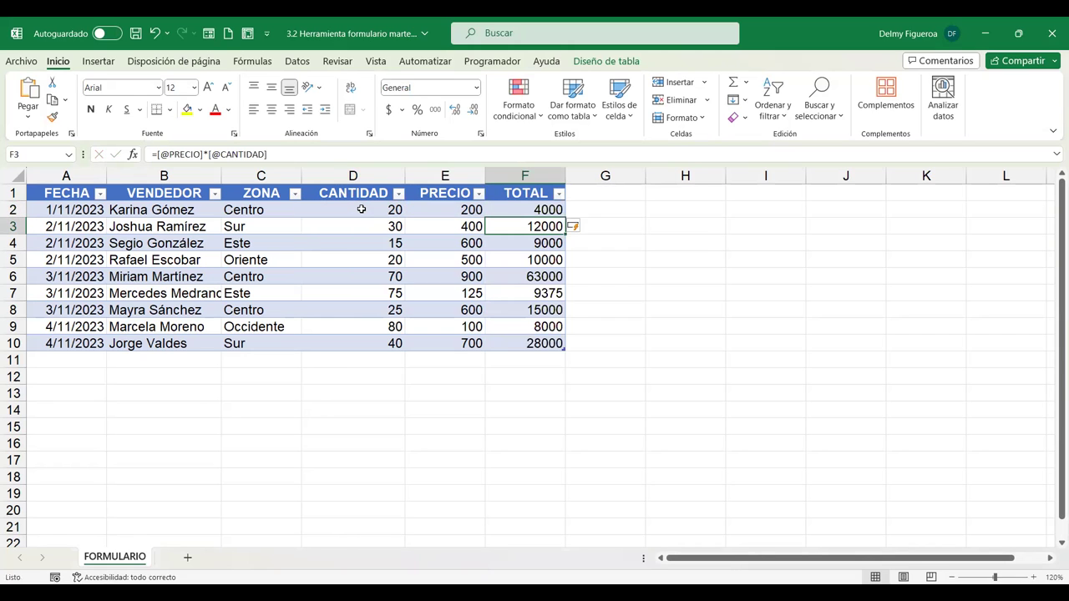
Format the TOTAL values F2:F10 with the thousands-separator (Estilo millares) style
key("Up")
key("shift+Down")
key("shift+Down")
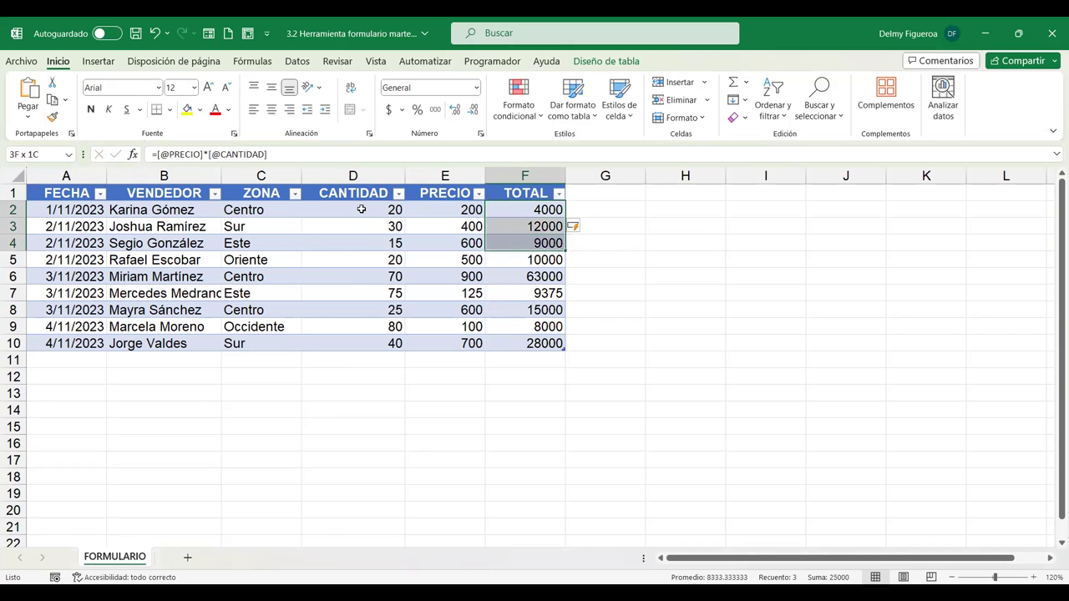
key("shift+Down")
key("shift+Down")
key("shift+Down")
key("shift+Down")
key("shift+Down")
key("shift+Down")
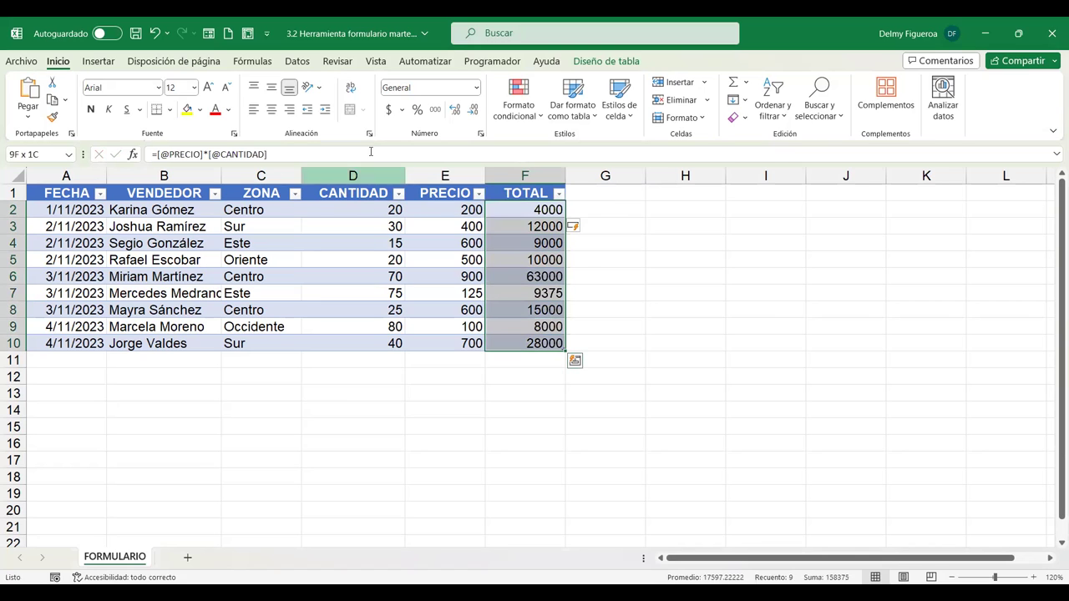
left_click(436, 115)
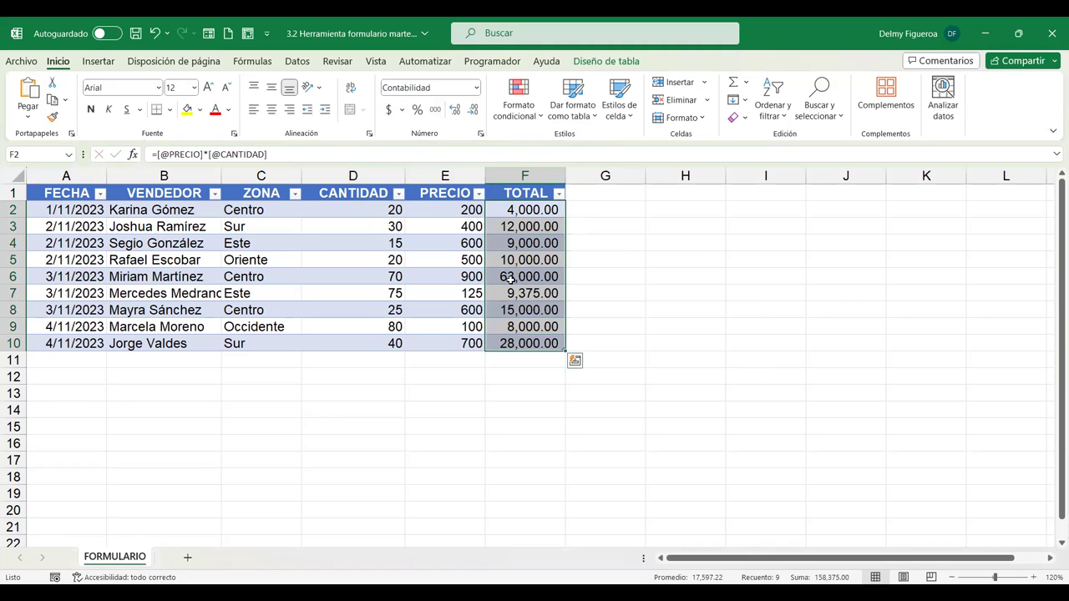
left_click(550, 223)
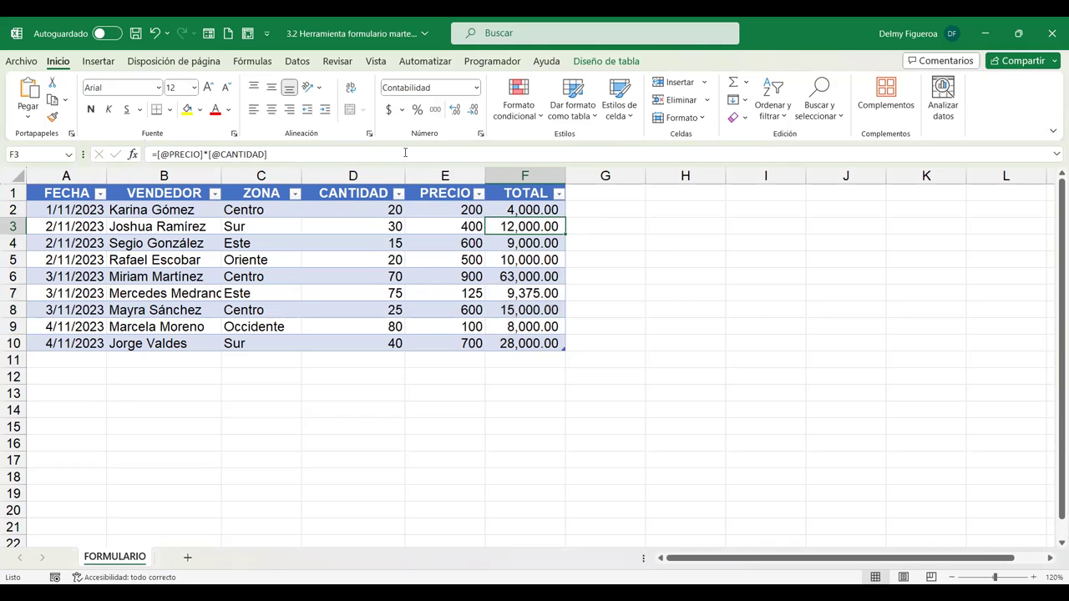
Add a new 5/11/2023 record via the data form: seller's name, Centro, quantity 35, price 400
left_click(211, 37)
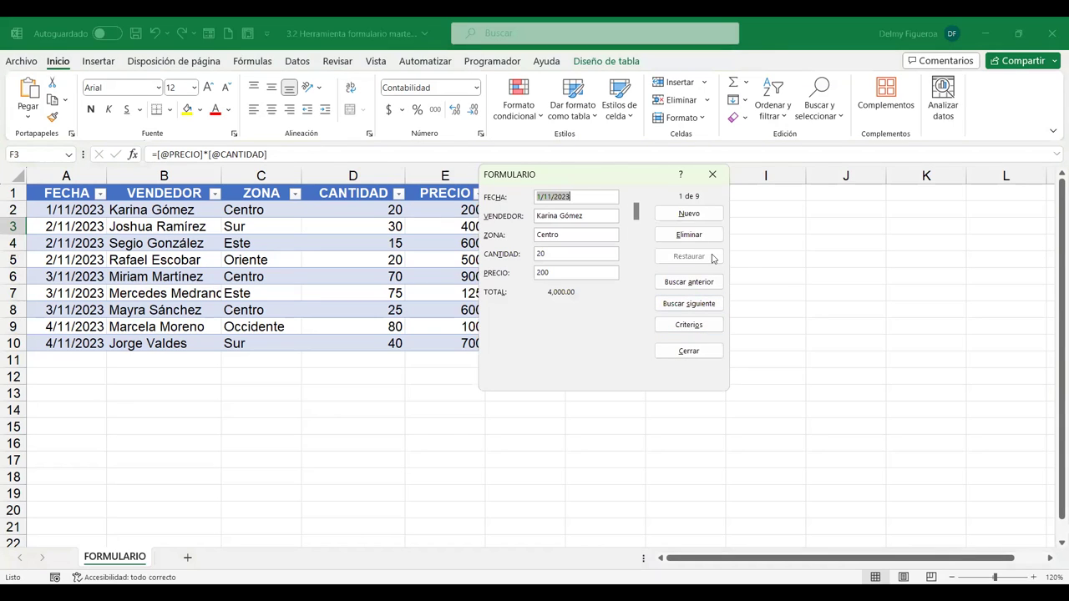
left_click(689, 216)
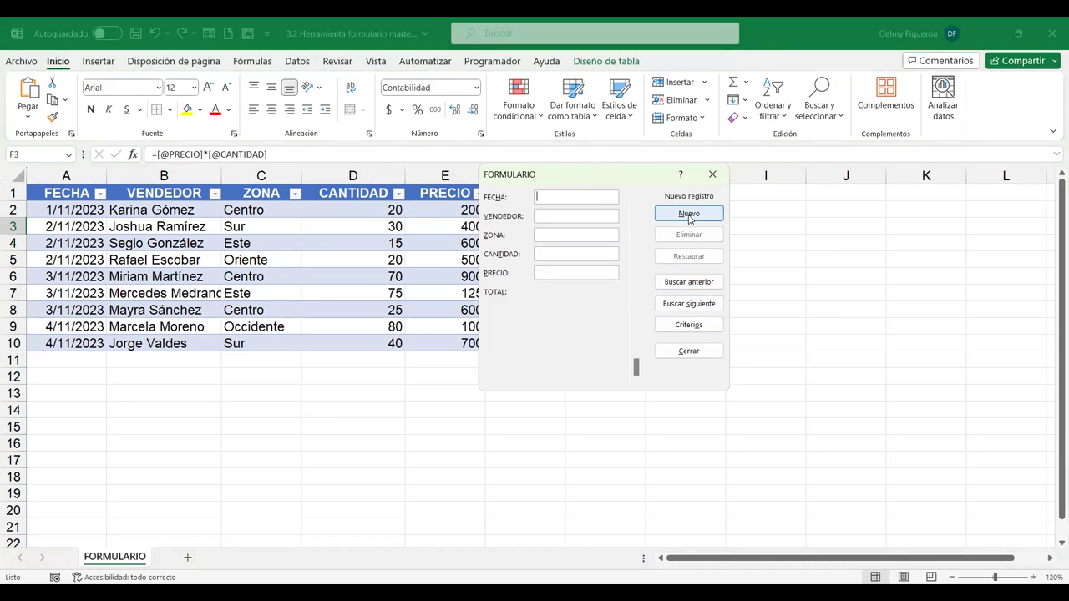
type("5/11/20")
type("23")
type("jHO")
key("BackSpace")
key("BackSpace")
key("BackSpace")
type("J")
type("hoana Rivas")
key("Tab")
type("Centro")
type("35")
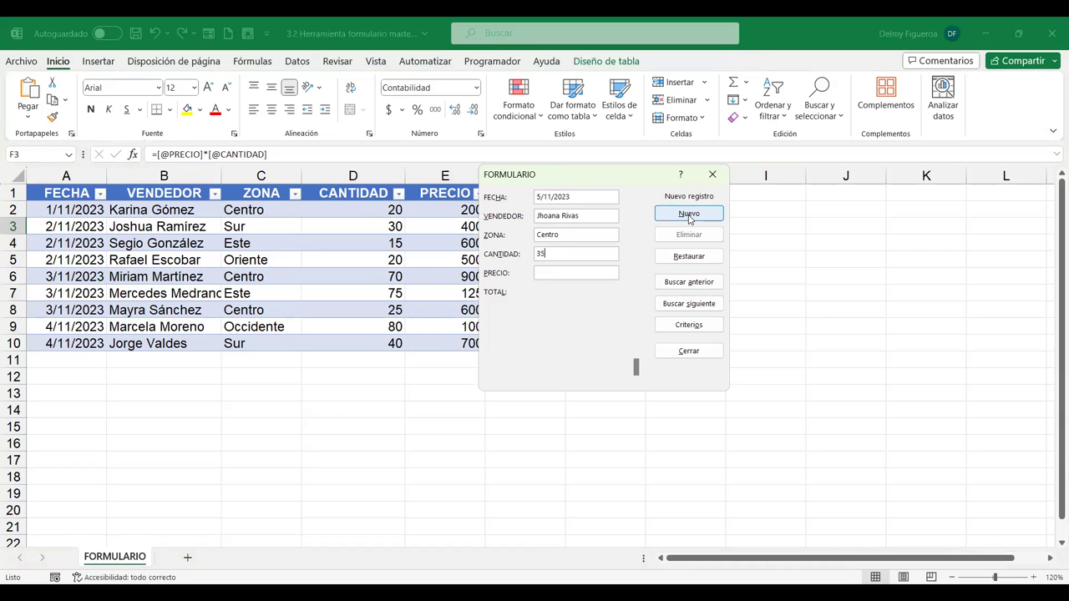
type("400")
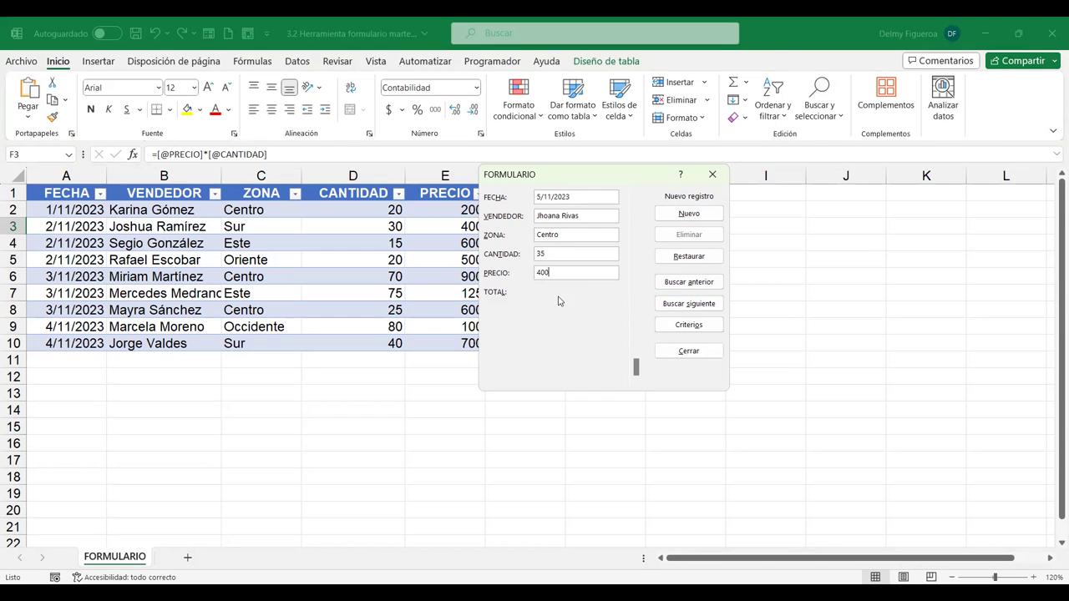
key("Return")
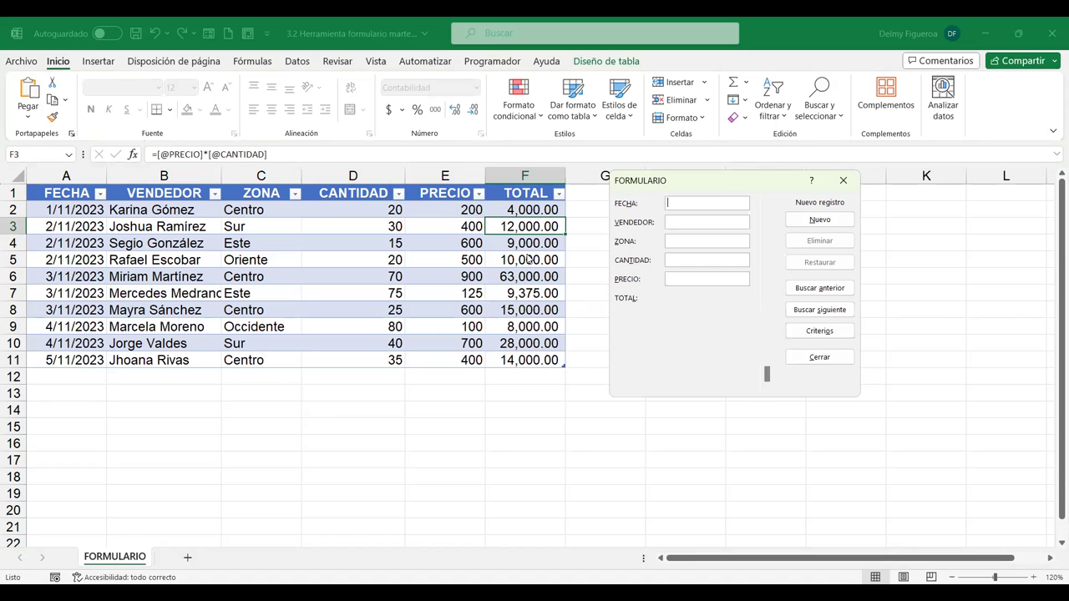
Add another 5/11/2023 record: the seller's name, zone Sur, quantity 65, price 750
type("5/11/2023")
left_click_drag(632, 179, 518, 160)
left_click(586, 200)
type("Flor ")
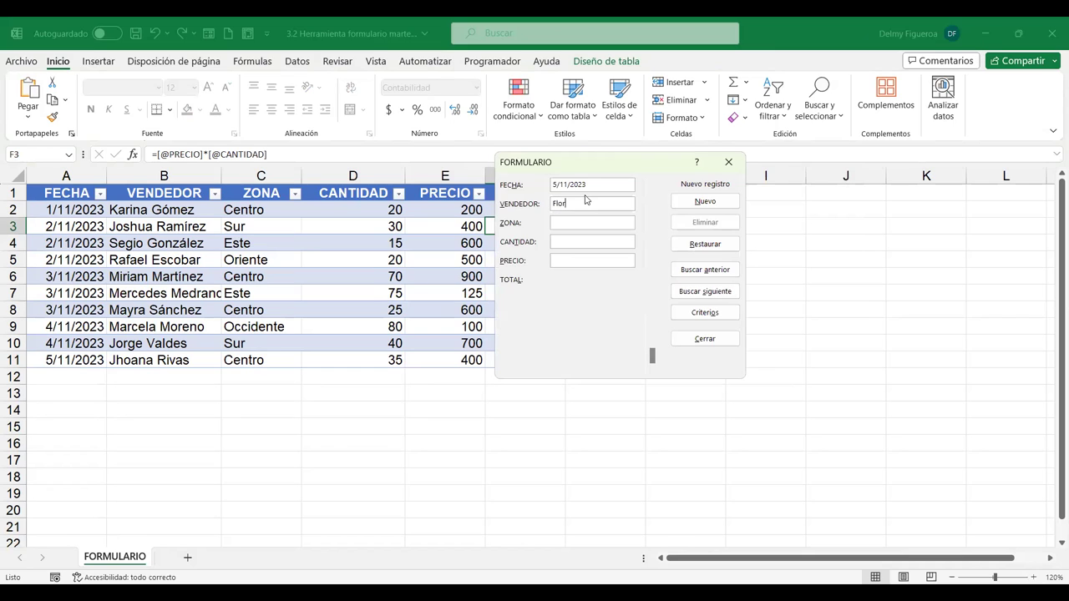
type("Goz")
key("BackSpace")
type("nzalez")
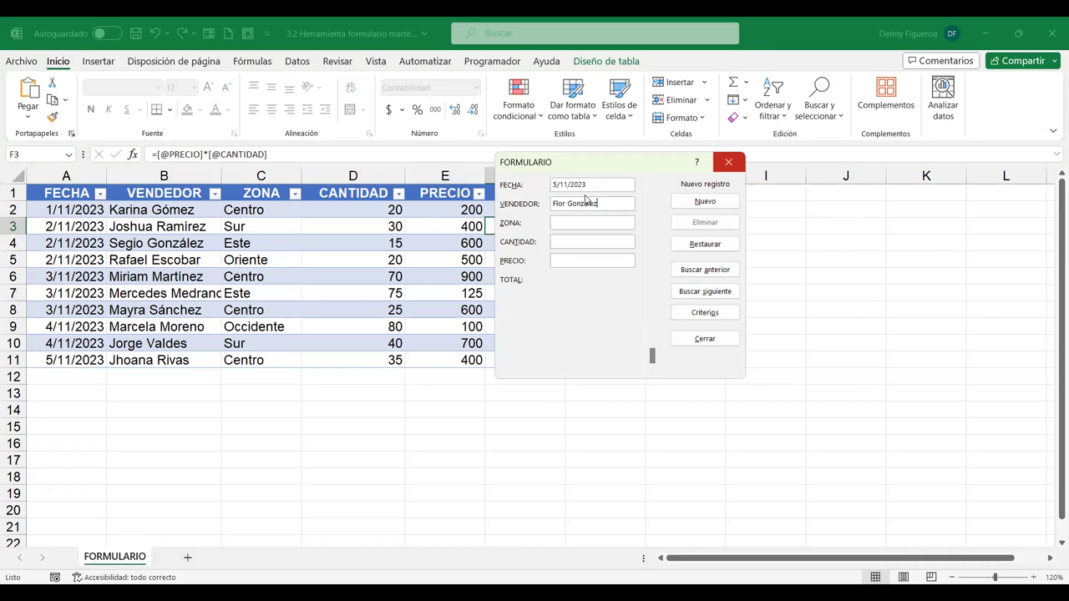
type("Sur")
type("65")
type("750")
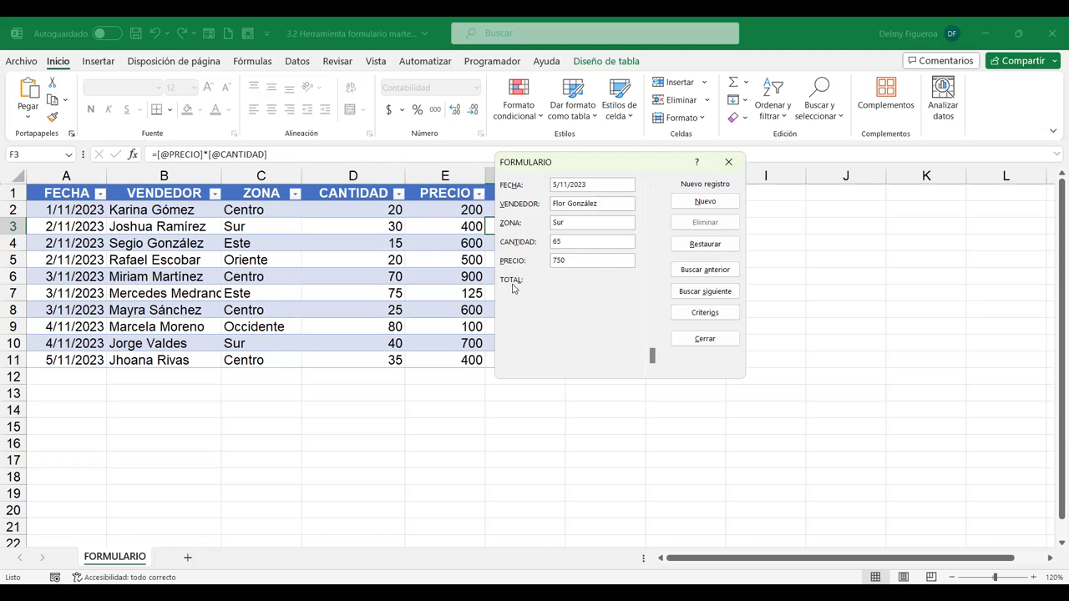
key("Return")
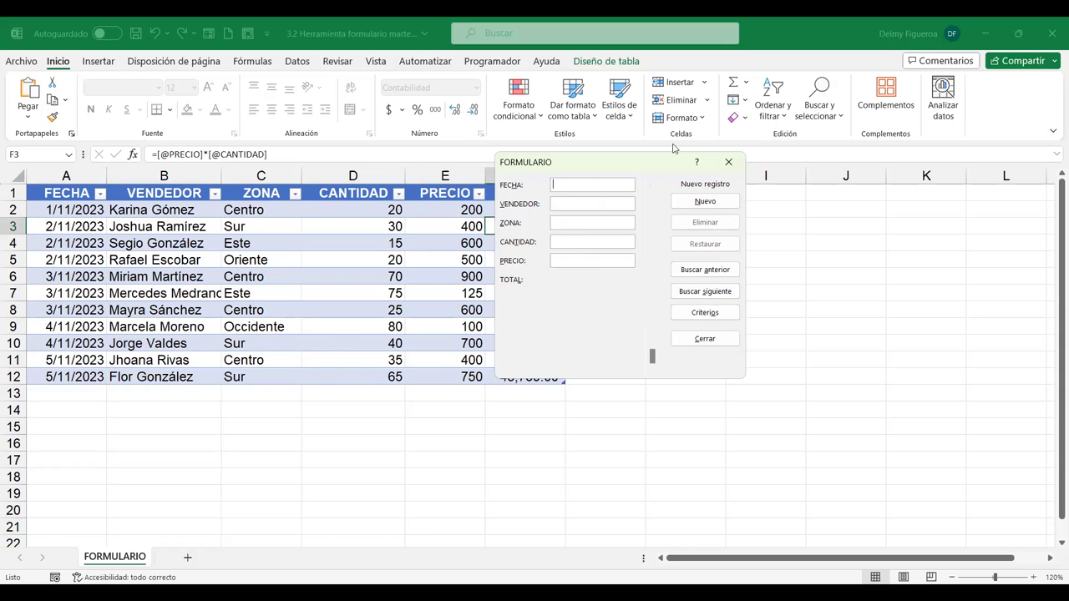
Search the data form by FECHA 4/11/2023 to show the Sur sale of 40 at 700
left_click_drag(656, 161, 669, 125)
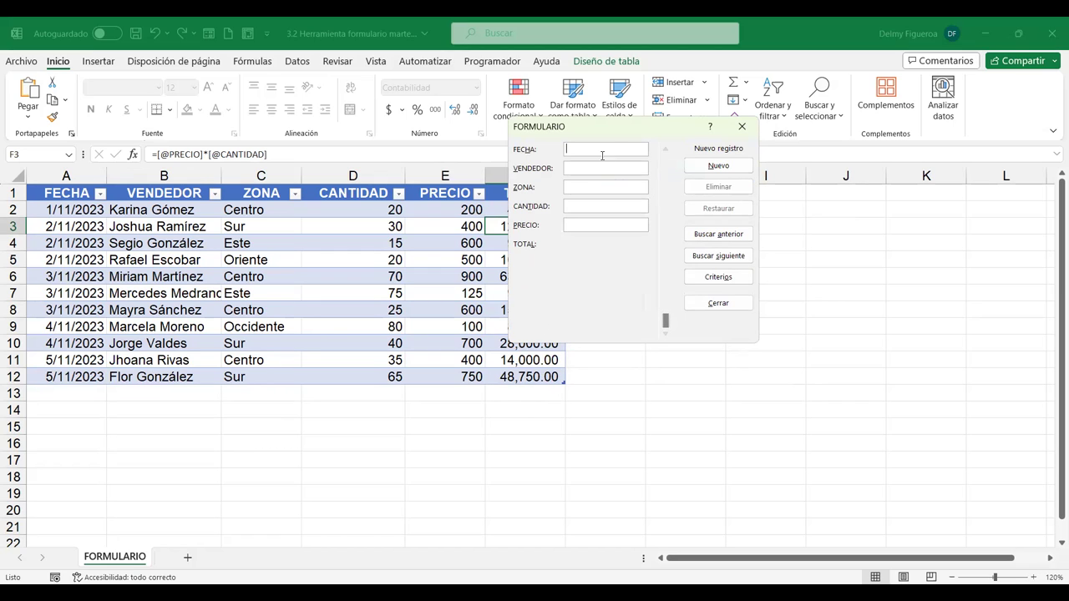
left_click(726, 281)
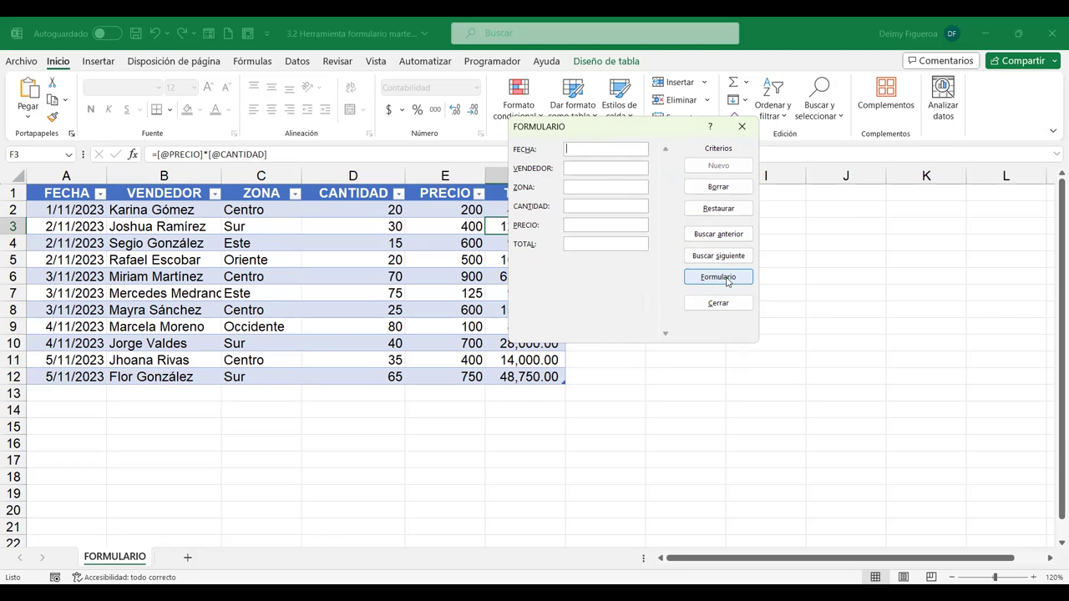
type("4/11/2023")
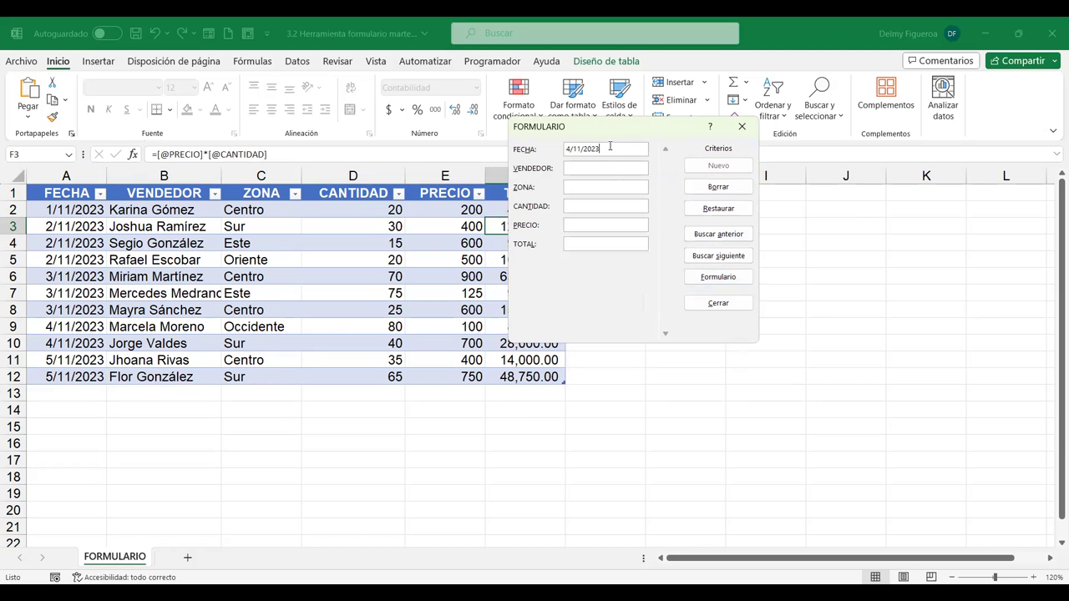
key("Return")
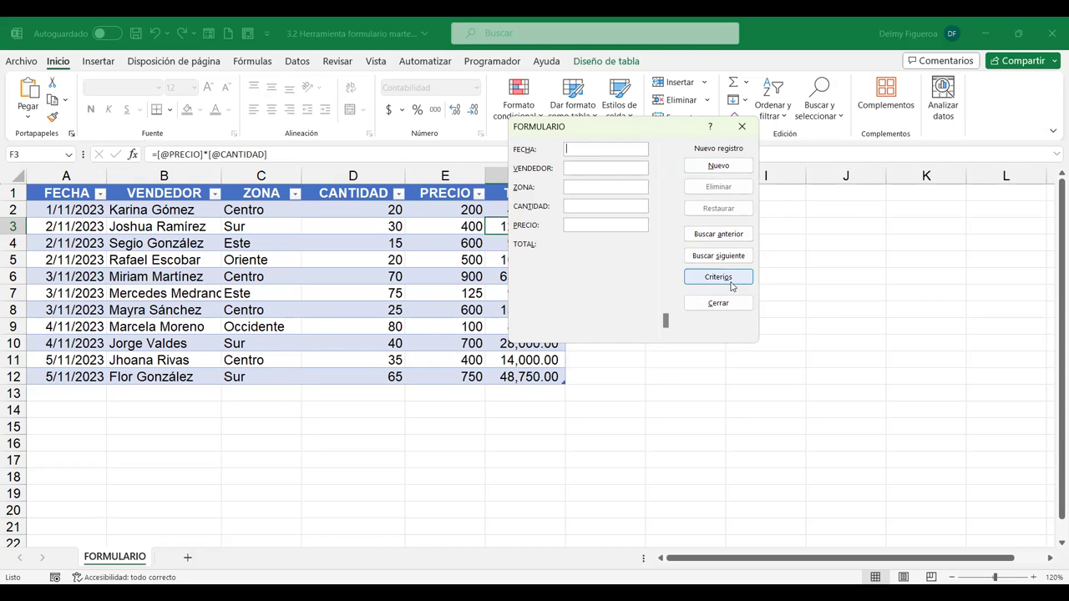
left_click(736, 237)
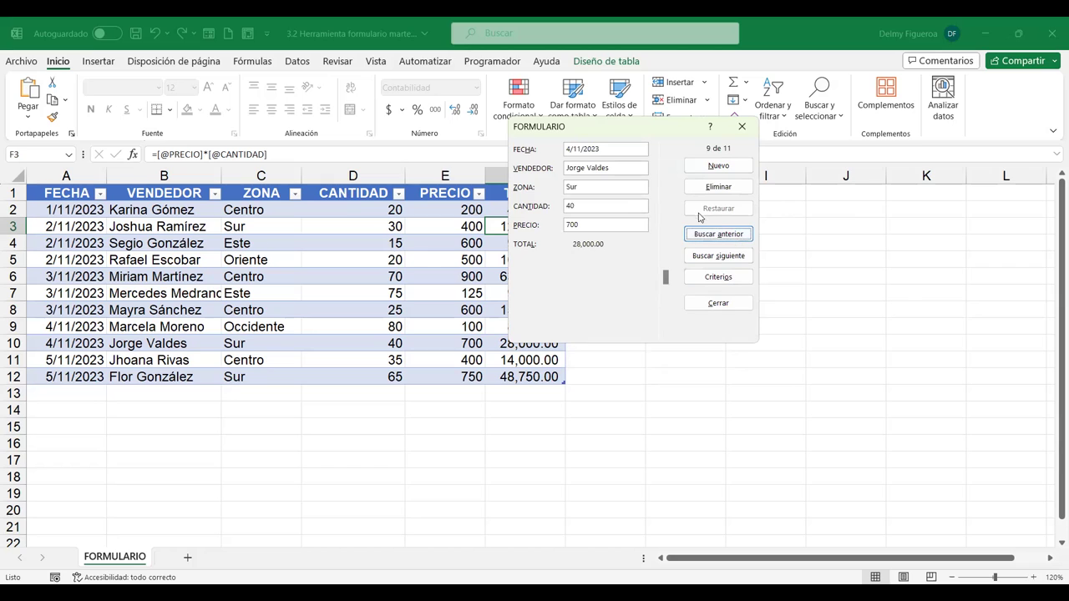
left_click(714, 276)
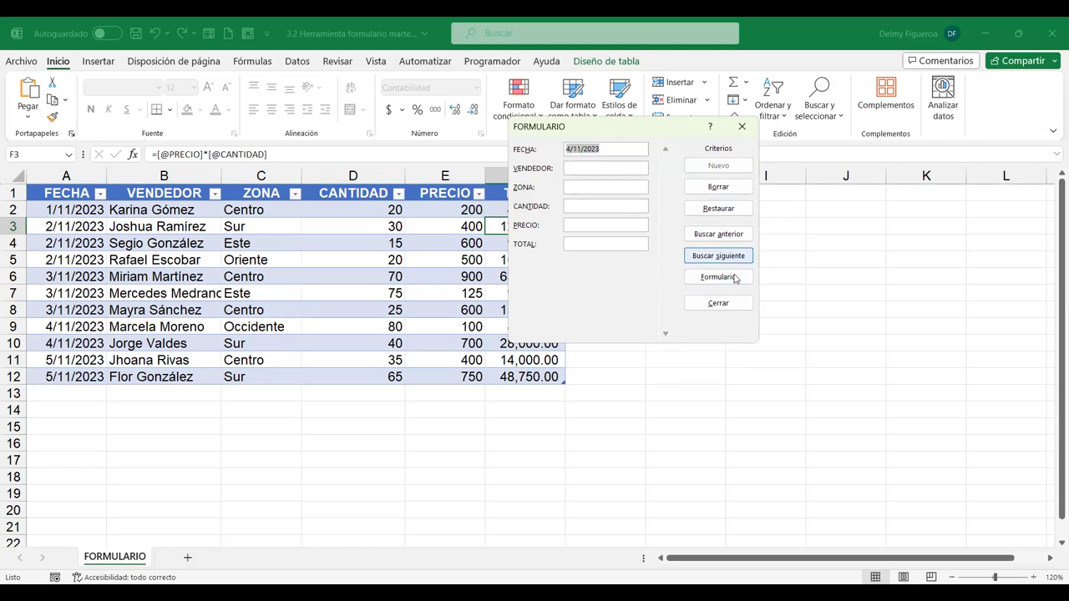
left_click(625, 147)
key("Return")
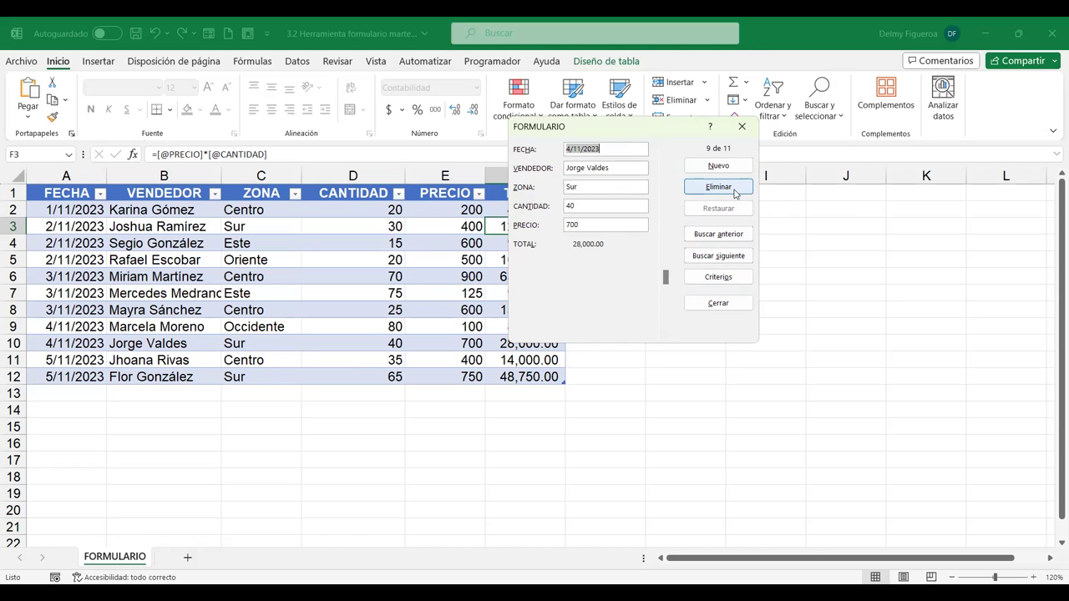
Delete the 4/11/2023 record, confirm the deletion, and close the data form
left_click(739, 190)
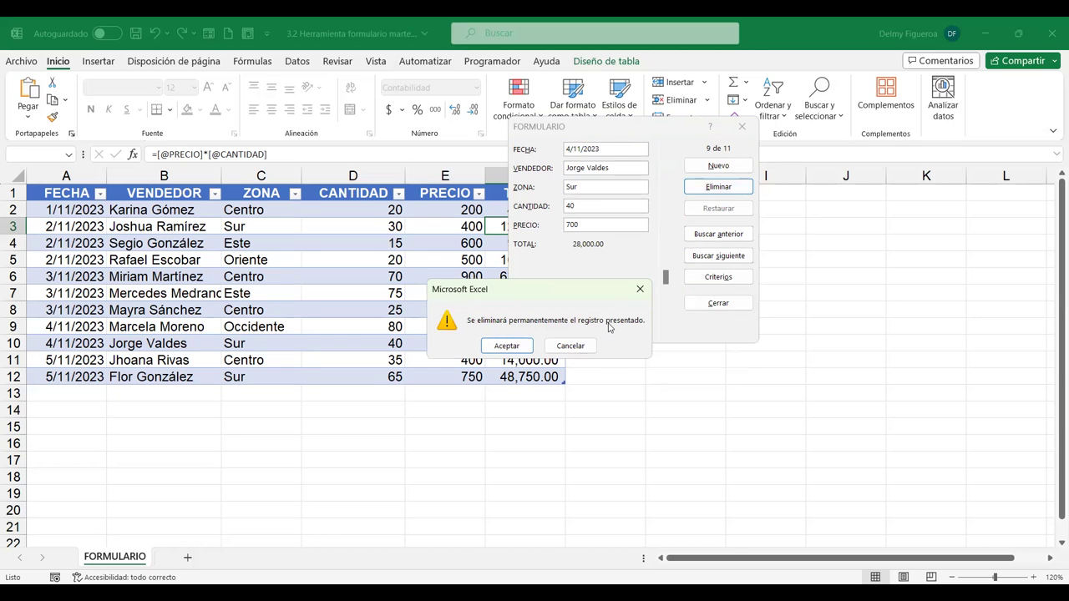
left_click(507, 346)
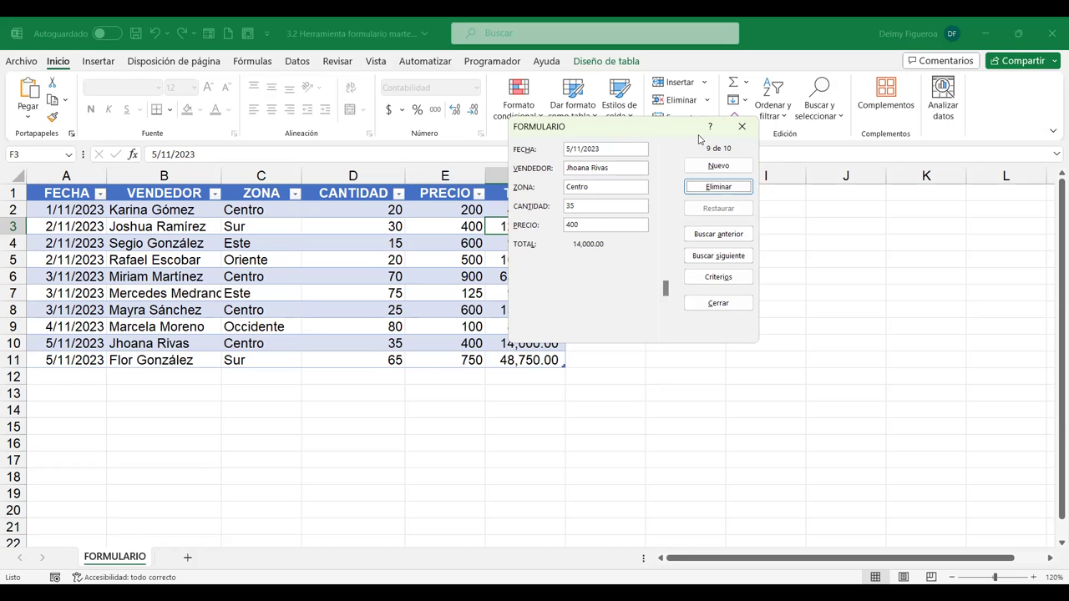
left_click(742, 127)
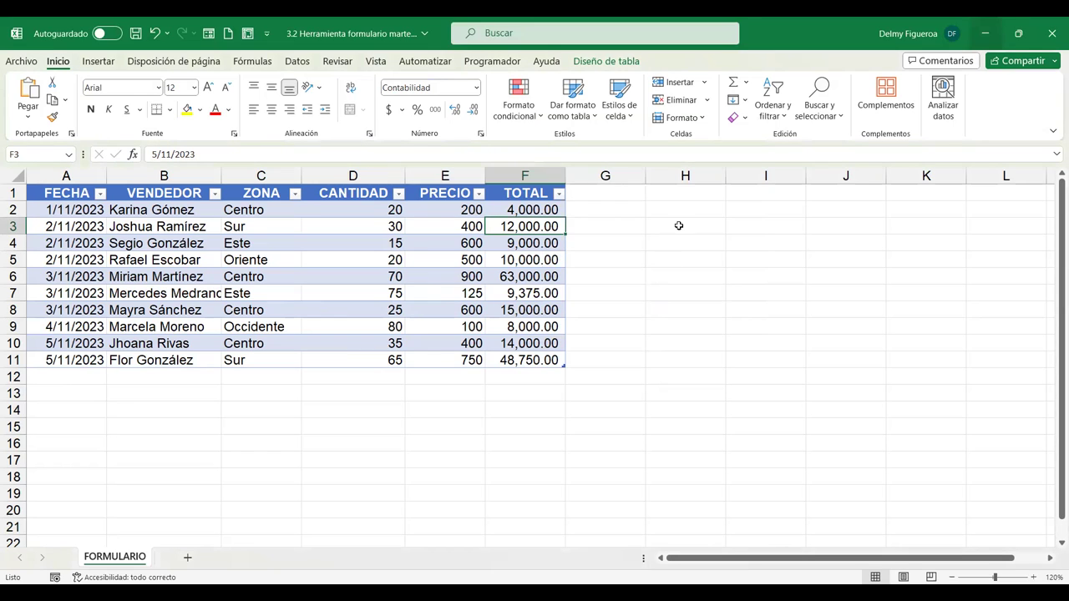
Select cell H1 and switch the ribbon to the Programador tab
left_click(684, 194)
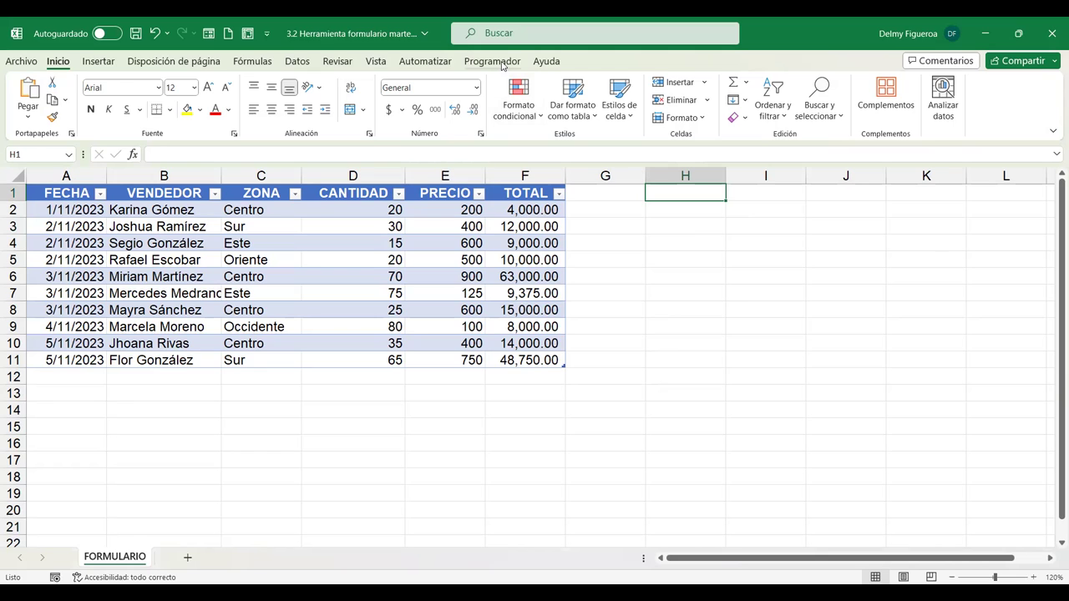
left_click(470, 65)
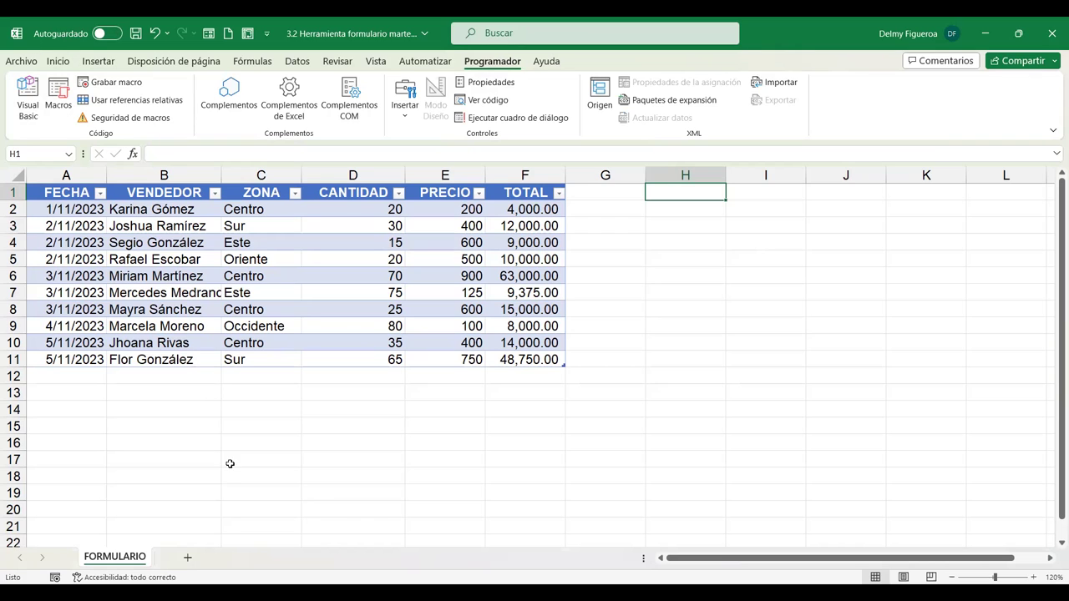
Hide the Programador tab by unchecking it in Excel Options' ribbon customization
left_click(23, 62)
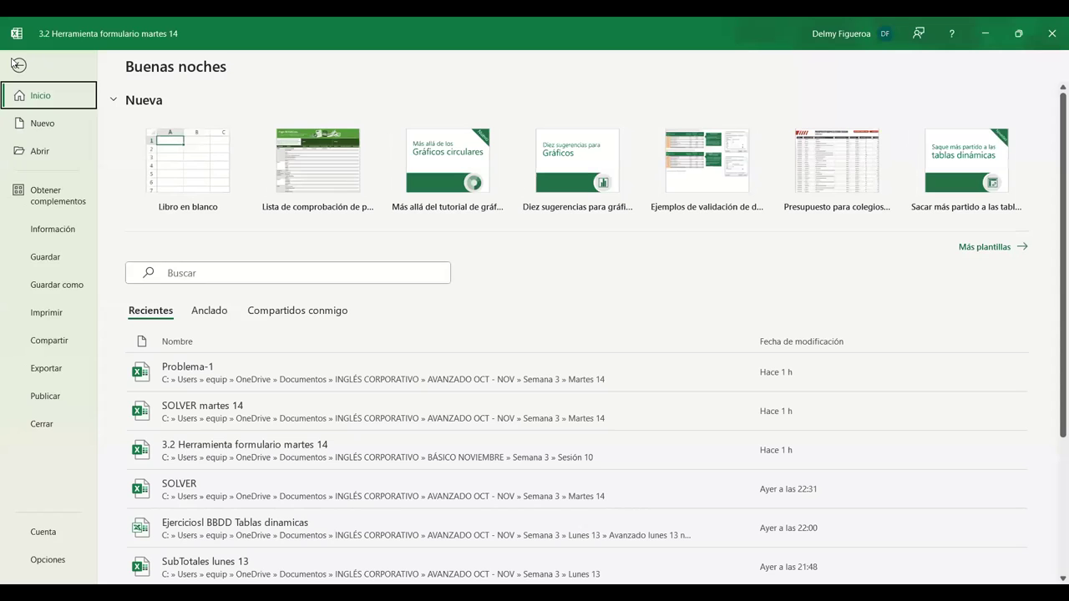
left_click(48, 563)
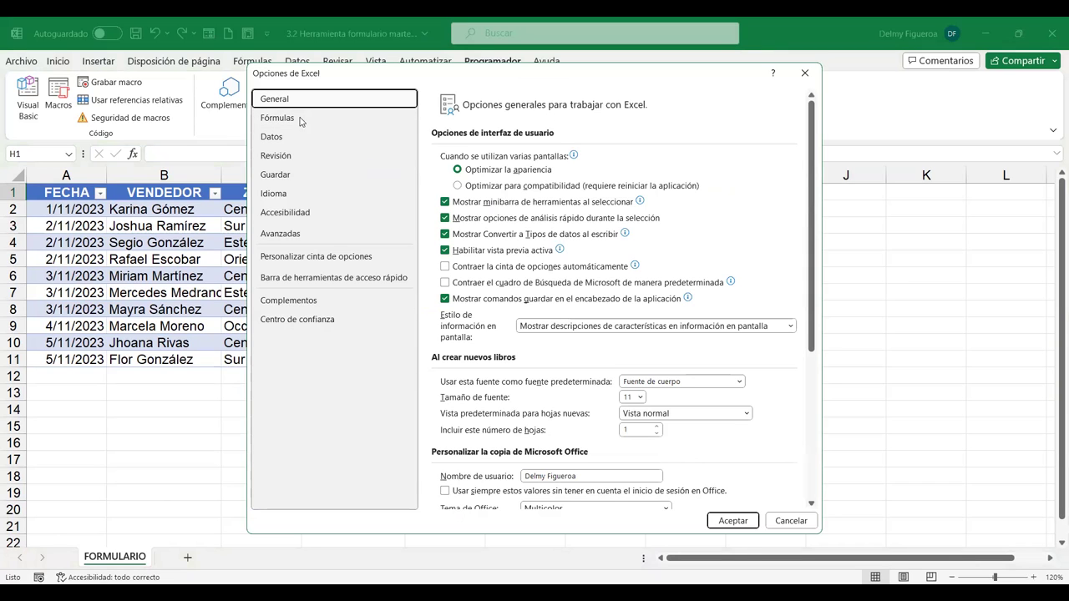
left_click(342, 261)
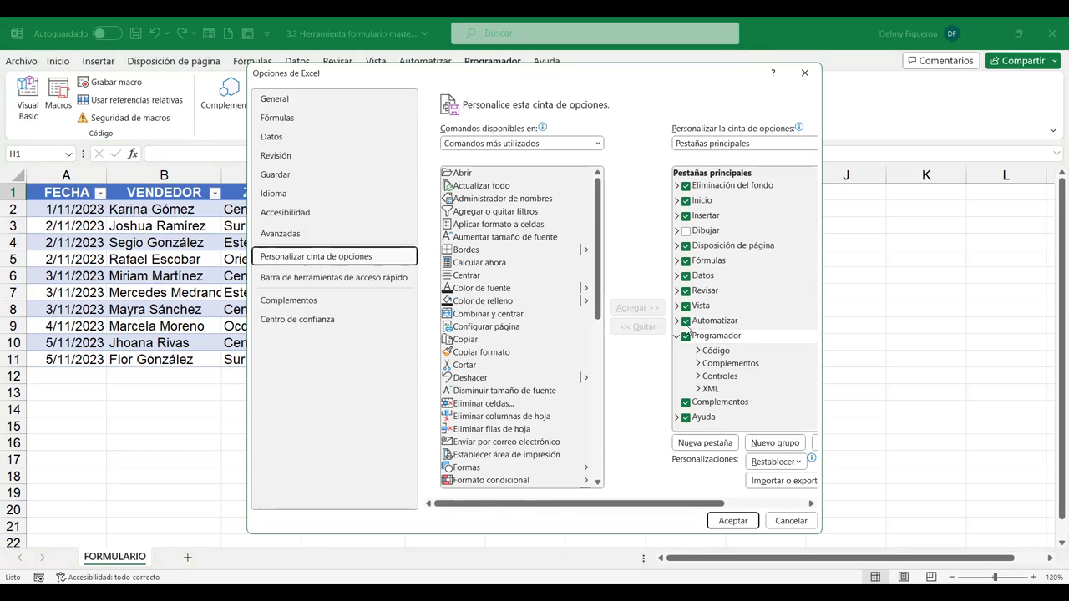
left_click(686, 337)
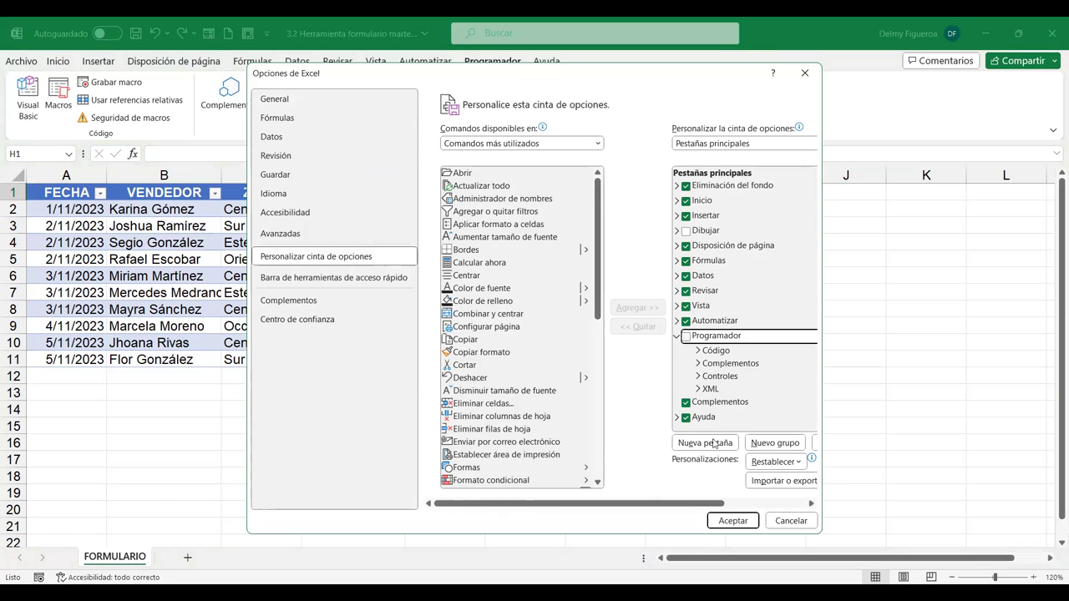
left_click(741, 522)
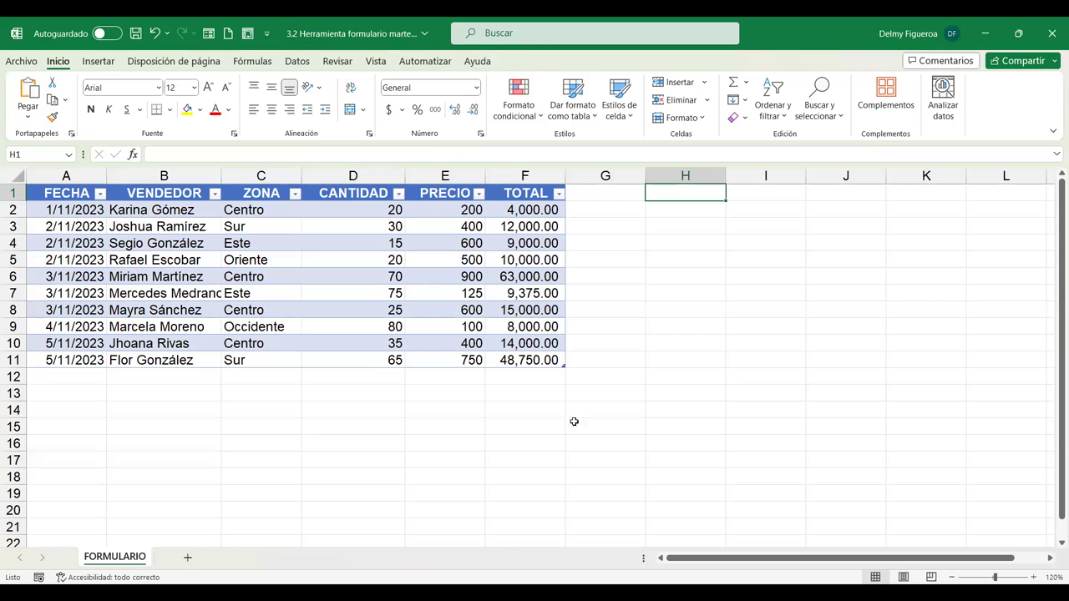
Re-check Programador under Pestañas principales in Excel Options to restore the Developer tab
left_click(29, 63)
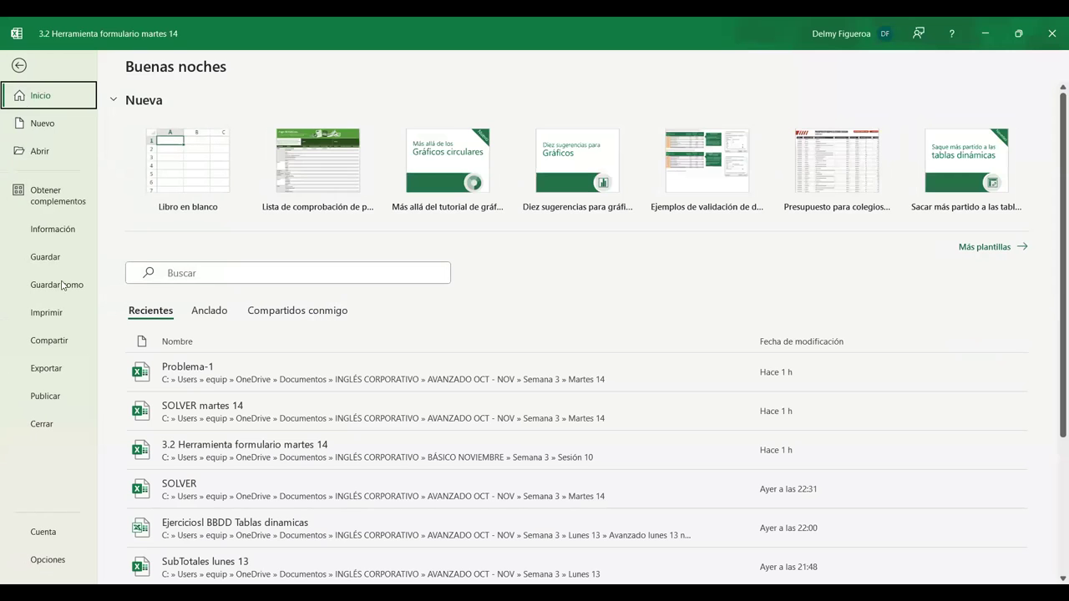
left_click(50, 568)
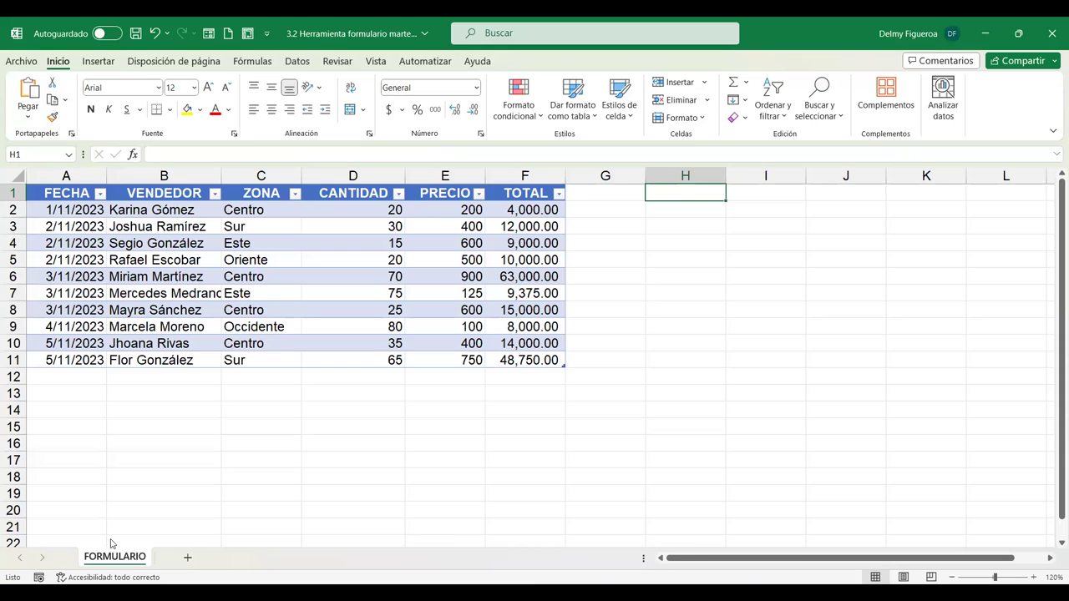
left_click(313, 260)
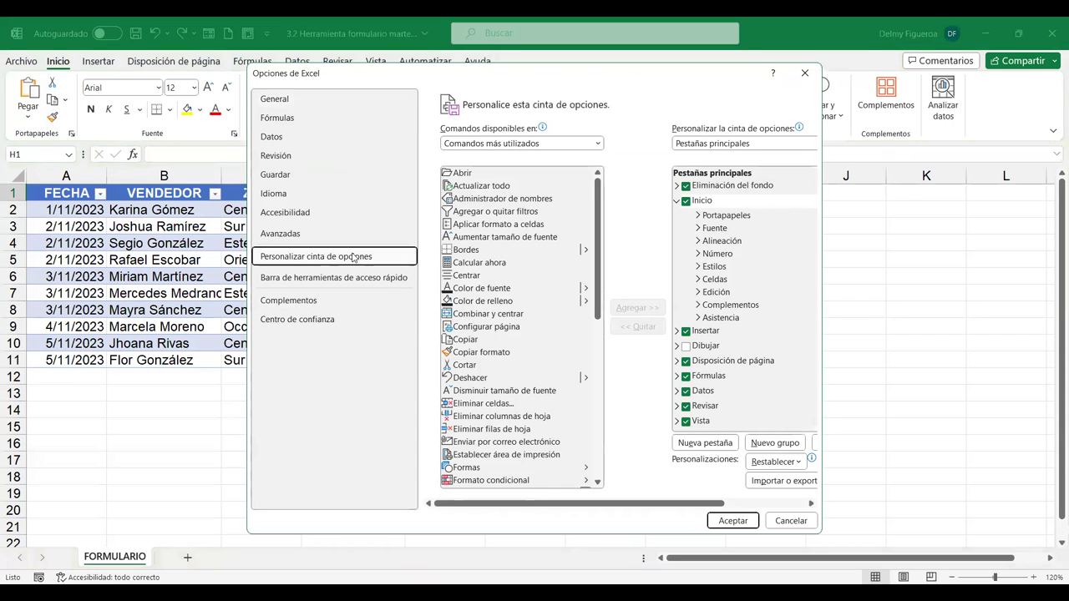
scroll(760, 353, "down", 2)
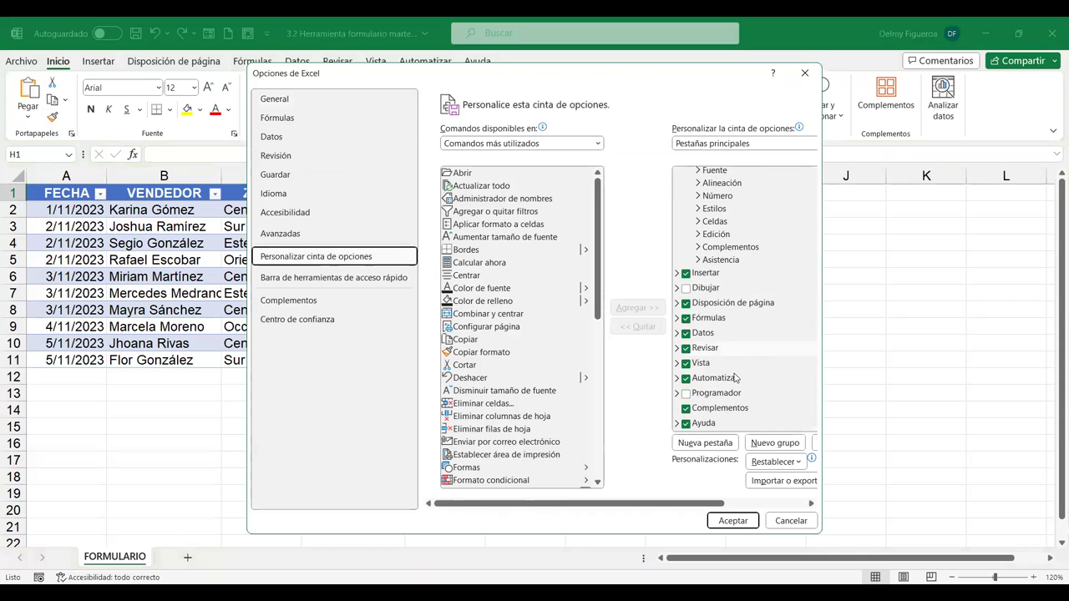
left_click(686, 393)
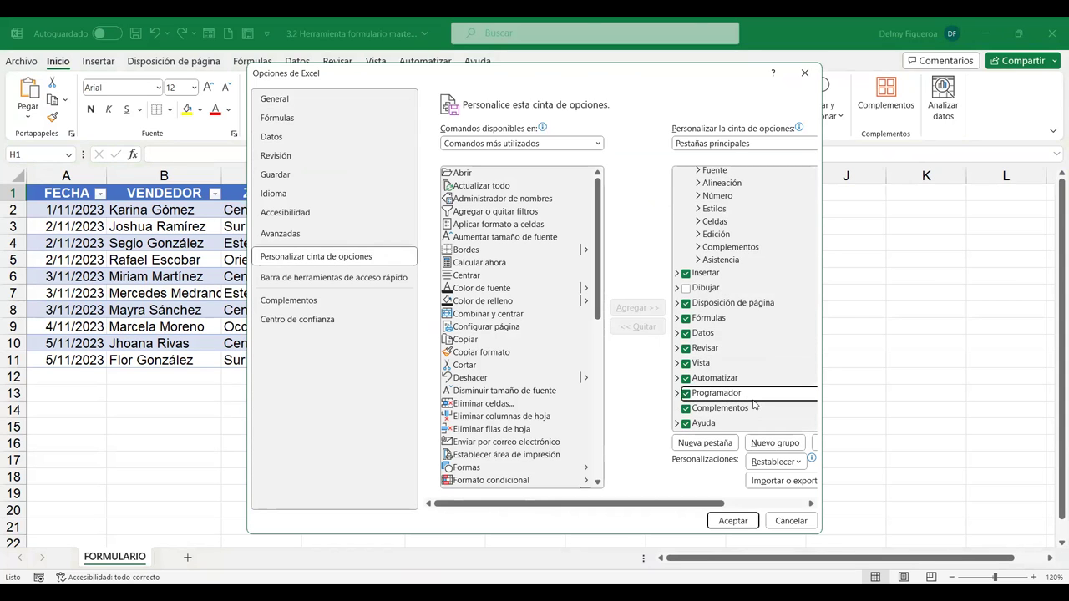
left_click(728, 521)
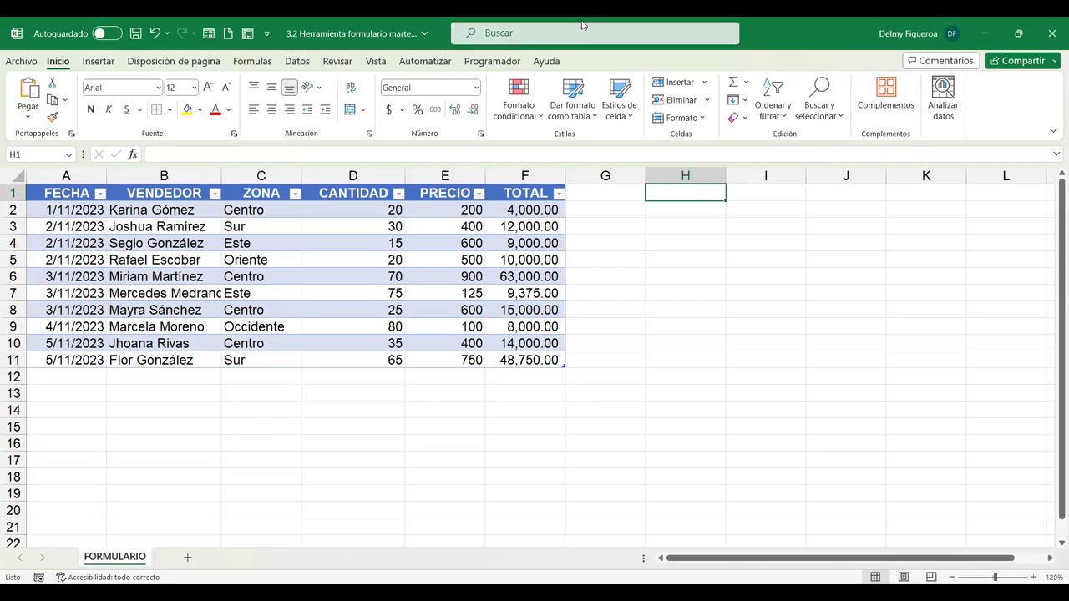
Show the Programador tab's Insertar gallery of form and ActiveX controls
left_click(493, 63)
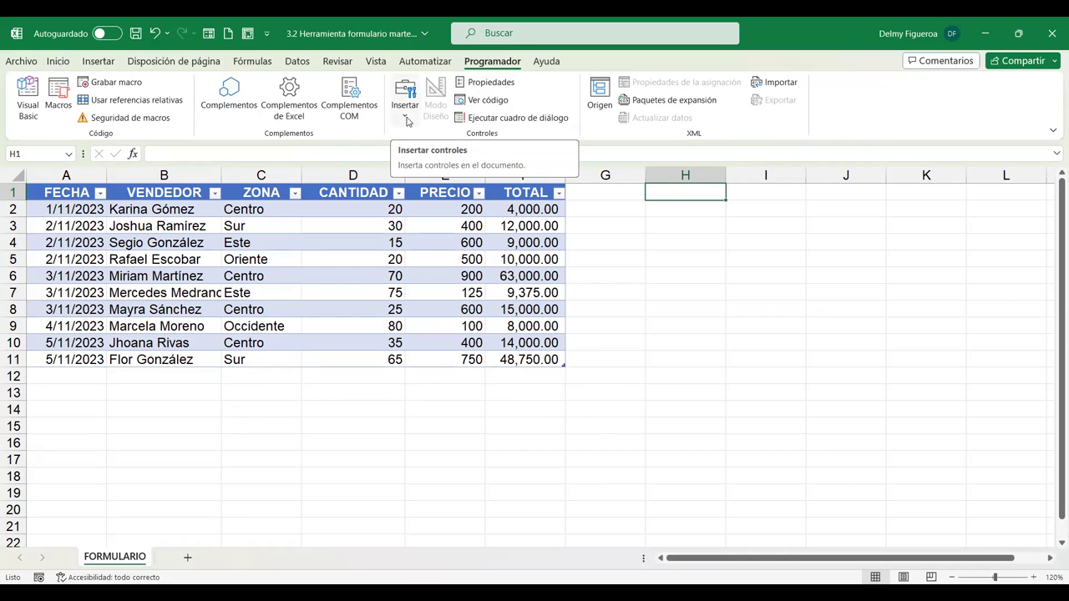
left_click(407, 122)
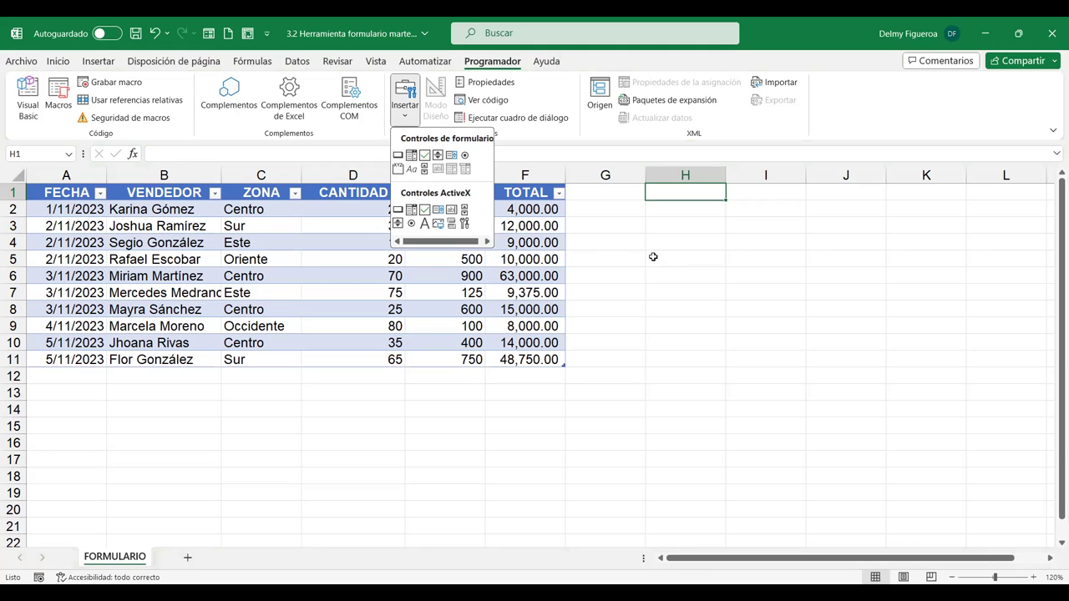
Reopen the Formulario data form from cell D4 of the sales table, showing record 1 of 10
left_click(149, 89)
left_click(209, 35)
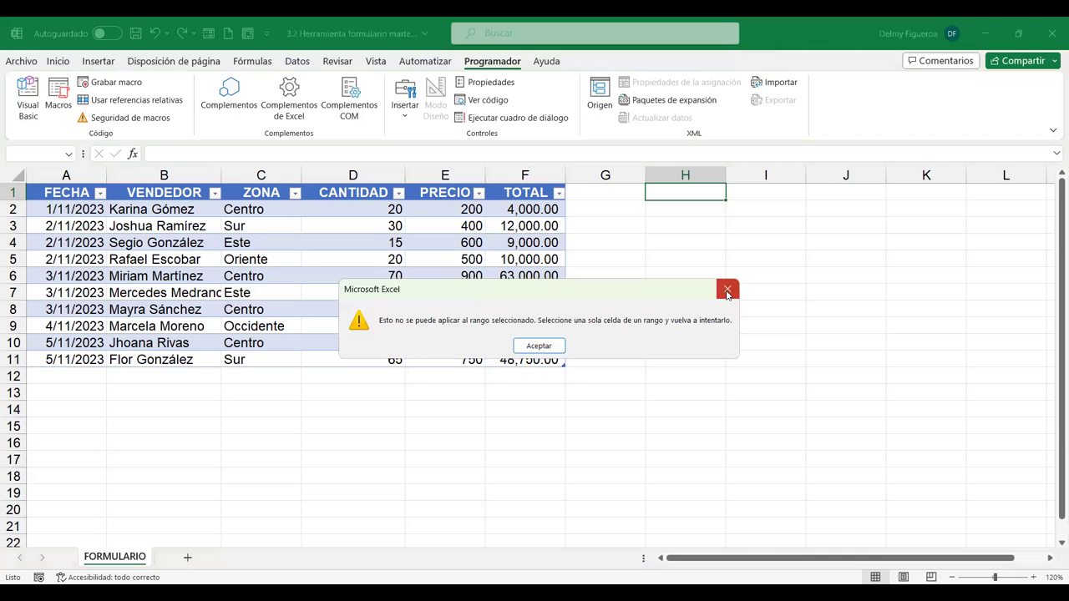
left_click(726, 292)
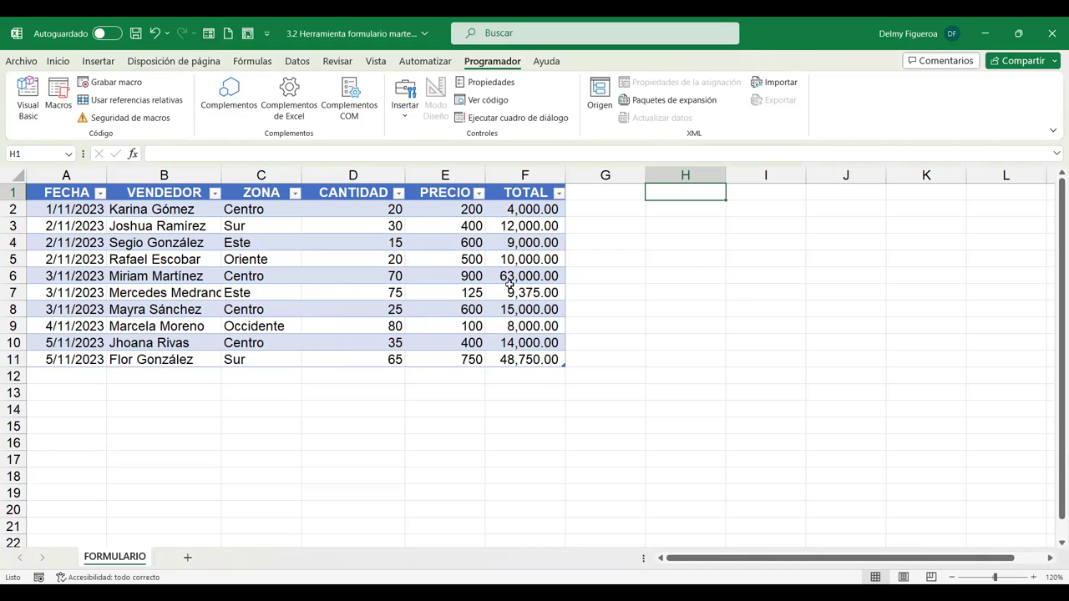
left_click(363, 240)
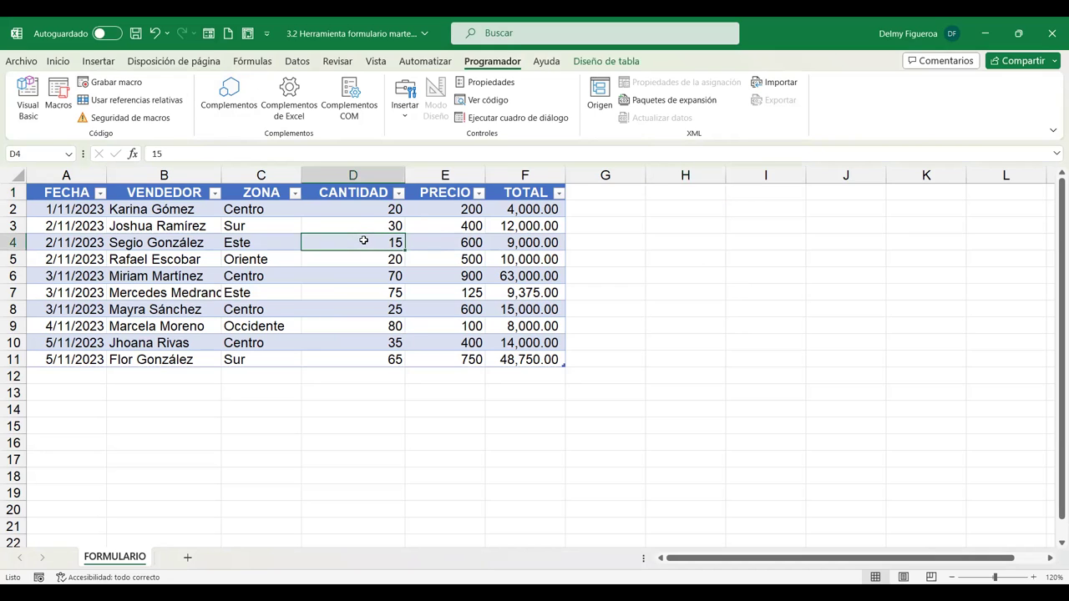
left_click(211, 37)
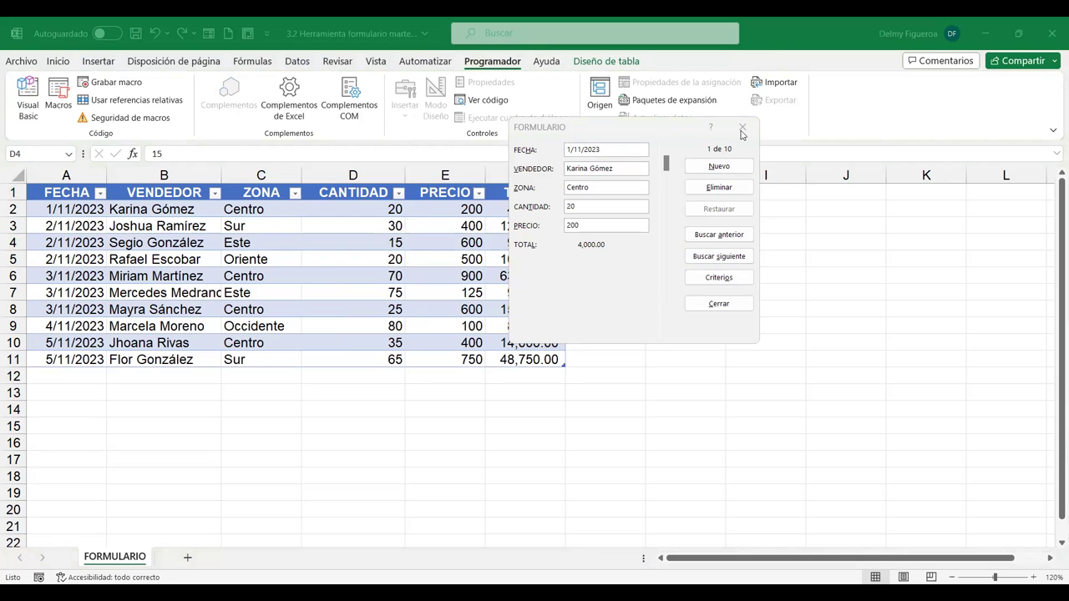
Paste a screenshot of the data form onto the sheet and place it beside the table near G1
left_click(742, 133)
left_click(697, 255)
key("ctrl+v")
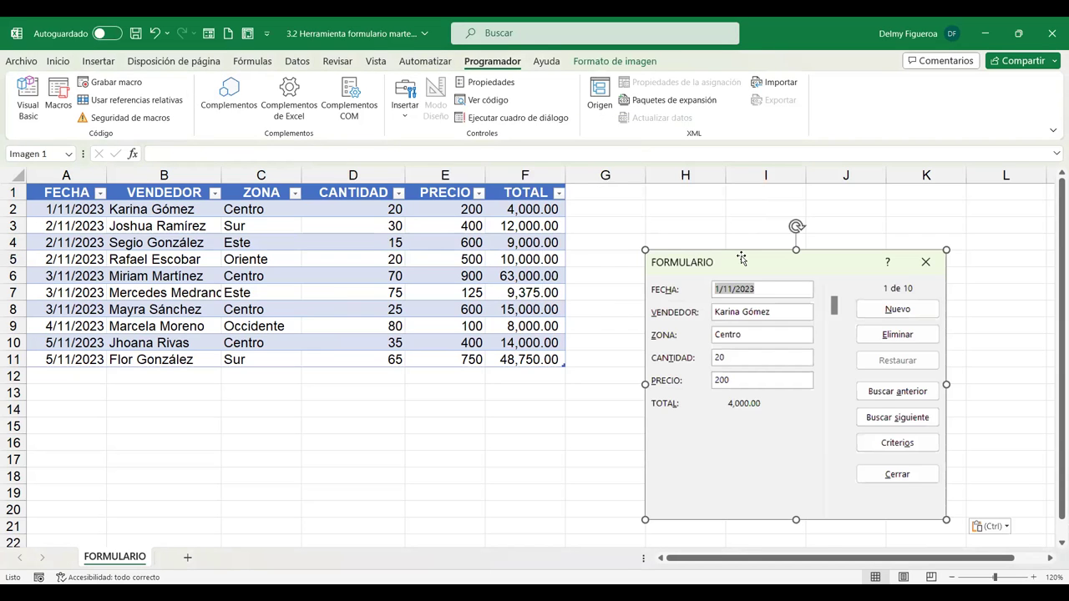
left_click_drag(742, 259, 673, 190)
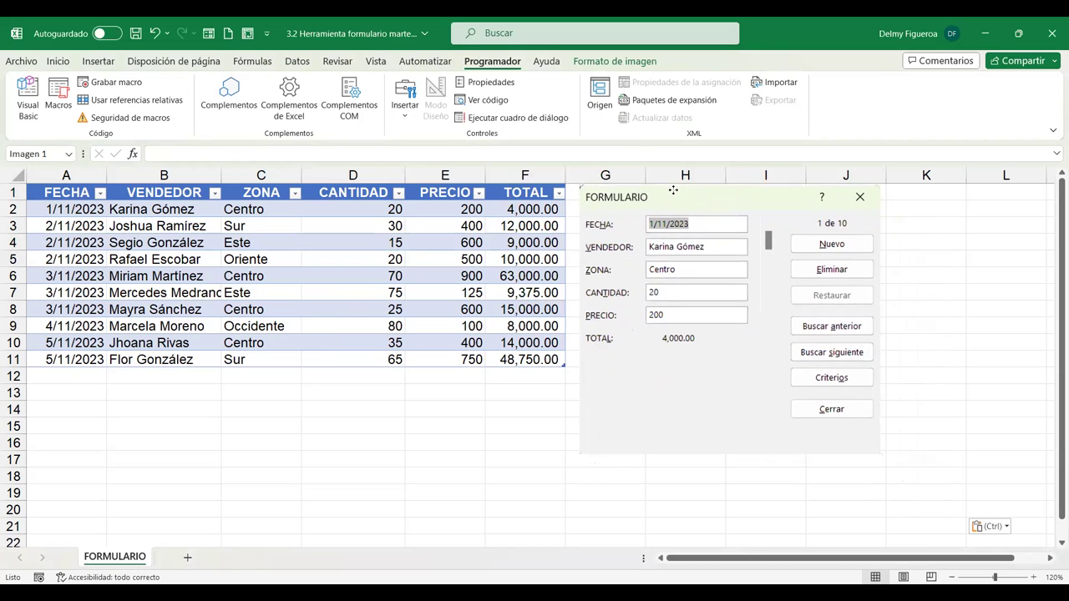
left_click_drag(673, 190, 670, 194)
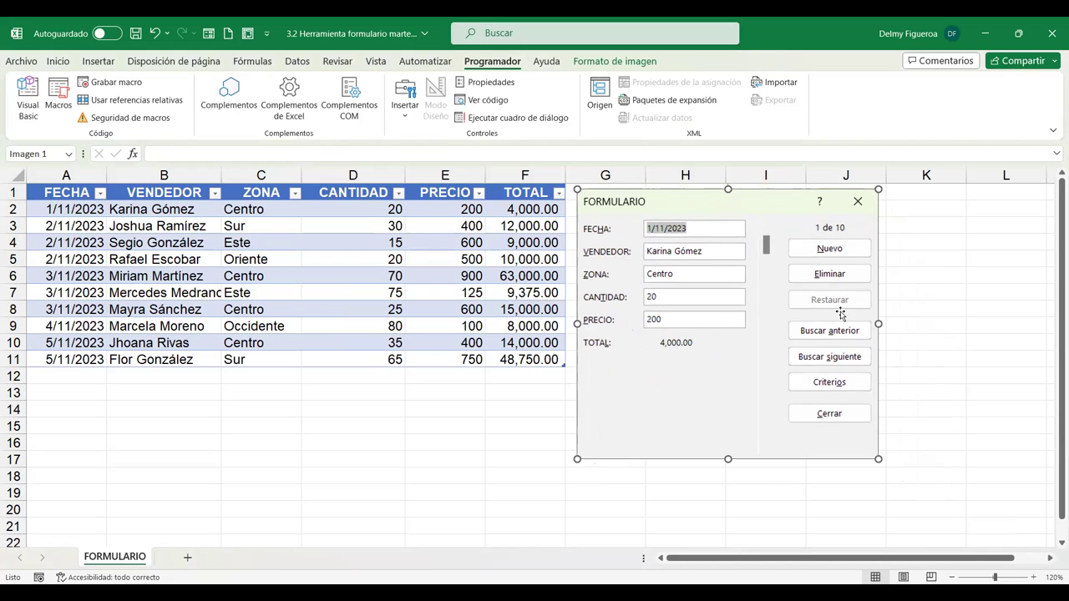
left_click(968, 271)
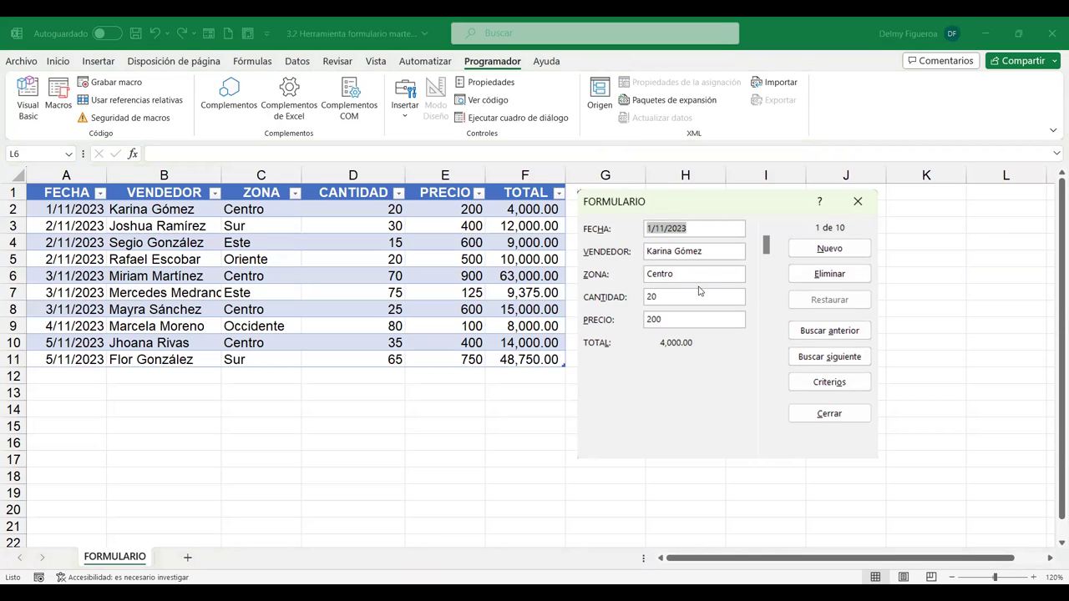
Draw a form-control button below the sales table without assigning a macro
left_click(454, 76)
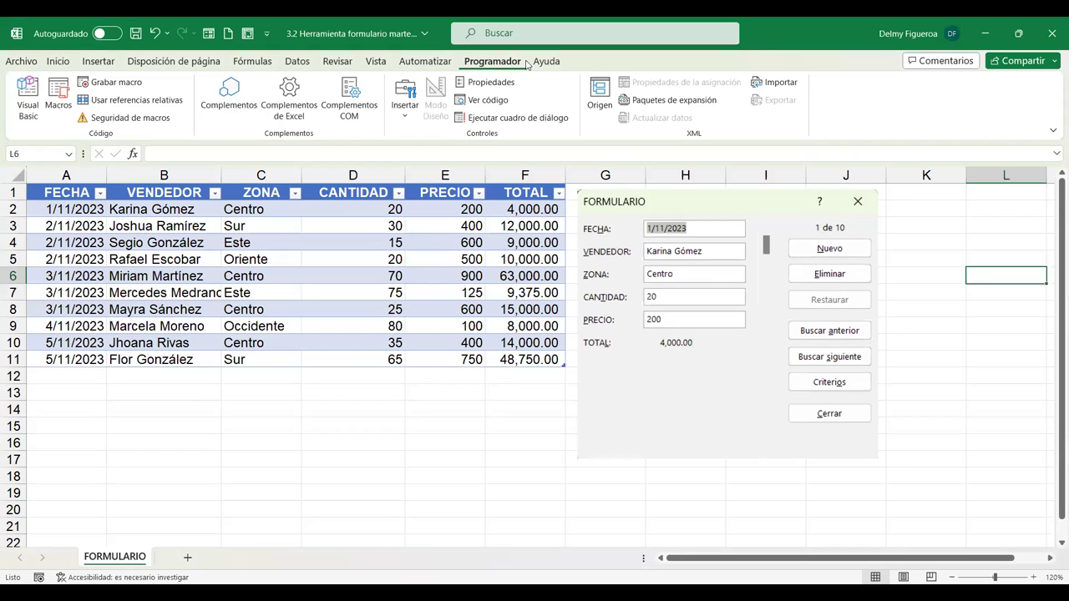
left_click(404, 115)
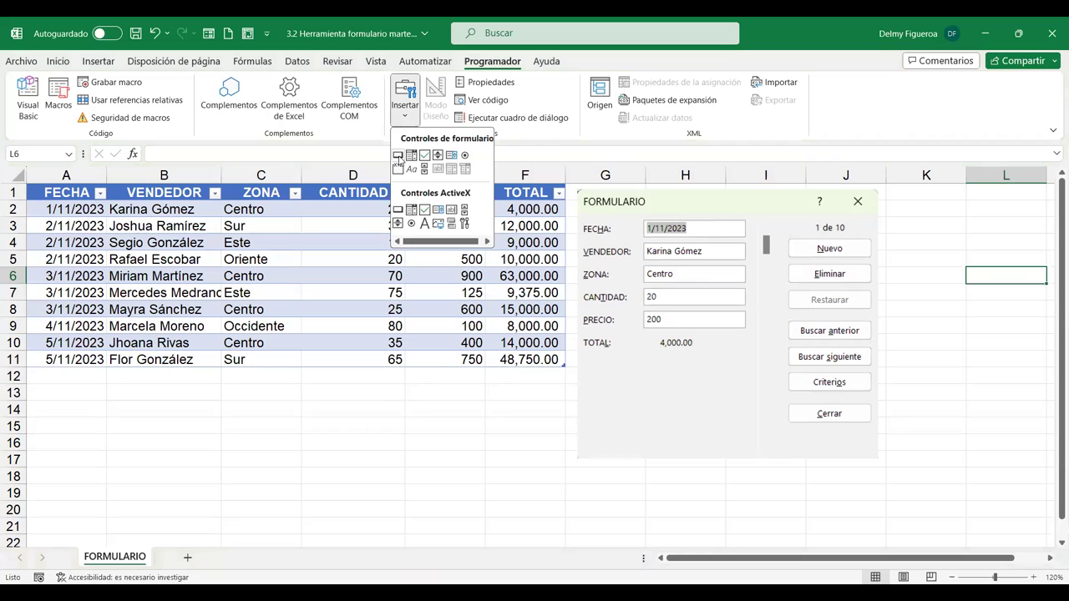
left_click(398, 157)
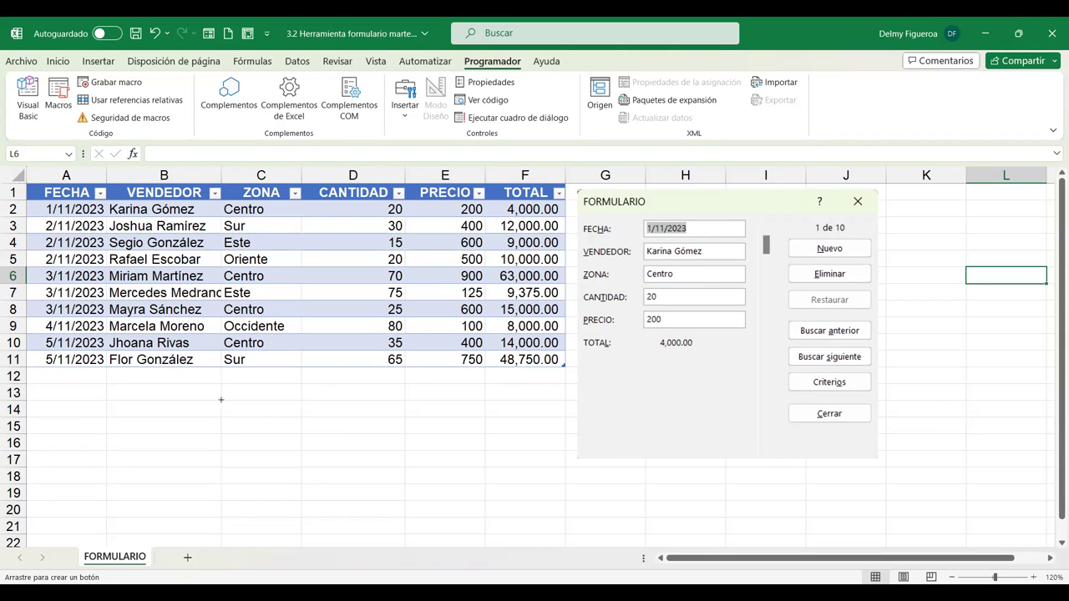
left_click_drag(221, 400, 221, 401)
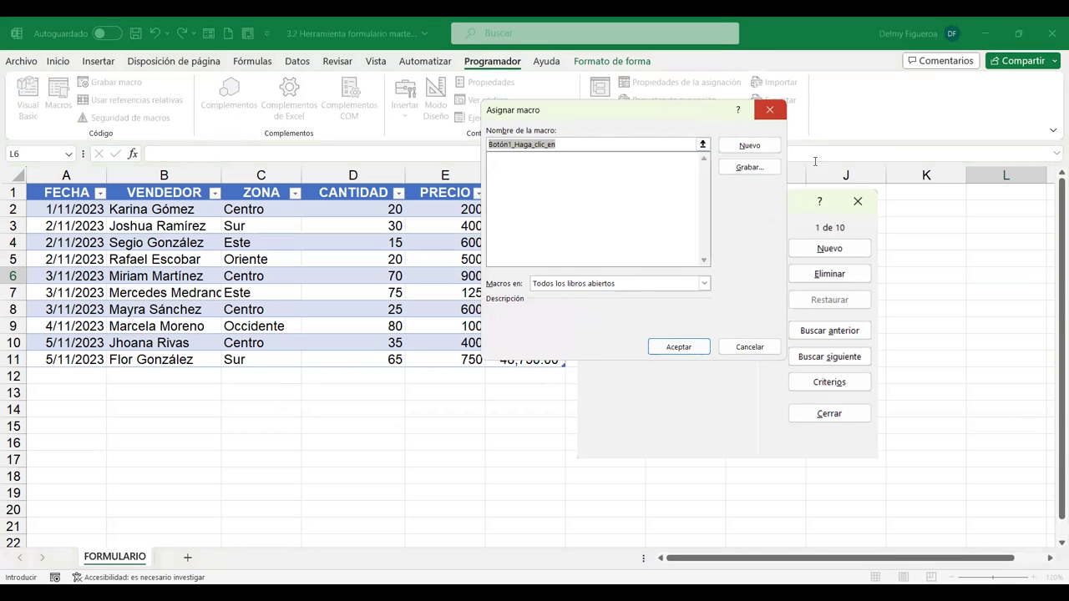
key("Escape")
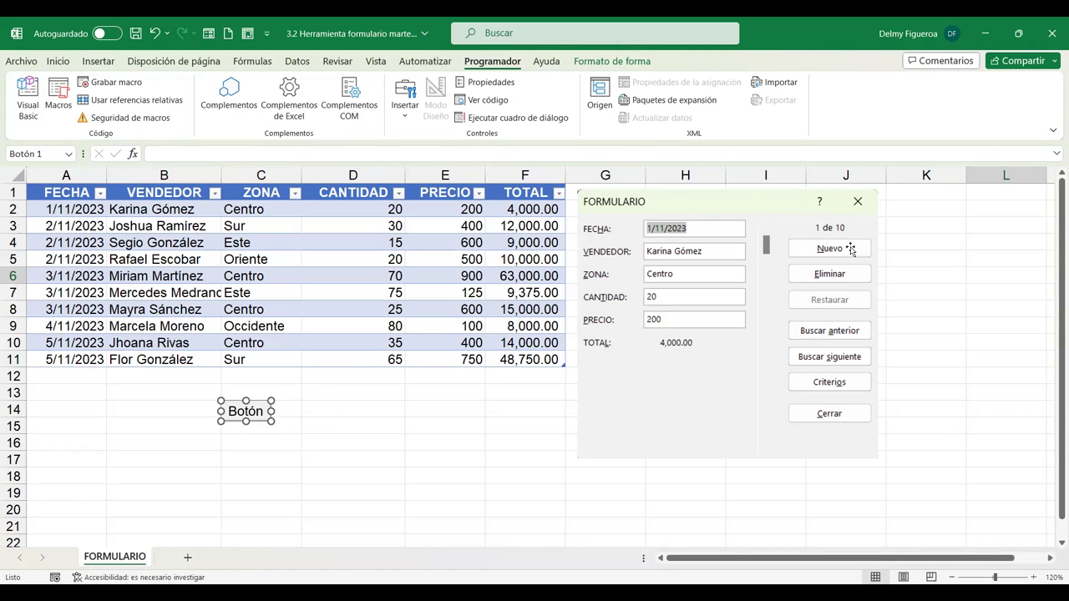
Replace the button's 'Botón 1' caption with 'Nuevo'
left_click(250, 411)
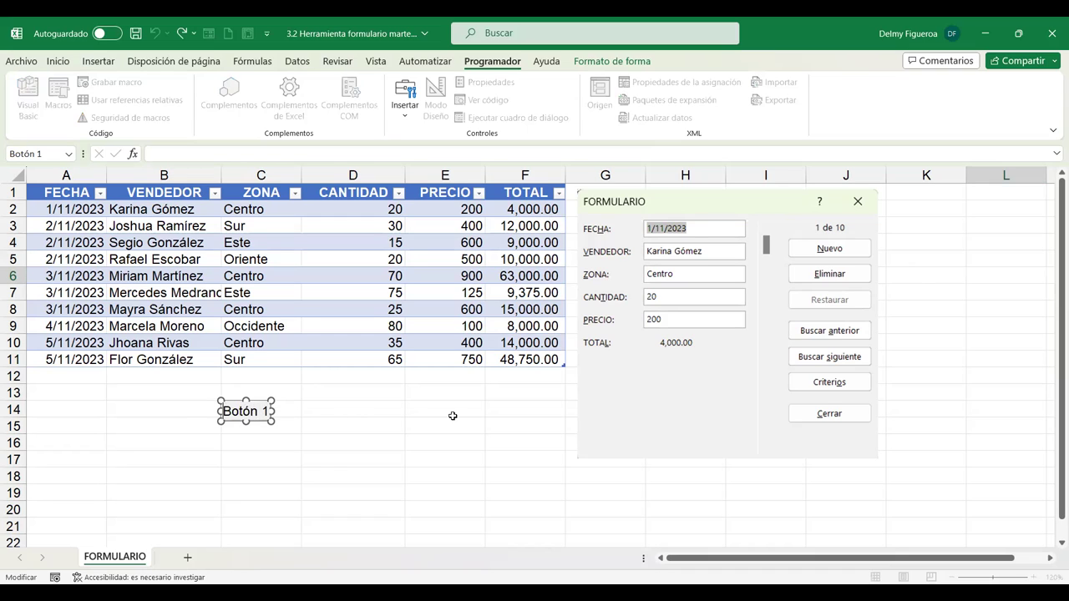
key("Delete")
key("Delete")
key("Delete")
key("Delete")
key("Delete")
key("Delete")
key("Delete")
type("Nuevo")
Draw an ActiveX command button below the Nuevo button across rows 16–17
left_click(363, 423)
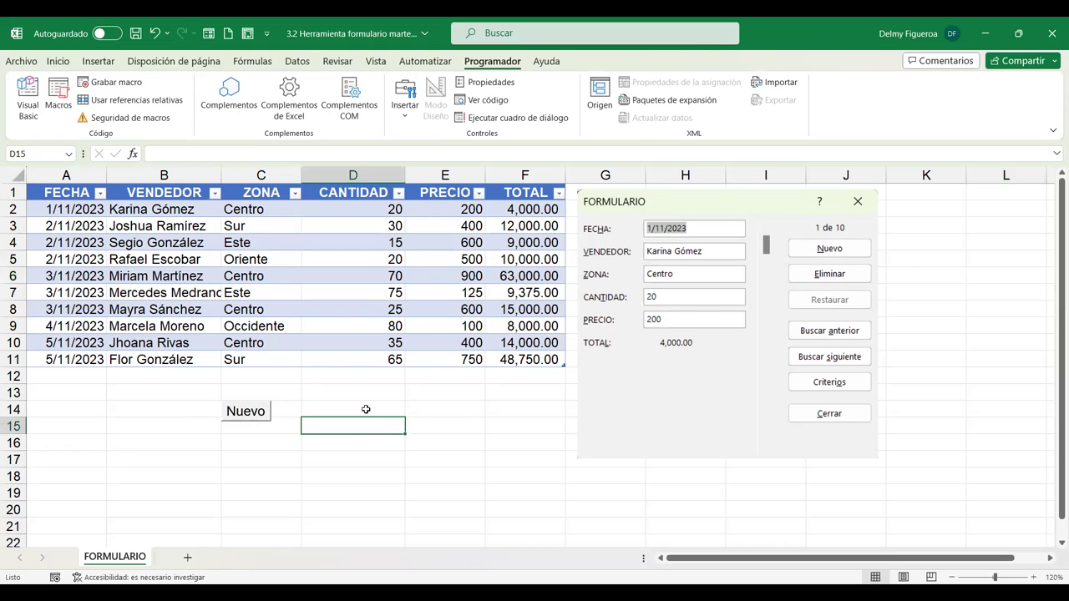
left_click(404, 117)
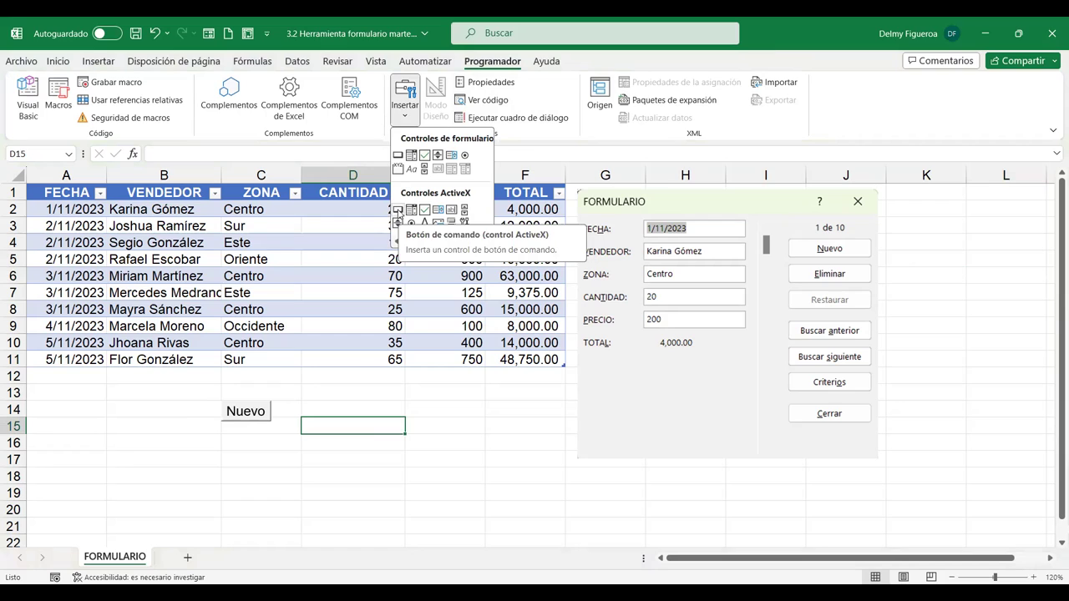
left_click(398, 210)
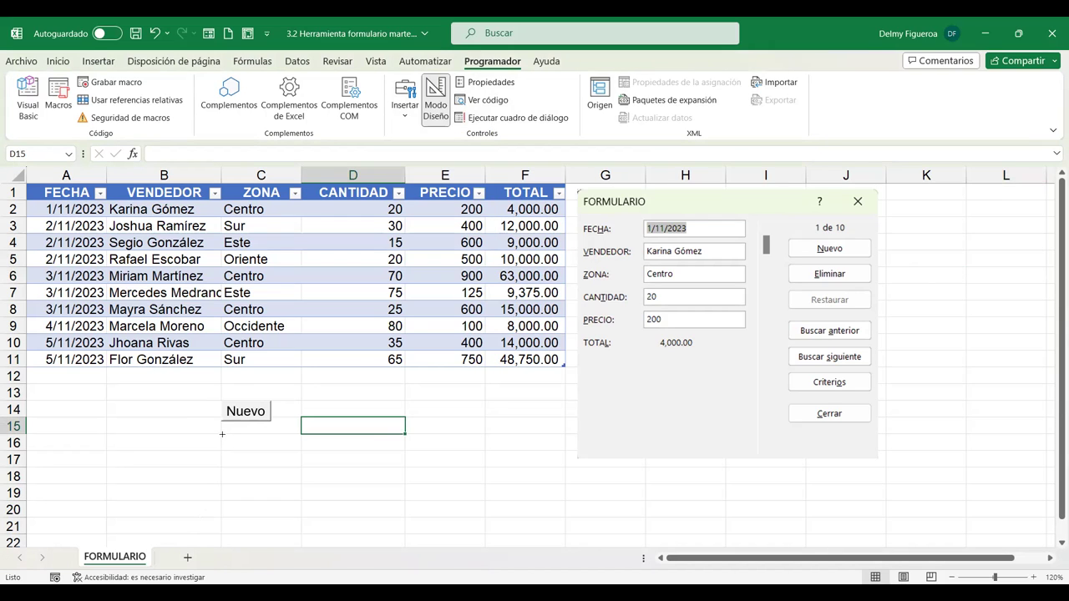
left_click_drag(222, 434, 406, 468)
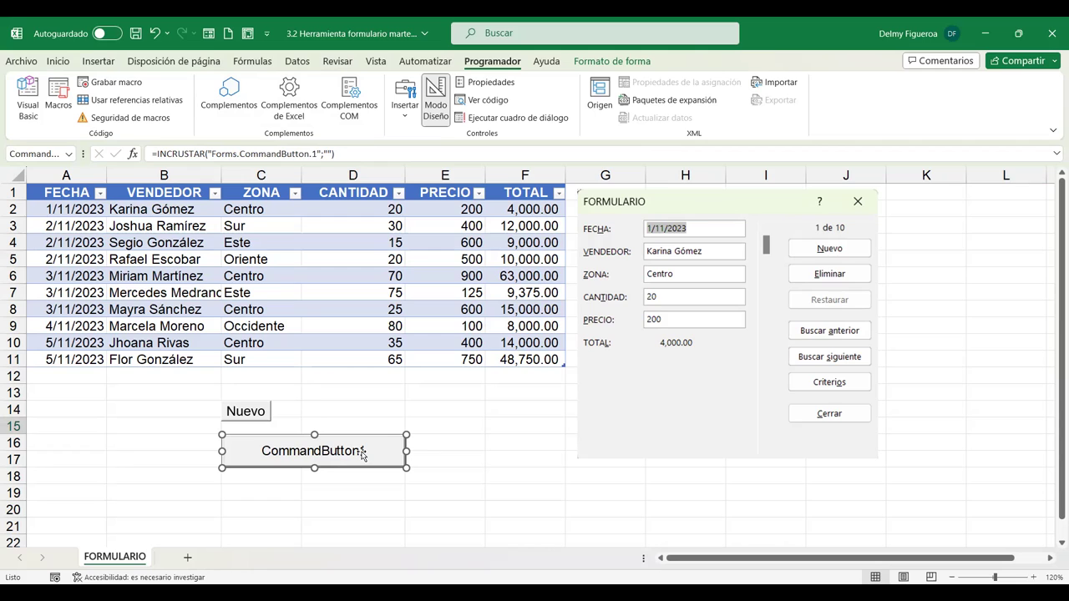
Change the command button's caption from CommandButton1 to 'Eliminar'
right_click(366, 453)
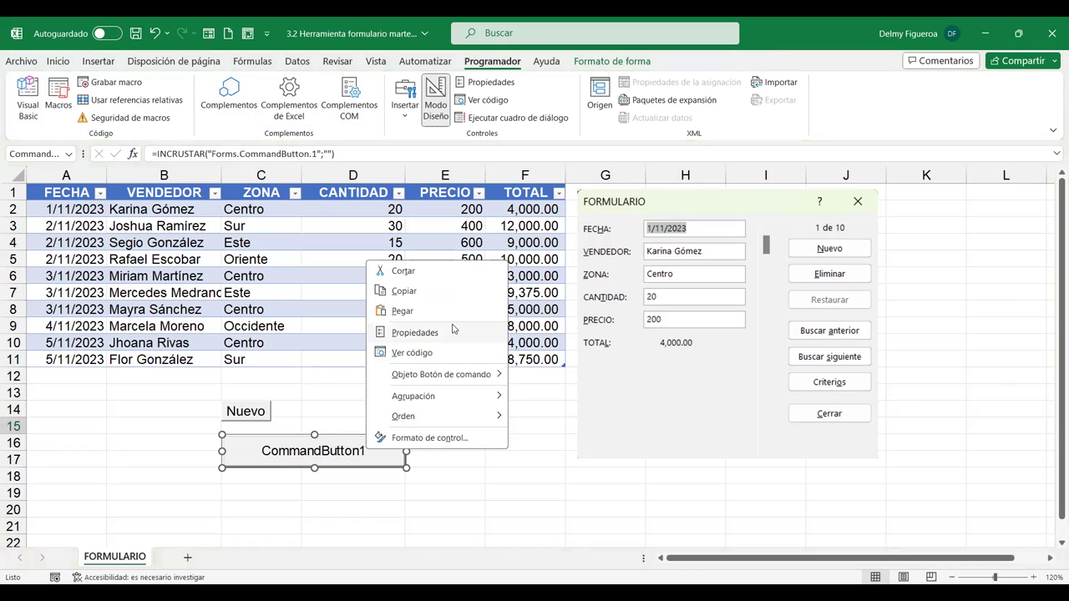
mouse_move(441, 374)
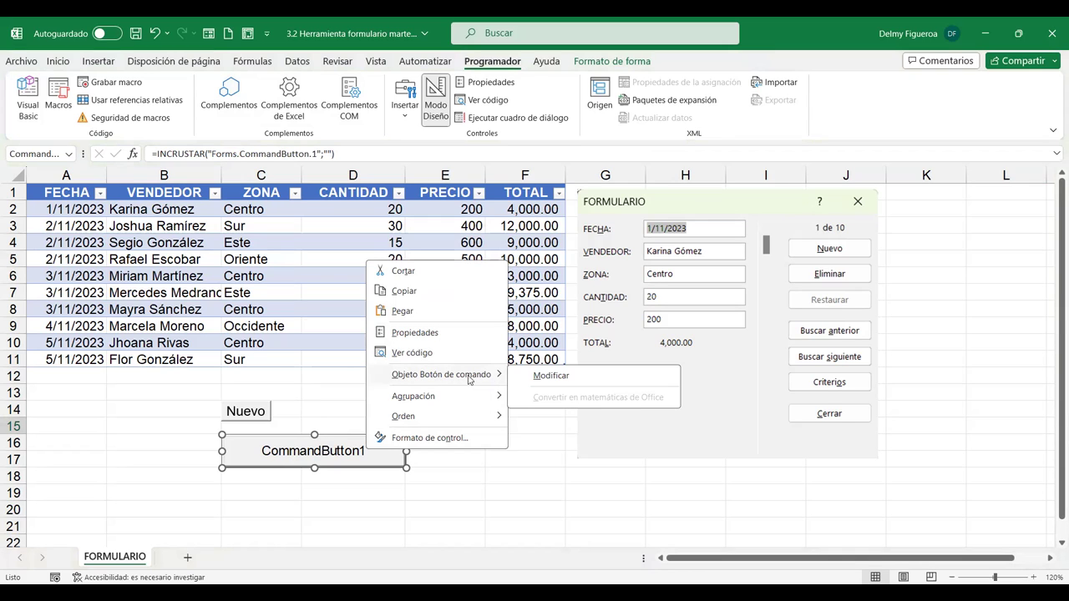
left_click(570, 376)
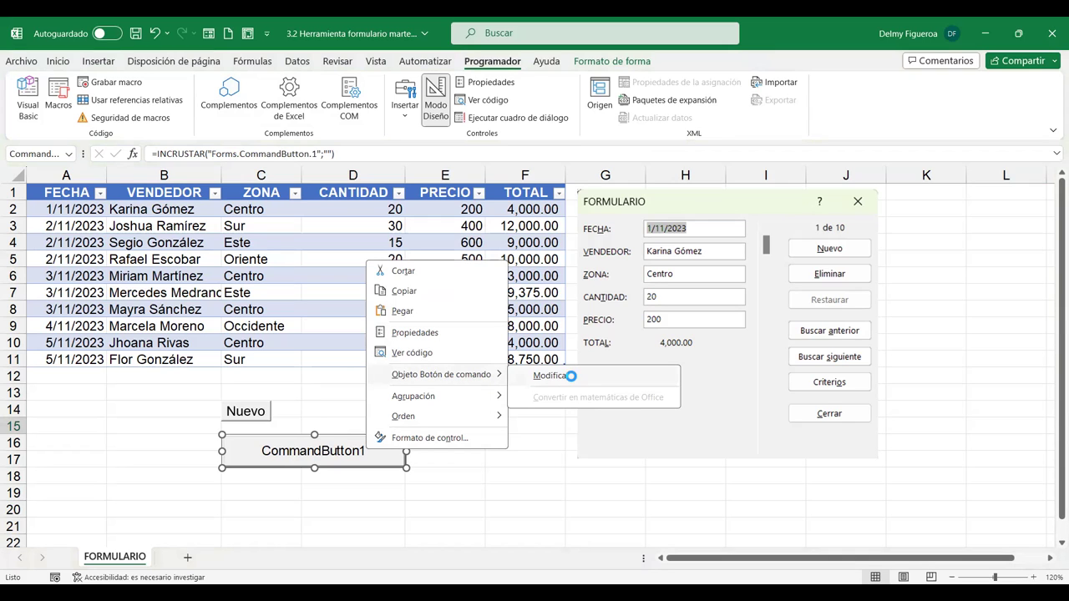
key("BackSpace")
key("BackSpace")
key("BackSpace")
key("BackSpace")
key("BackSpace")
key("BackSpace")
key("BackSpace")
key("BackSpace")
key("BackSpace")
key("BackSpace")
key("BackSpace")
key("BackSpace")
type("Eliminar")
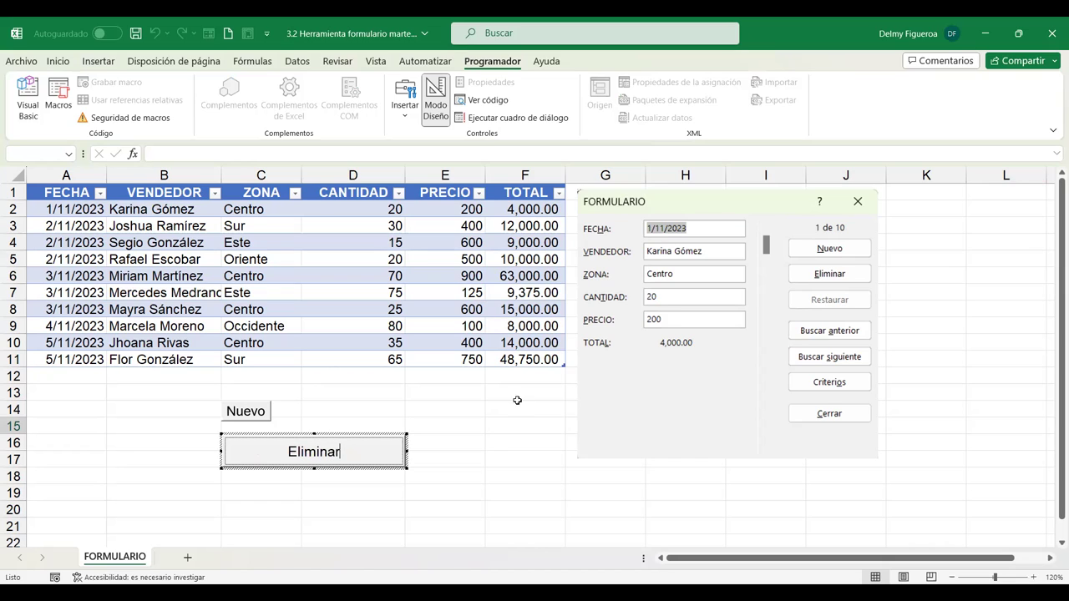
left_click(489, 448)
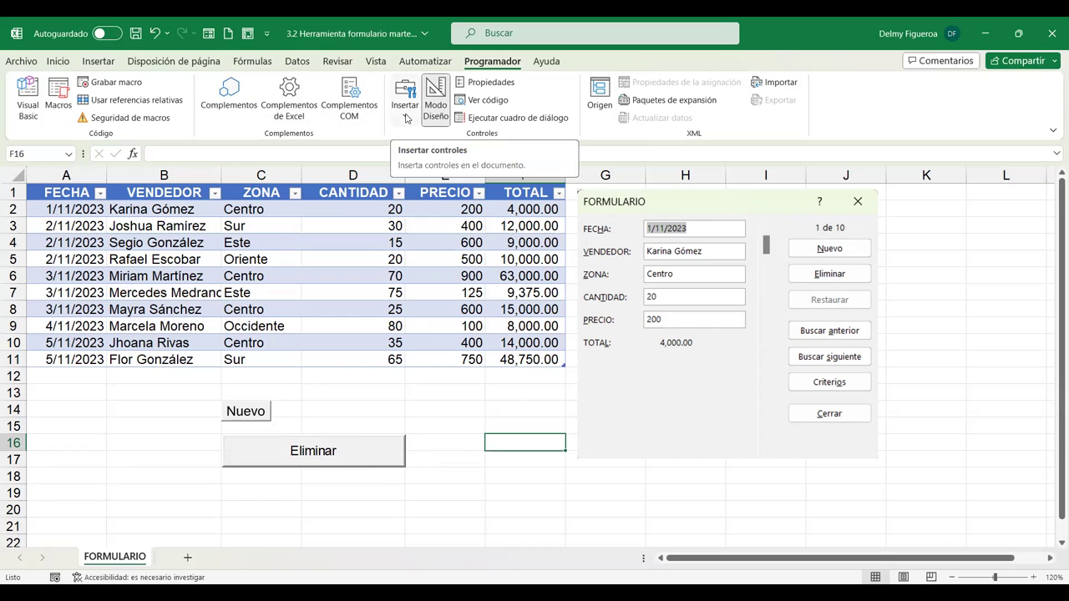
Draw a form-control drop-down list below the Eliminar button
left_click(407, 118)
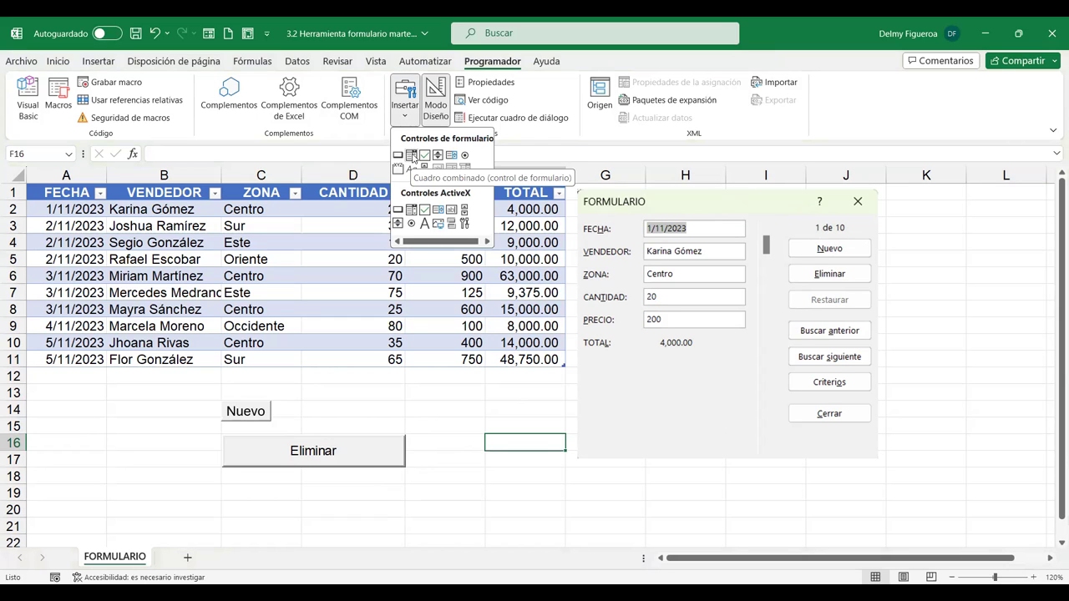
left_click(411, 155)
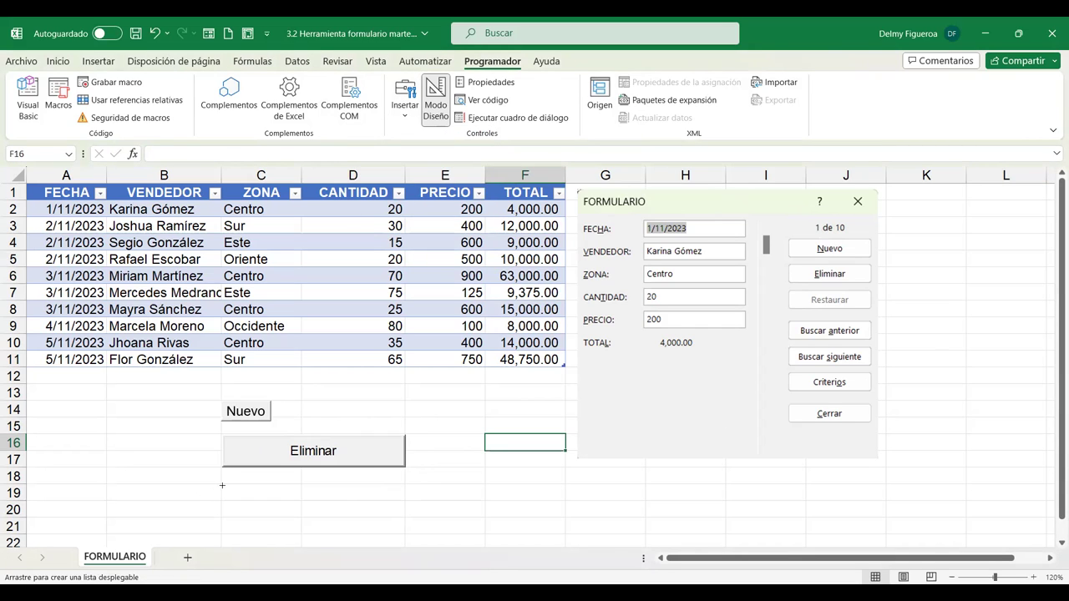
left_click_drag(222, 486, 302, 567)
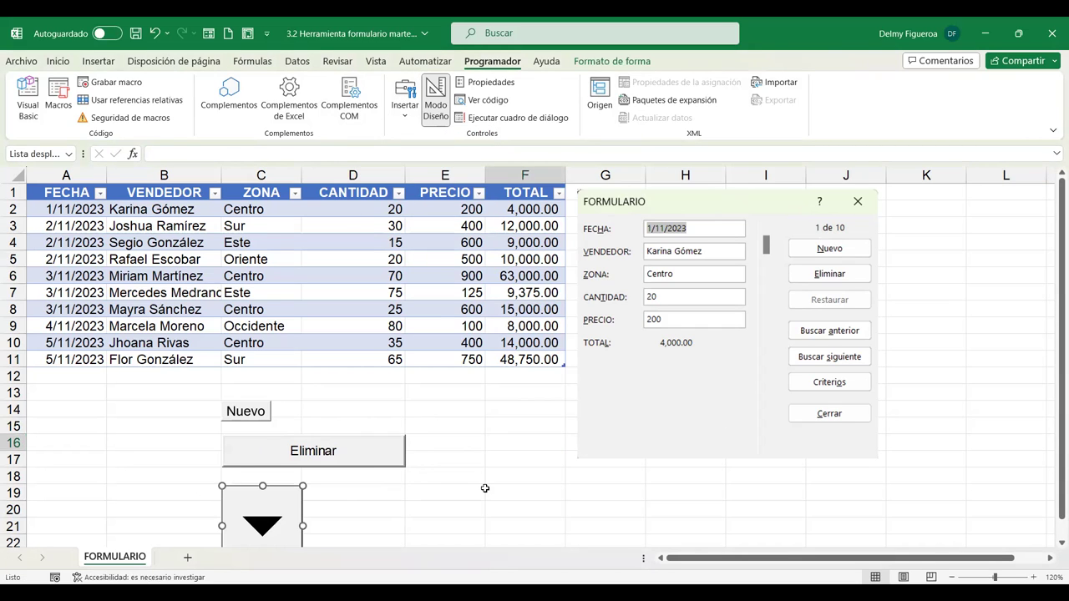
scroll(484, 487, "down", 3)
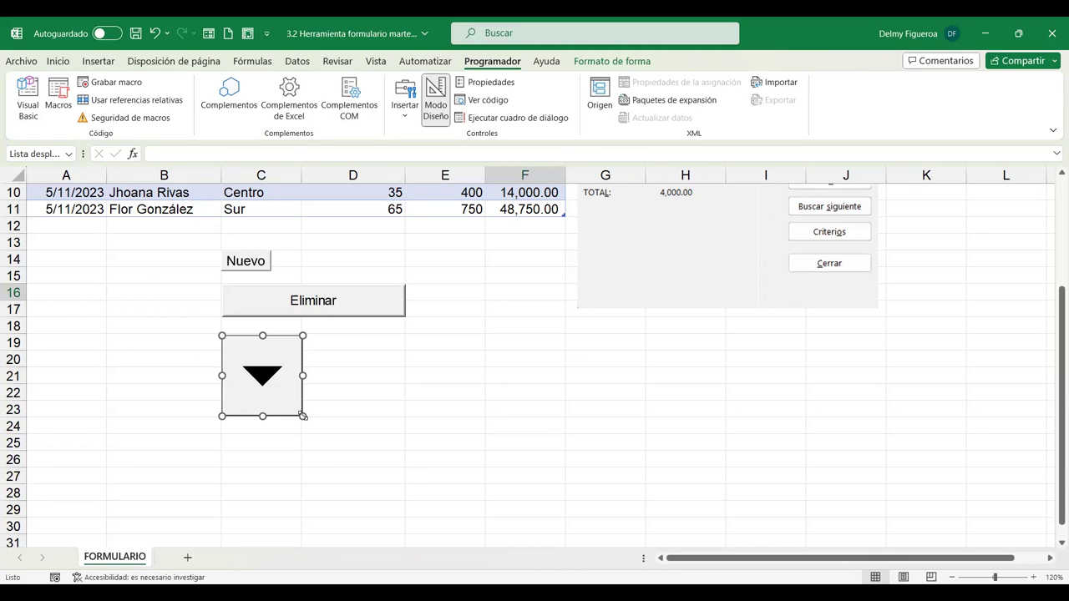
Undo a stray move and shrink the drop-down list to fit rows 19–20
left_click_drag(297, 414, 282, 408)
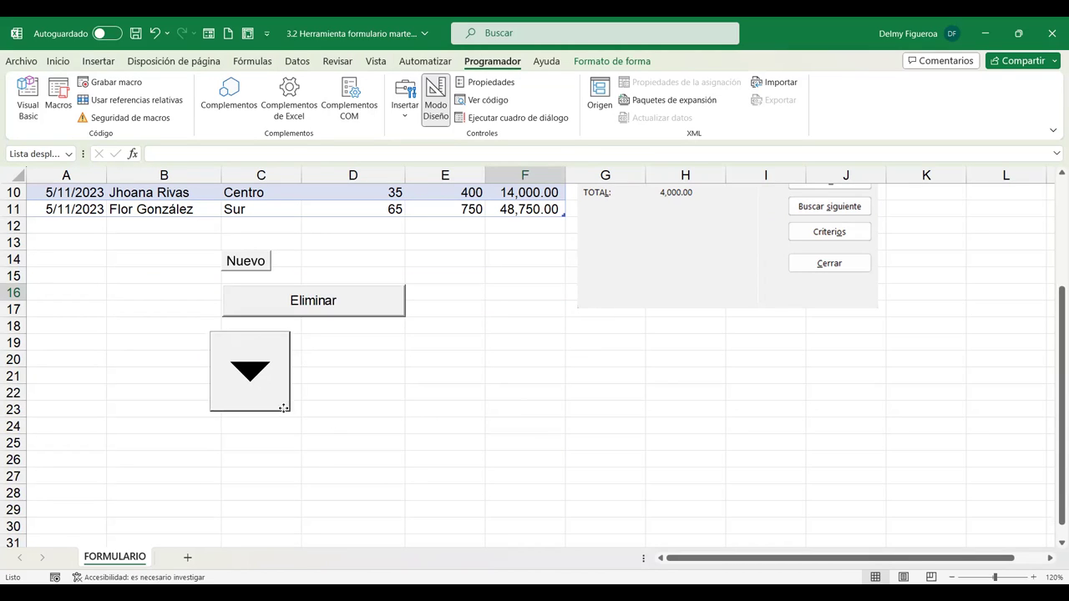
key("ctrl+z")
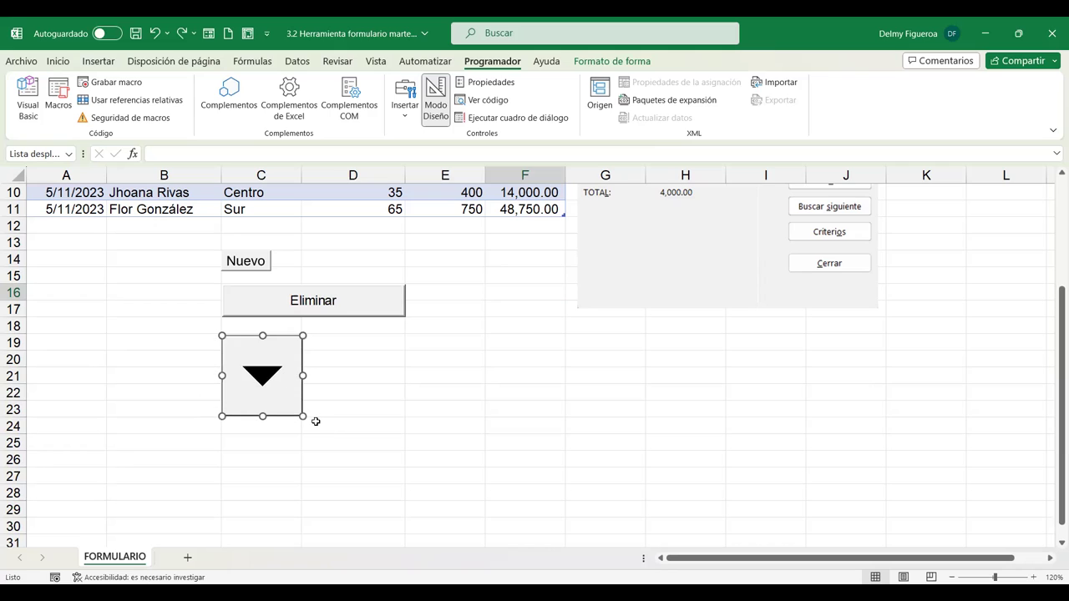
left_click_drag(302, 413, 239, 361)
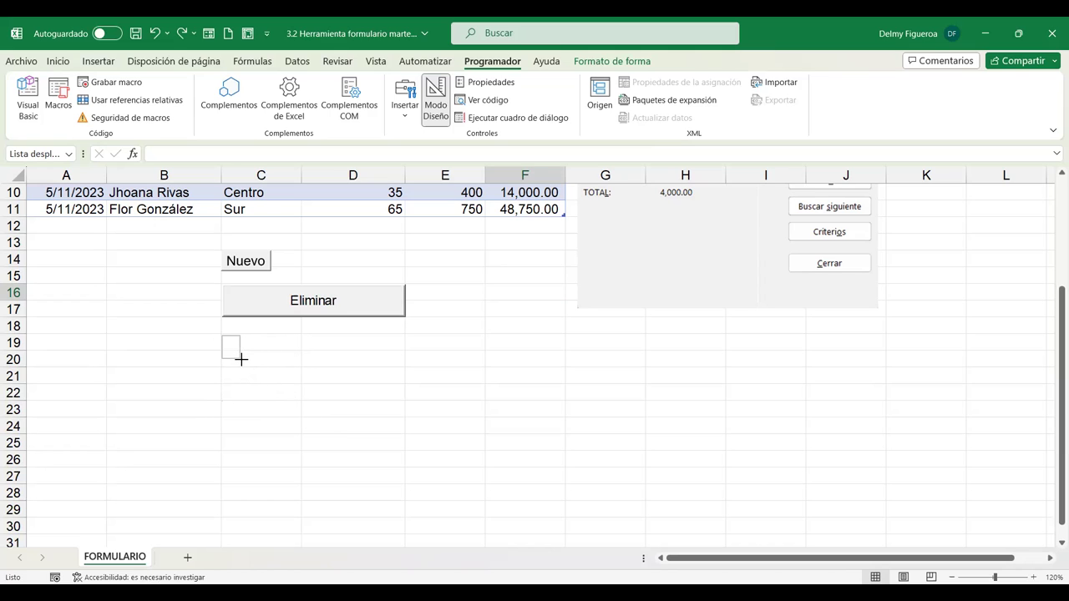
left_click_drag(241, 360, 242, 360)
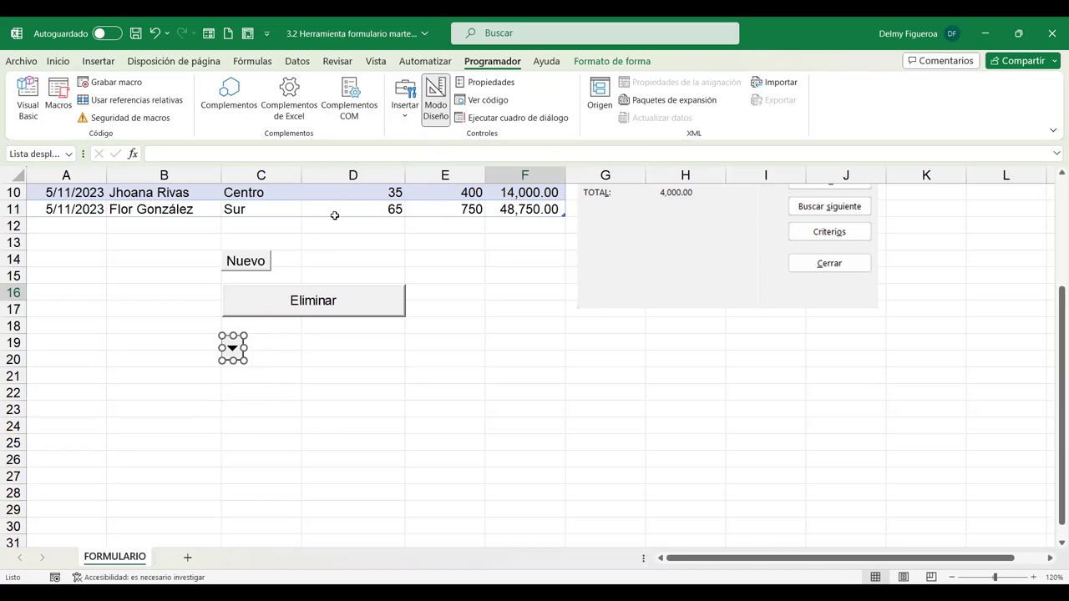
left_click(405, 117)
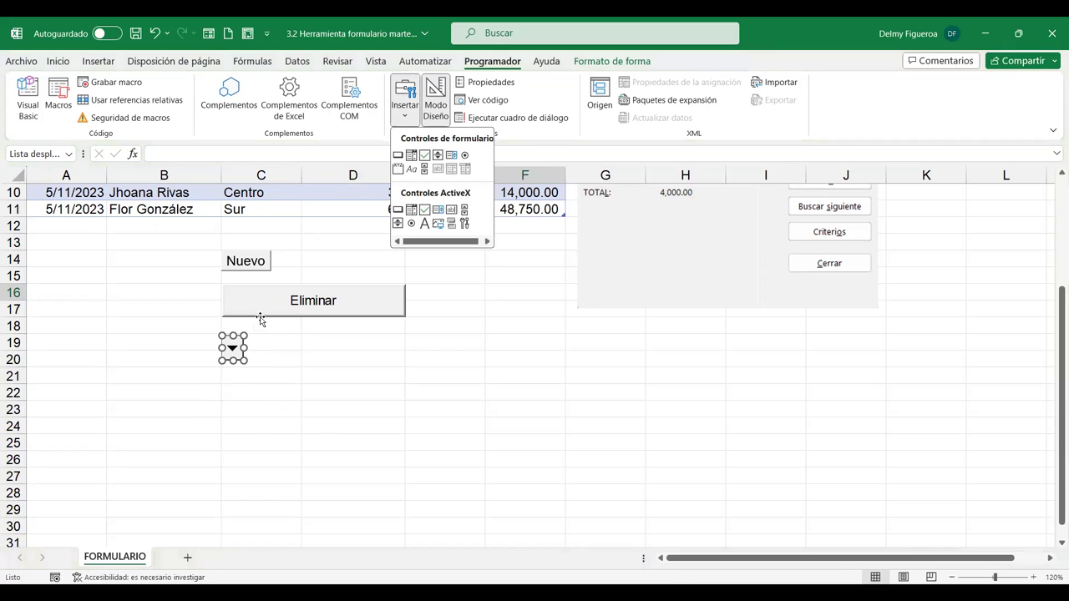
left_click(242, 359)
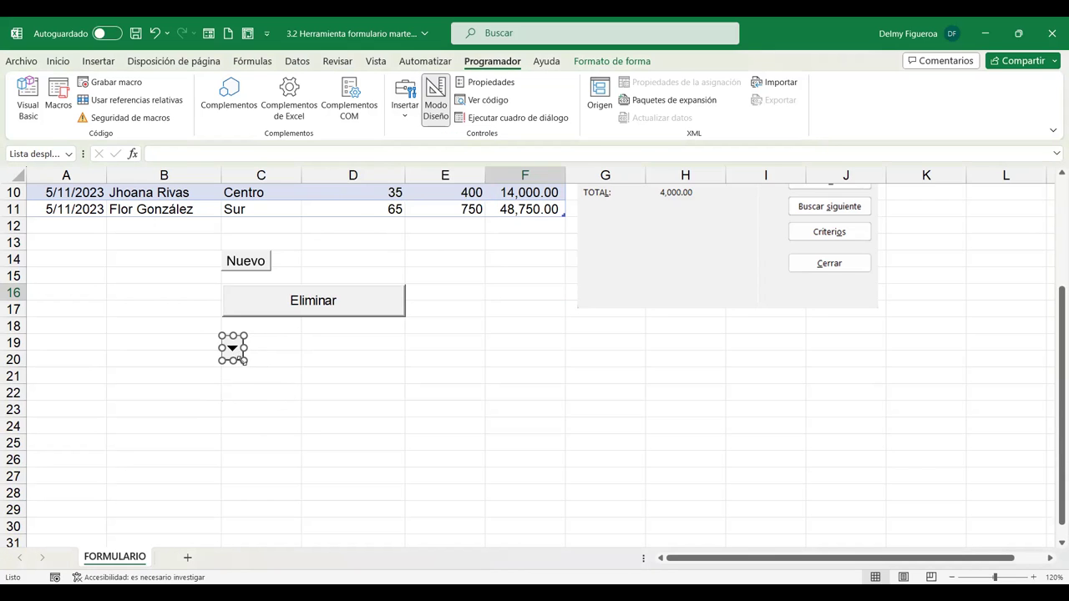
left_click(410, 119)
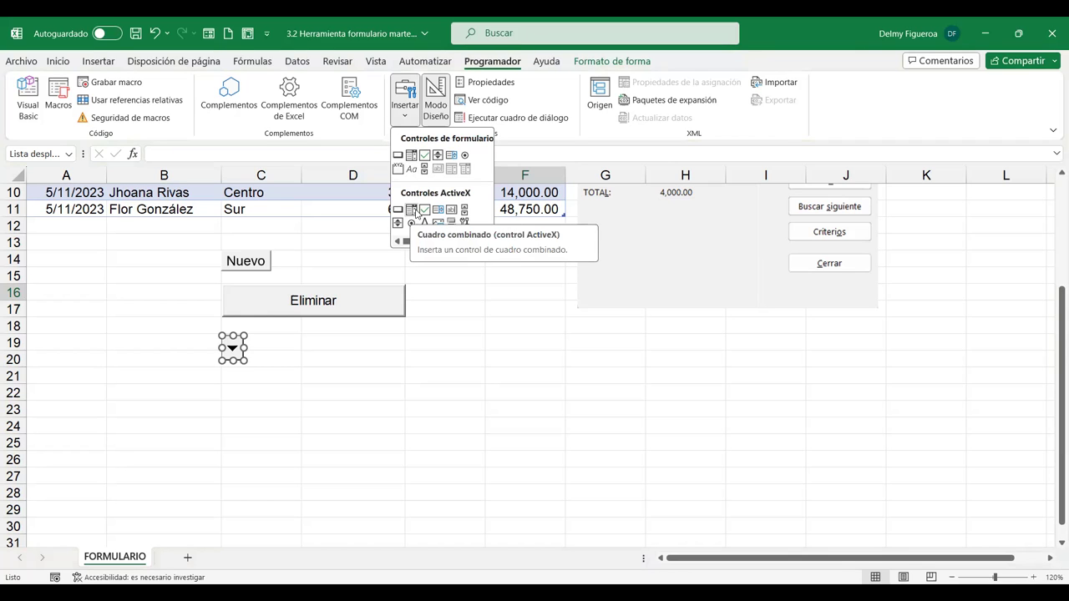
Draw an ActiveX combo box (ComboBox1) across rows 22–23
left_click(412, 211)
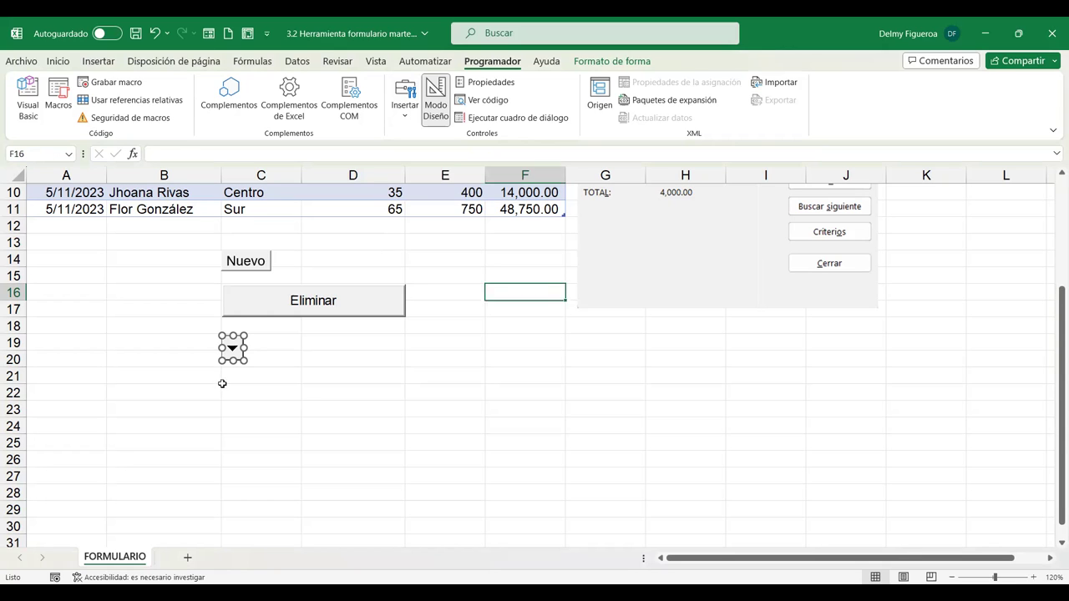
left_click_drag(222, 384, 303, 404)
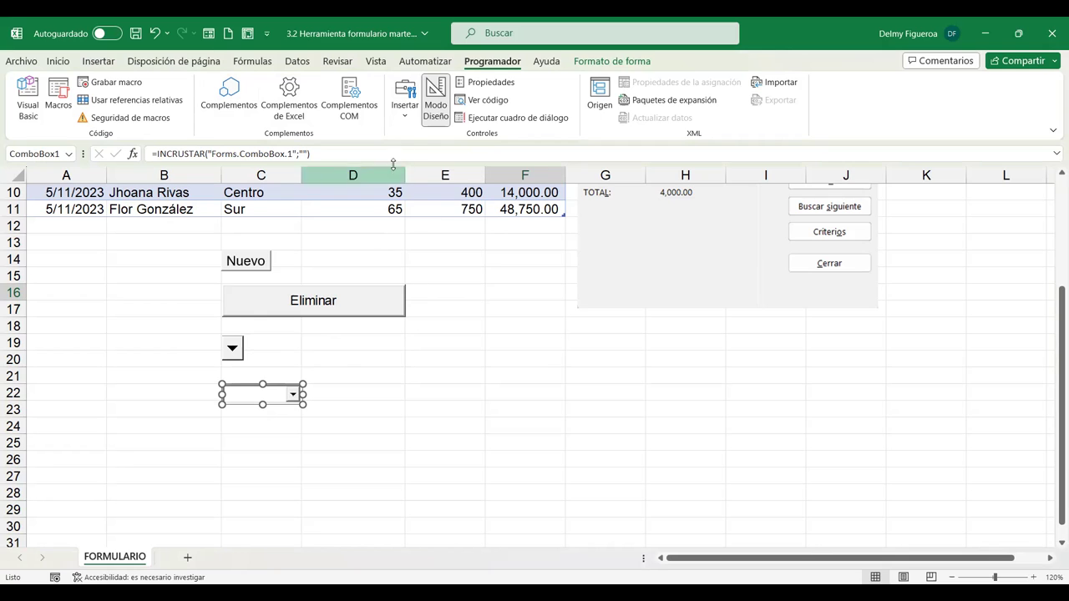
Place a form-control checkbox at row 25 and edit its label to 'Soltero'
left_click(408, 119)
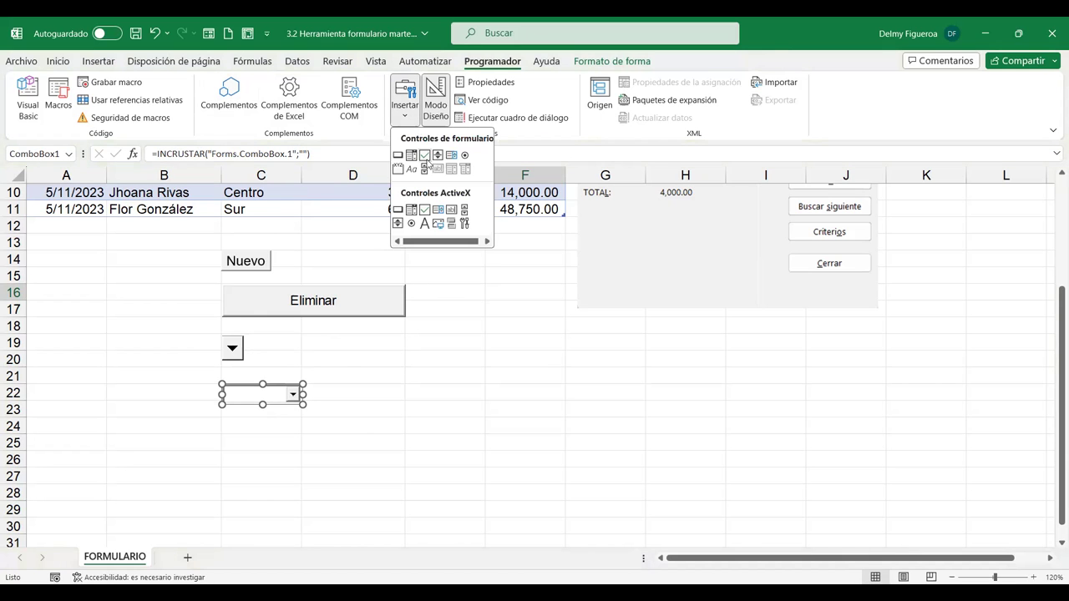
left_click(426, 158)
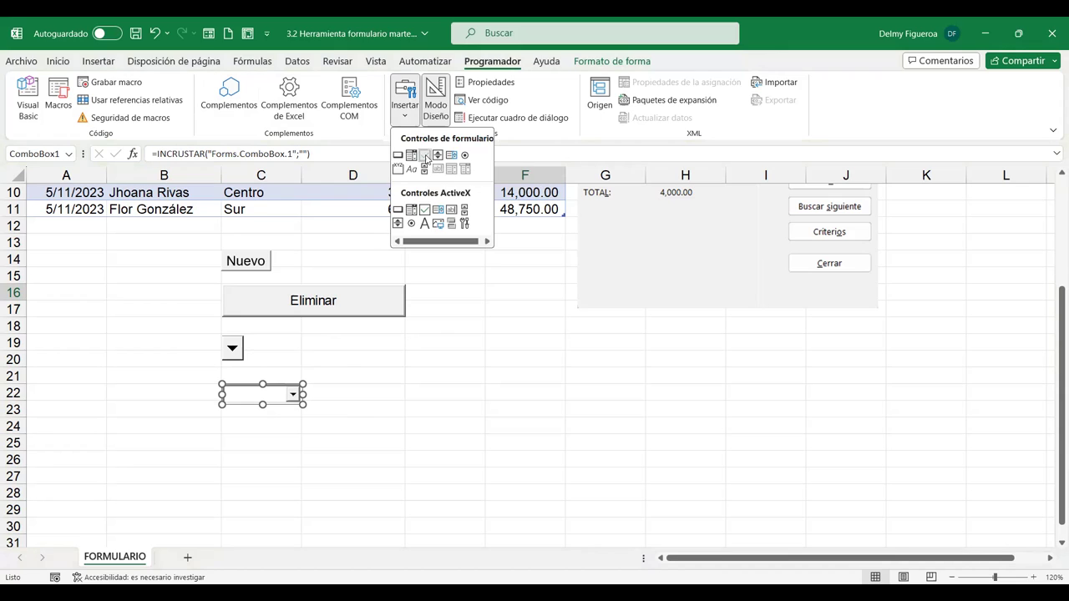
left_click(222, 433)
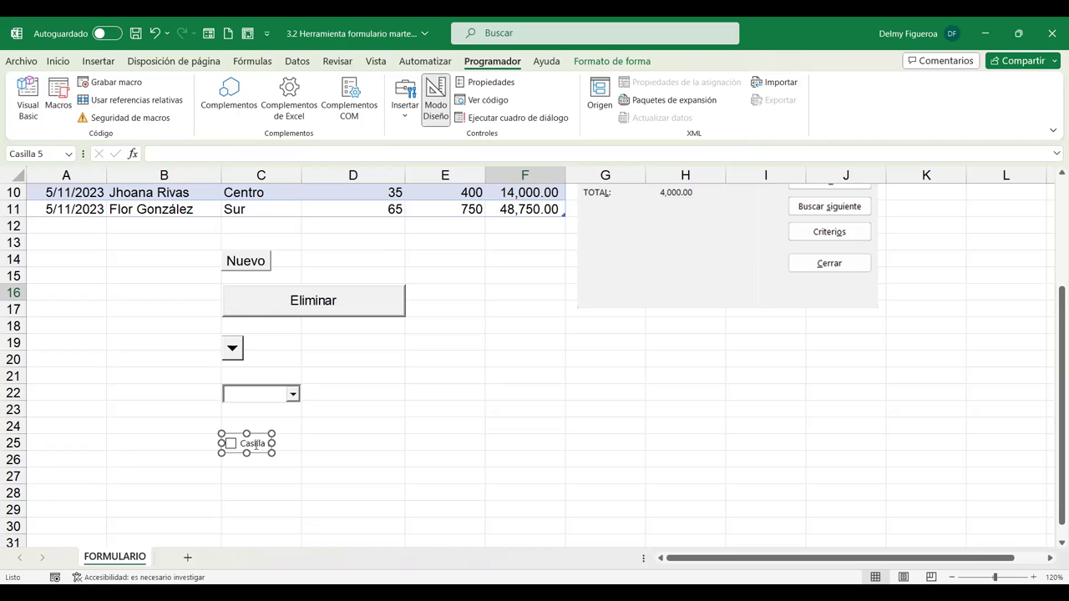
left_click(254, 444)
left_click_drag(243, 443, 274, 443)
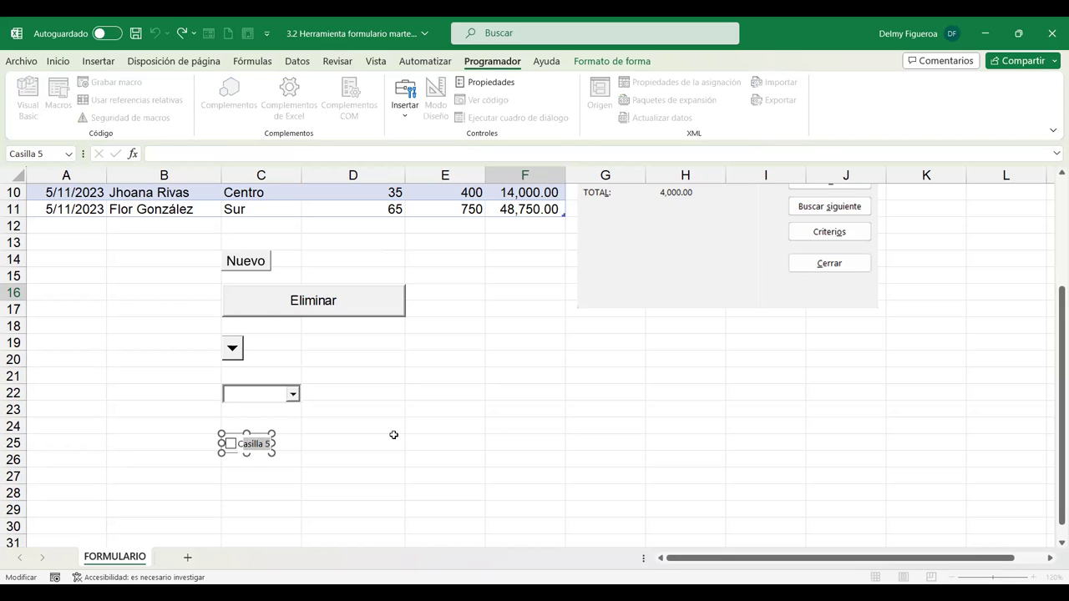
key("BackSpace")
type("oltero")
left_click(393, 435)
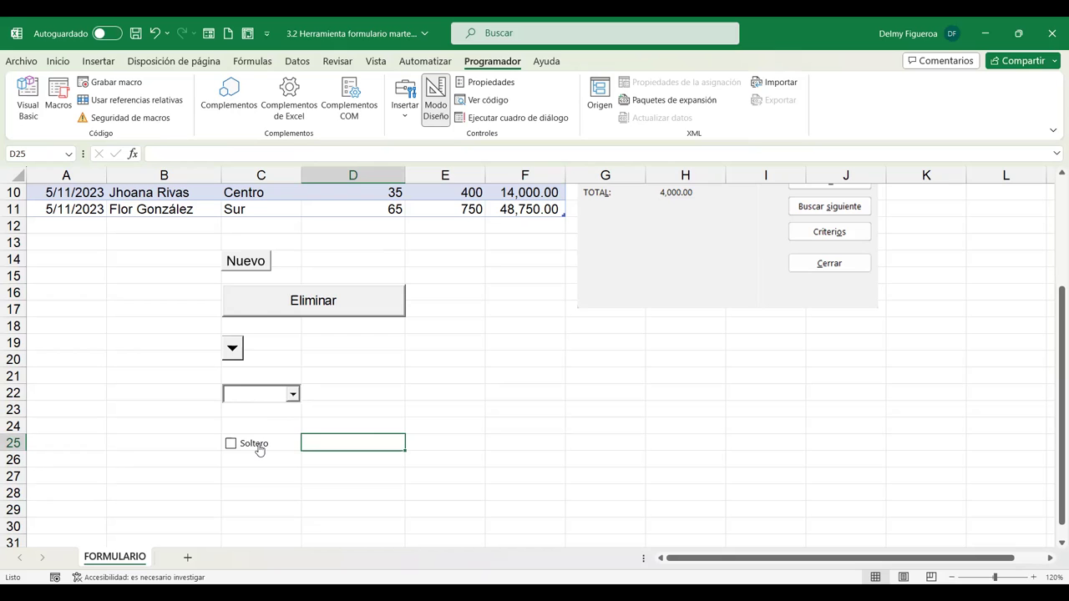
Duplicate the Soltero checkbox with Ctrl+D and line the copy up beneath it
left_click(260, 448)
right_click(260, 447)
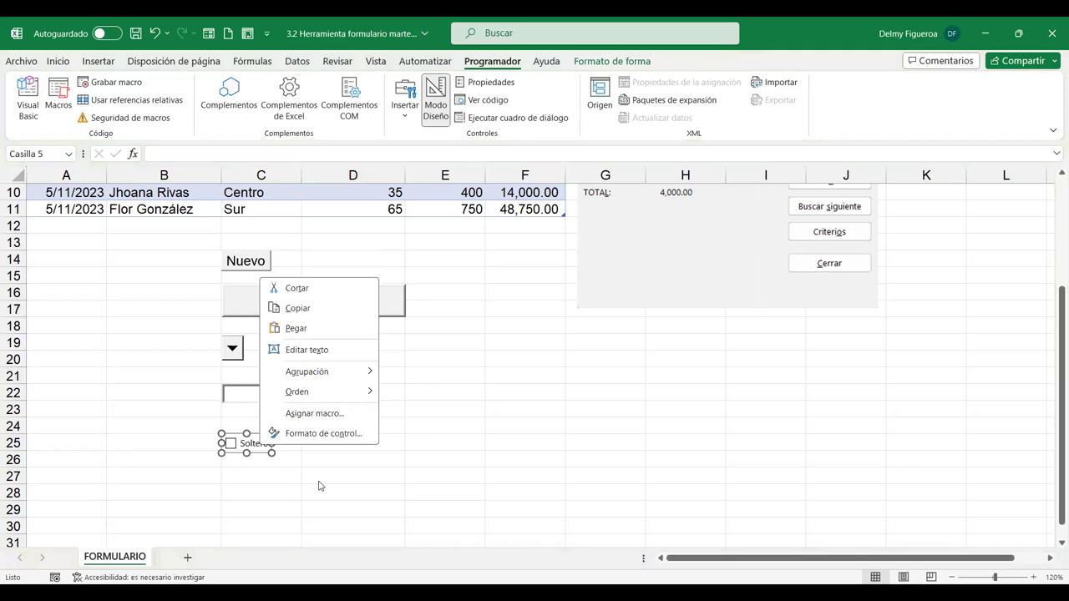
key("Escape")
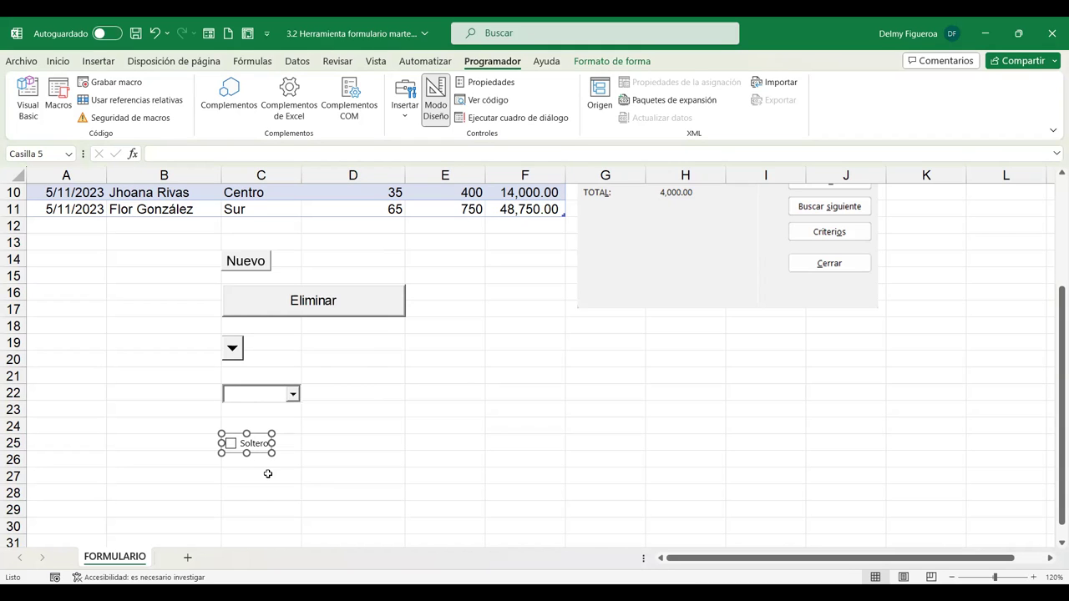
key("ctrl+d")
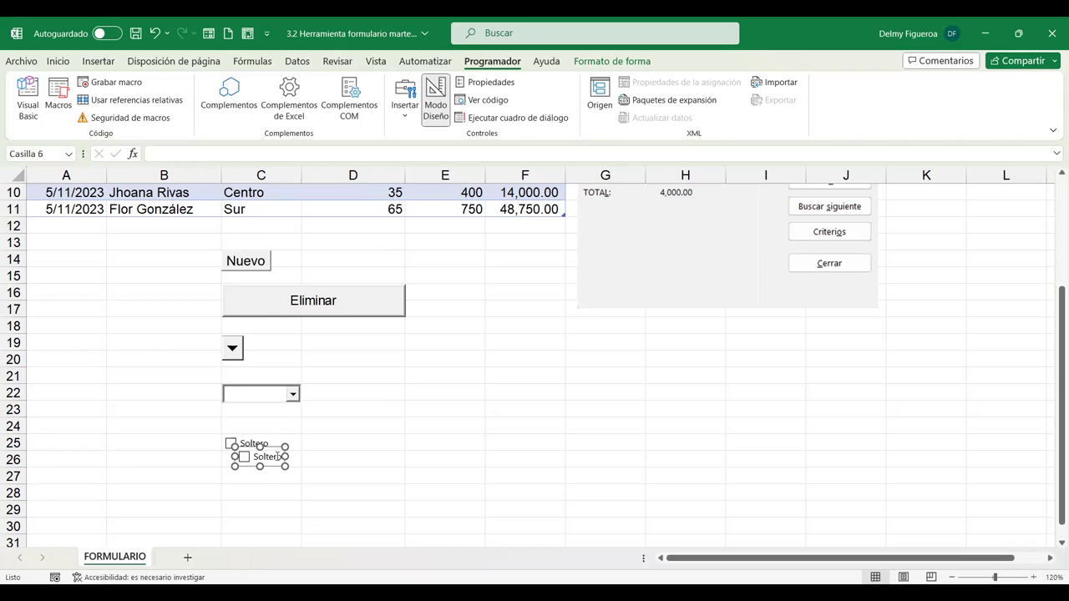
left_click_drag(276, 448, 261, 451)
Relabel the duplicated checkbox 'Casado'
left_click(261, 452)
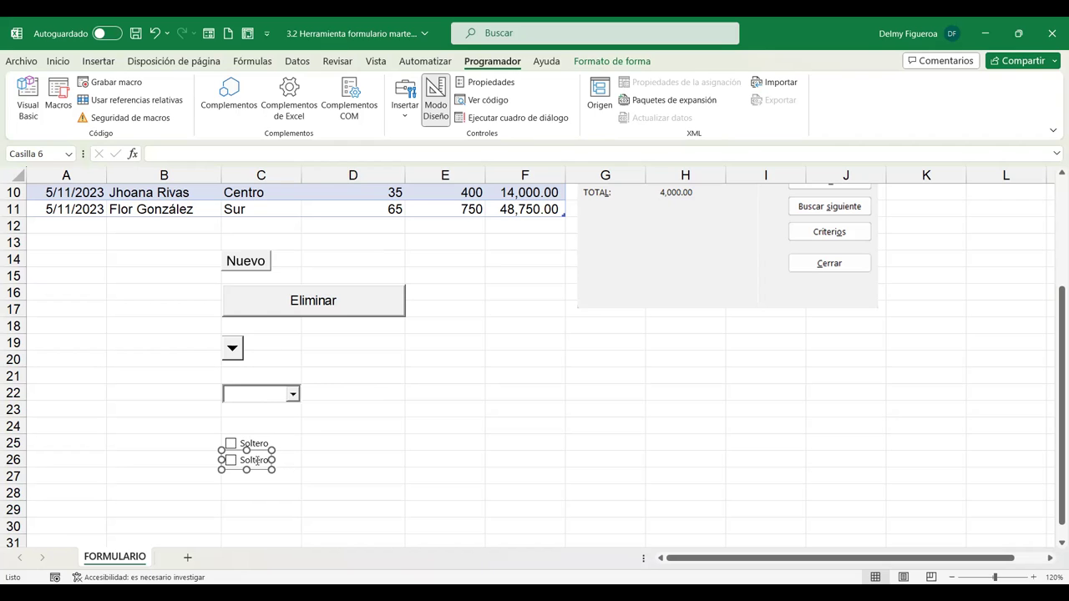
left_click(257, 460)
key("BackSpace")
key("BackSpace")
key("BackSpace")
key("BackSpace")
key("BackSpace")
type("Casado")
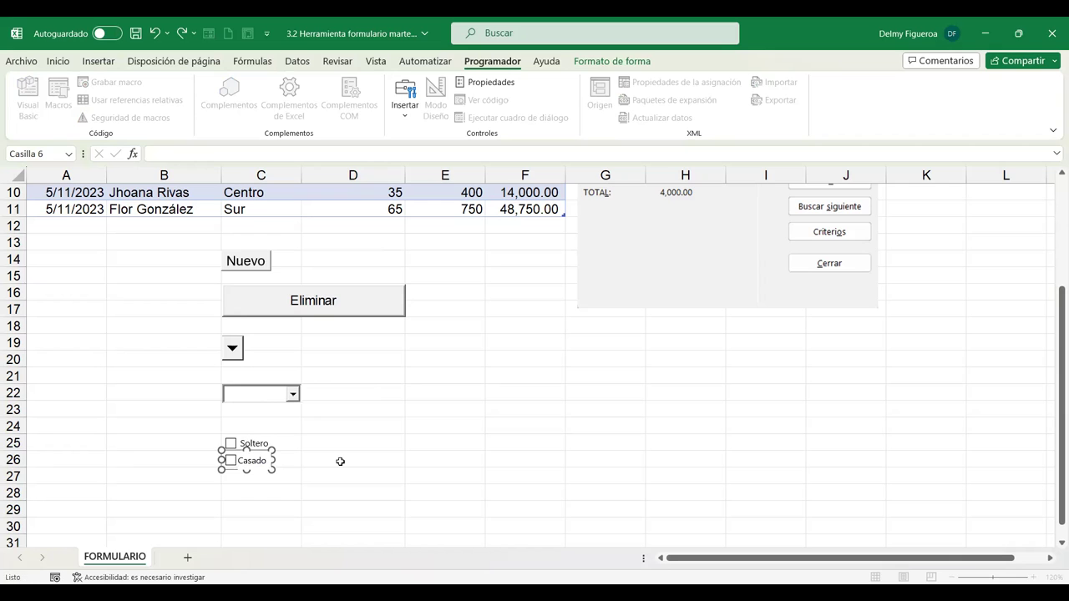
left_click(340, 461)
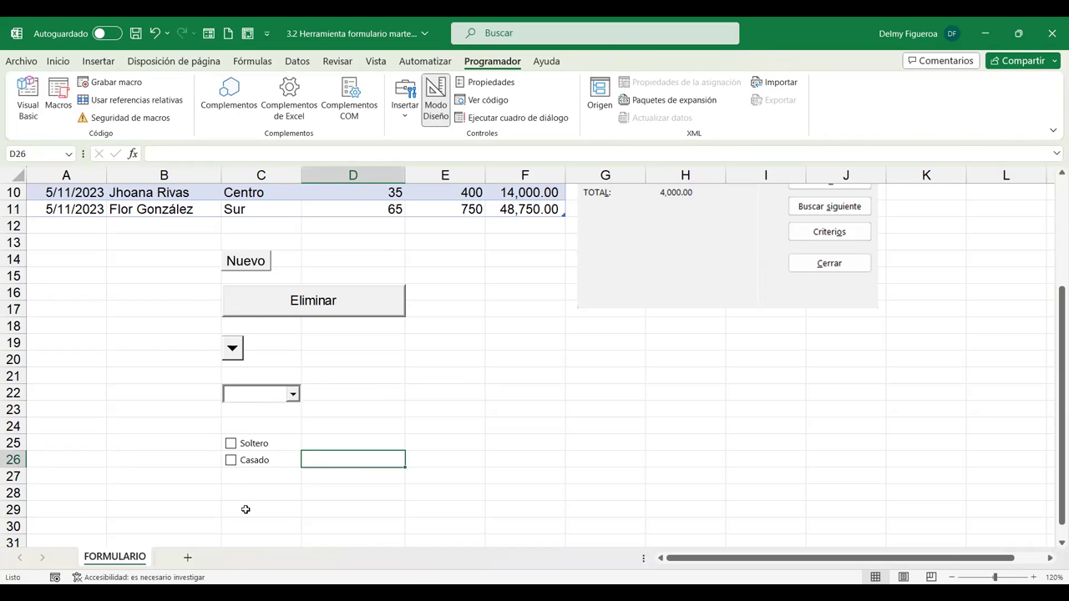
left_click(406, 119)
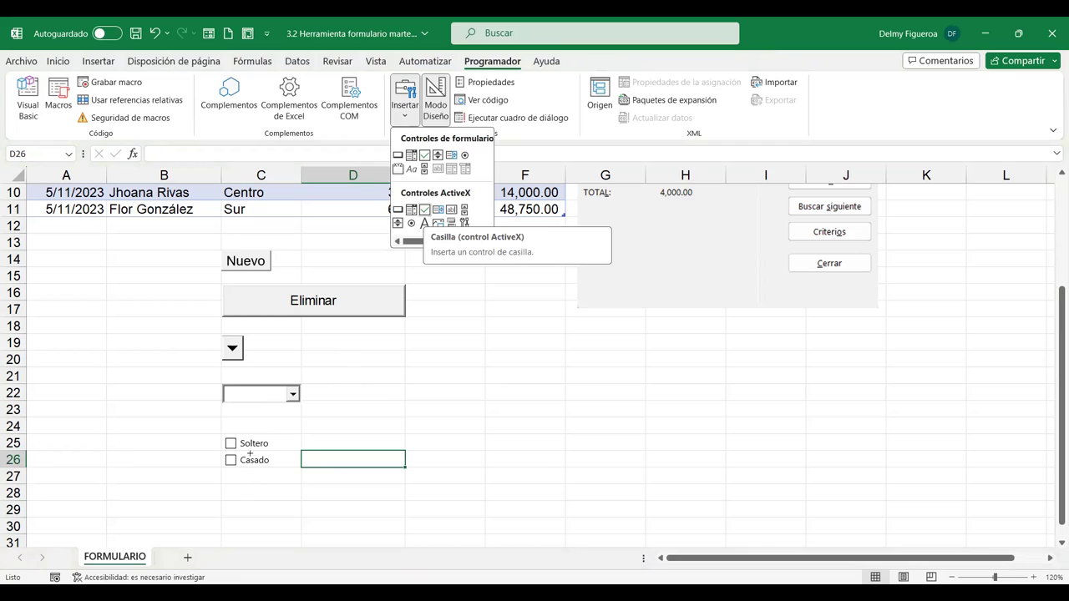
Place an ActiveX checkbox near E25 and change its caption from CheckBox1 to 'Viudo'
left_click(406, 435)
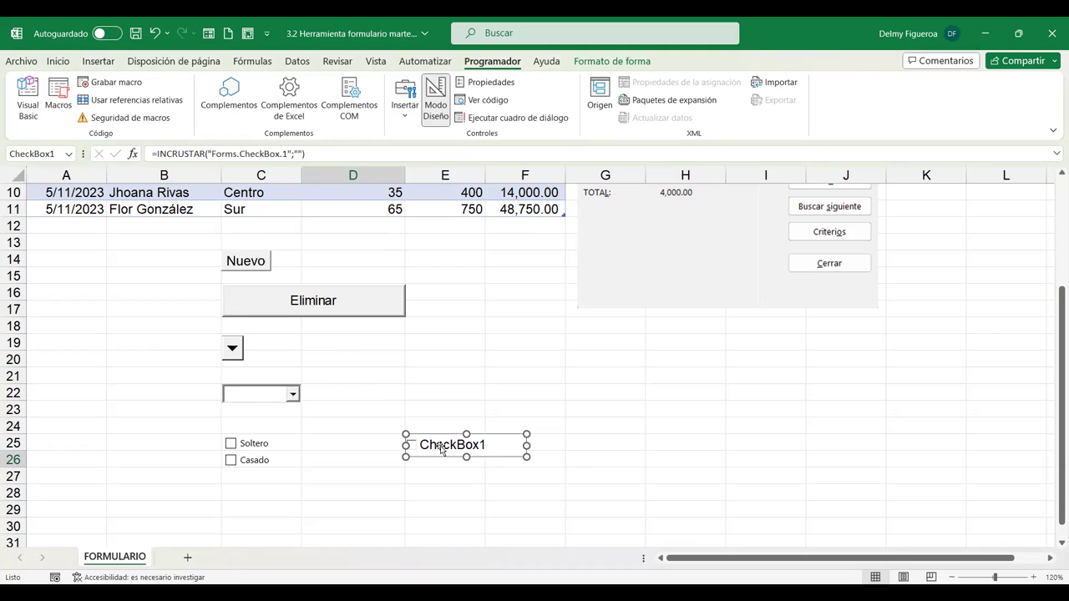
right_click(440, 446)
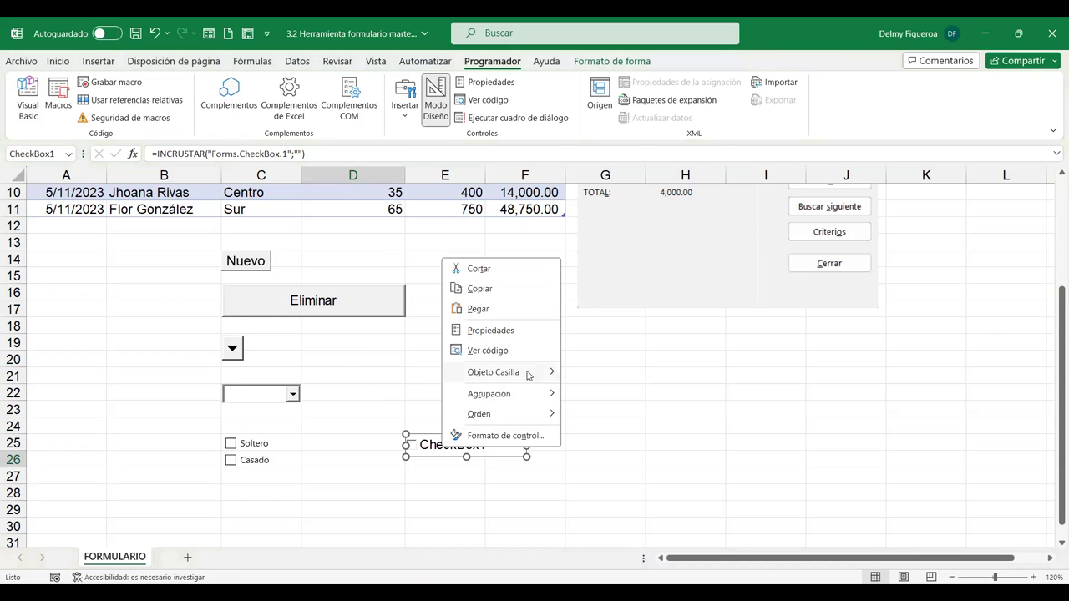
mouse_move(528, 376)
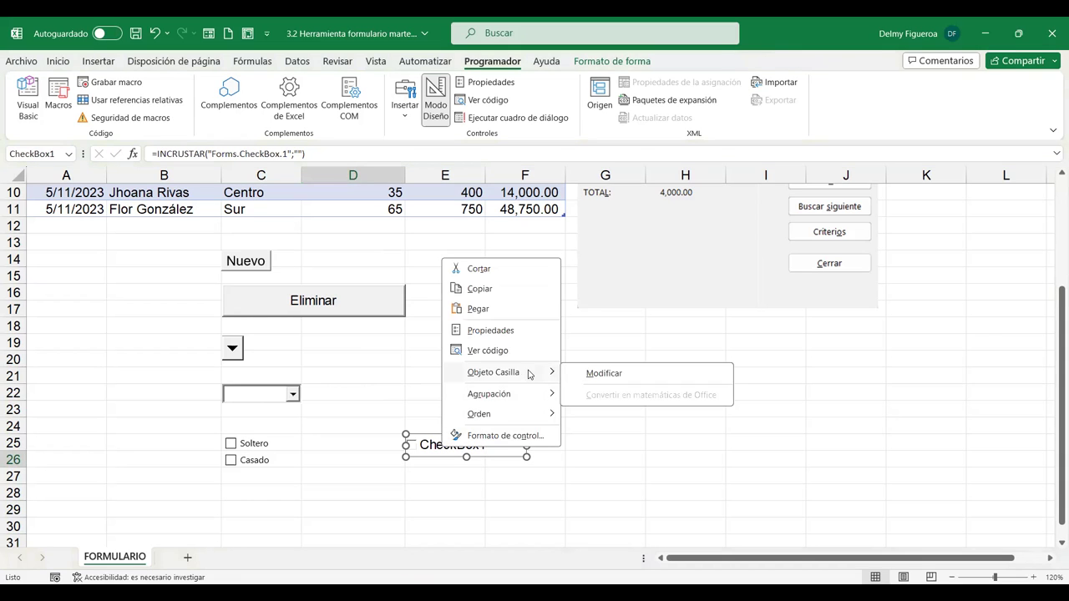
left_click(606, 375)
key("BackSpace")
key("BackSpace")
key("BackSpace")
key("BackSpace")
key("BackSpace")
key("BackSpace")
key("BackSpace")
key("BackSpace")
type("Viudo")
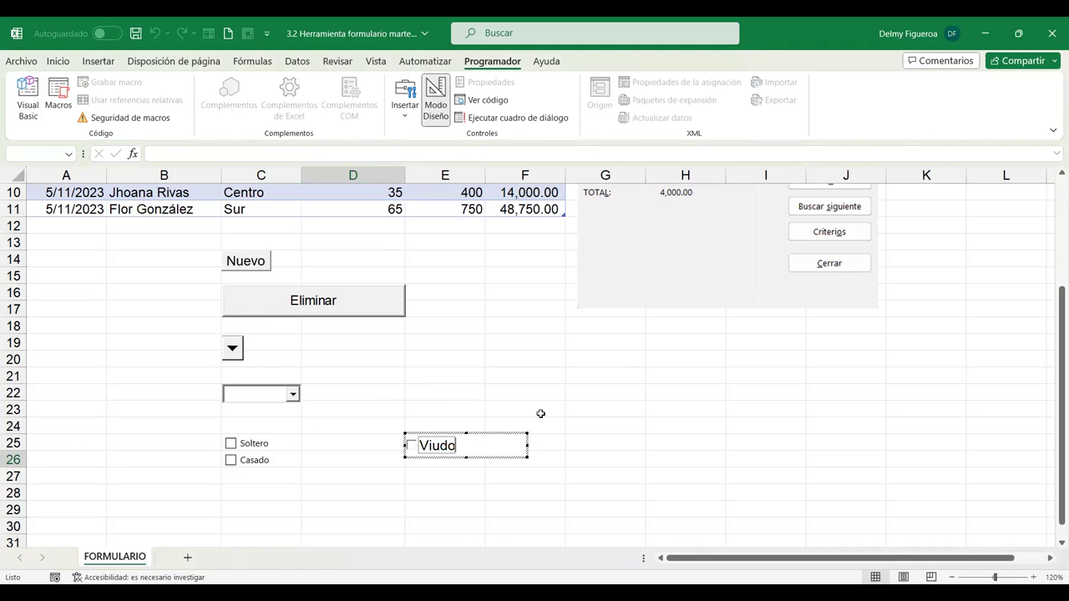
left_click(540, 410)
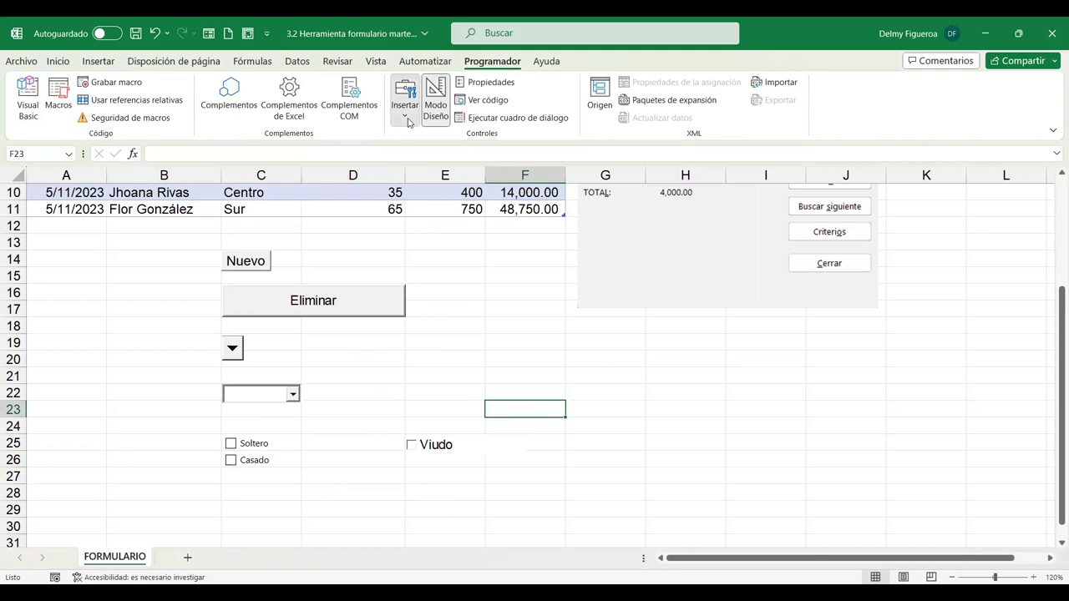
Draw a form-control spin button and shrink it to sit at the top of C30
left_click(407, 119)
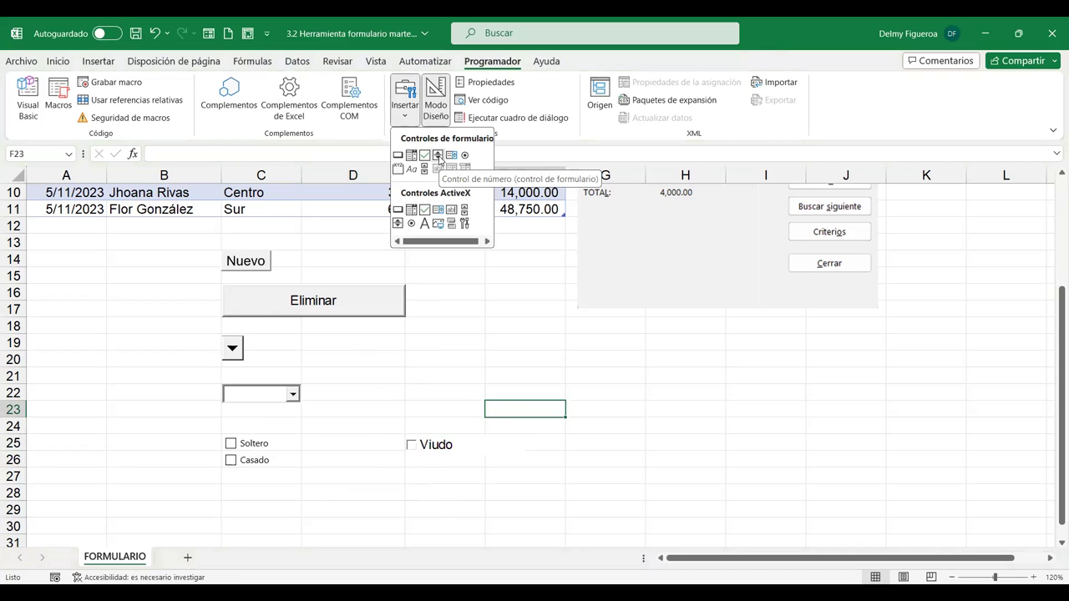
left_click(439, 157)
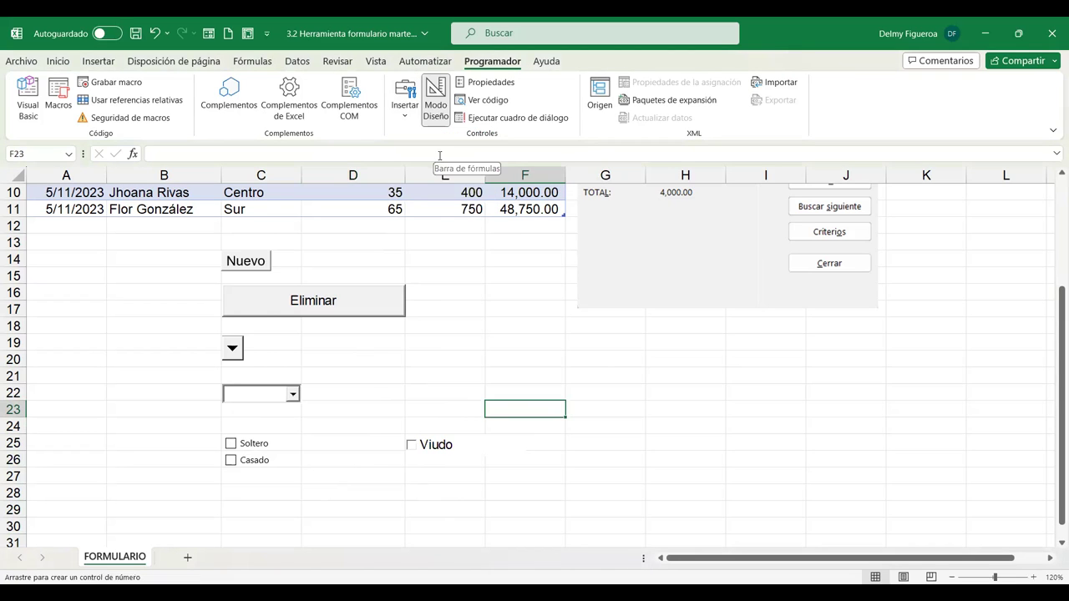
scroll(276, 455, "down", 2)
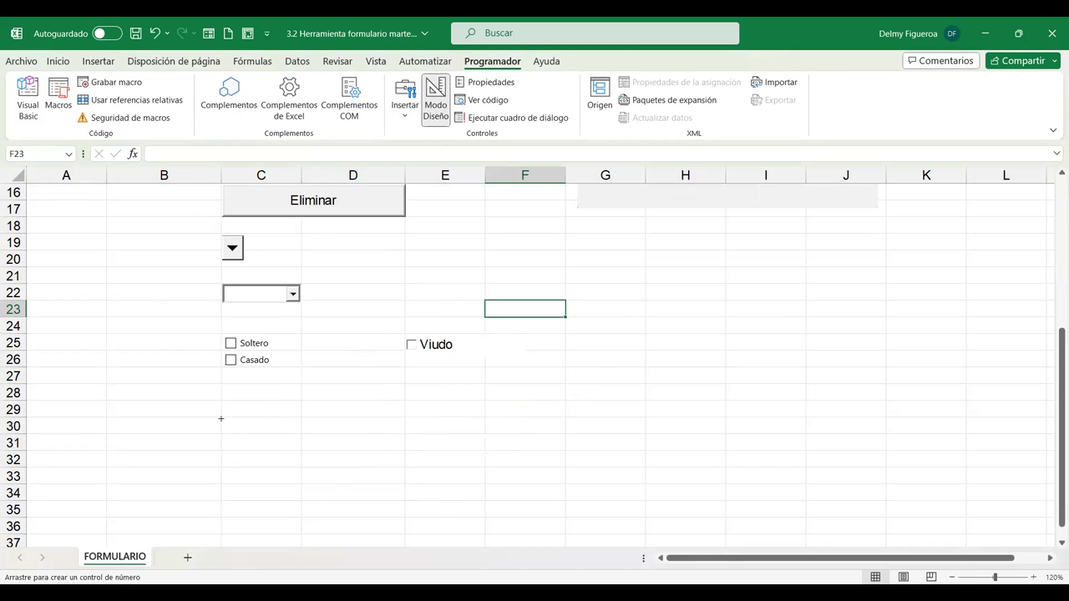
left_click_drag(221, 419, 301, 499)
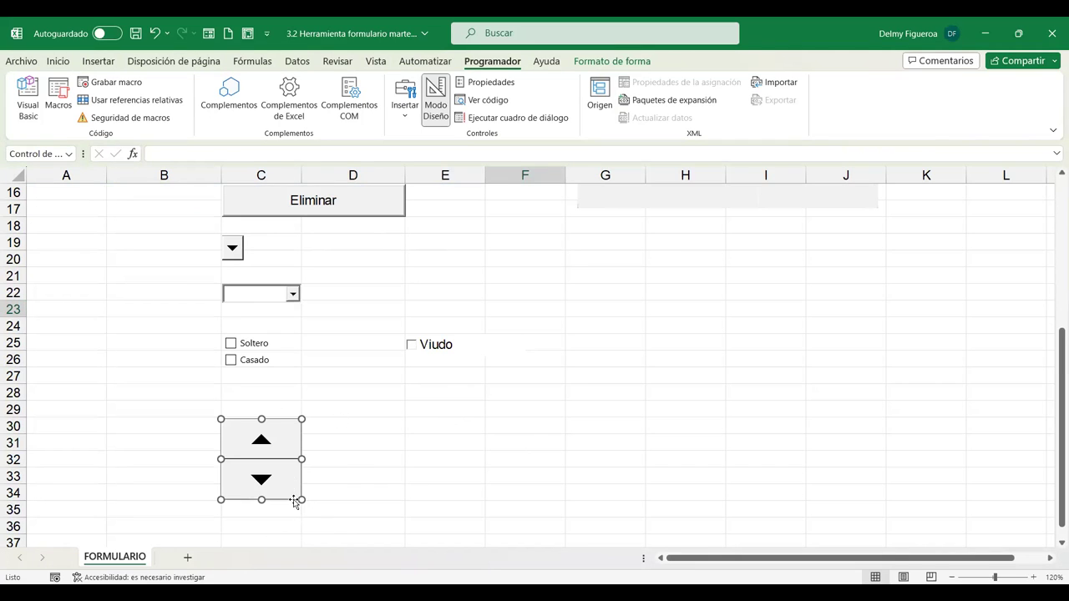
left_click_drag(302, 499, 252, 458)
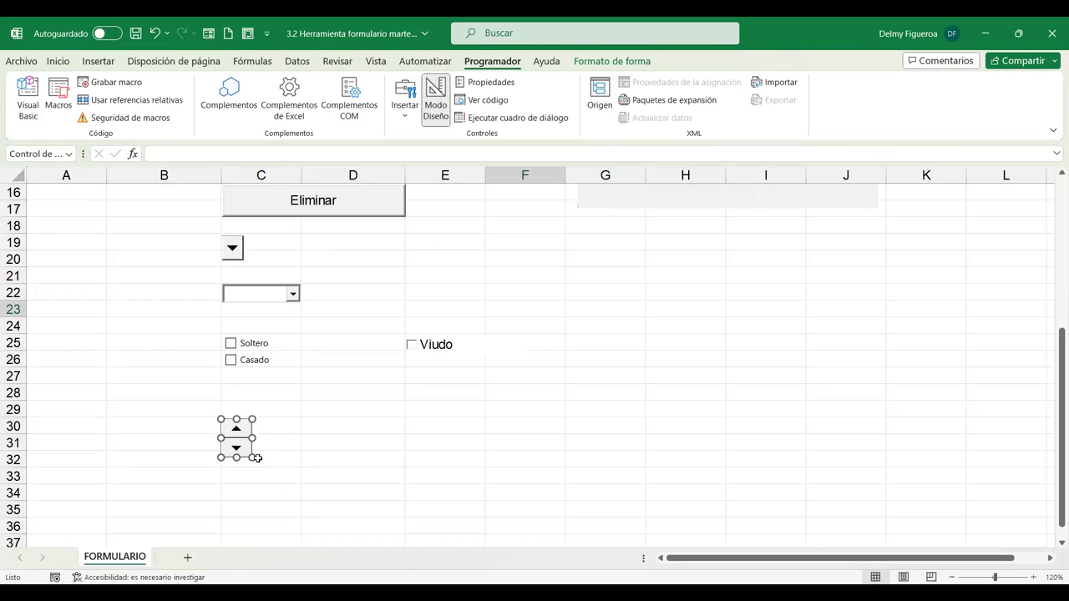
left_click_drag(252, 458, 247, 451)
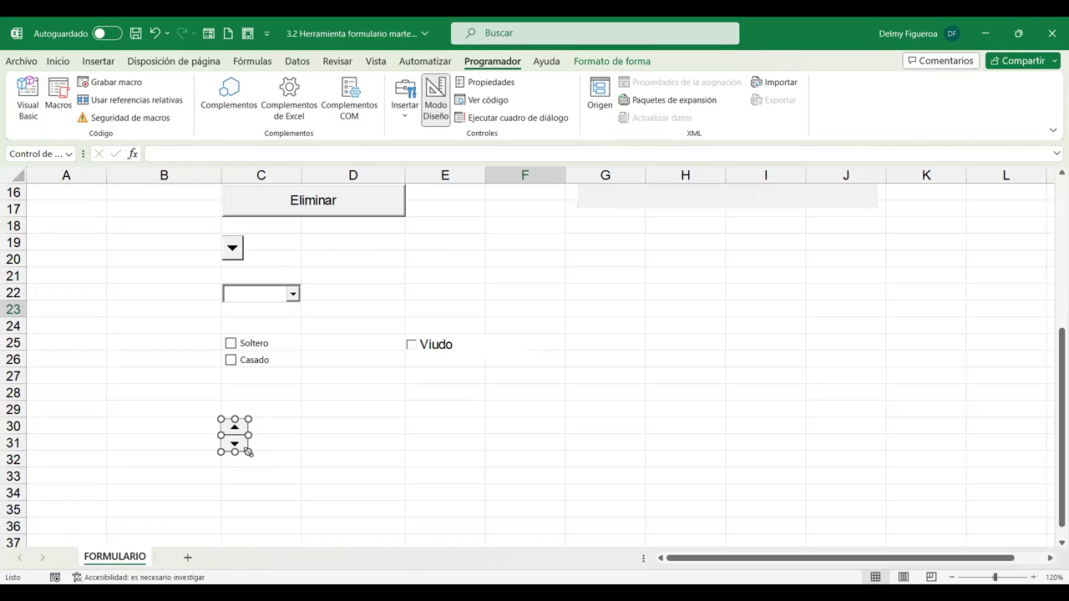
left_click_drag(248, 451, 242, 420)
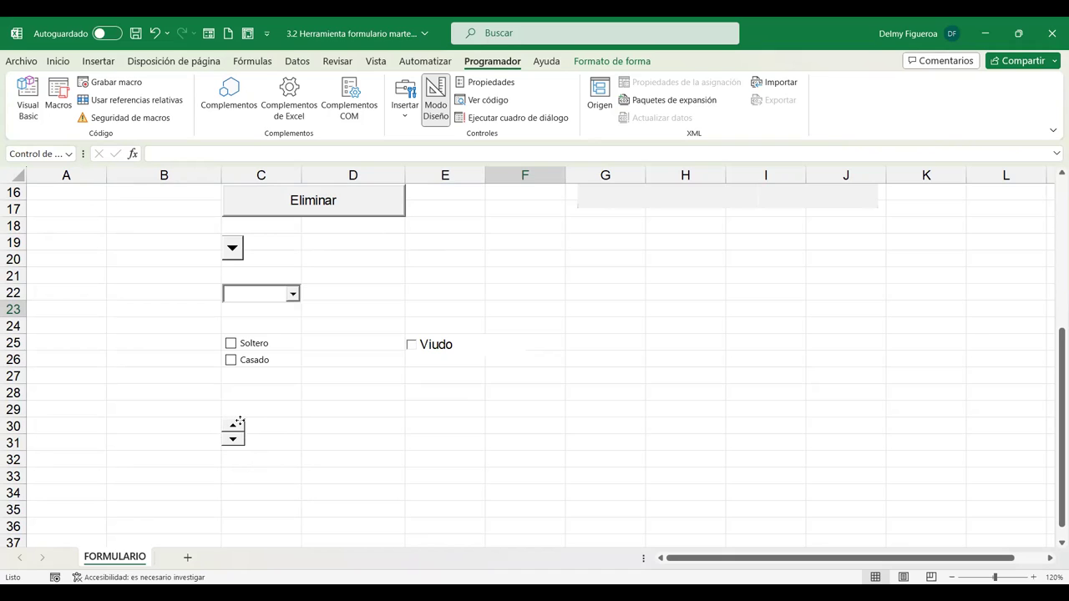
left_click_drag(239, 420, 243, 440)
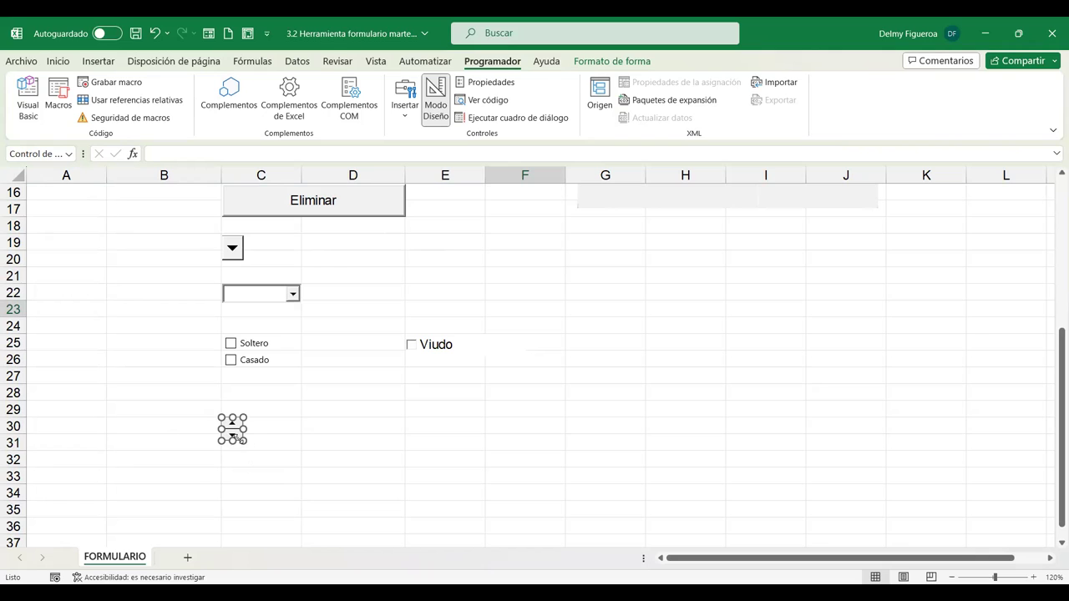
Make row 30 taller and resize the spin button to fit within it
left_click(111, 427)
left_click_drag(17, 433, 14, 443)
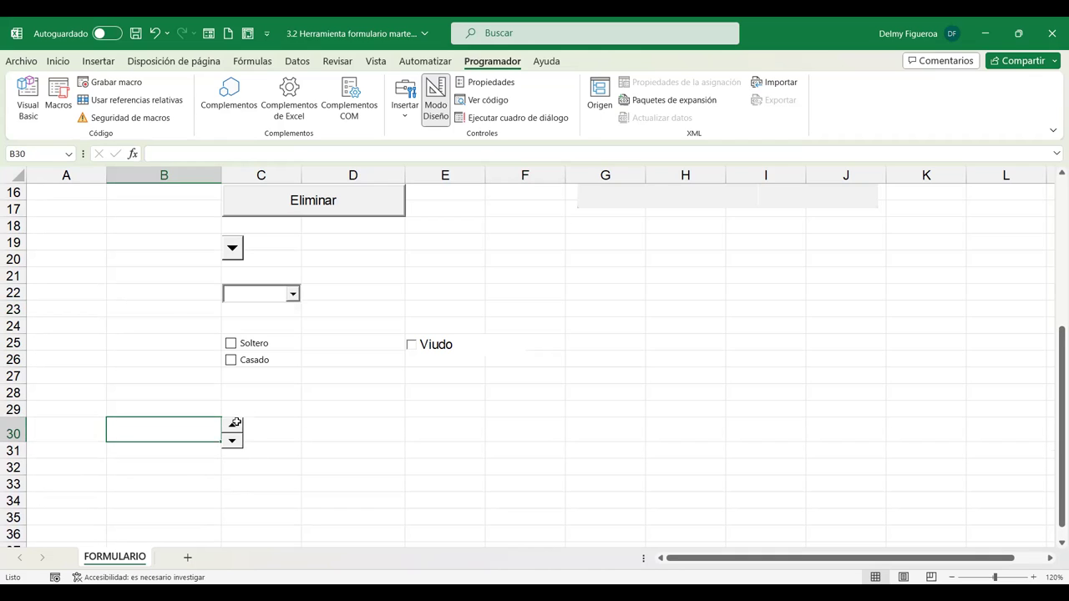
left_click(273, 403)
right_click(237, 433)
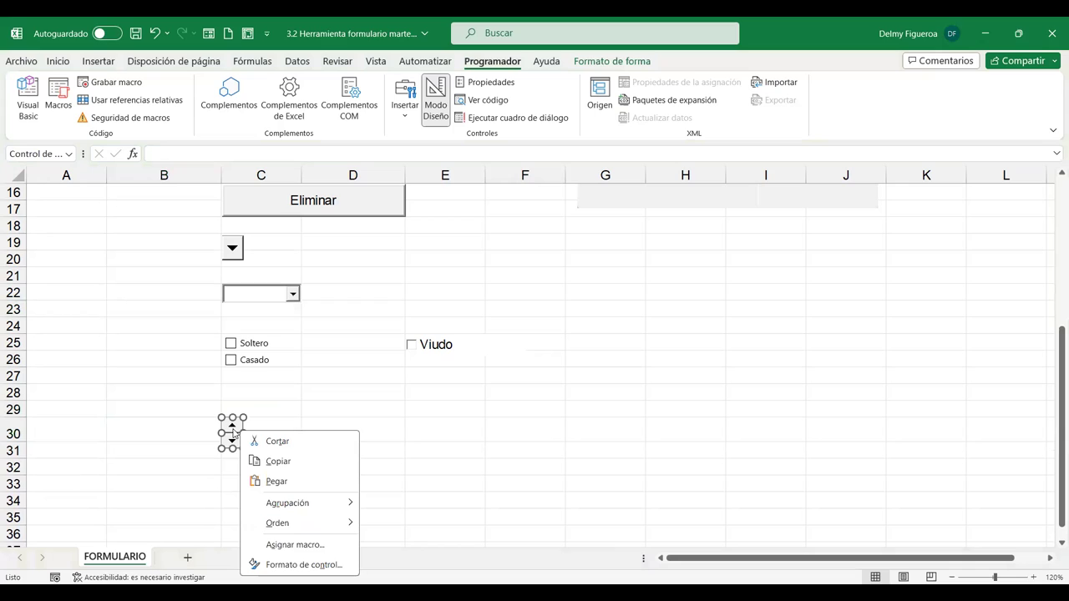
left_click(231, 429)
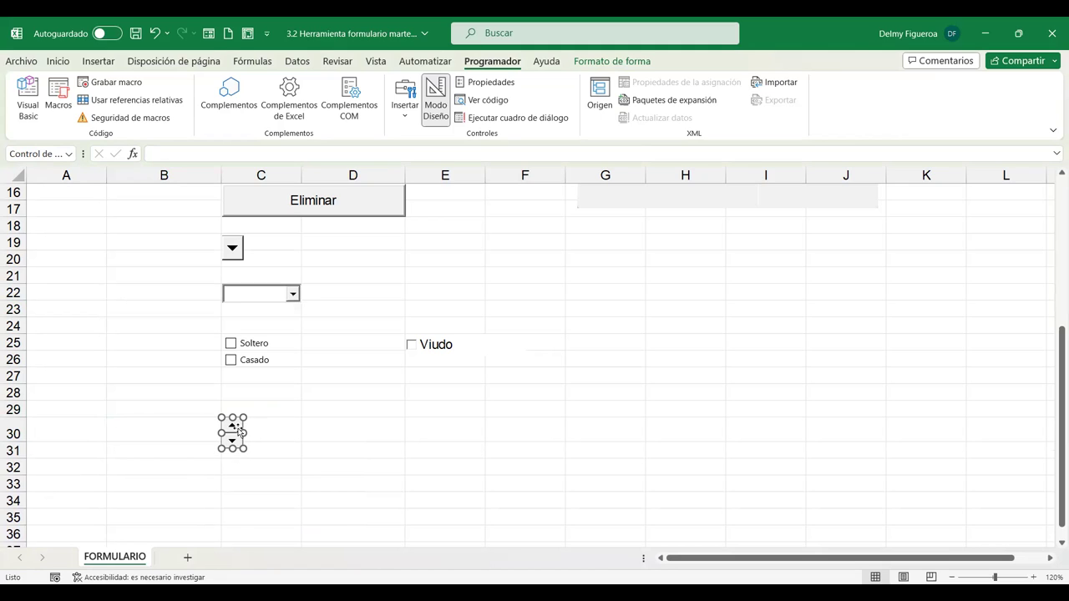
left_click_drag(244, 448, 243, 443)
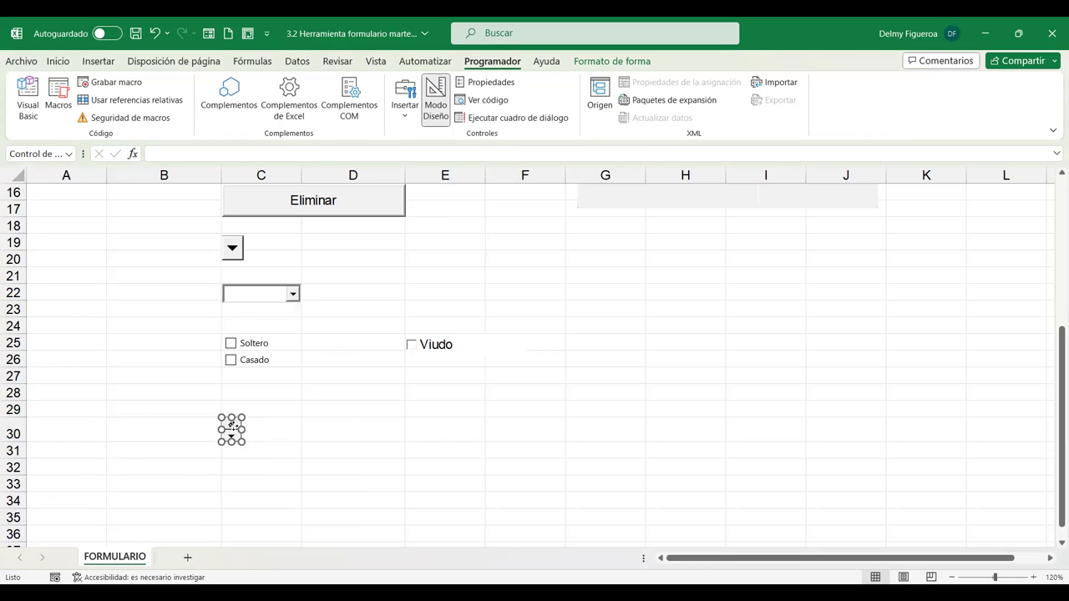
Set the spin button's range to 1–12 and link it to cell B30
right_click(233, 426)
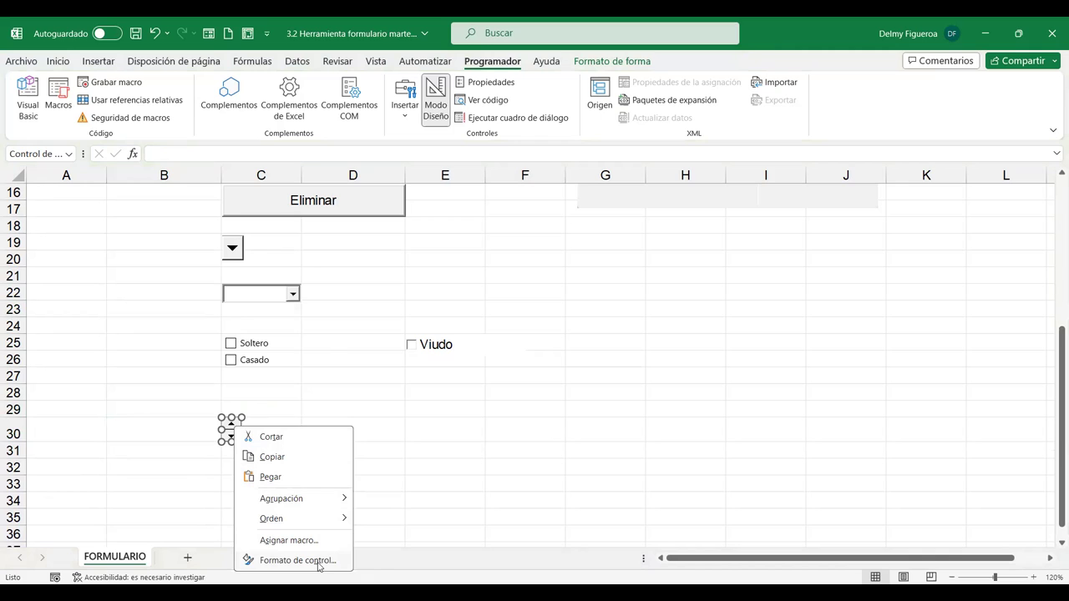
left_click(318, 566)
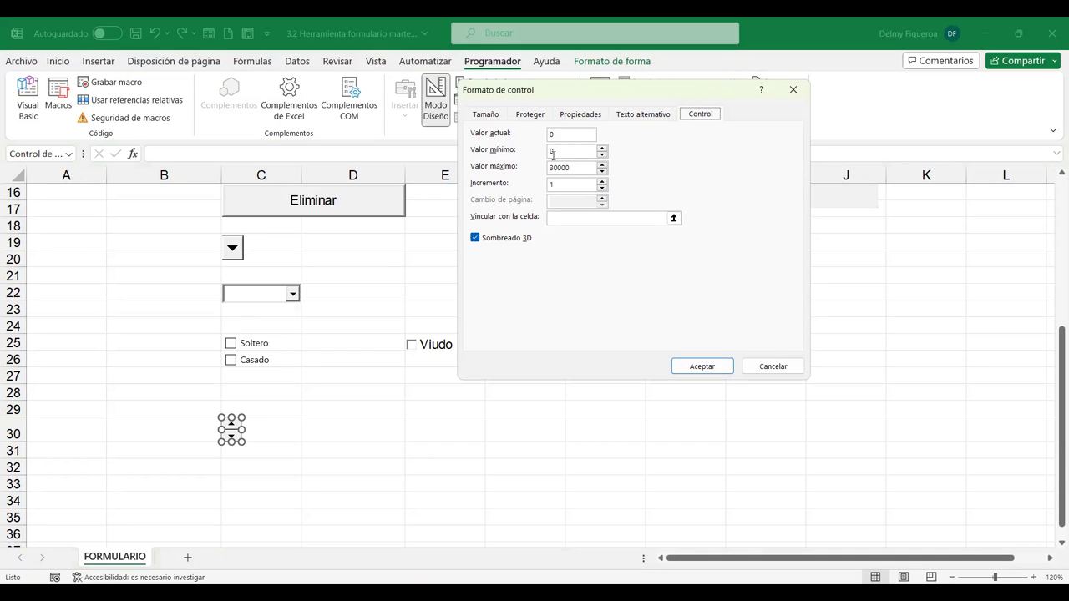
double_click(568, 151)
double_click(543, 167)
type("1")
type("12")
left_click(572, 217)
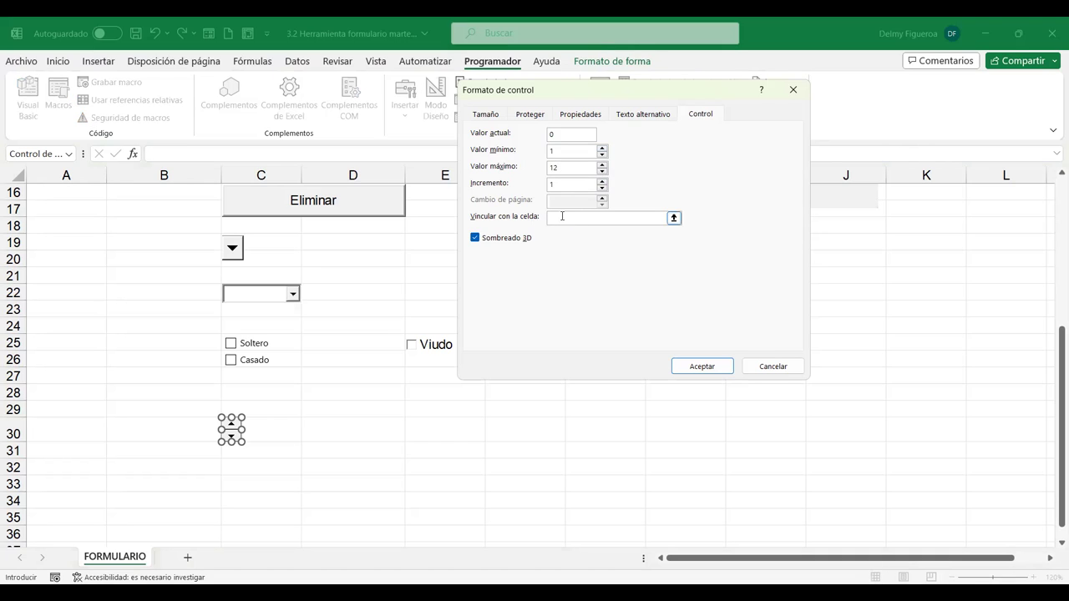
left_click(181, 428)
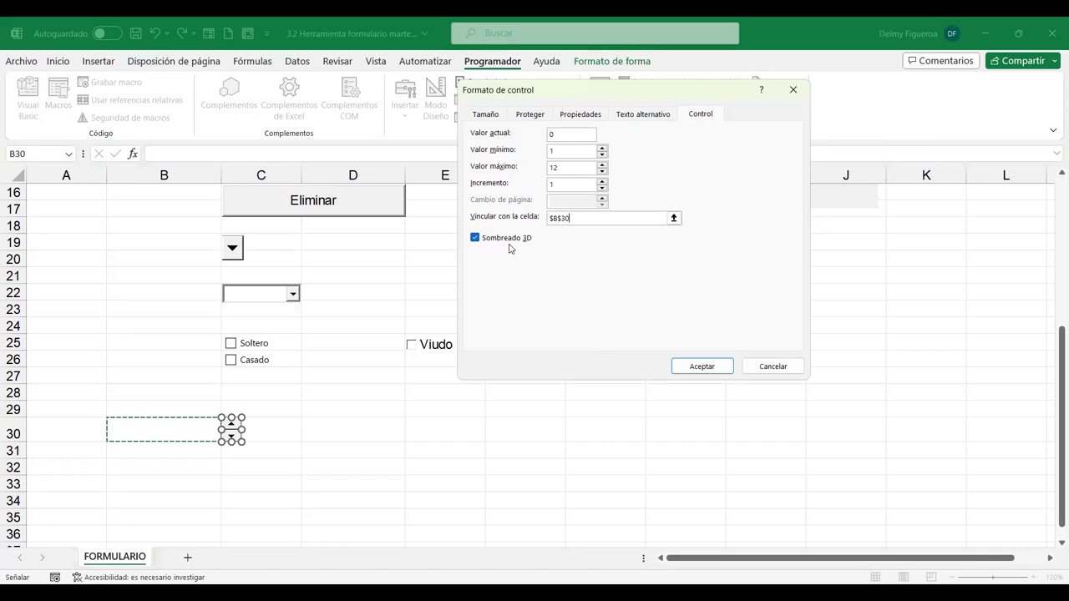
left_click(706, 368)
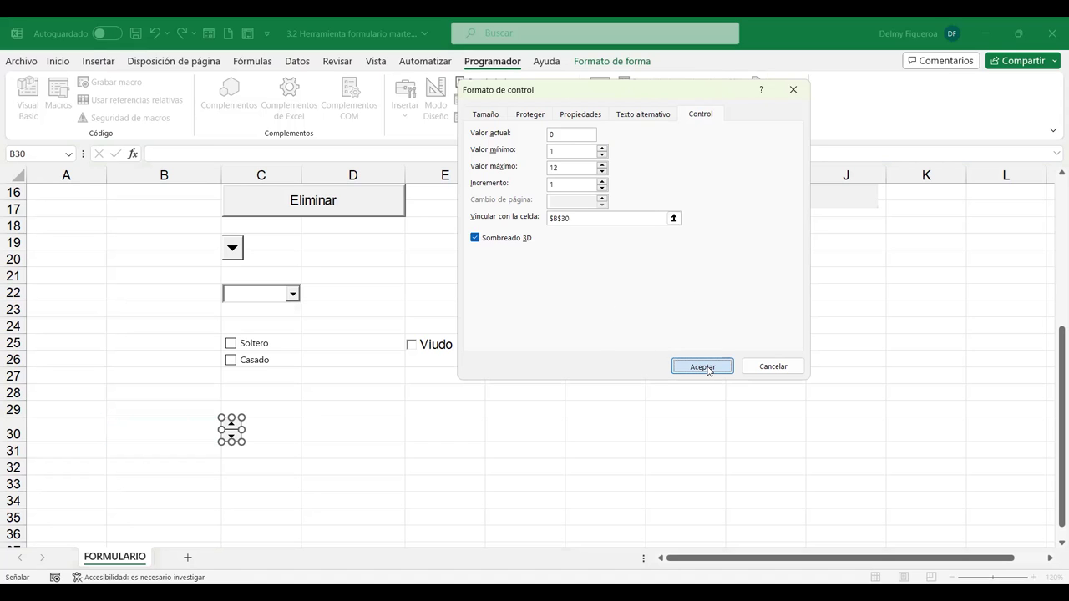
Centre the value in cell B30 and enlarge its font to 16 point
left_click(162, 425)
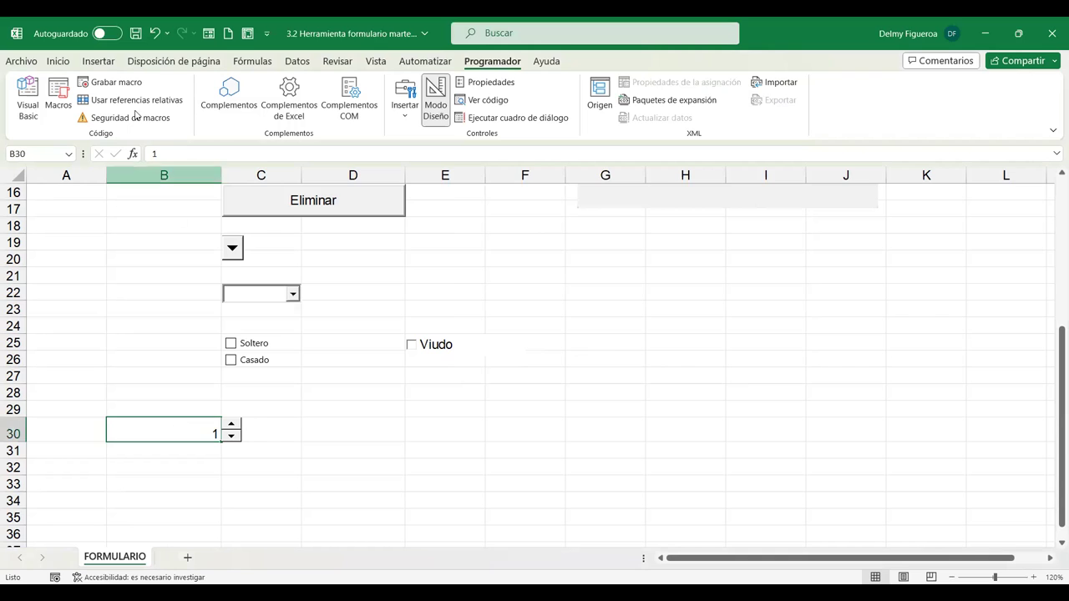
left_click(57, 61)
left_click(273, 112)
left_click(231, 426)
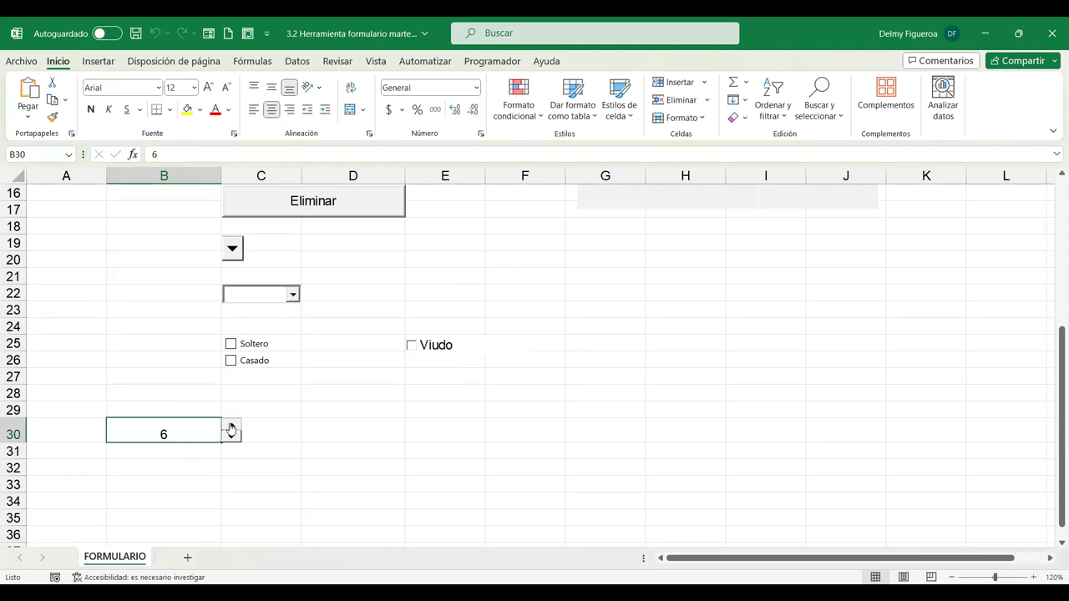
left_click(208, 88)
left_click(208, 88)
Step the spin button up, then down until B30 shows 1, and show the Programador tab
left_click(231, 426)
left_click(231, 426)
left_click(232, 426)
left_click(231, 426)
left_click(231, 426)
left_click(230, 437)
left_click(233, 446)
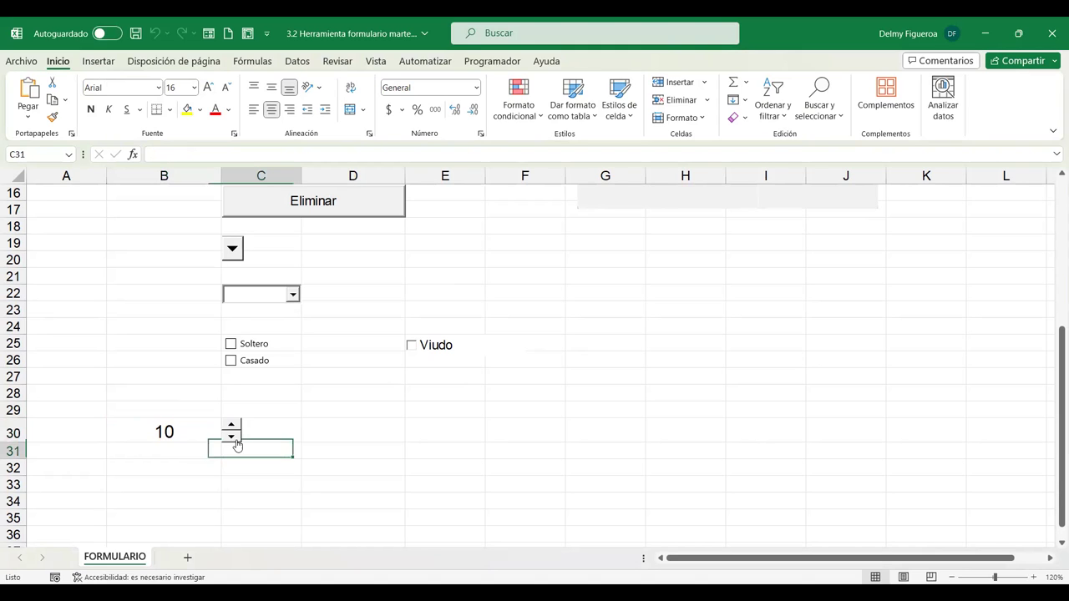
left_click(231, 437)
left_click(231, 437)
left_click(232, 437)
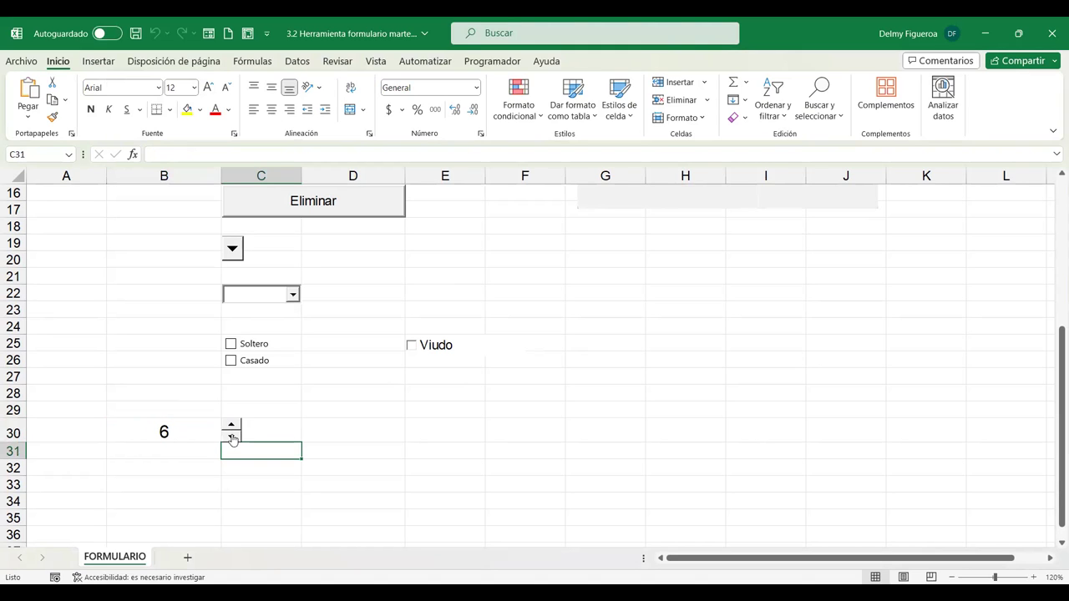
left_click(231, 437)
left_click(232, 437)
left_click(231, 437)
left_click(502, 63)
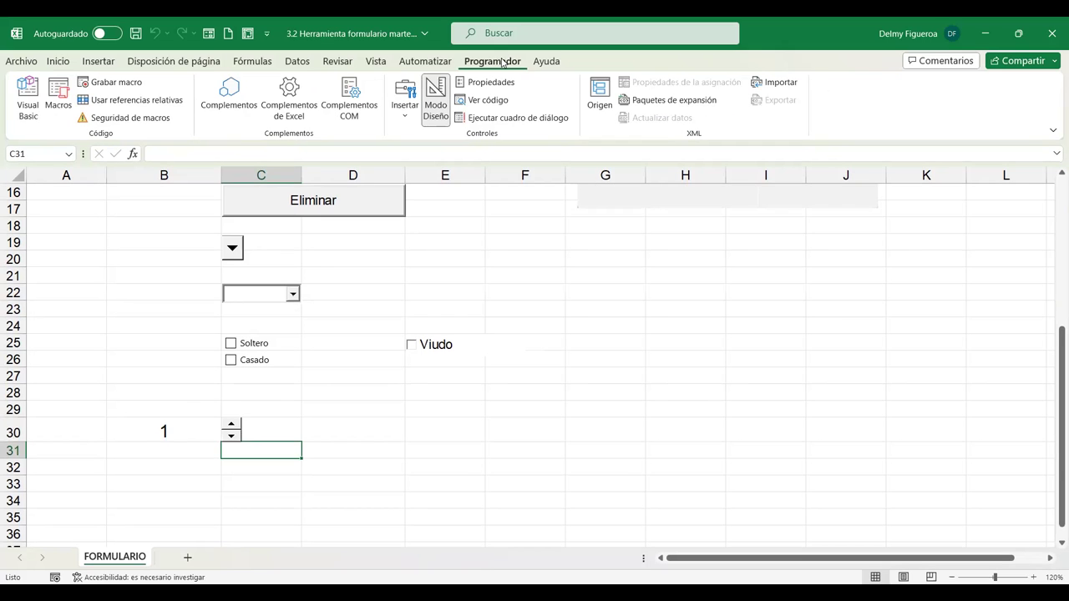
Draw an ActiveX spin button, SpinButton1, in column E around rows 30–31
left_click(405, 117)
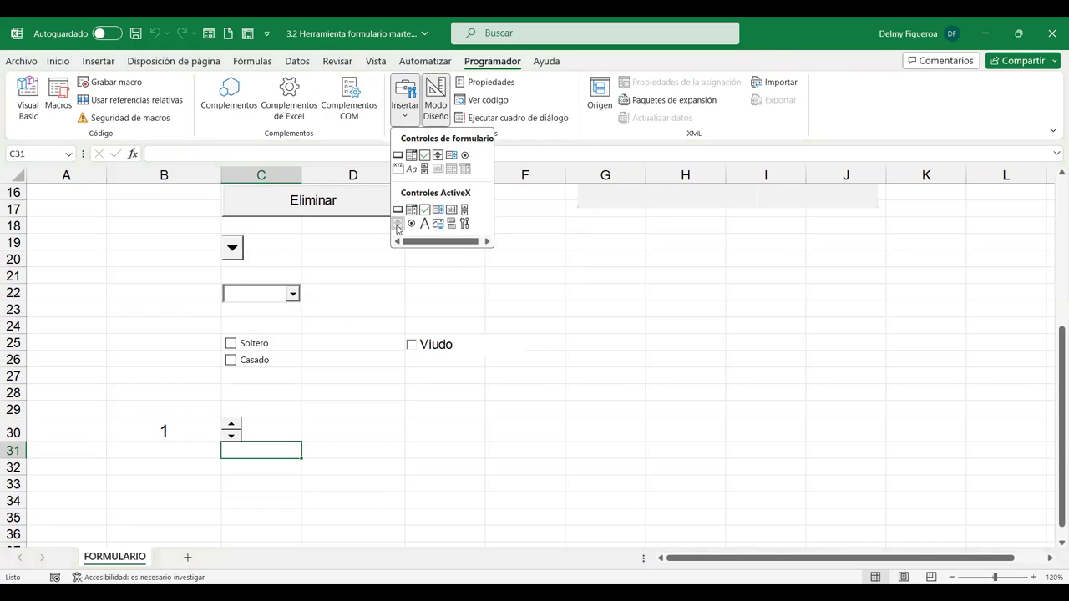
left_click(397, 224)
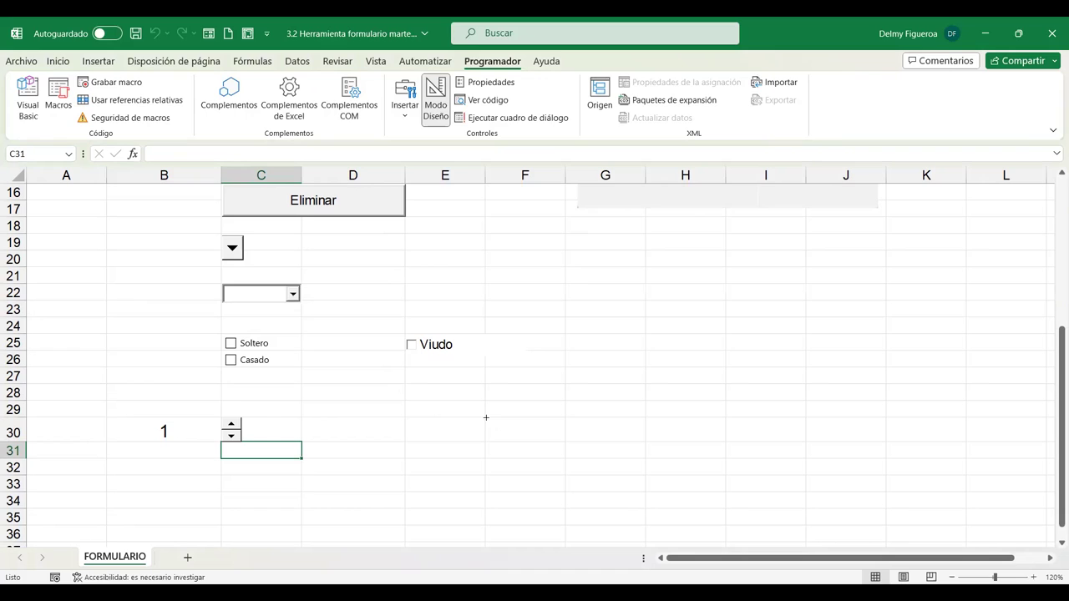
left_click_drag(486, 417, 598, 431)
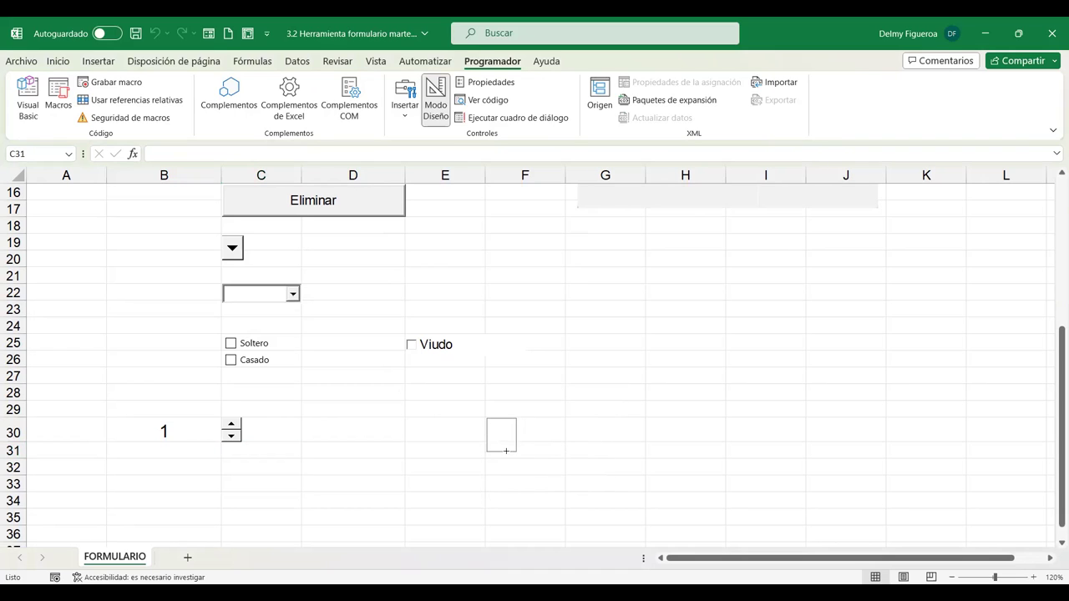
left_click_drag(598, 431, 511, 460)
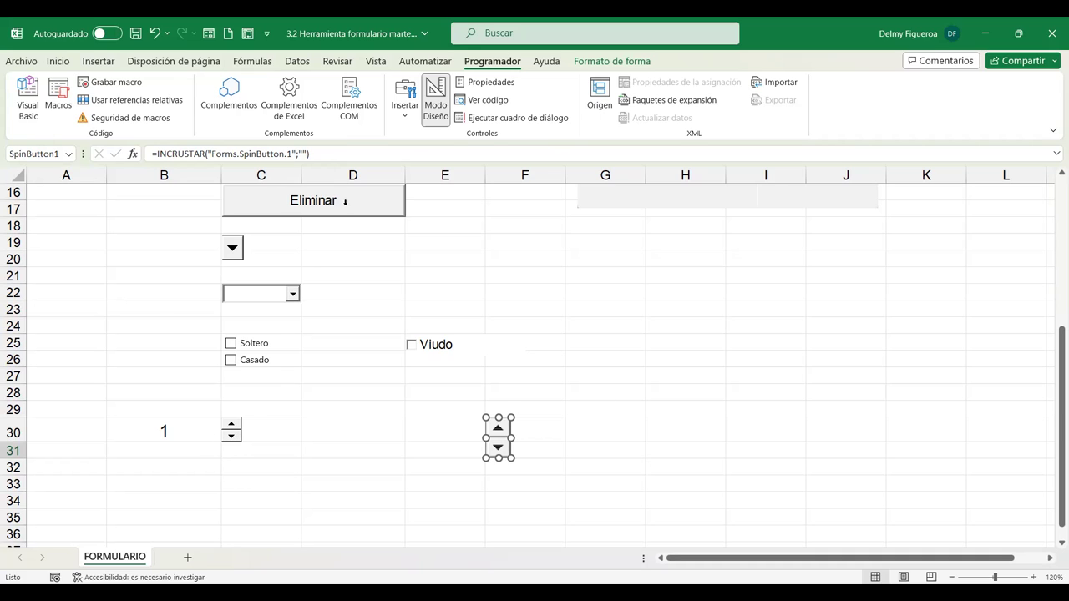
left_click(416, 121)
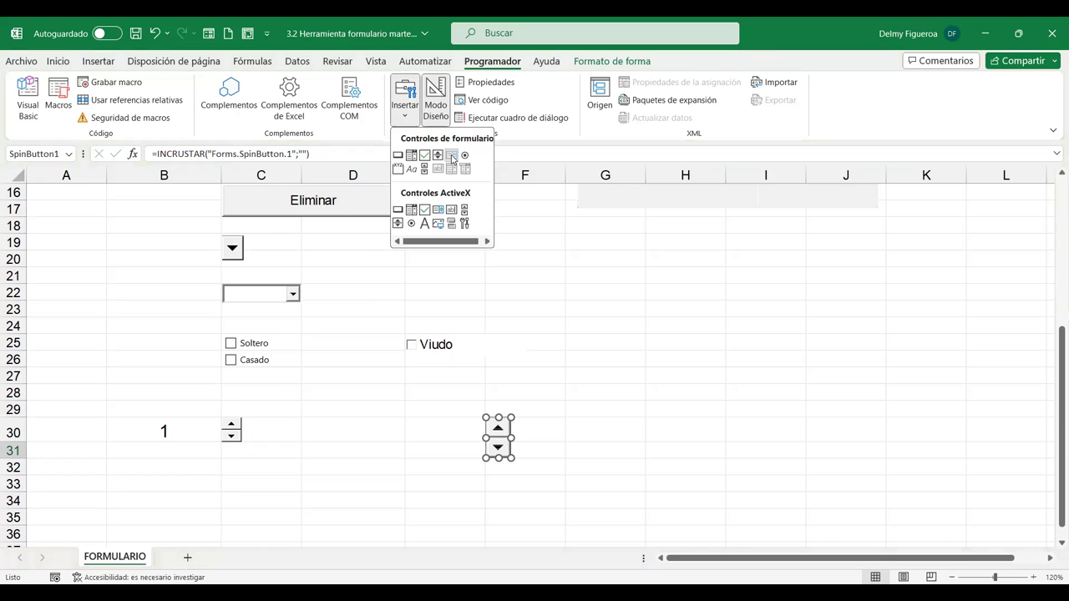
Place a form list box near column H with input range $B$2:$B$11
left_click(645, 418)
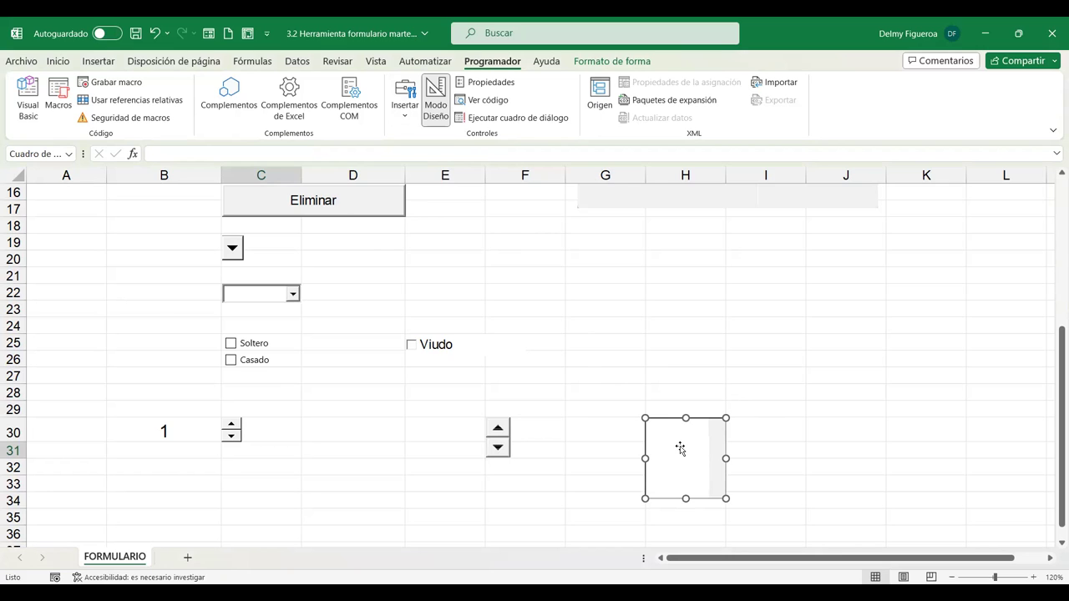
right_click(685, 451)
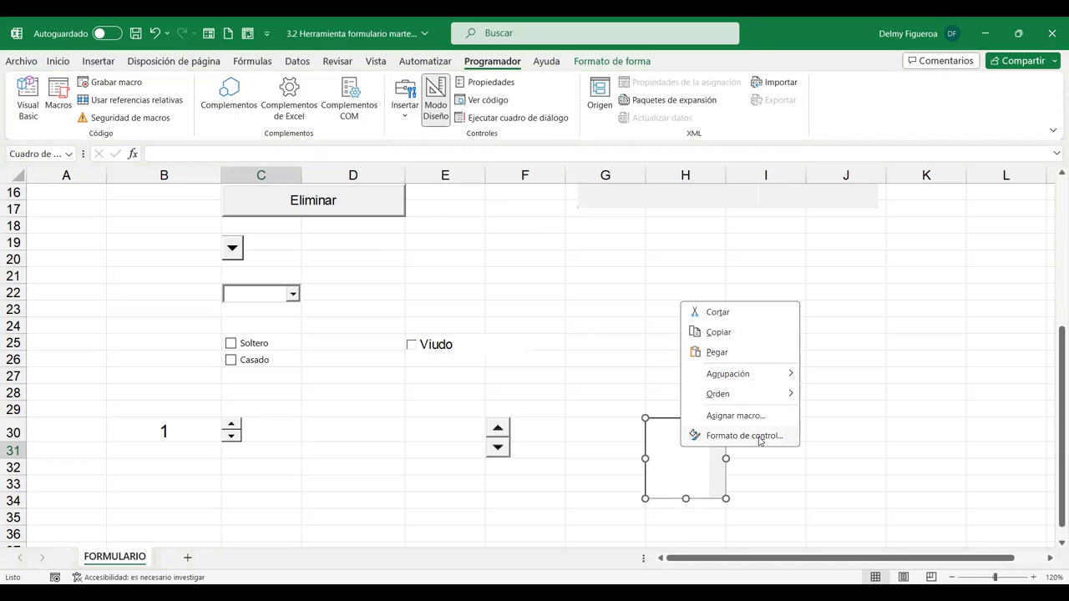
left_click(758, 435)
left_click(561, 134)
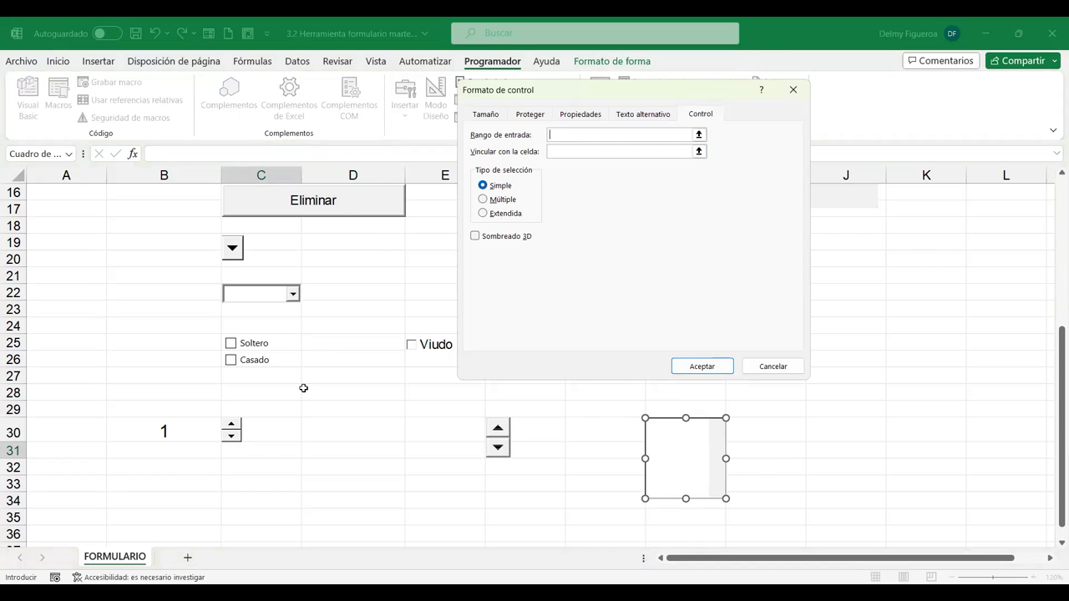
scroll(304, 388, "up", 3)
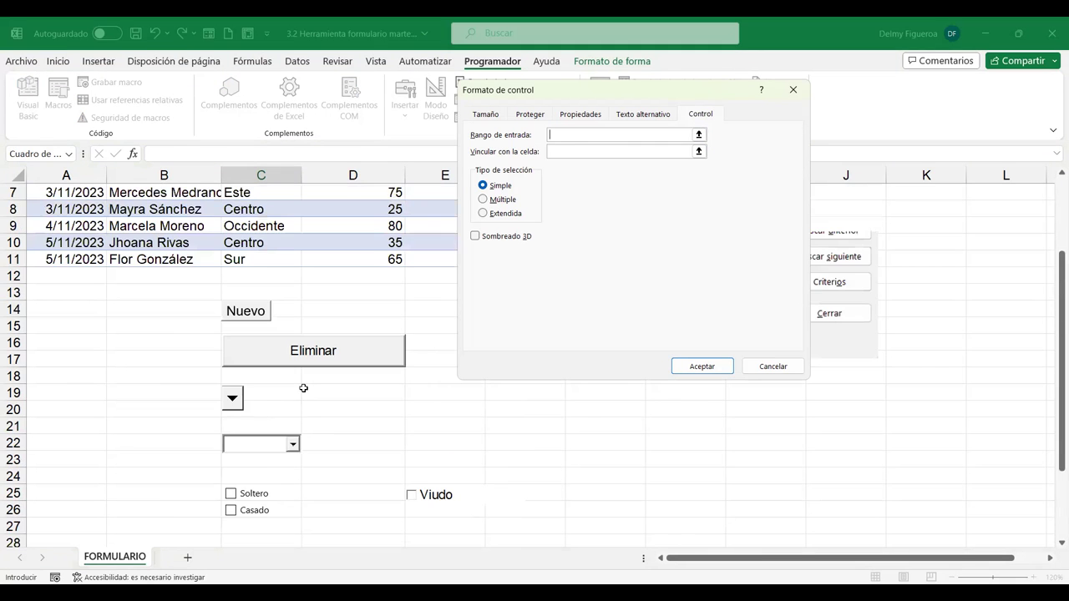
scroll(304, 388, "up", 2)
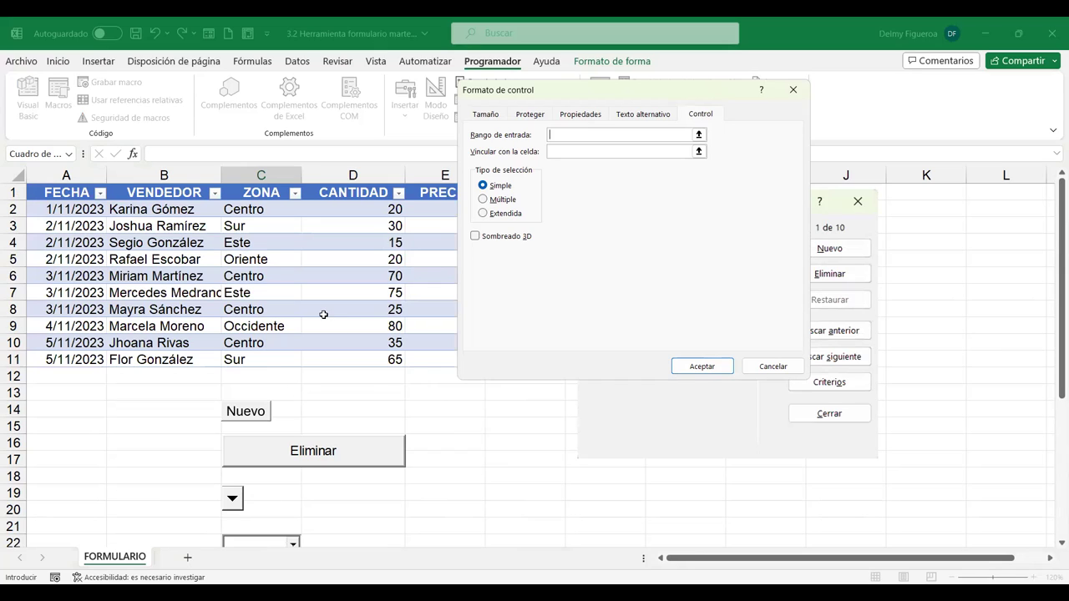
left_click(174, 205)
type(":$B$11")
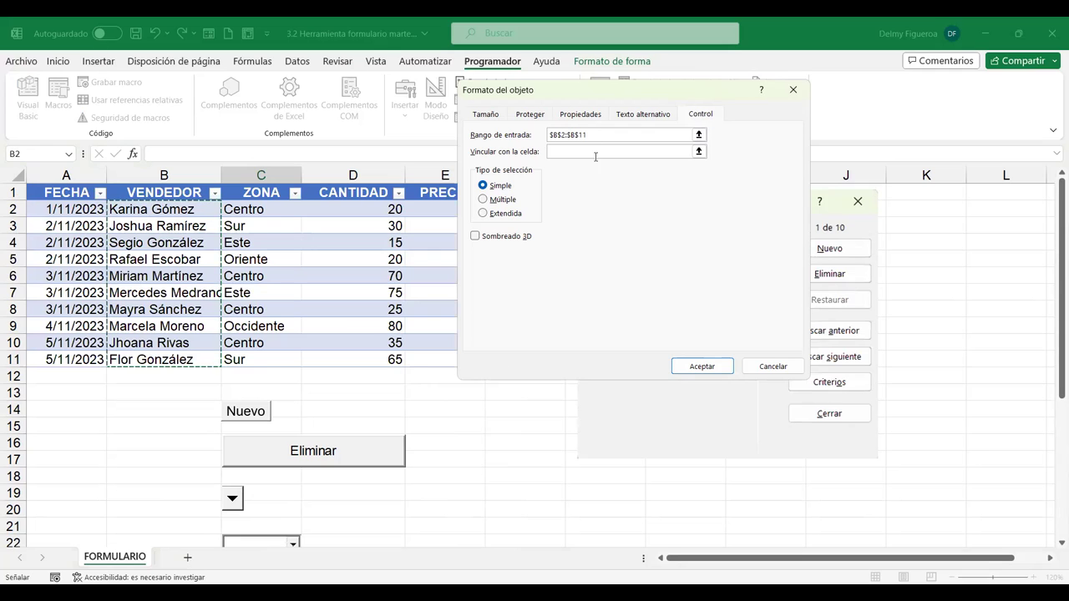
scroll(643, 413, "down", 1)
scroll(644, 412, "down", 4)
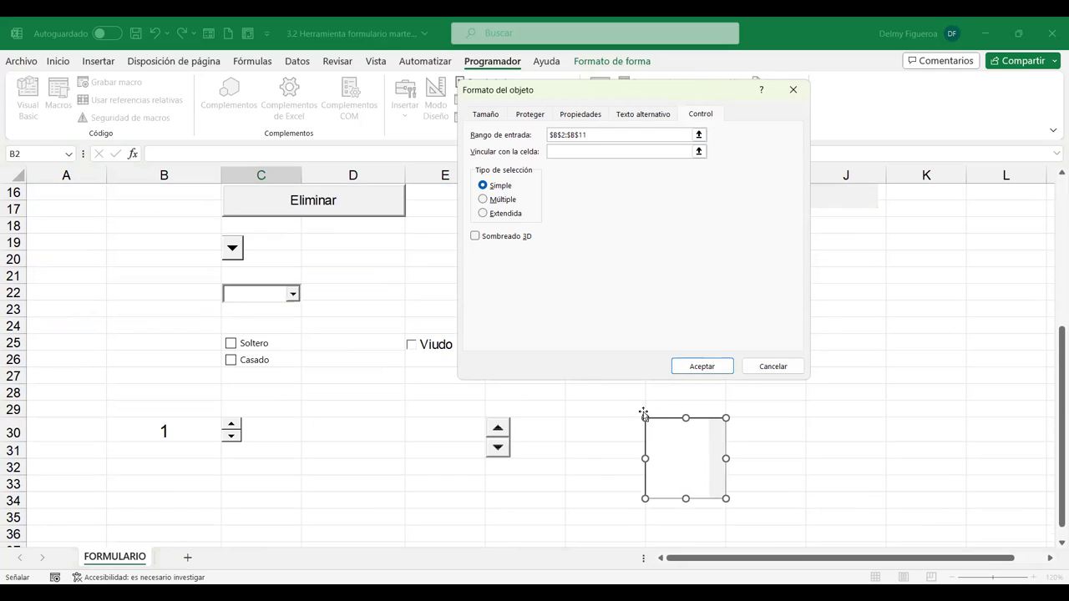
Link the list box to cell G30 and turn on 3D shading
left_click(579, 152)
left_click(610, 432)
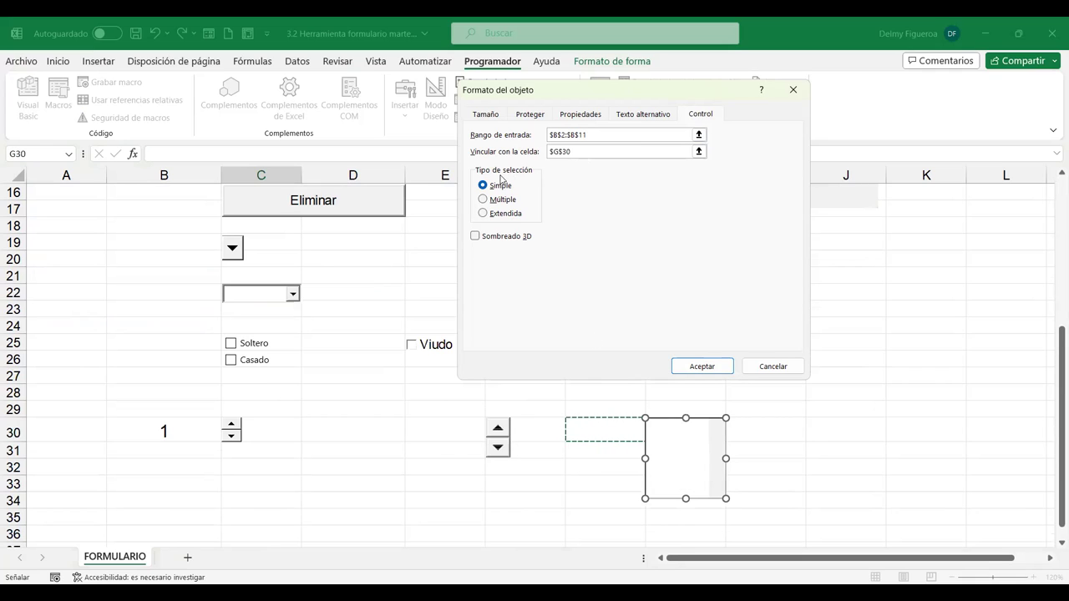
left_click(475, 237)
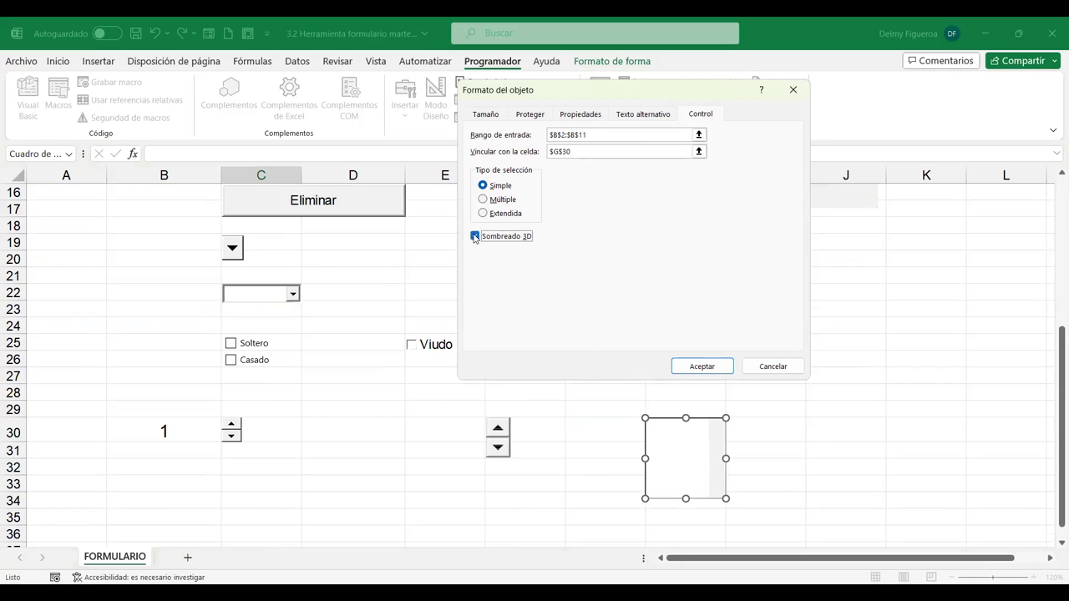
left_click(476, 239)
left_click(519, 240)
left_click(707, 369)
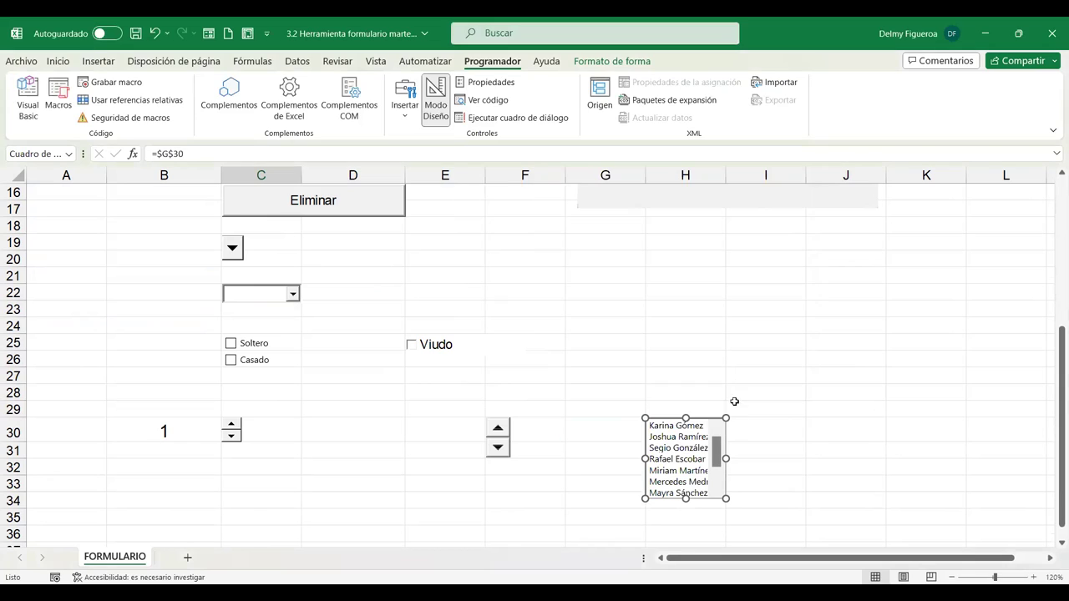
scroll(746, 473, "down", 1)
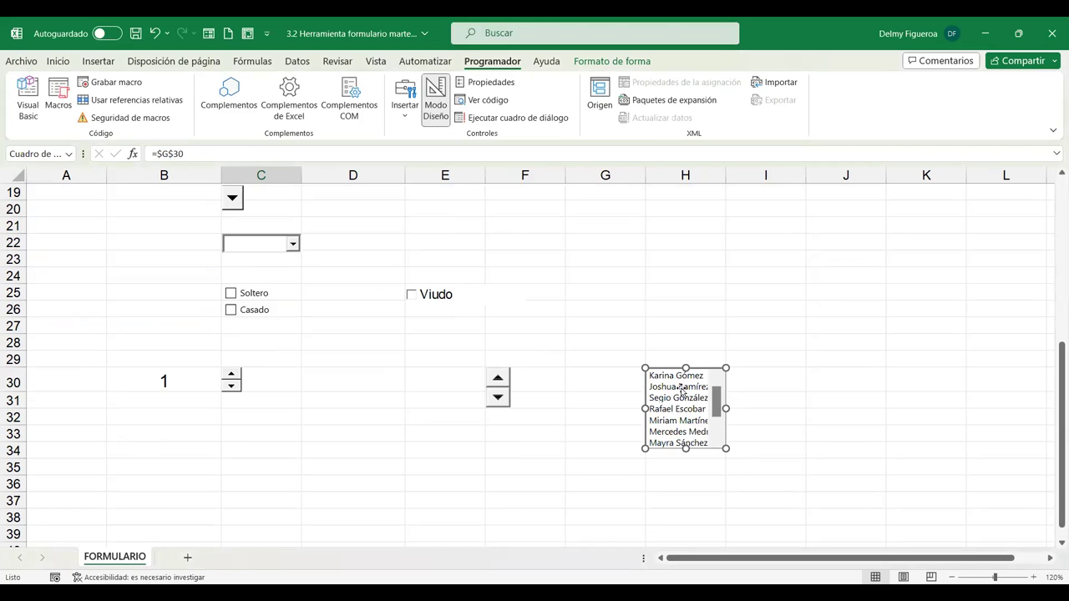
left_click(848, 382)
Pick one vendor, then the tenth and last vendor in the list box, so G30 reads 10
left_click(685, 387)
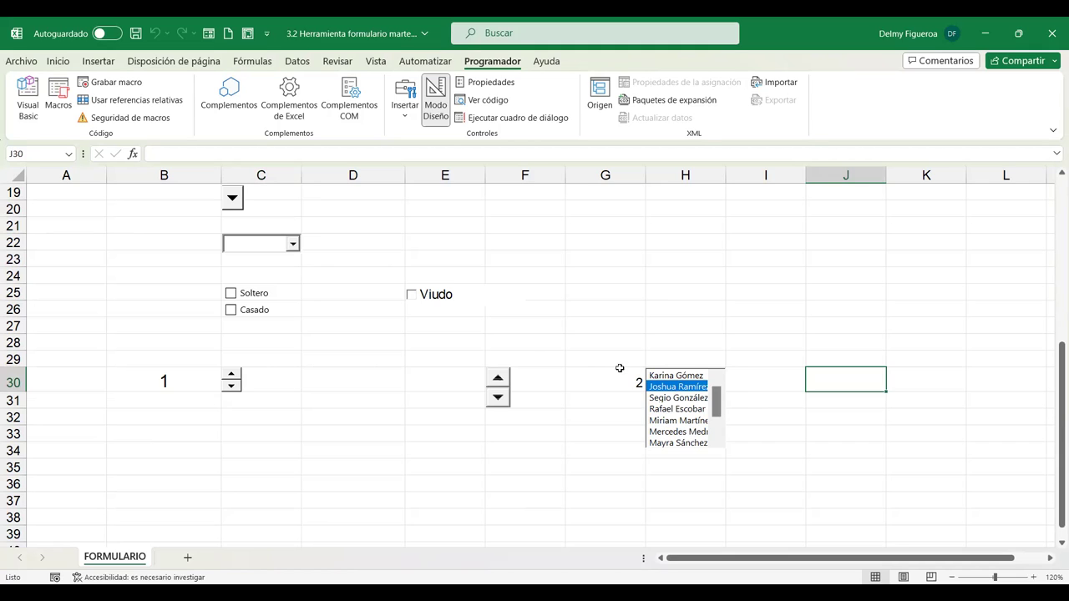
scroll(716, 401, "down", 1)
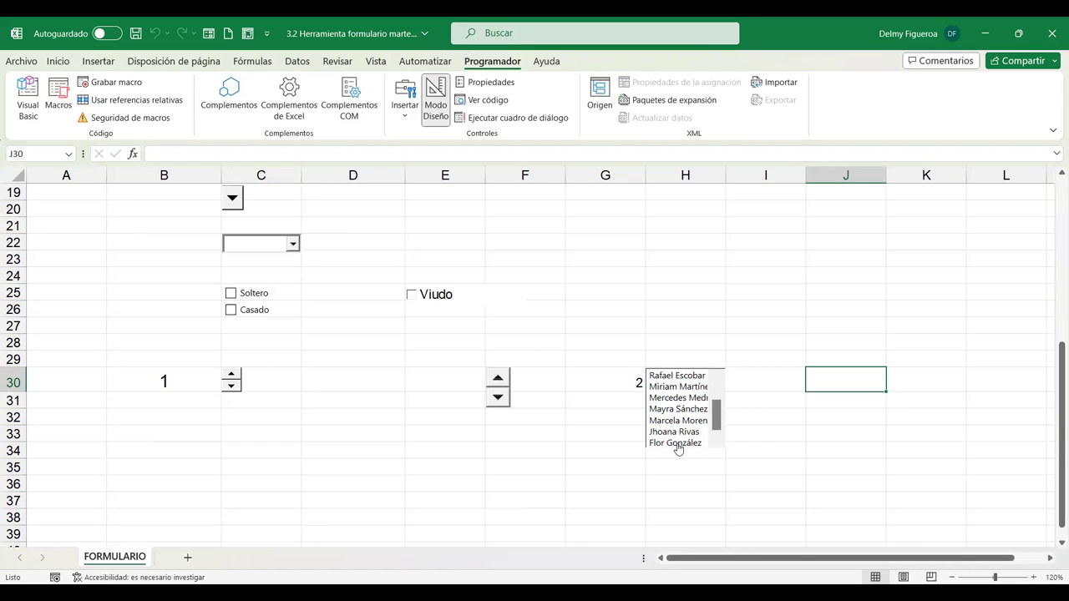
left_click(678, 446)
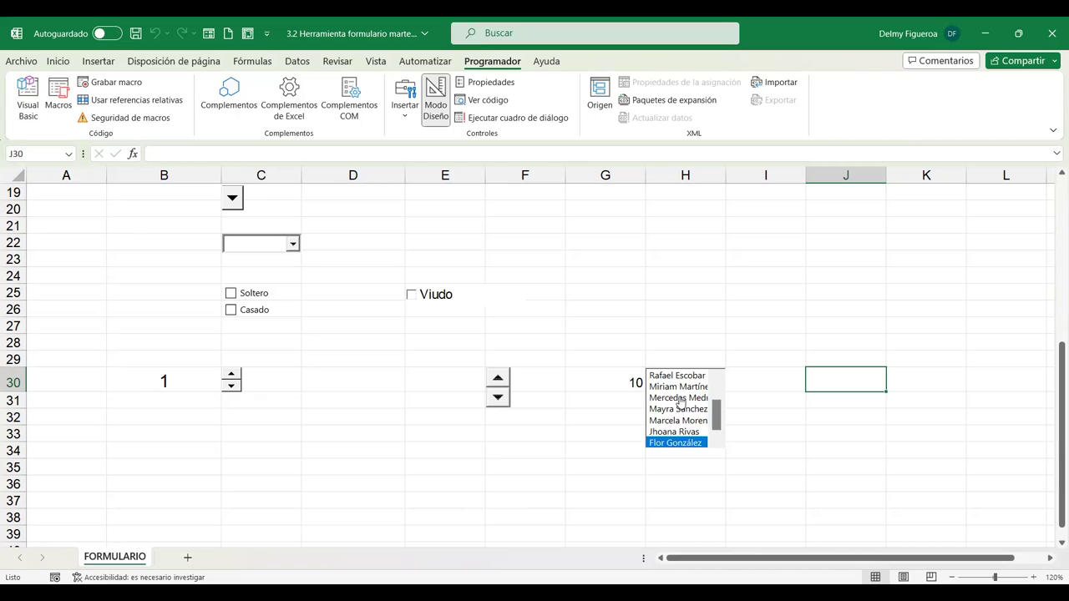
left_click(403, 119)
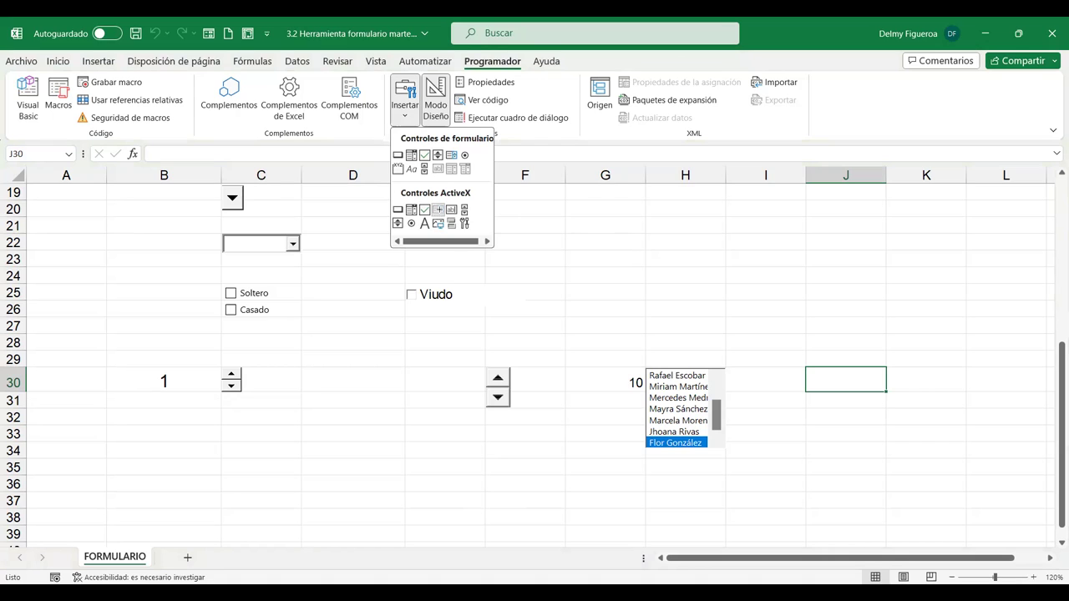
Draw an ActiveX list box, ListBox1, over J30:J33 and browse its Formato de control tabs without changes
left_click(439, 211)
left_click_drag(807, 367, 887, 445)
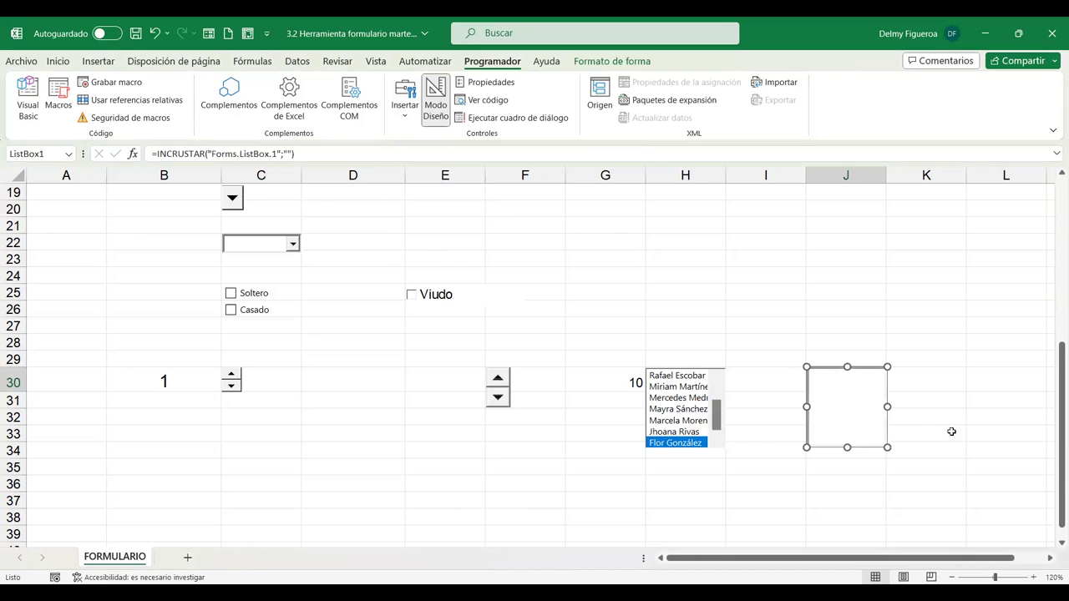
left_click(948, 382)
left_click(838, 392)
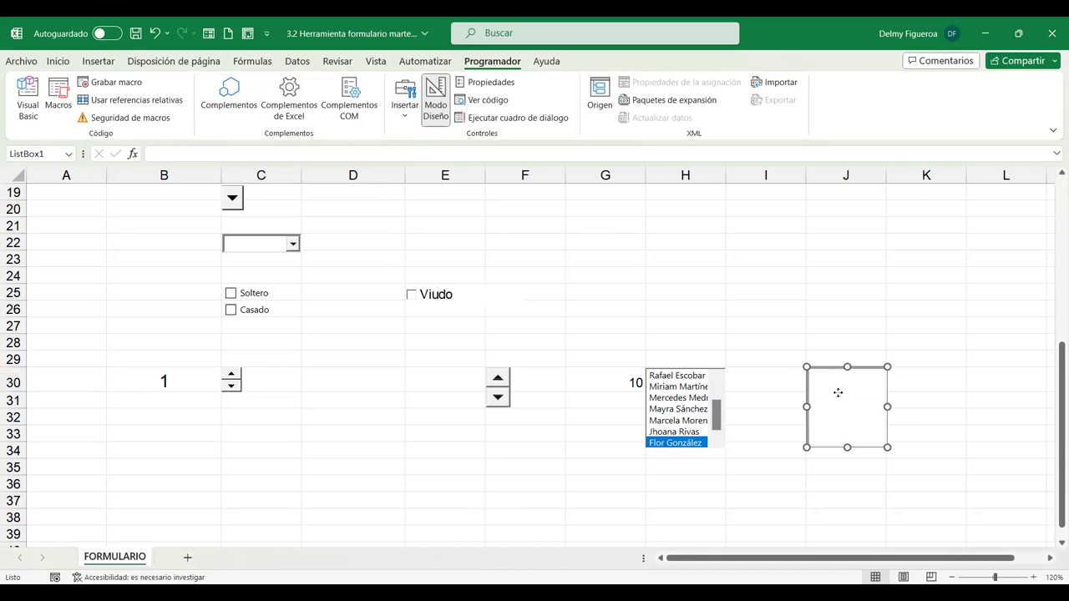
right_click(838, 393)
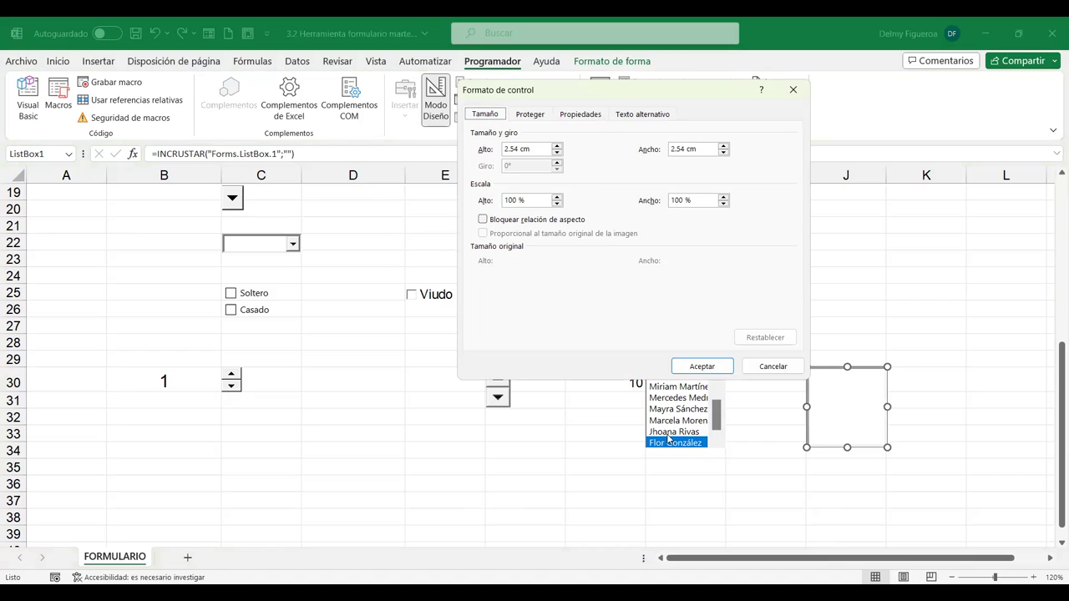
left_click(530, 117)
left_click(585, 117)
left_click(667, 117)
left_click(776, 374)
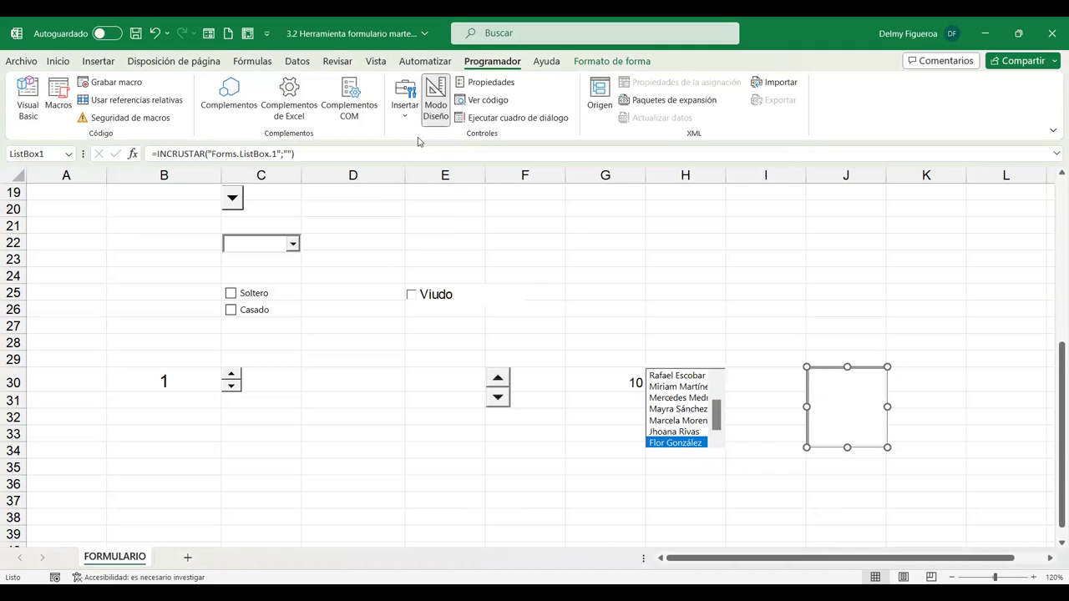
left_click(405, 109)
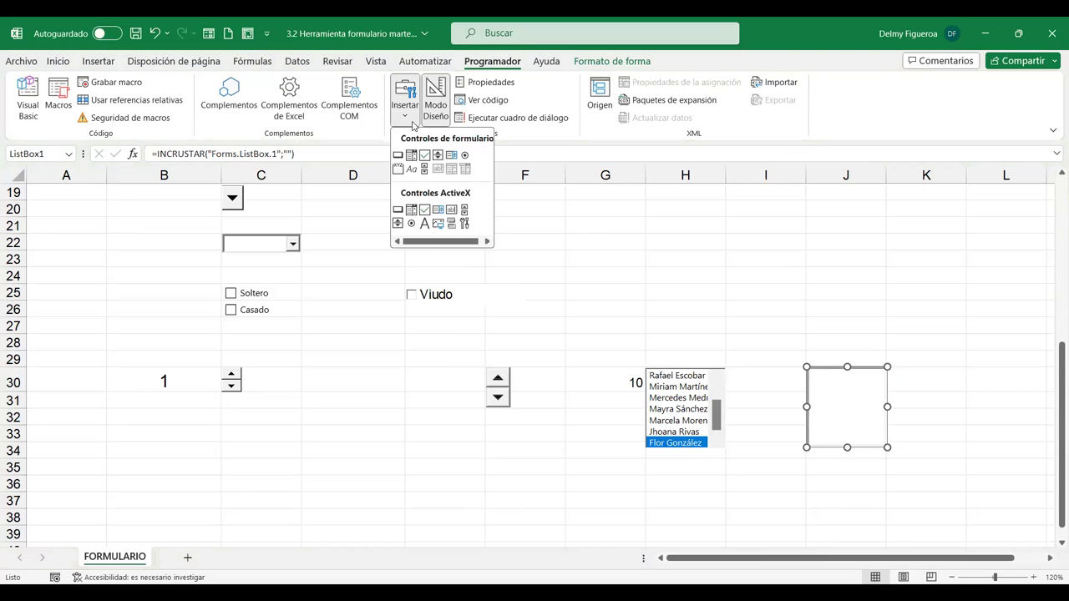
Add a form option button at C36 captioned 'Crédito'
left_click(465, 156)
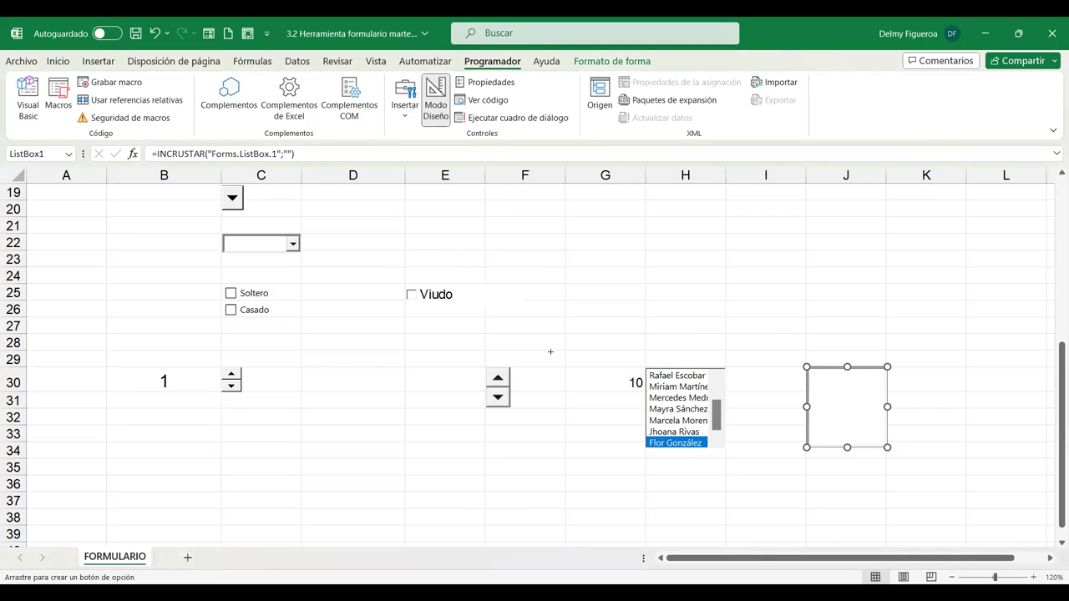
scroll(553, 449, "down", 1)
scroll(554, 445, "down", 1)
scroll(554, 444, "down", 1)
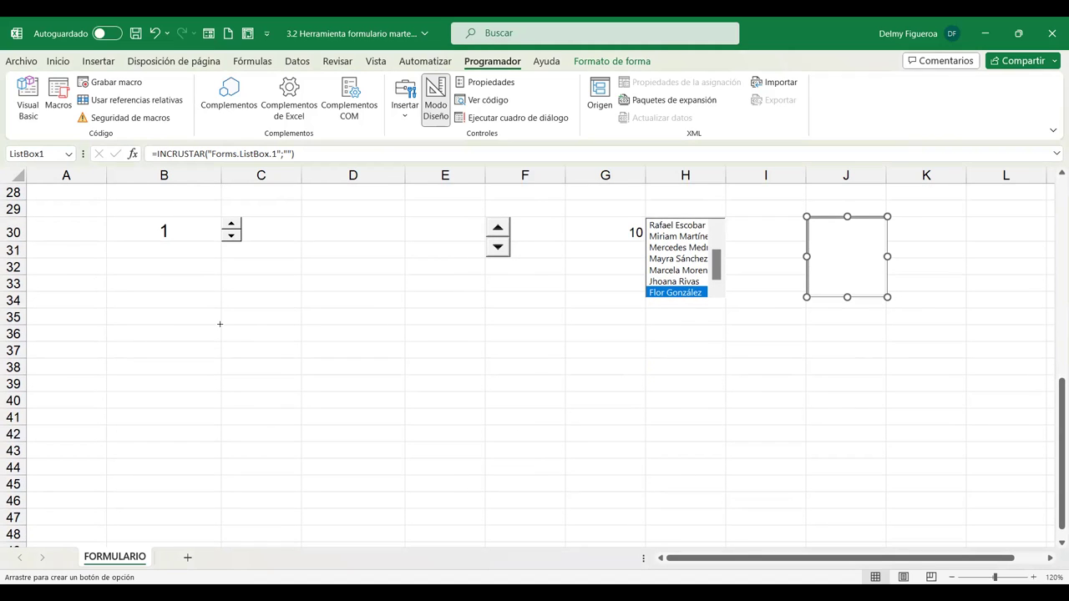
left_click(220, 324)
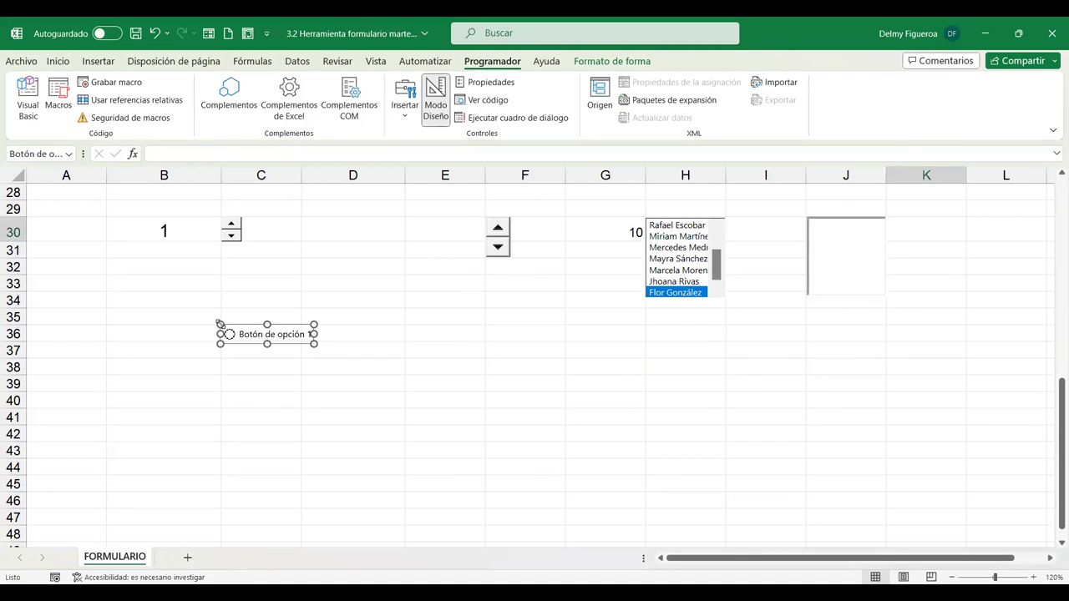
left_click(253, 334)
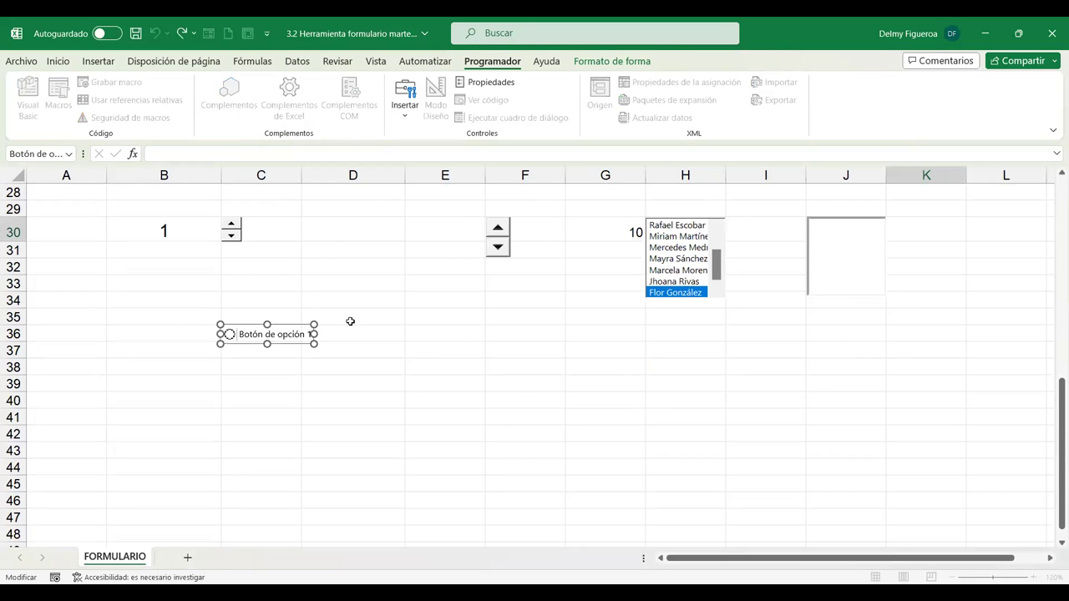
scroll(351, 320, "up", 3)
scroll(237, 349, "up", 1)
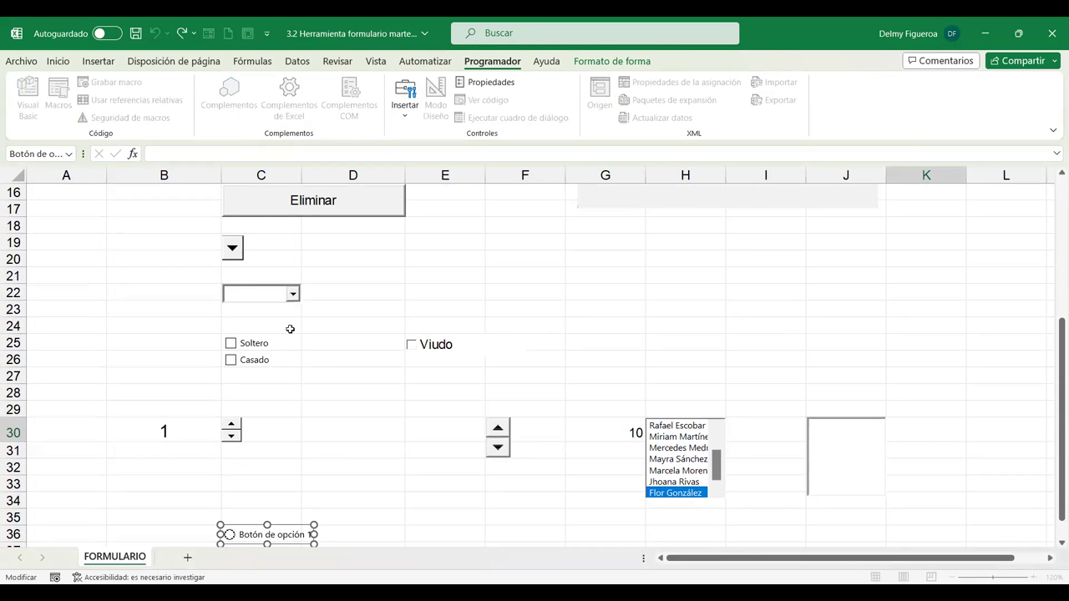
scroll(312, 341, "down", 3)
key("Delete")
key("Delete")
key("Delete")
key("Delete")
key("Delete")
key("Delete")
key("Delete")
key("Delete")
key("Delete")
key("Delete")
key("Delete")
key("Delete")
key("Delete")
type("Crédito")
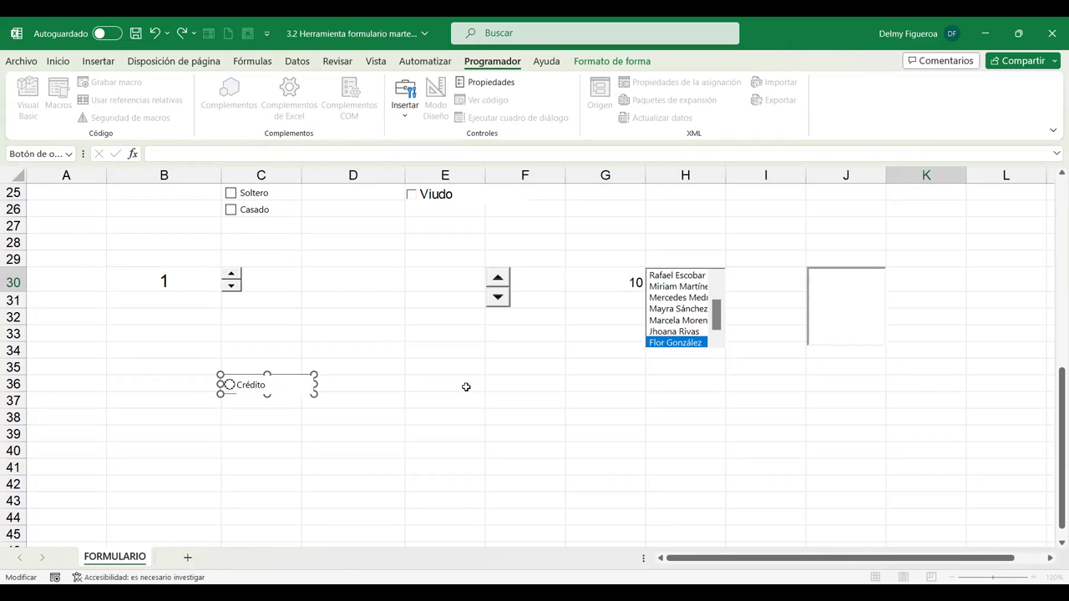
left_click(466, 387)
Mark the Crédito option button as selected
right_click(254, 389)
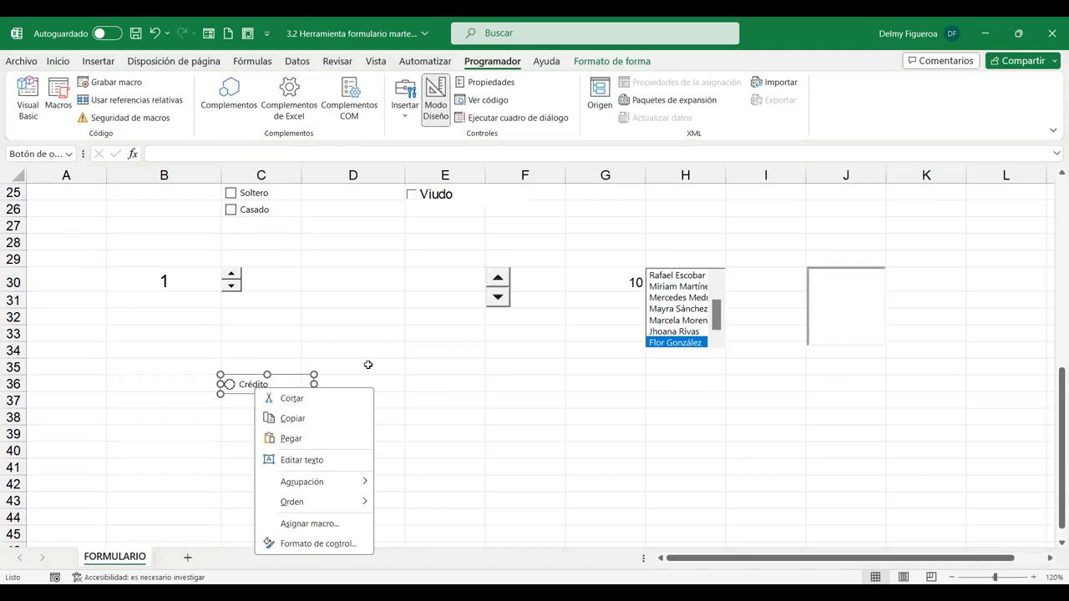
key("Escape")
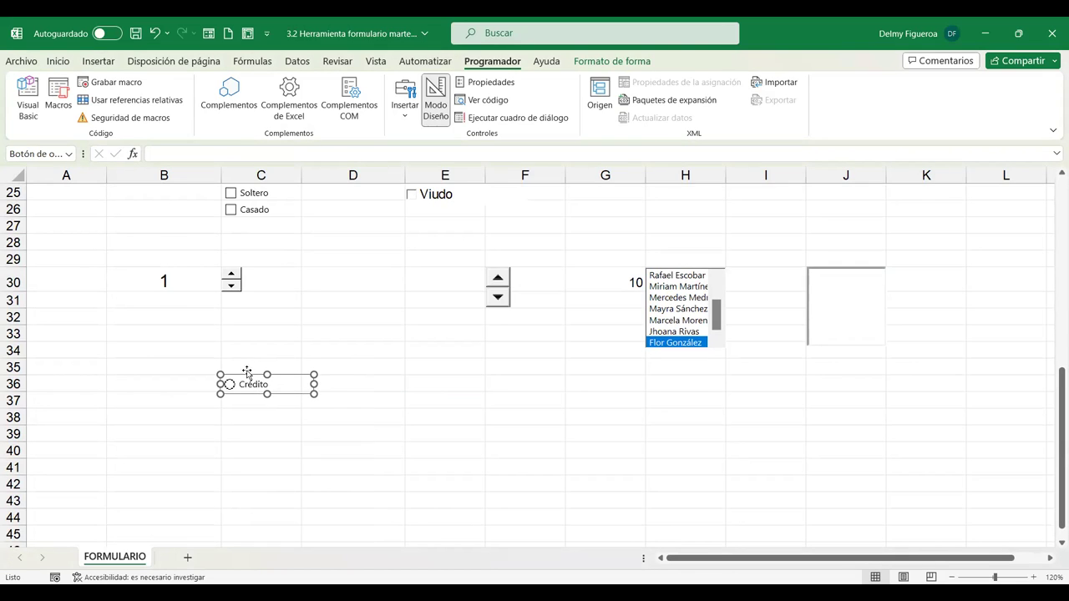
left_click(234, 319)
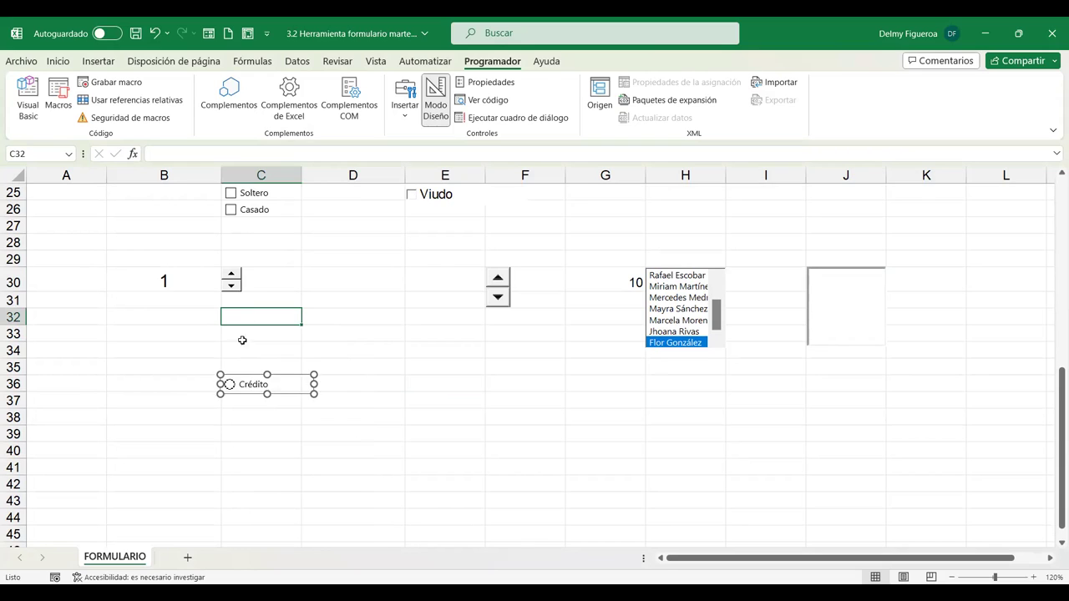
left_click(230, 387)
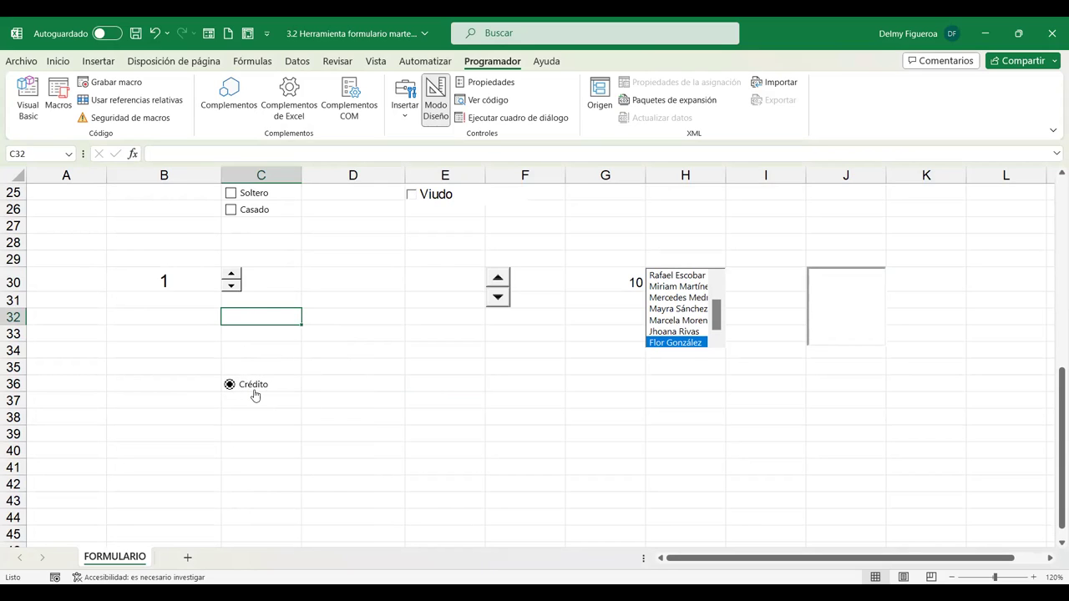
Copy the Crédito button, align the copy in C37, and relabel it 'Contado'
left_click(257, 388)
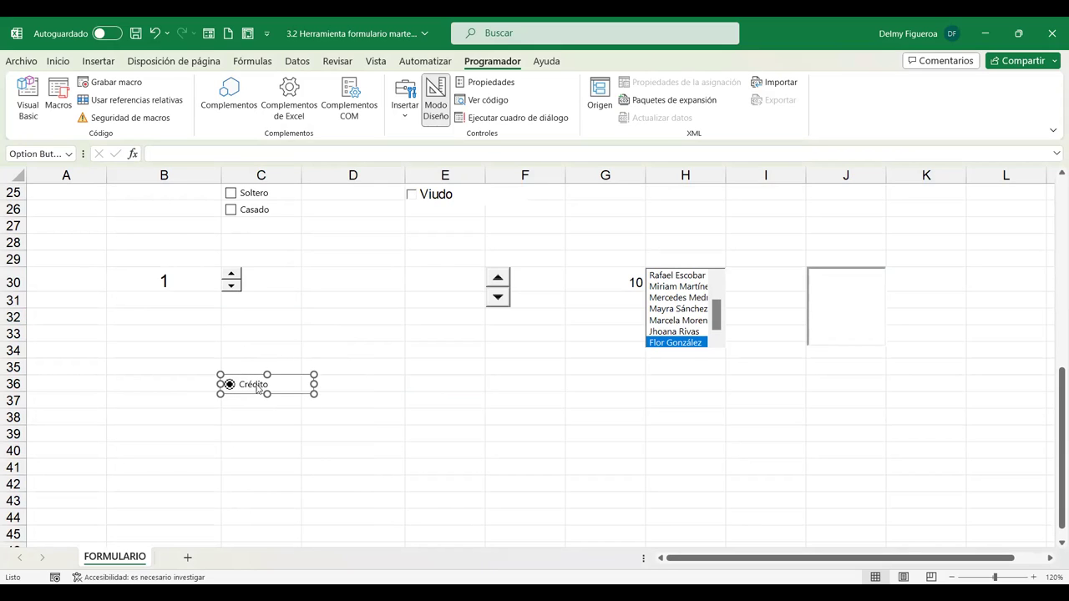
right_click(258, 389)
left_click(459, 414)
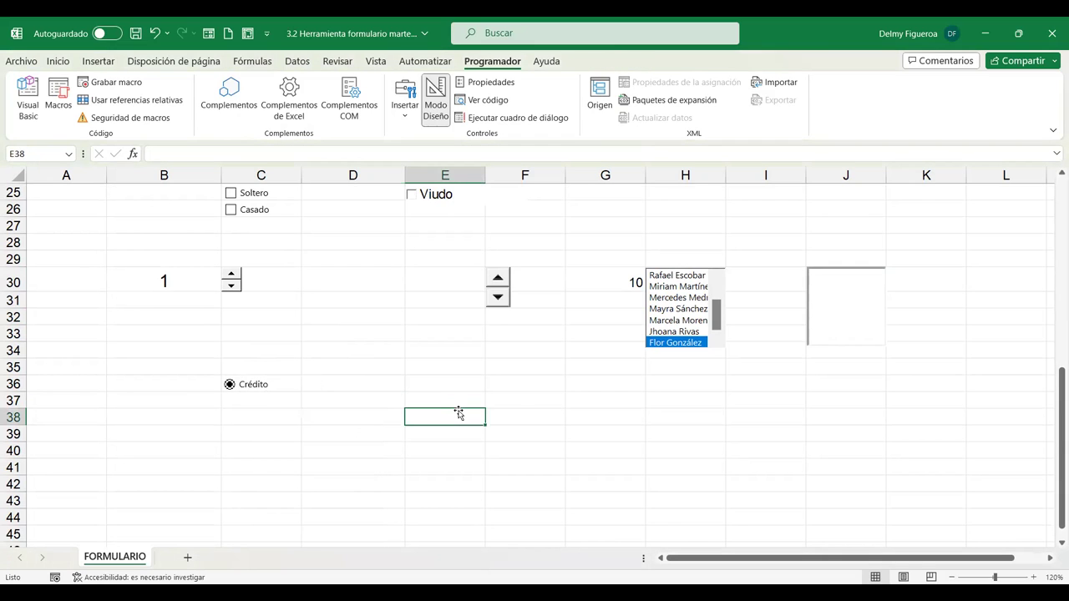
key("ctrl+v")
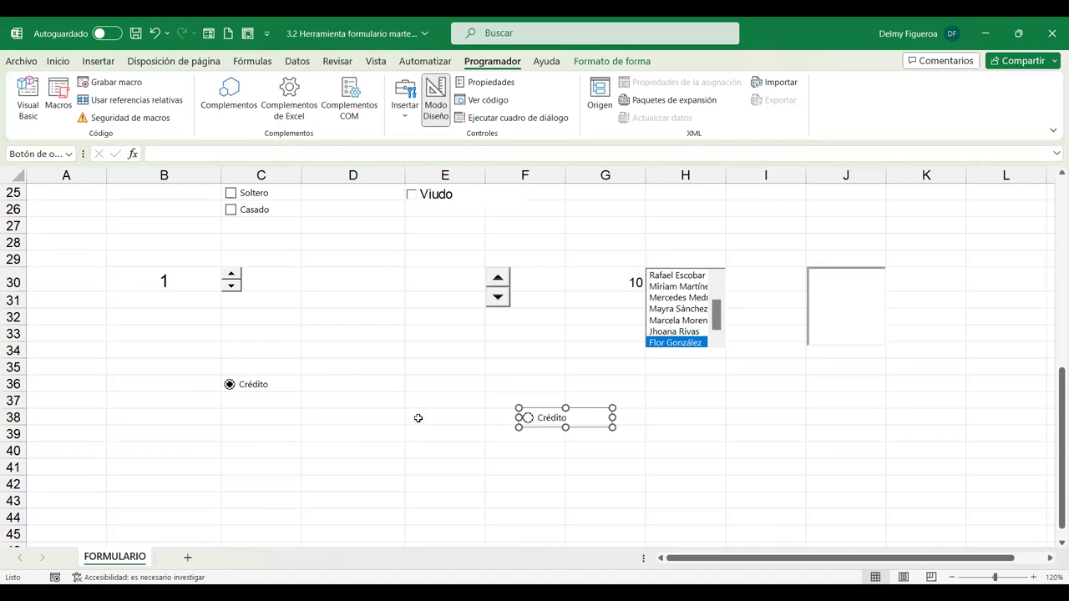
left_click_drag(581, 411, 281, 398)
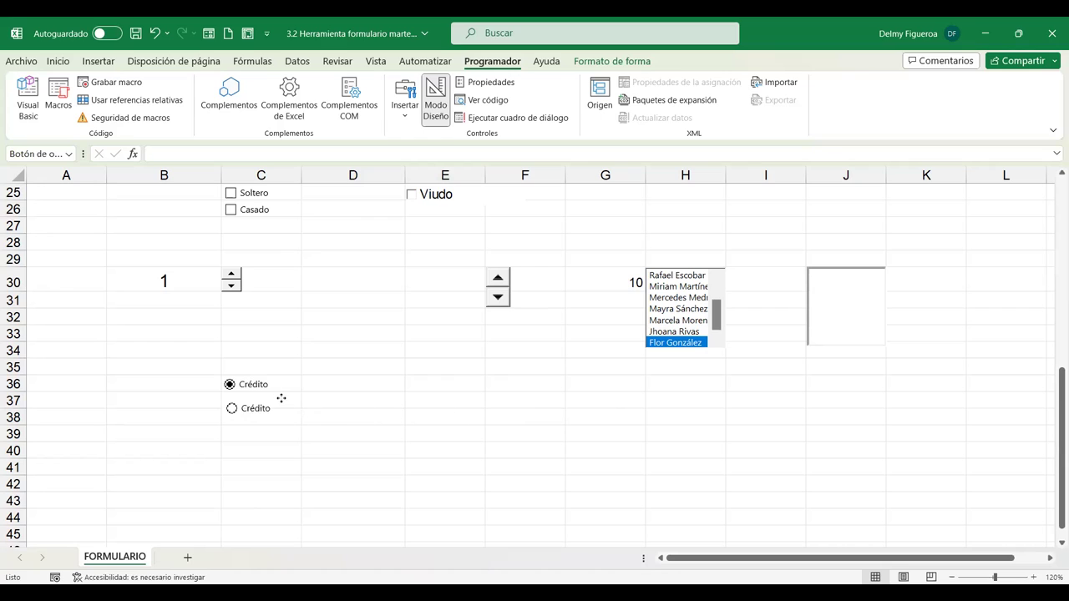
key("Right")
key("Right")
key("Left")
key("Right")
left_click(282, 398)
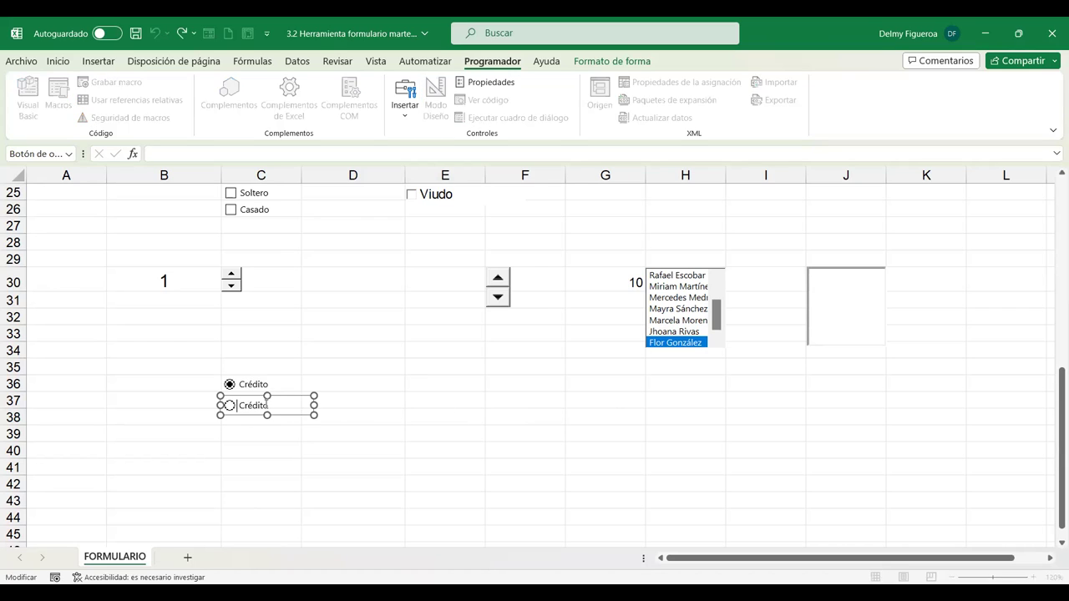
key("Delete")
key("Delete")
key("Delete")
key("Delete")
key("Delete")
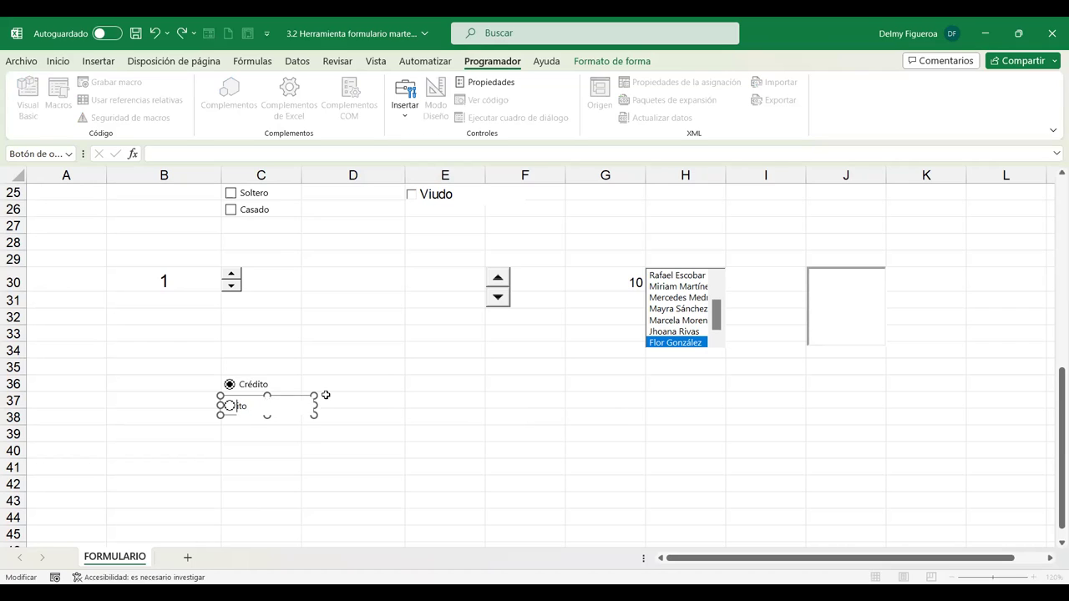
type("Contad")
left_click(377, 396)
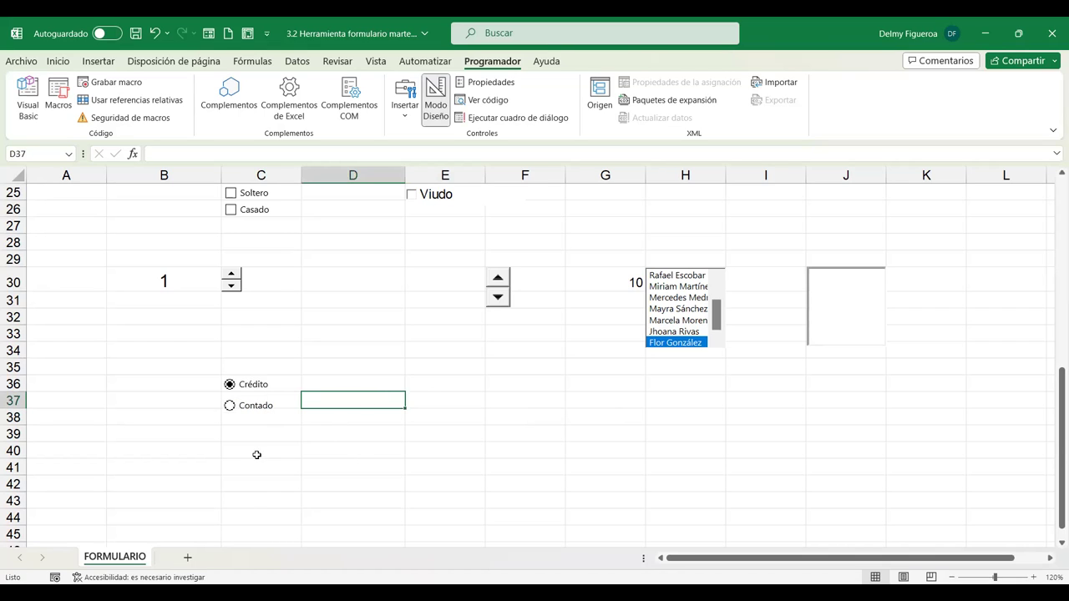
left_click(405, 117)
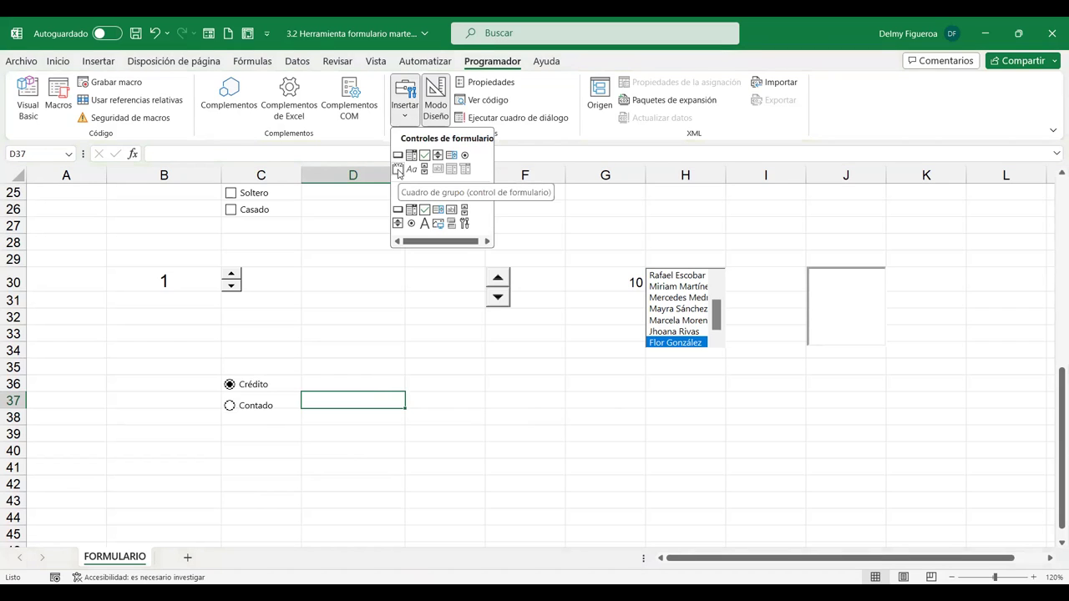
Draw a form group box over E36:E40, keeping its 'Cuadro de grupo 14' title
left_click(398, 170)
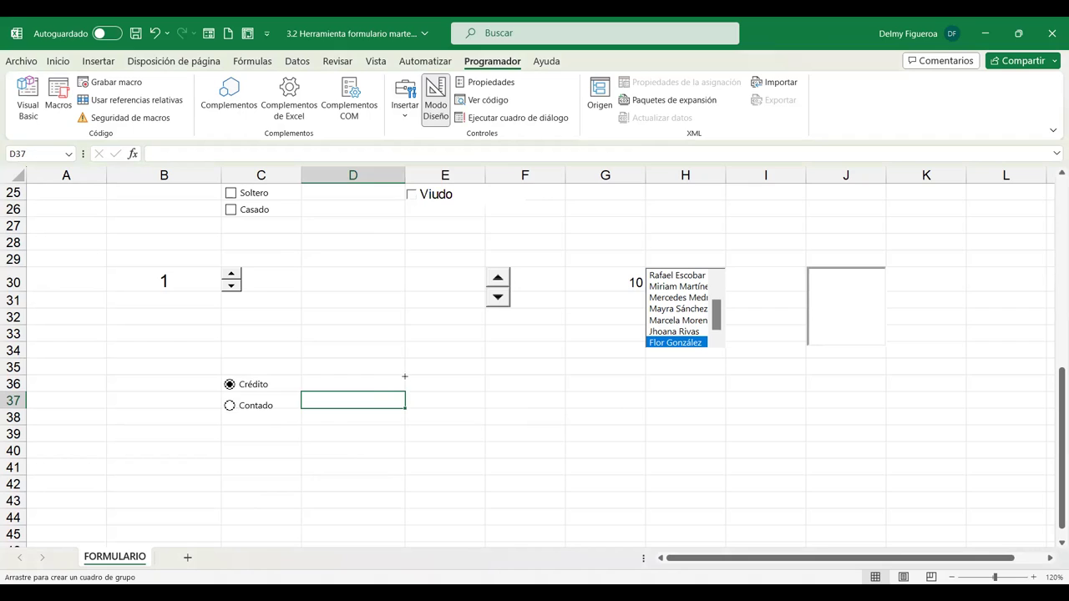
left_click_drag(403, 375, 505, 459)
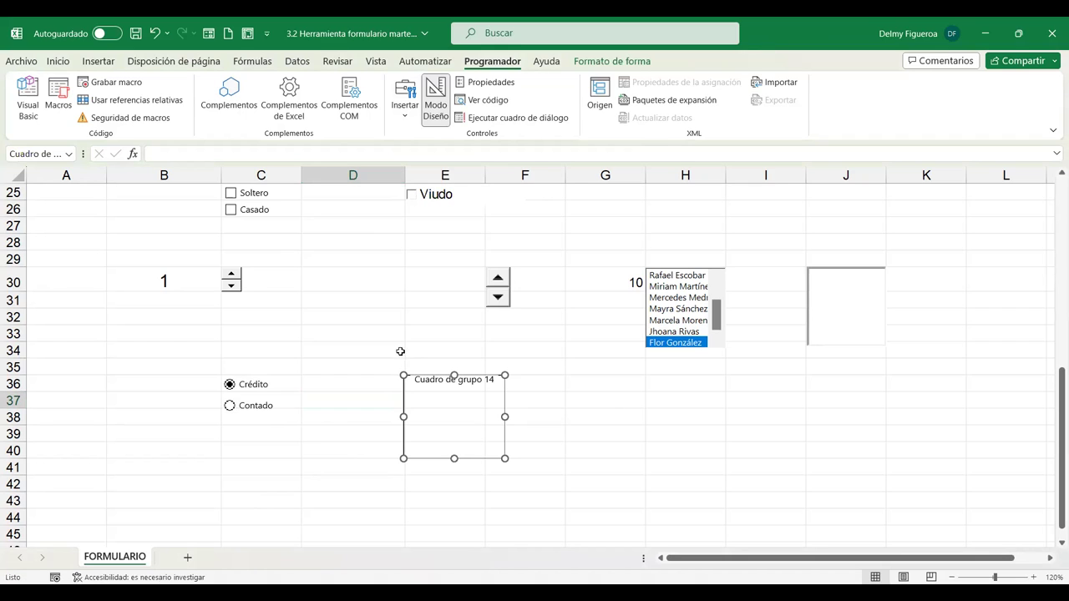
left_click(570, 418)
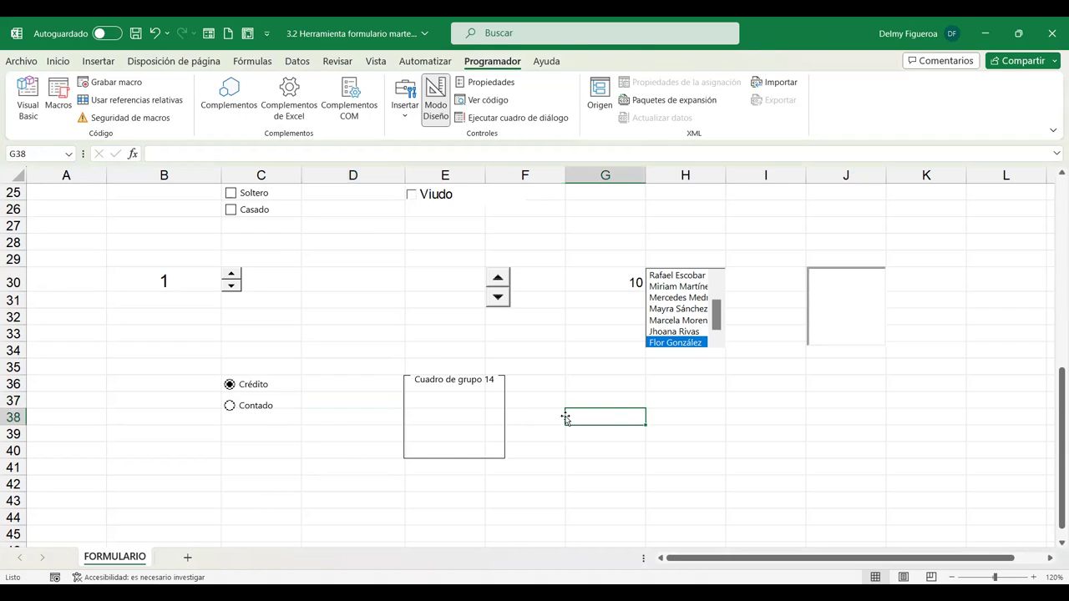
left_click(462, 379)
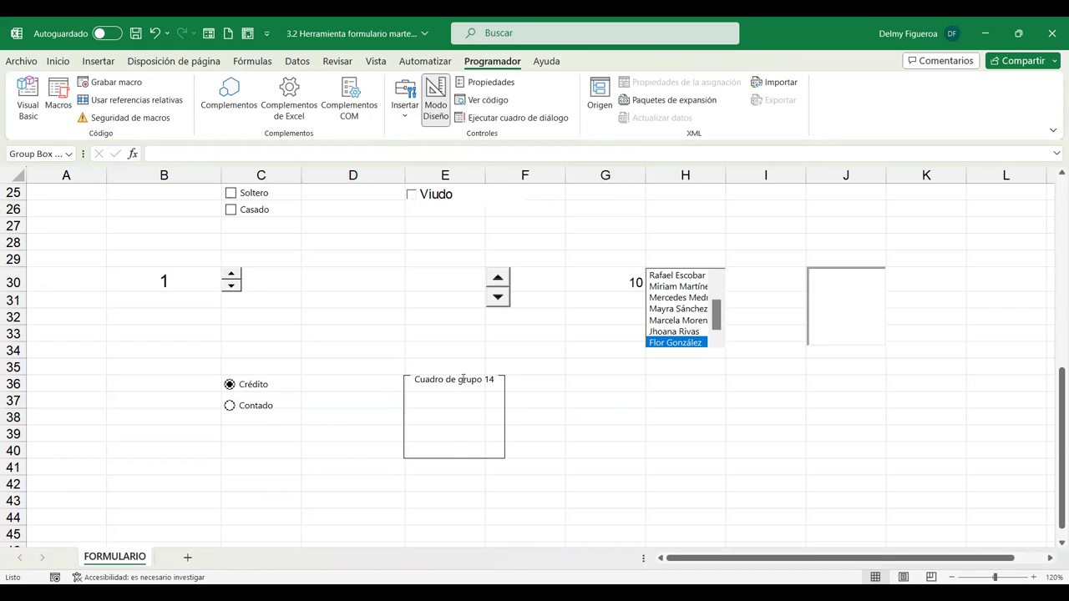
left_click(416, 379)
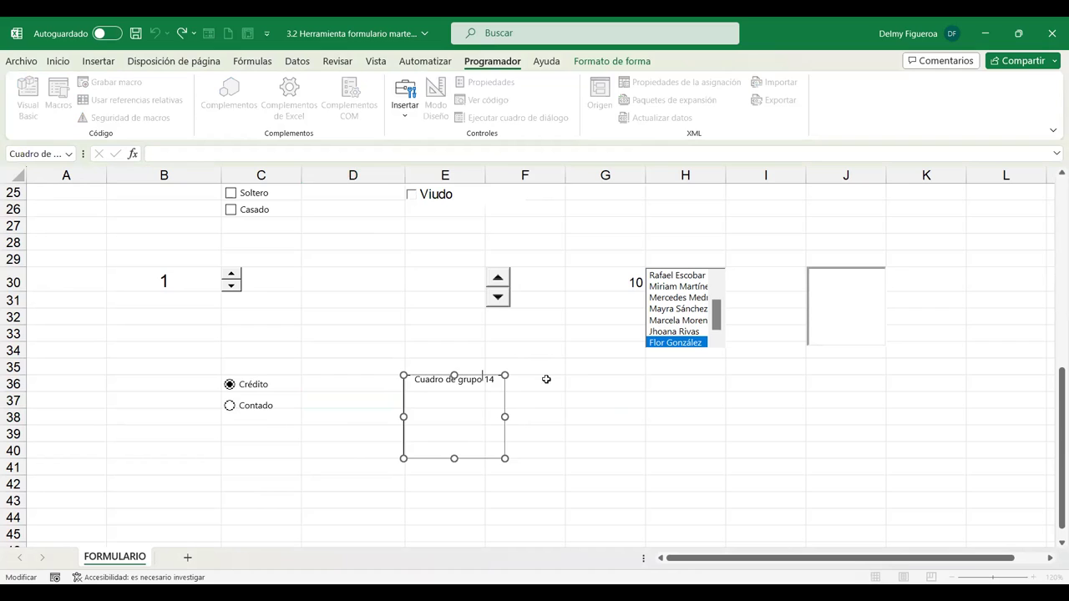
left_click(547, 380)
left_click(609, 394)
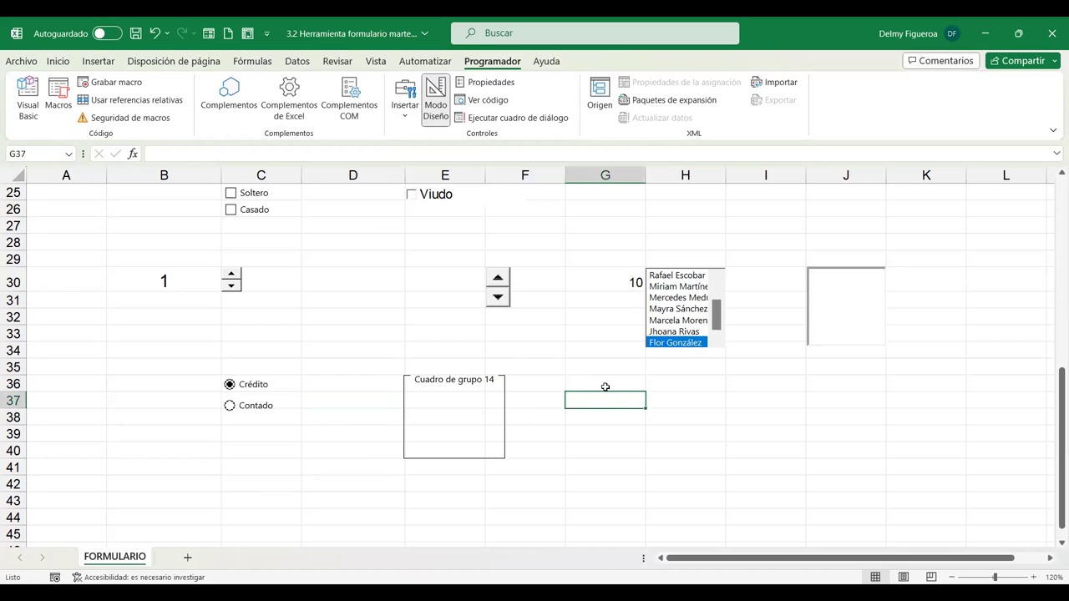
left_click(406, 115)
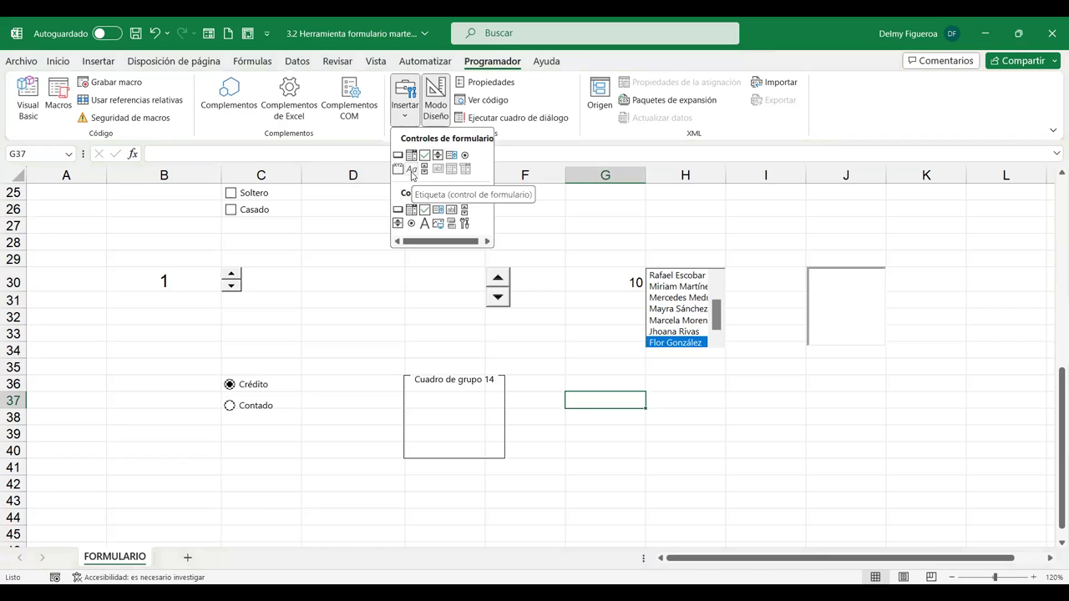
Draw a form label in G36 and trim its default text
left_click(410, 168)
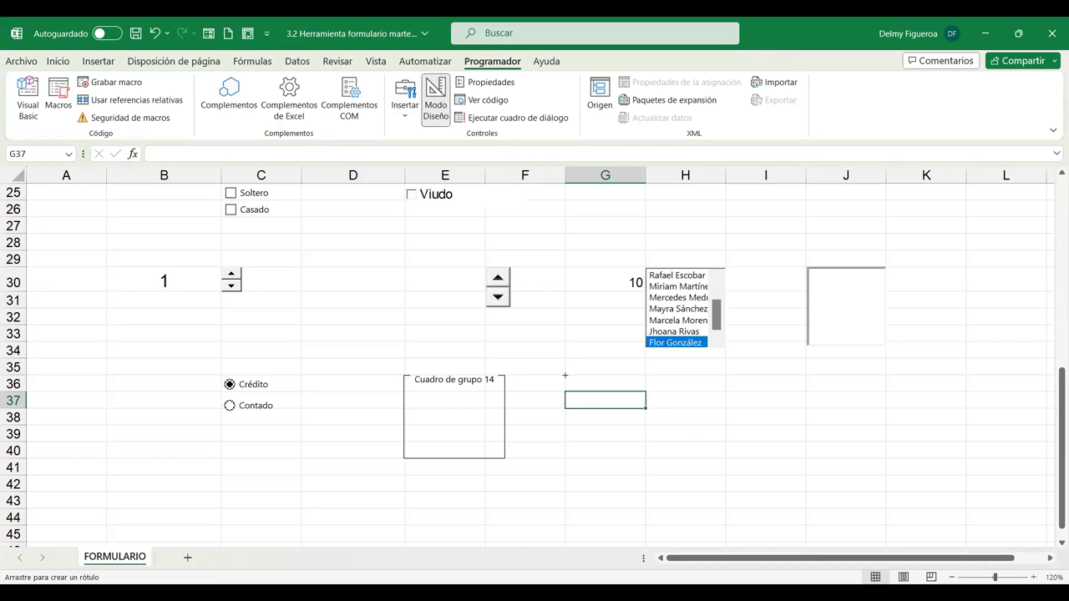
left_click_drag(565, 376, 633, 390)
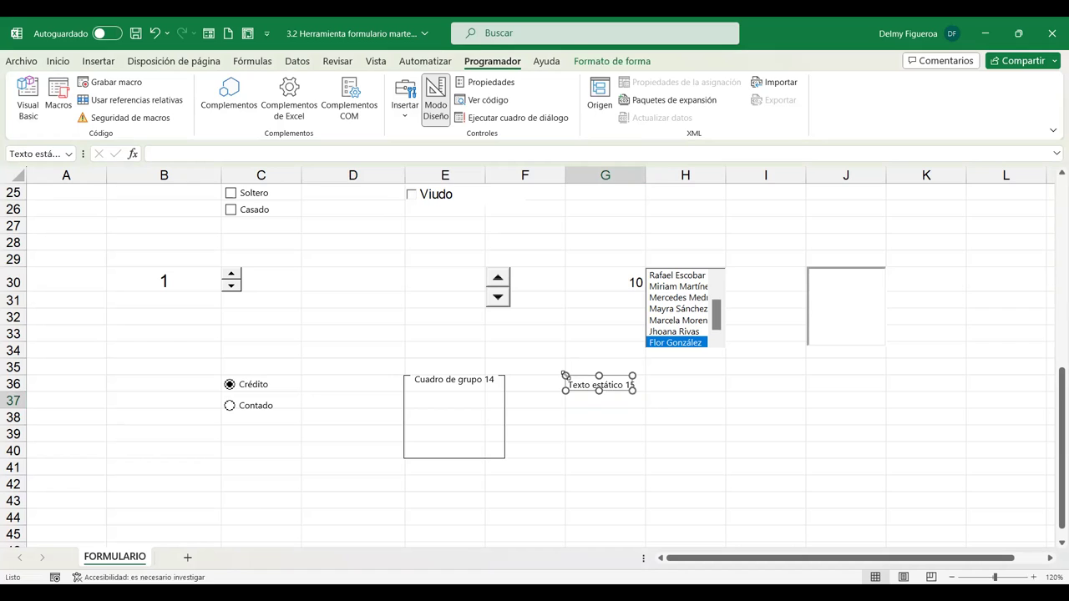
left_click(614, 383)
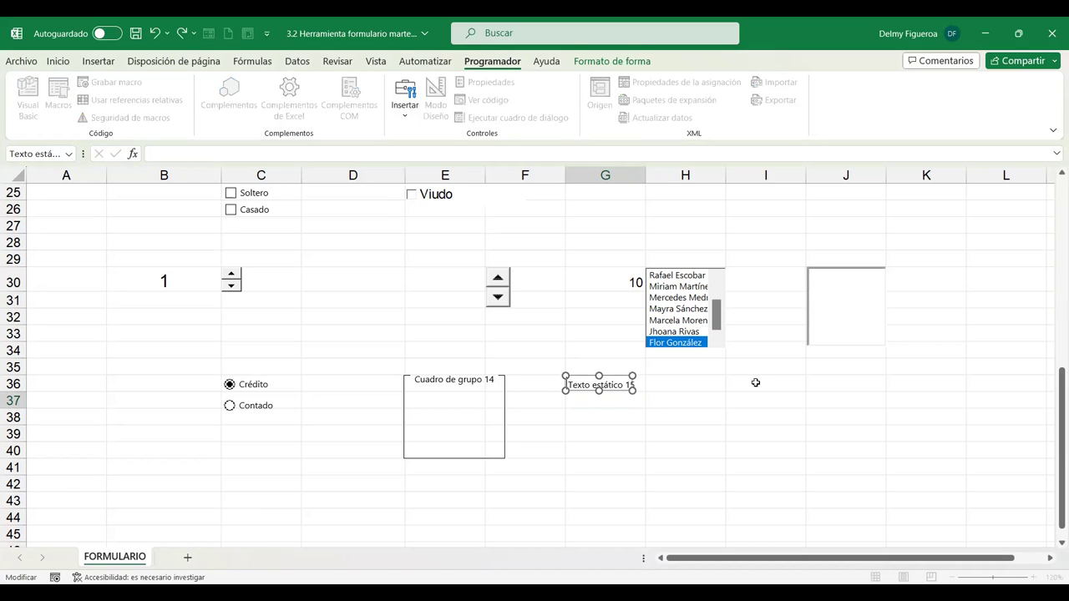
key("BackSpace")
key("BackSpace")
key("BackSpace")
key("ctrl+z")
key("BackSpace")
key("BackSpace")
key("BackSpace")
left_click(751, 377)
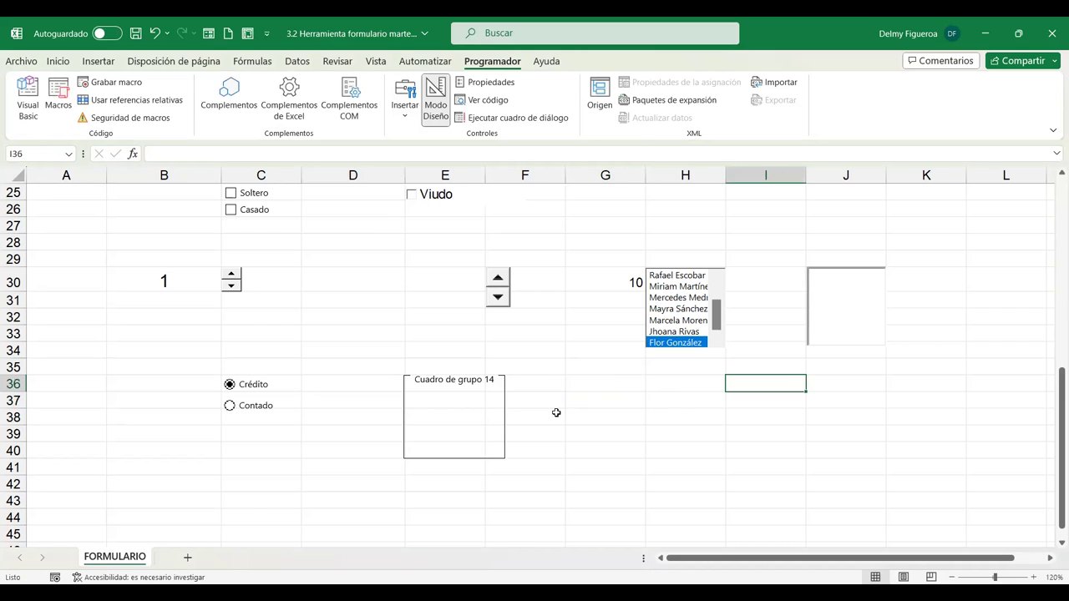
left_click(590, 383)
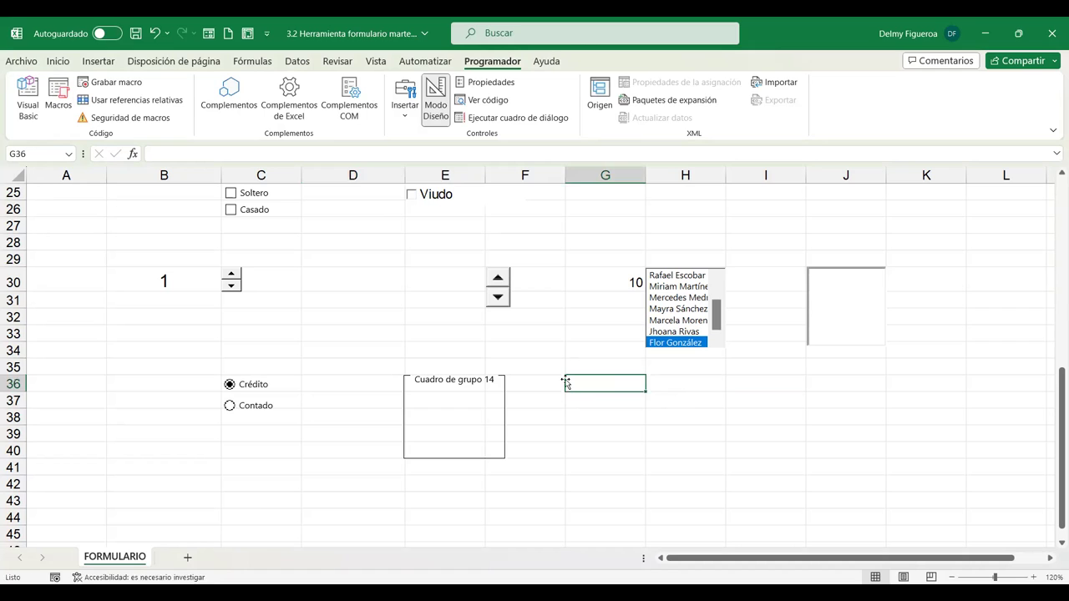
key("Home")
Set the G36 label's text to 'Nombre'
left_click(567, 383)
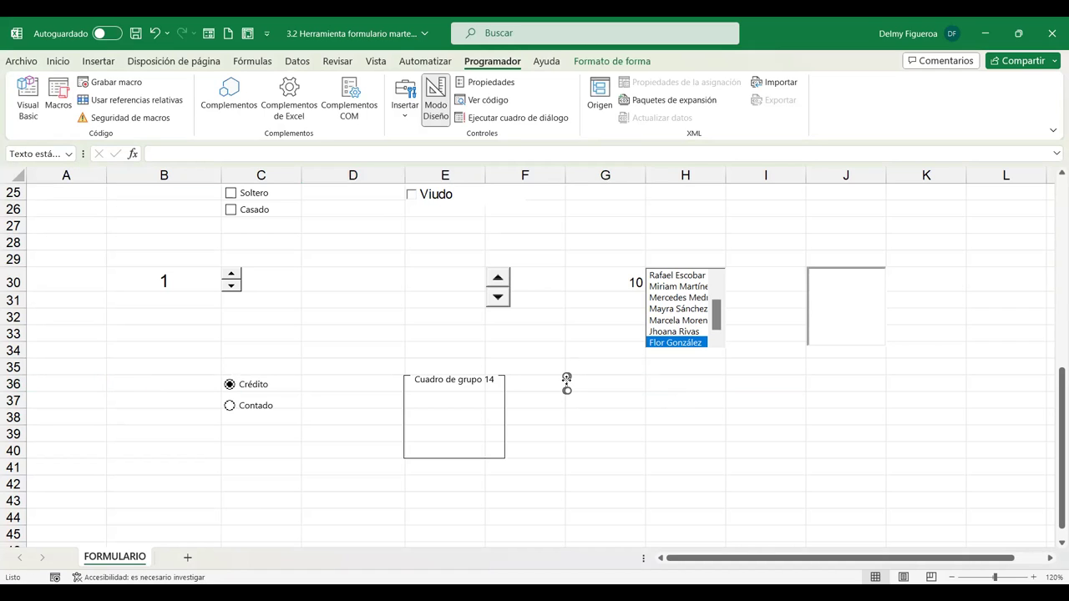
right_click(567, 381)
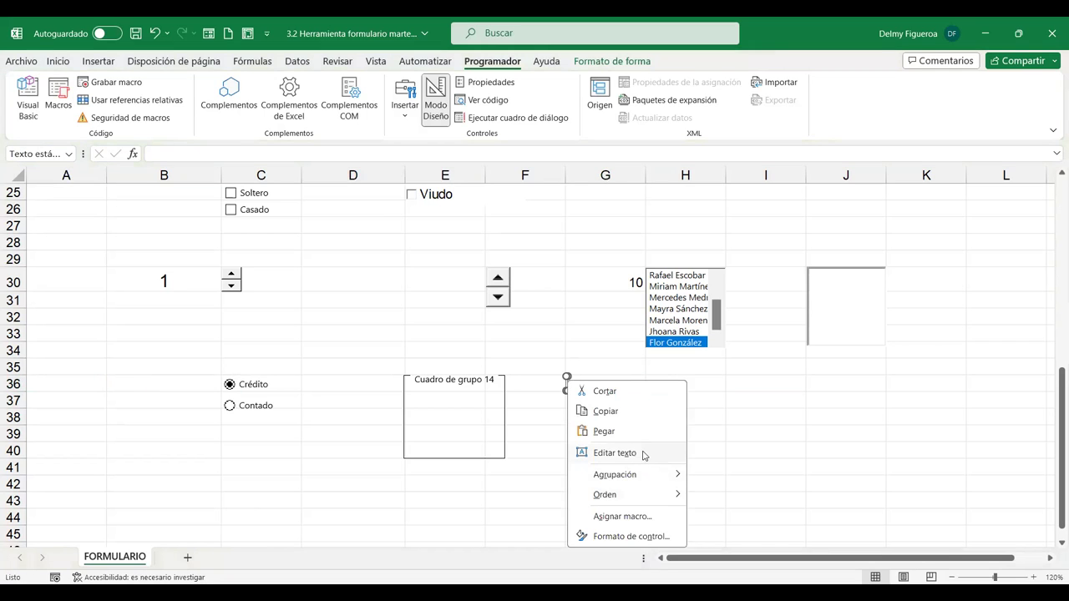
left_click(643, 454)
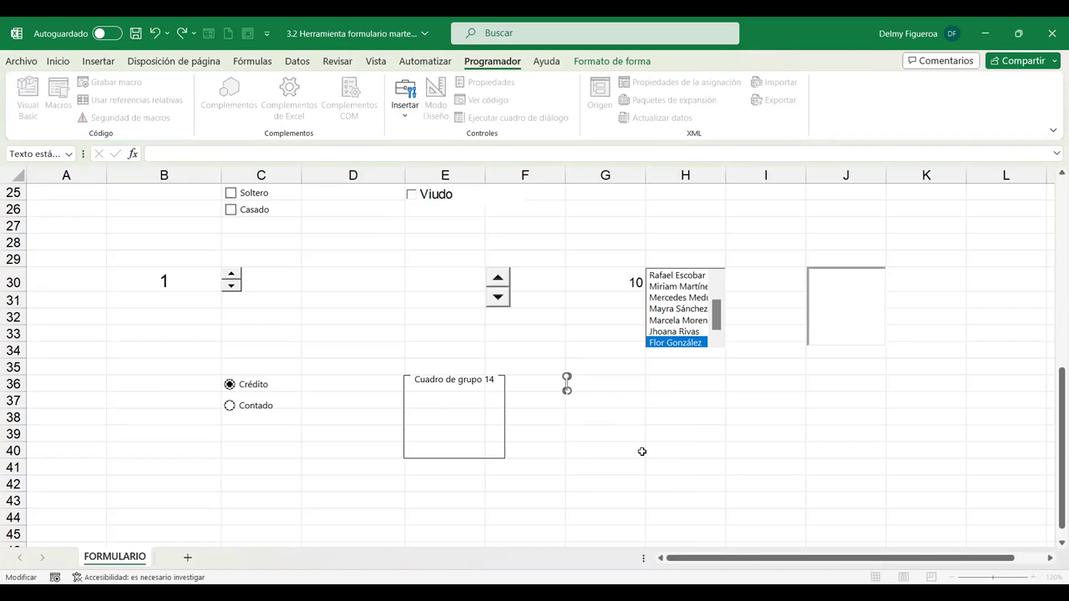
type("Nombre")
key("Escape")
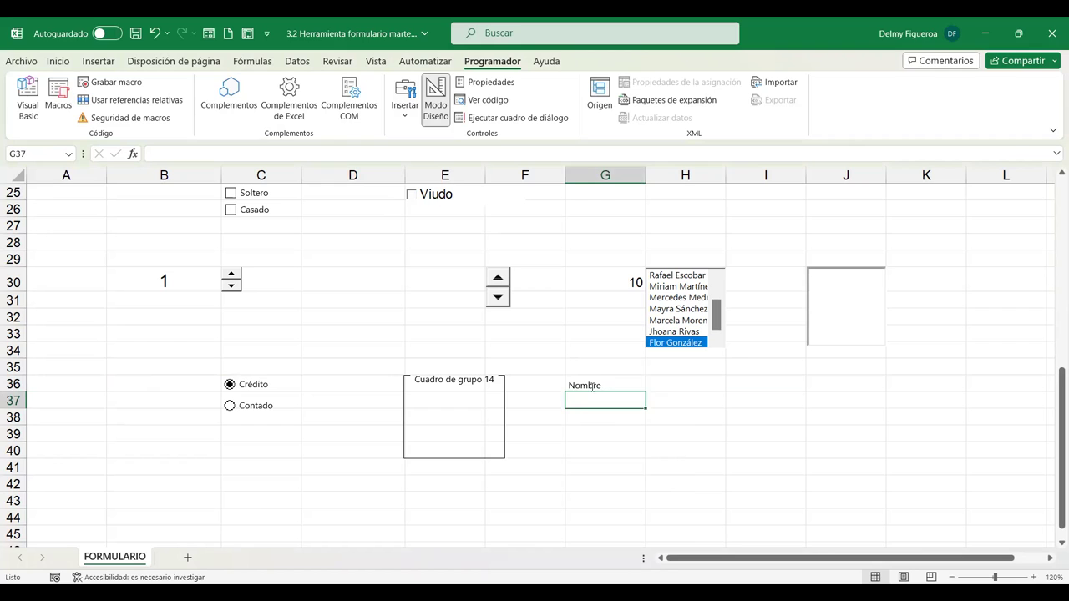
left_click(661, 426)
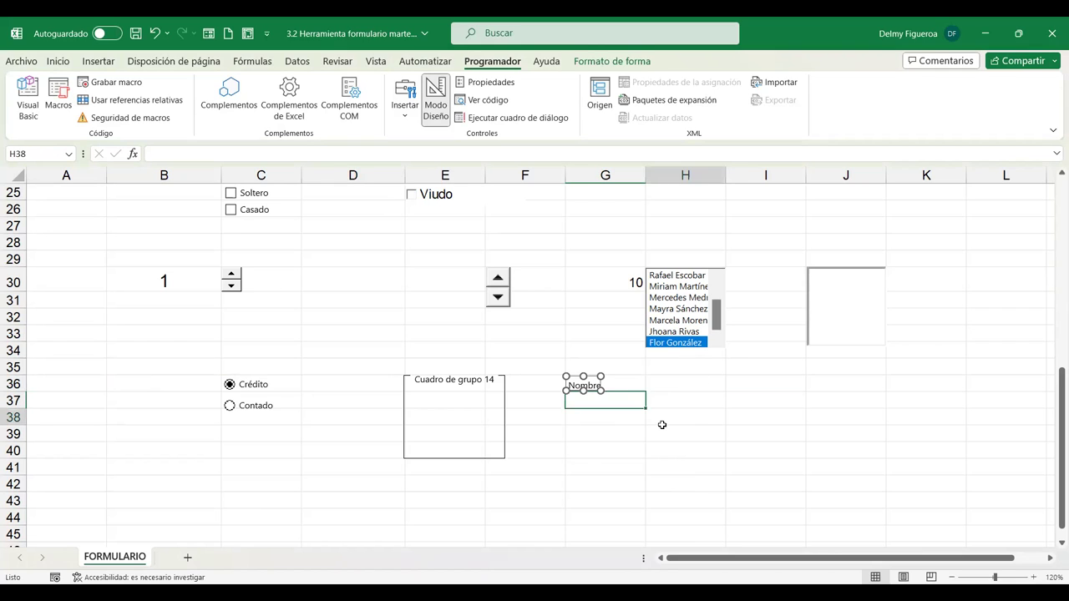
left_click(597, 383)
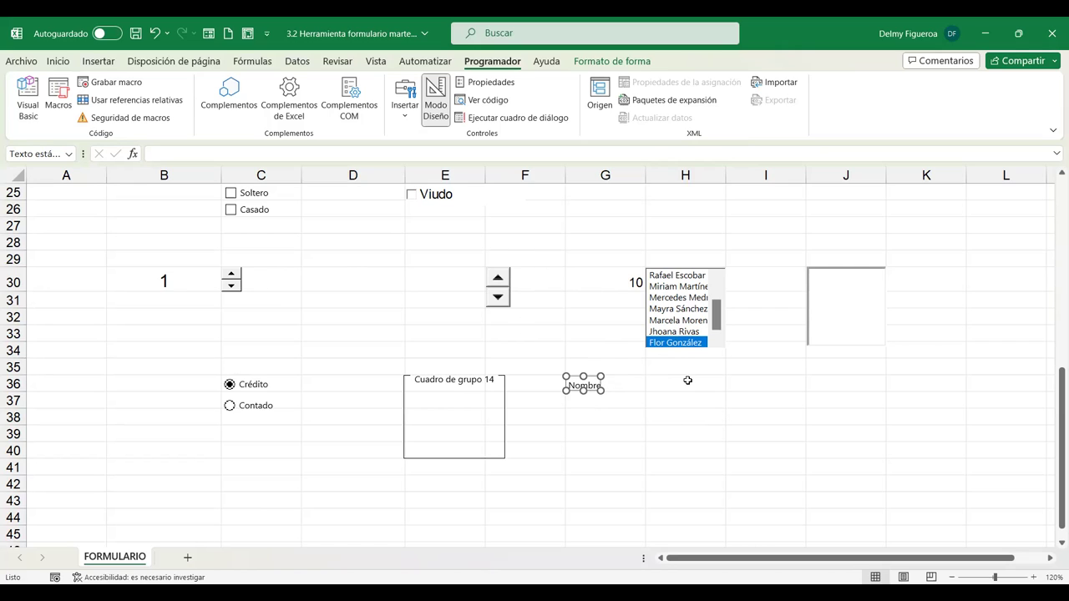
left_click(687, 381)
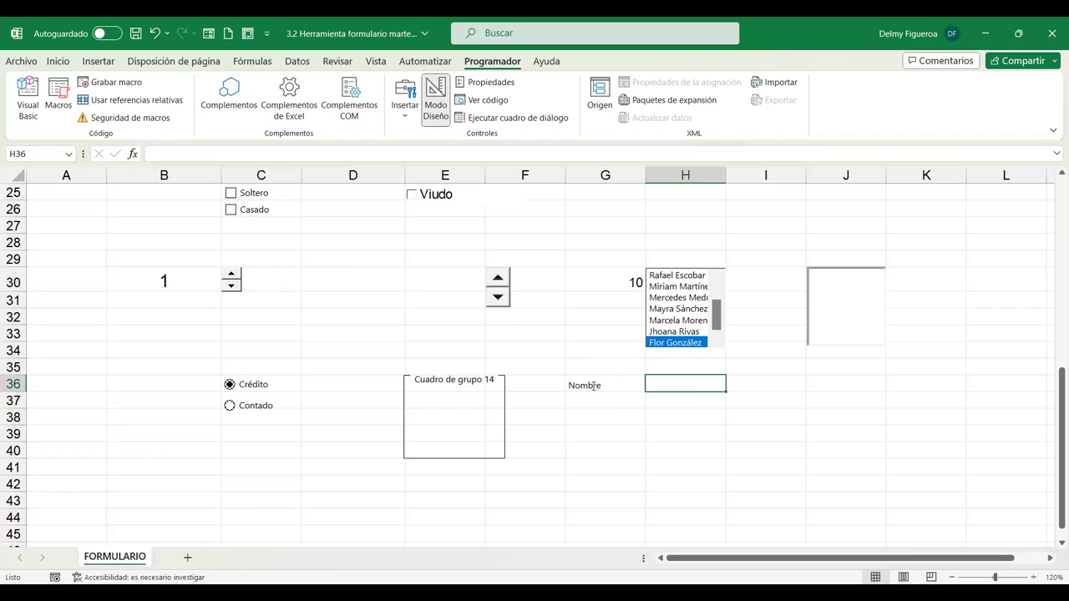
Draw a narrow vertical form scroll bar in column K, about rows 2–17
left_click(410, 120)
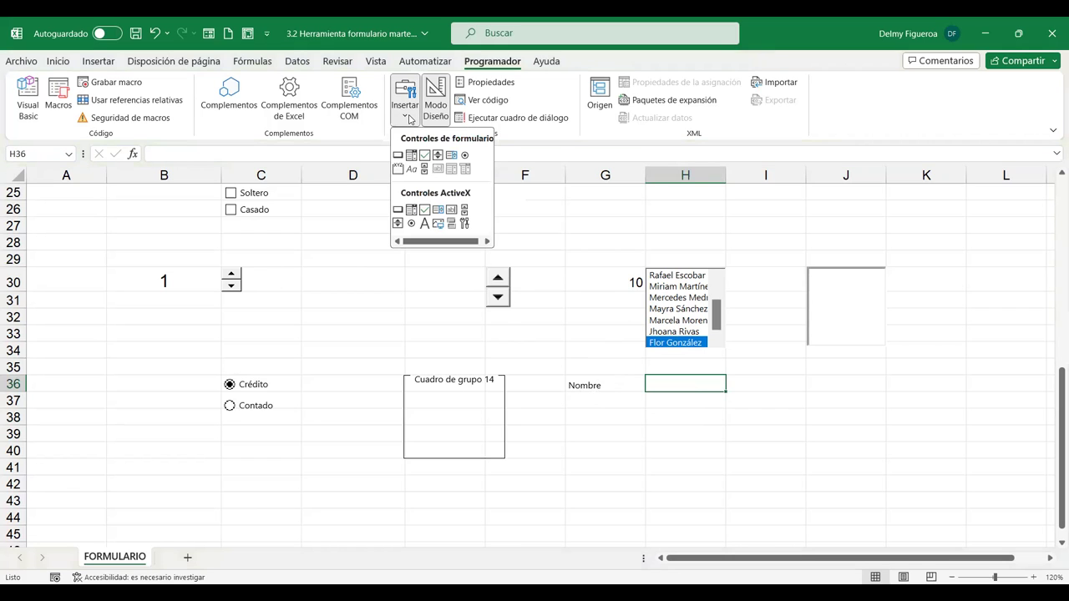
left_click(425, 170)
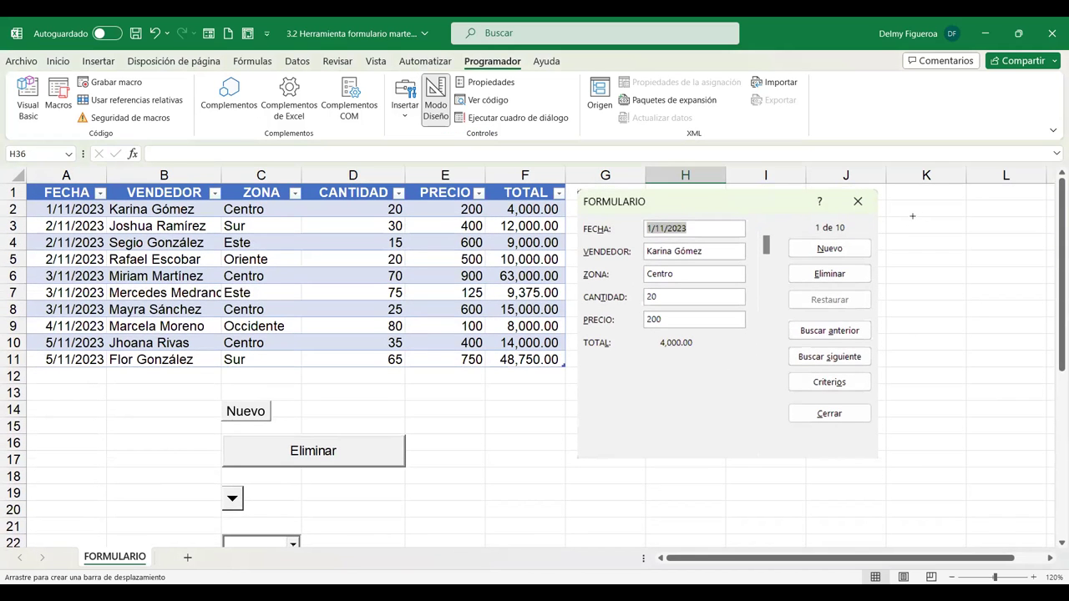
left_click_drag(913, 216, 993, 457)
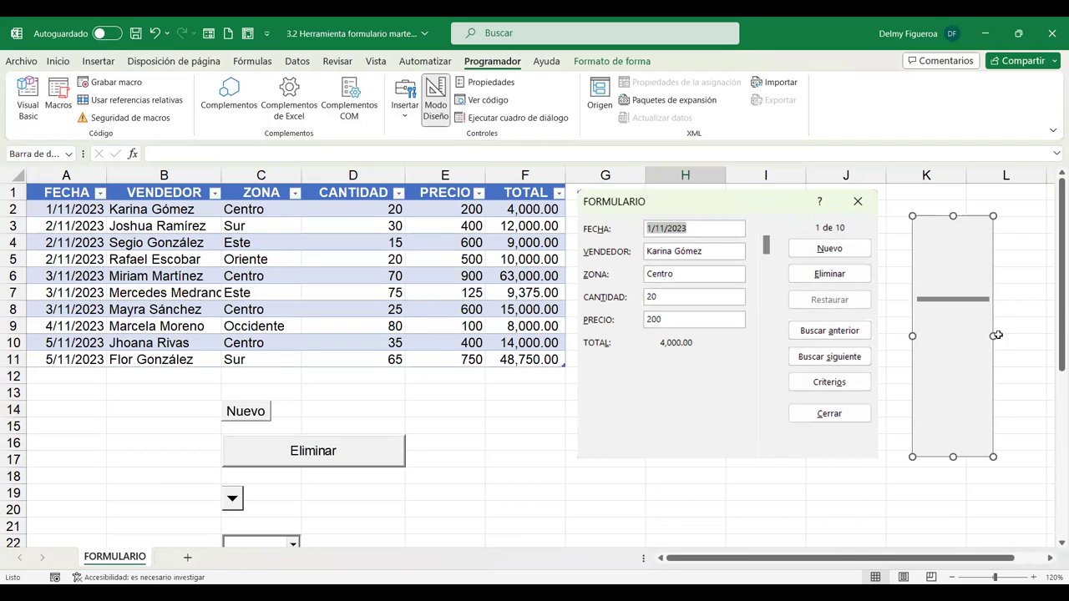
left_click_drag(993, 336, 935, 336)
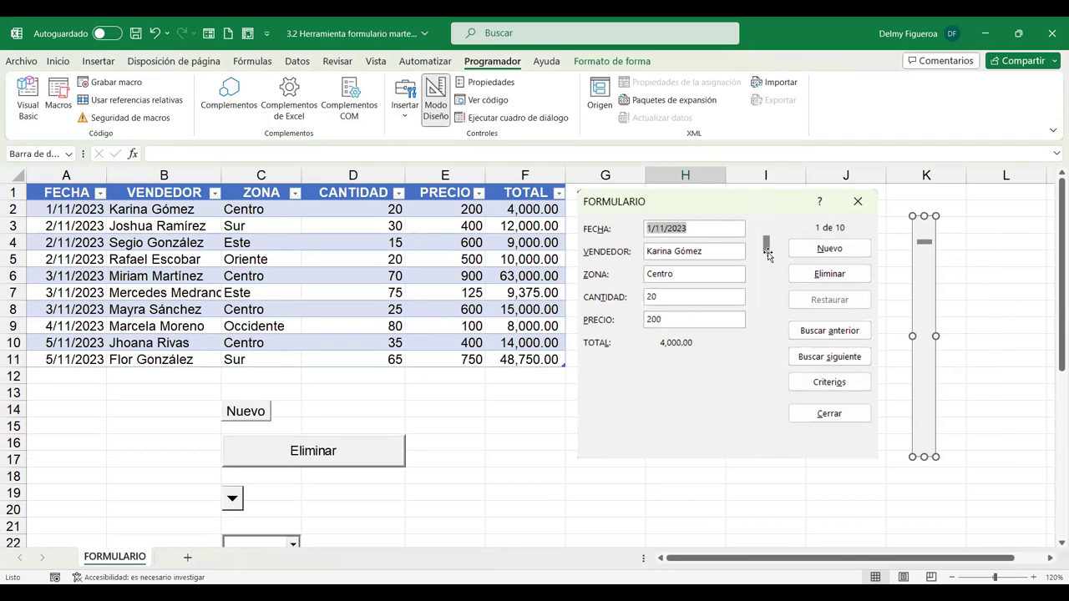
left_click_drag(935, 335, 930, 336)
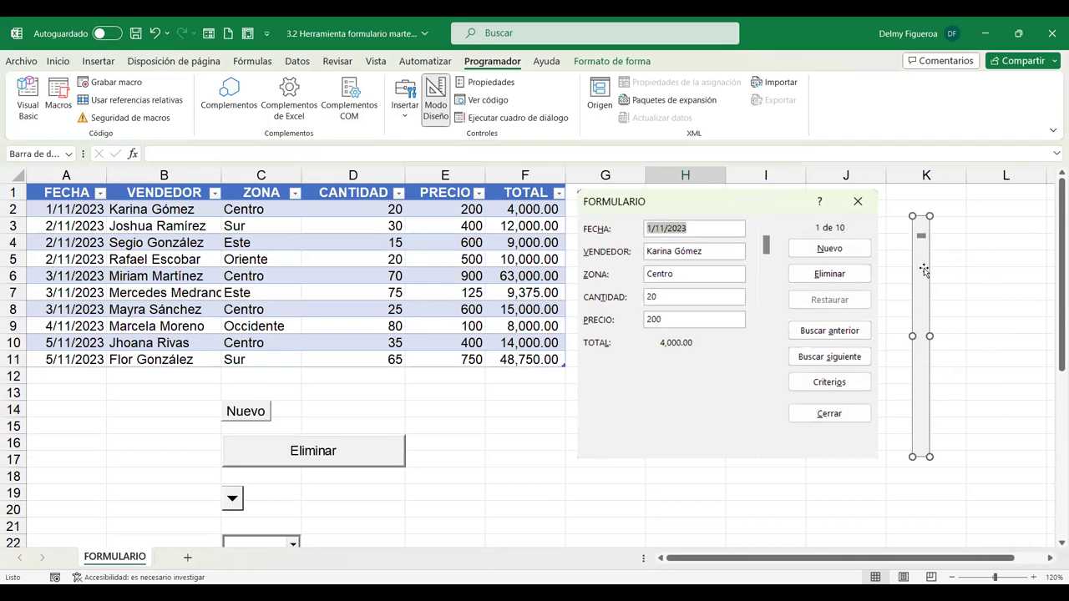
left_click(963, 253)
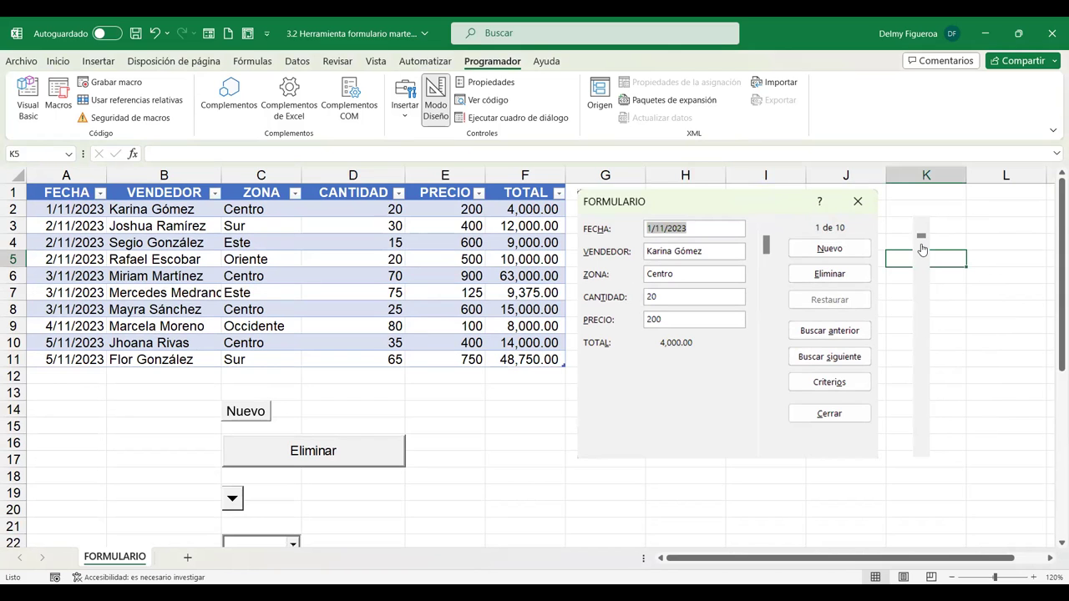
scroll(370, 376, "down", 4)
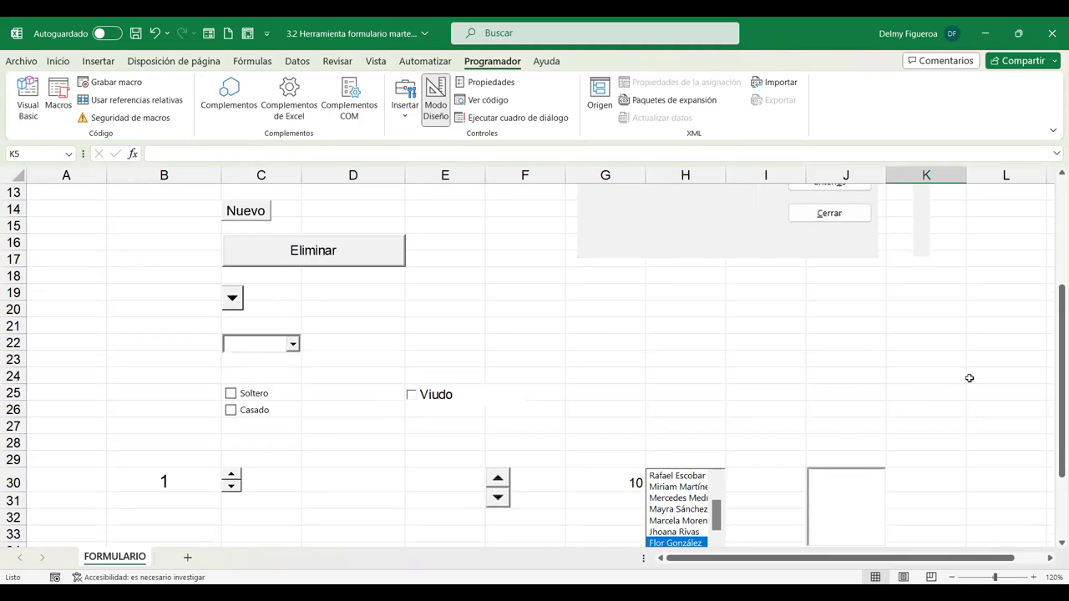
scroll(968, 375, "up", 4)
left_click(923, 270)
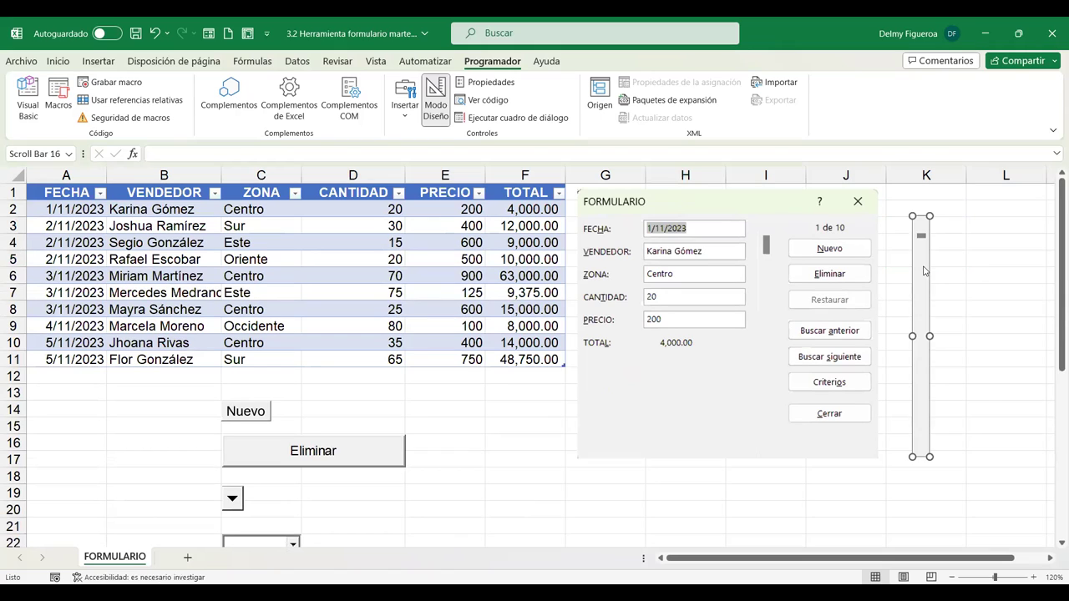
Give the scroll bar a minimum of 3, maximum of 72 and increment of 3
right_click(924, 269)
left_click(986, 402)
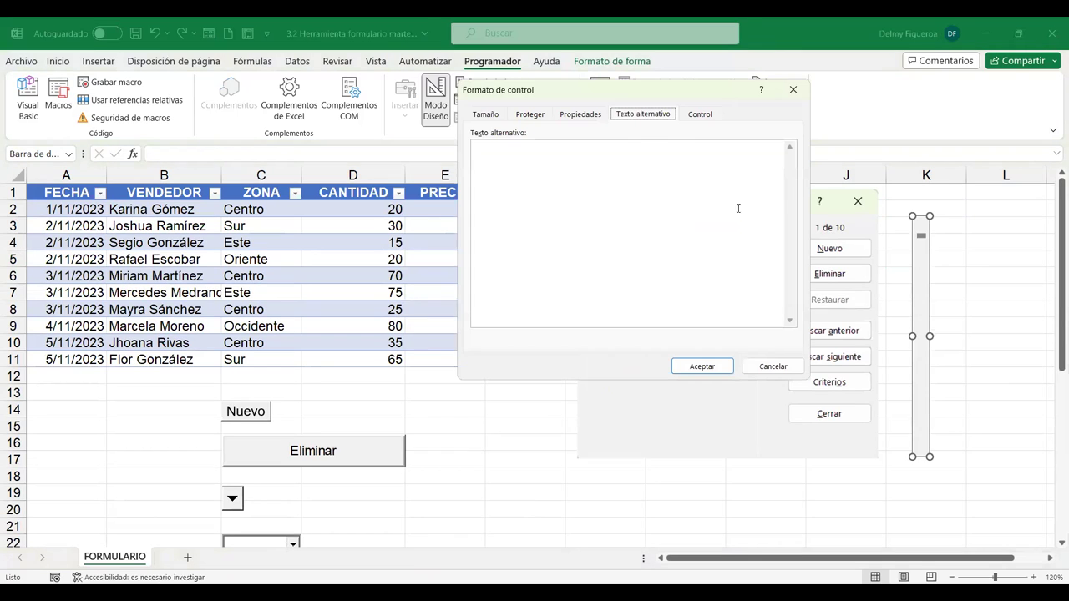
left_click(698, 116)
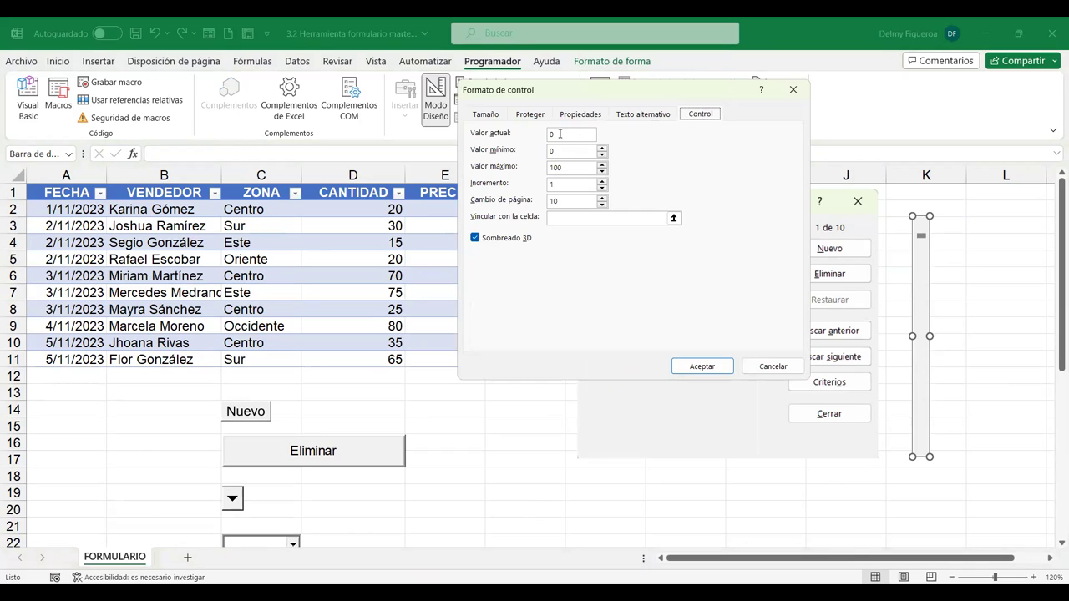
left_click_drag(556, 133, 512, 136)
key("Tab")
left_click_drag(562, 150, 518, 152)
left_click_drag(578, 168, 527, 170)
type("72")
left_click_drag(568, 183, 527, 187)
Link the scroll bar to cell $K$1 and apply the settings
left_click(572, 220)
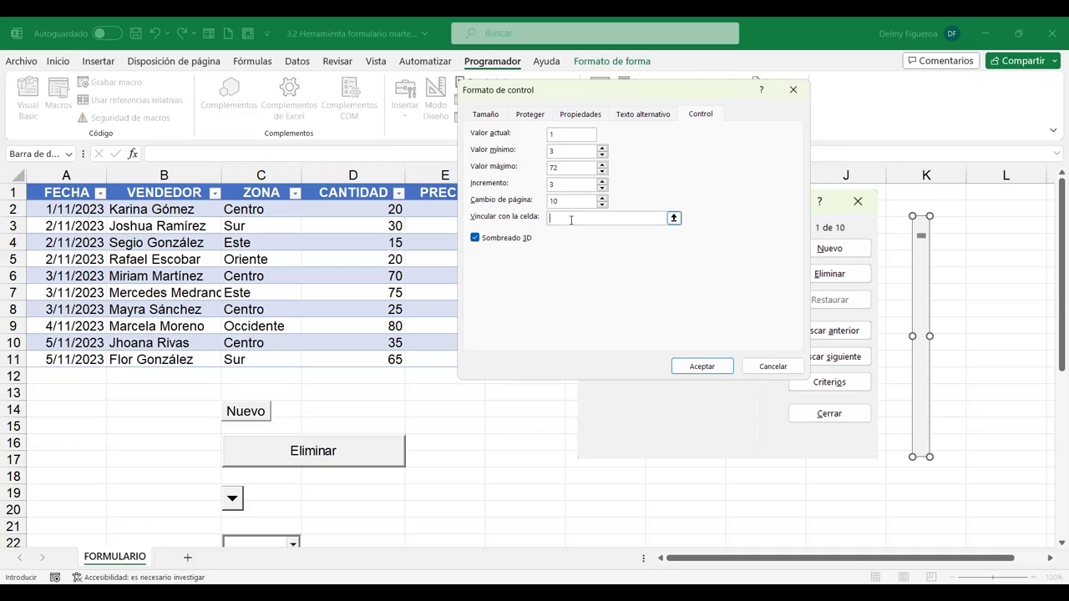
left_click(992, 229)
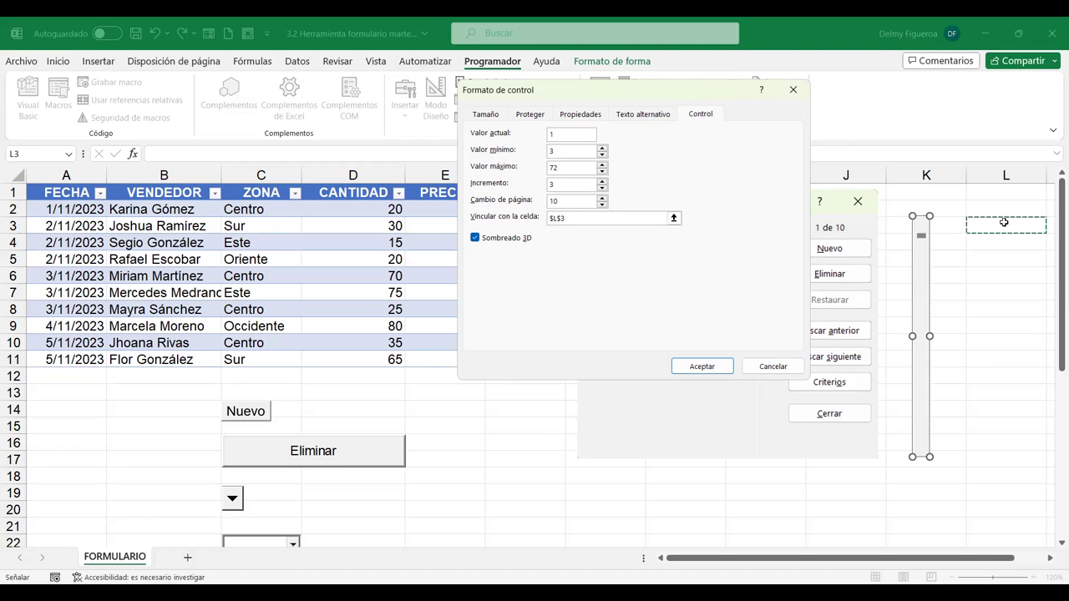
left_click(937, 191)
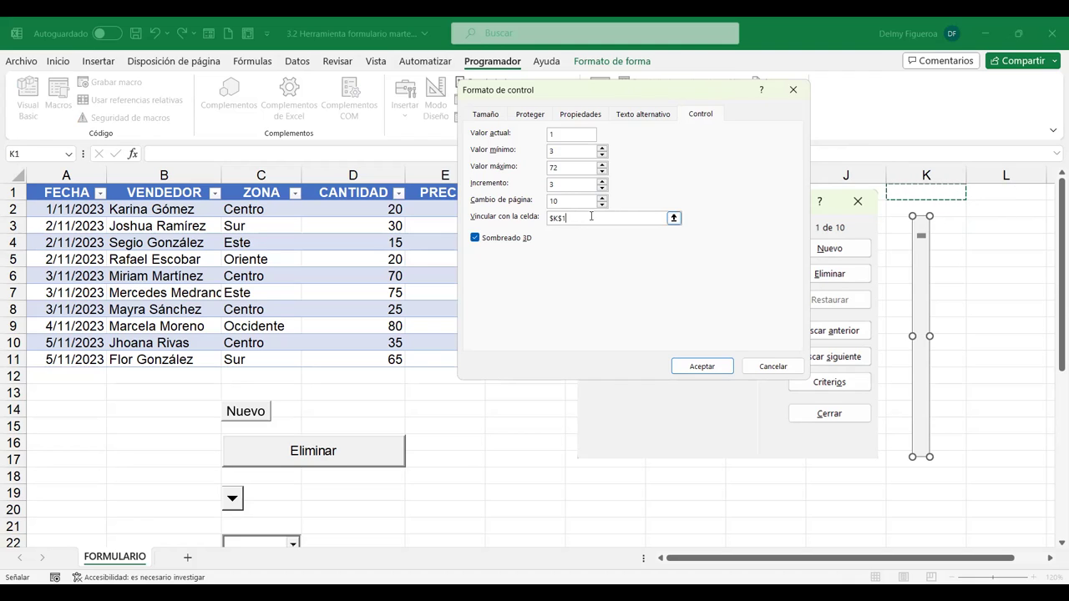
left_click(701, 365)
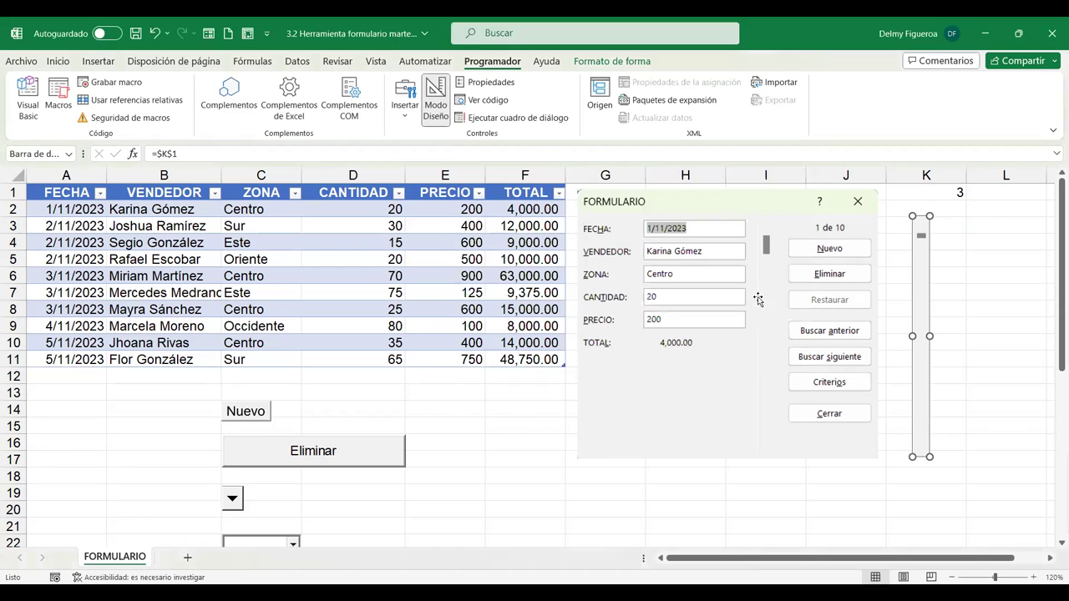
Increase the font size of cell K1 from the Home tab
left_click(957, 192)
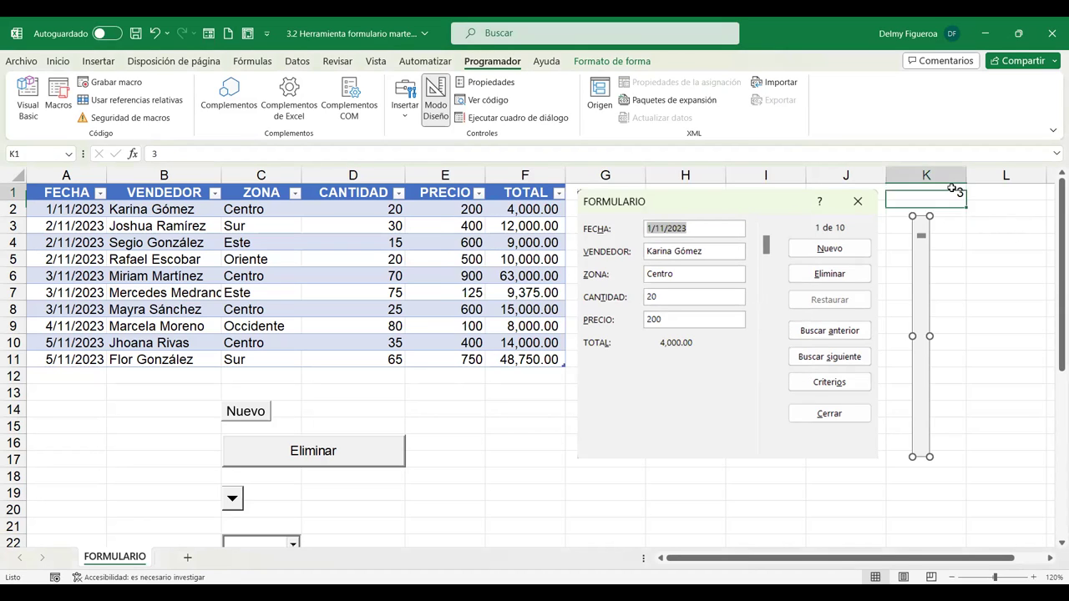
left_click(56, 62)
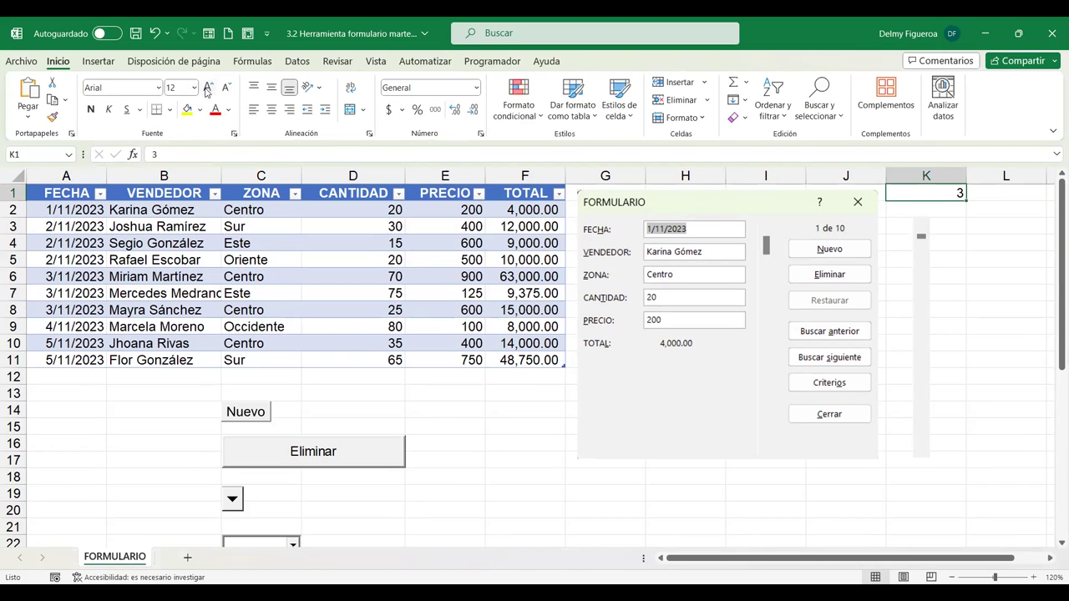
left_click(207, 87)
left_click(207, 88)
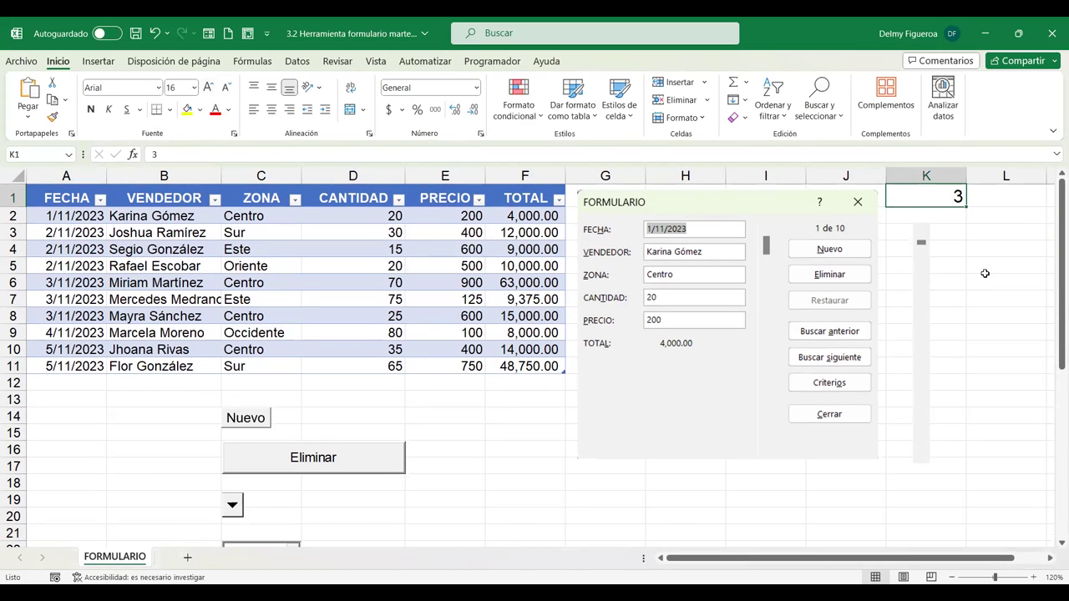
Move the scroll bar to raise the K1 value up to 63
left_click(923, 265)
left_click(924, 328)
double_click(923, 368)
left_click(925, 401)
left_click(921, 448)
Lower K1 back to its minimum of 3 and return to the Programador tab
left_click(921, 381)
left_click(923, 343)
left_click(918, 269)
left_click(922, 250)
left_click(924, 233)
left_click(919, 242)
left_click(923, 234)
left_click(921, 233)
left_click(921, 233)
left_click(922, 234)
scroll(940, 410, "down", 1)
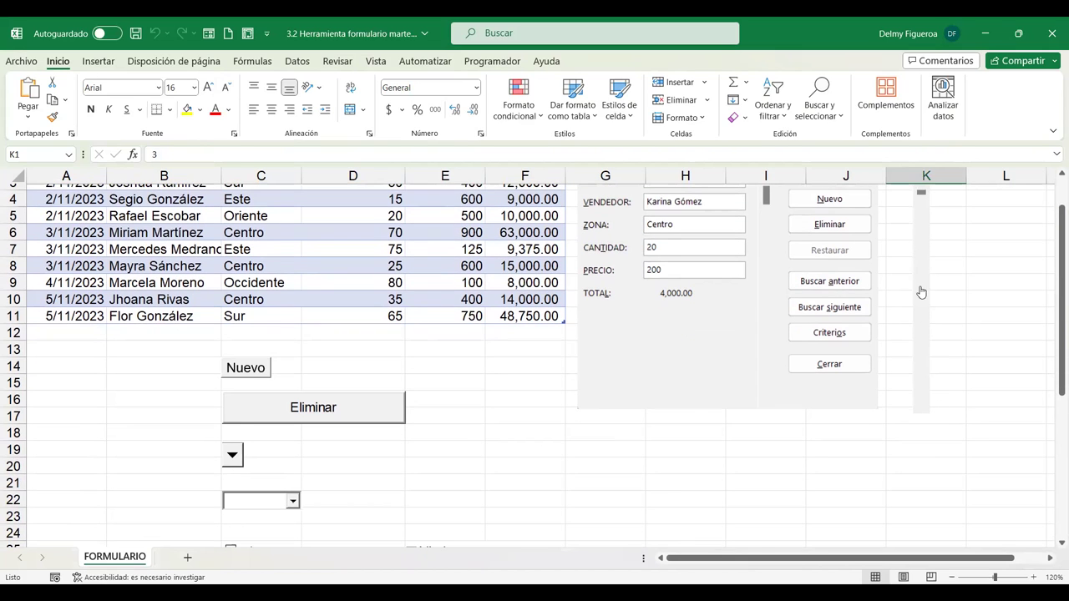
scroll(1053, 288, "up", 1)
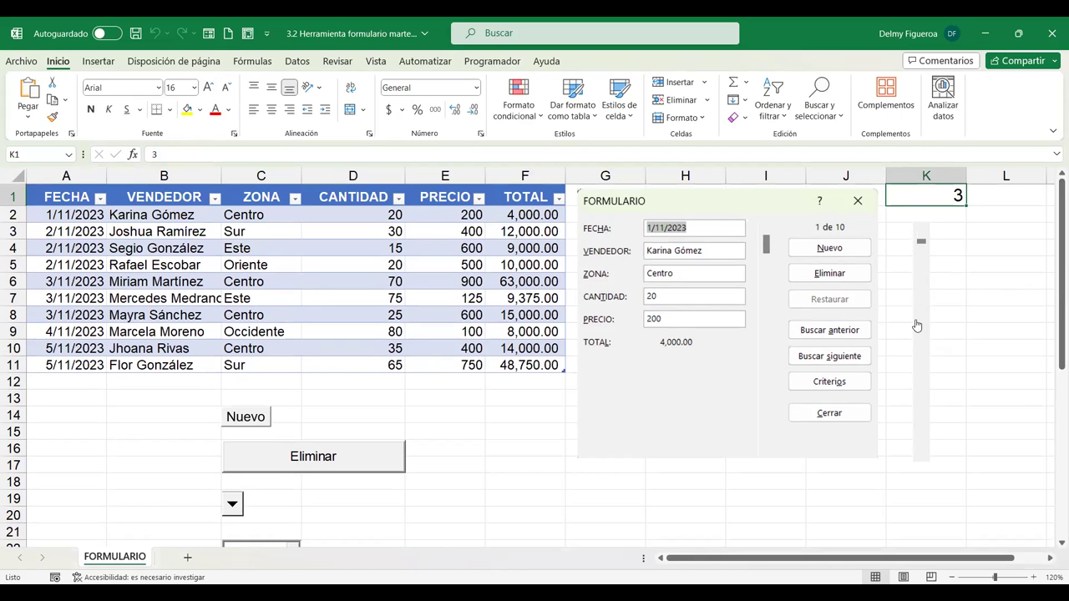
left_click(496, 63)
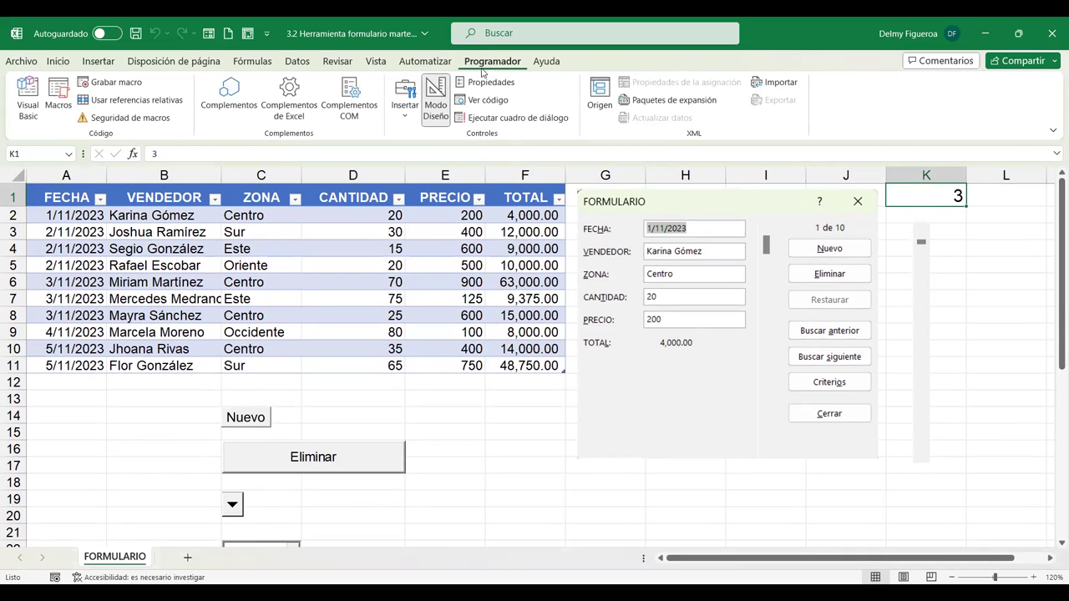
left_click(411, 120)
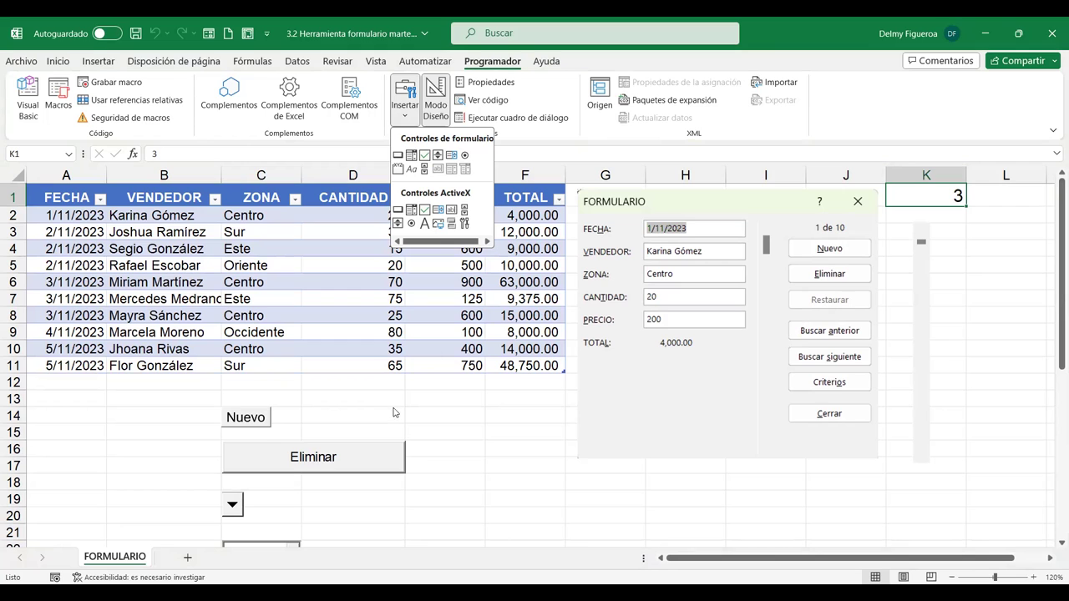
left_click(502, 360)
scroll(471, 369, "down", 2)
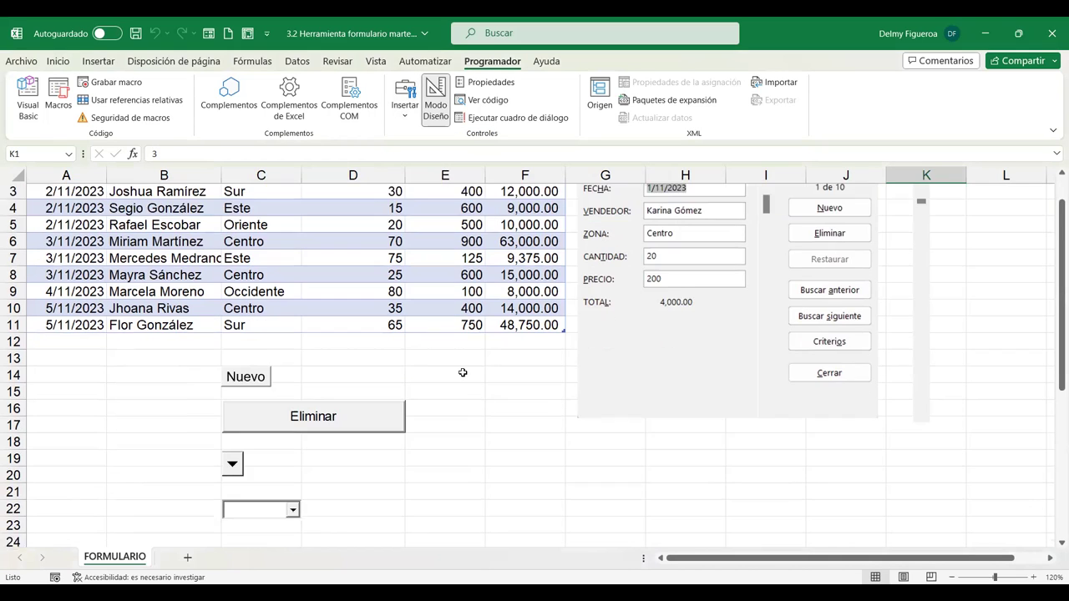
scroll(461, 373, "down", 1)
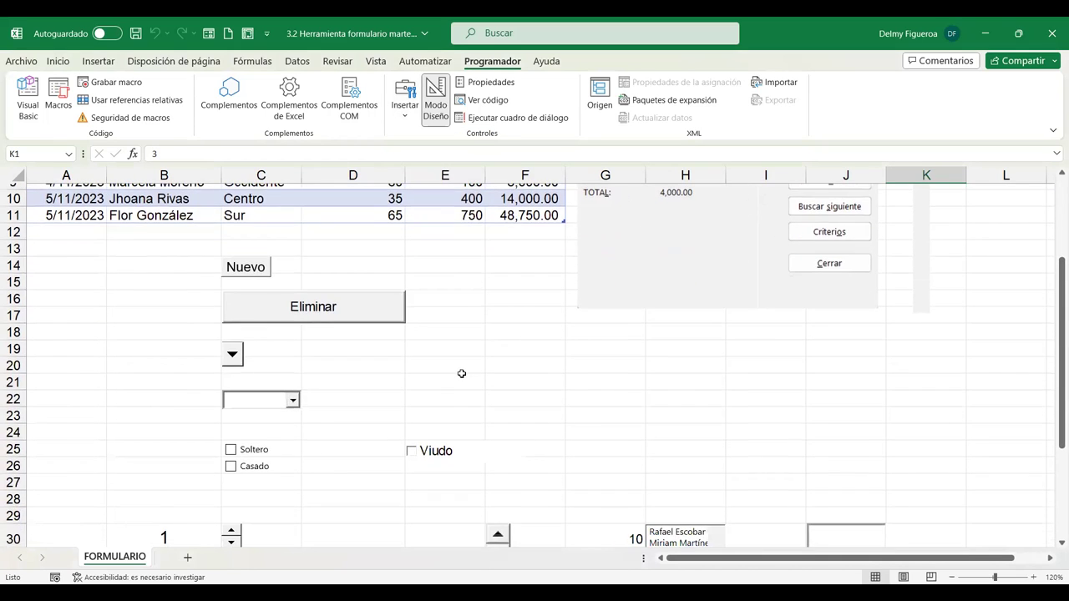
scroll(461, 373, "down", 1)
scroll(224, 448, "down", 2)
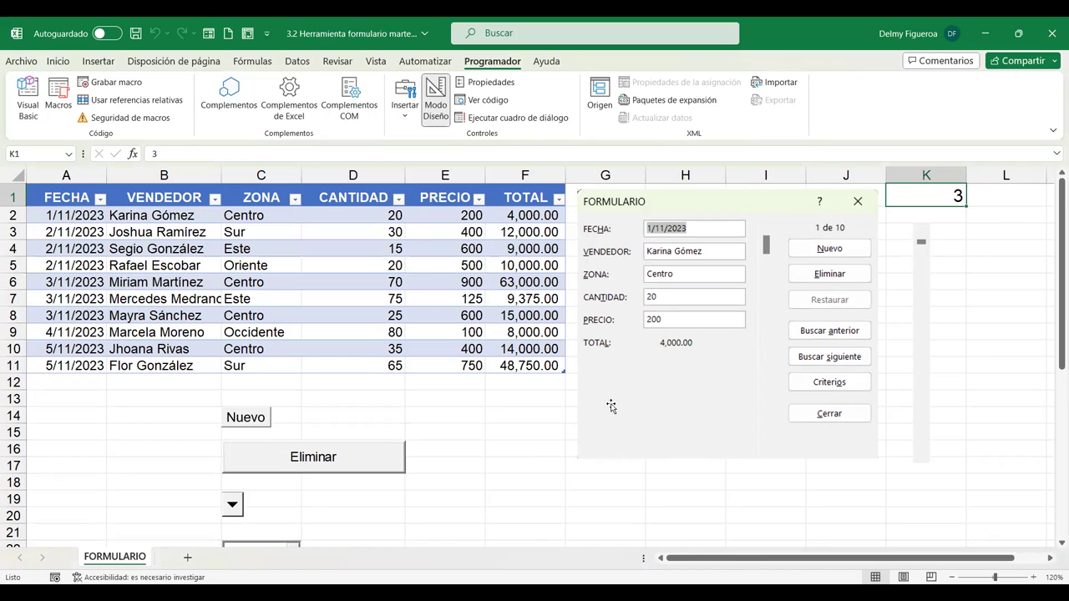
left_click(470, 417)
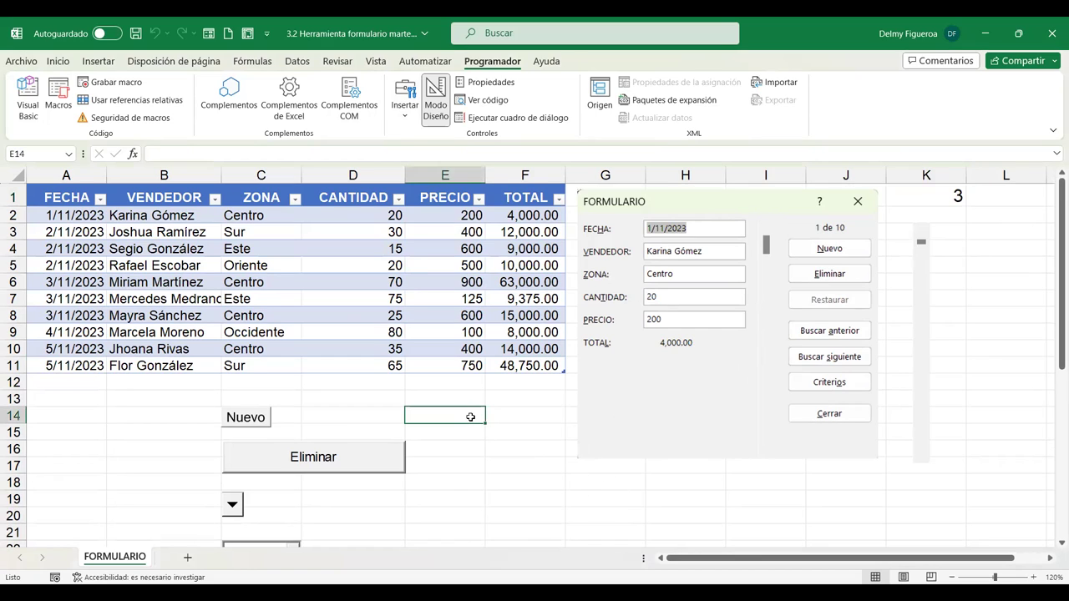